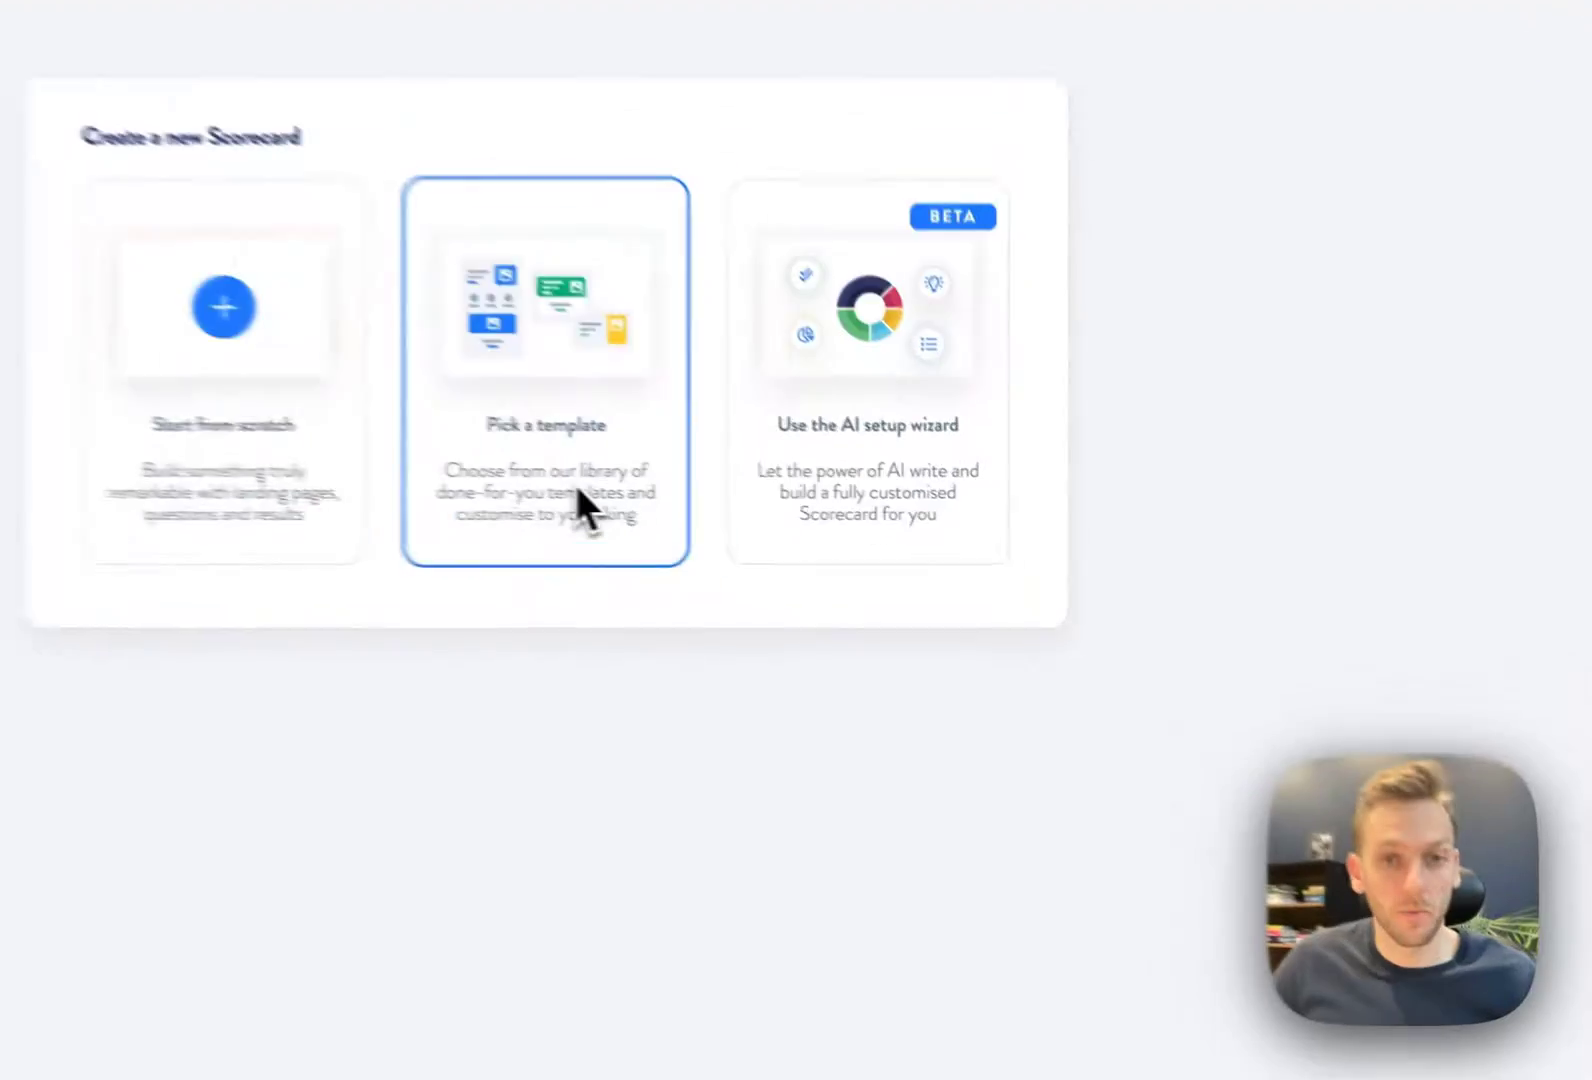
Browse the template gallery and preview 'The Ready to Start a Business Scorecard' template
left_click(580, 505)
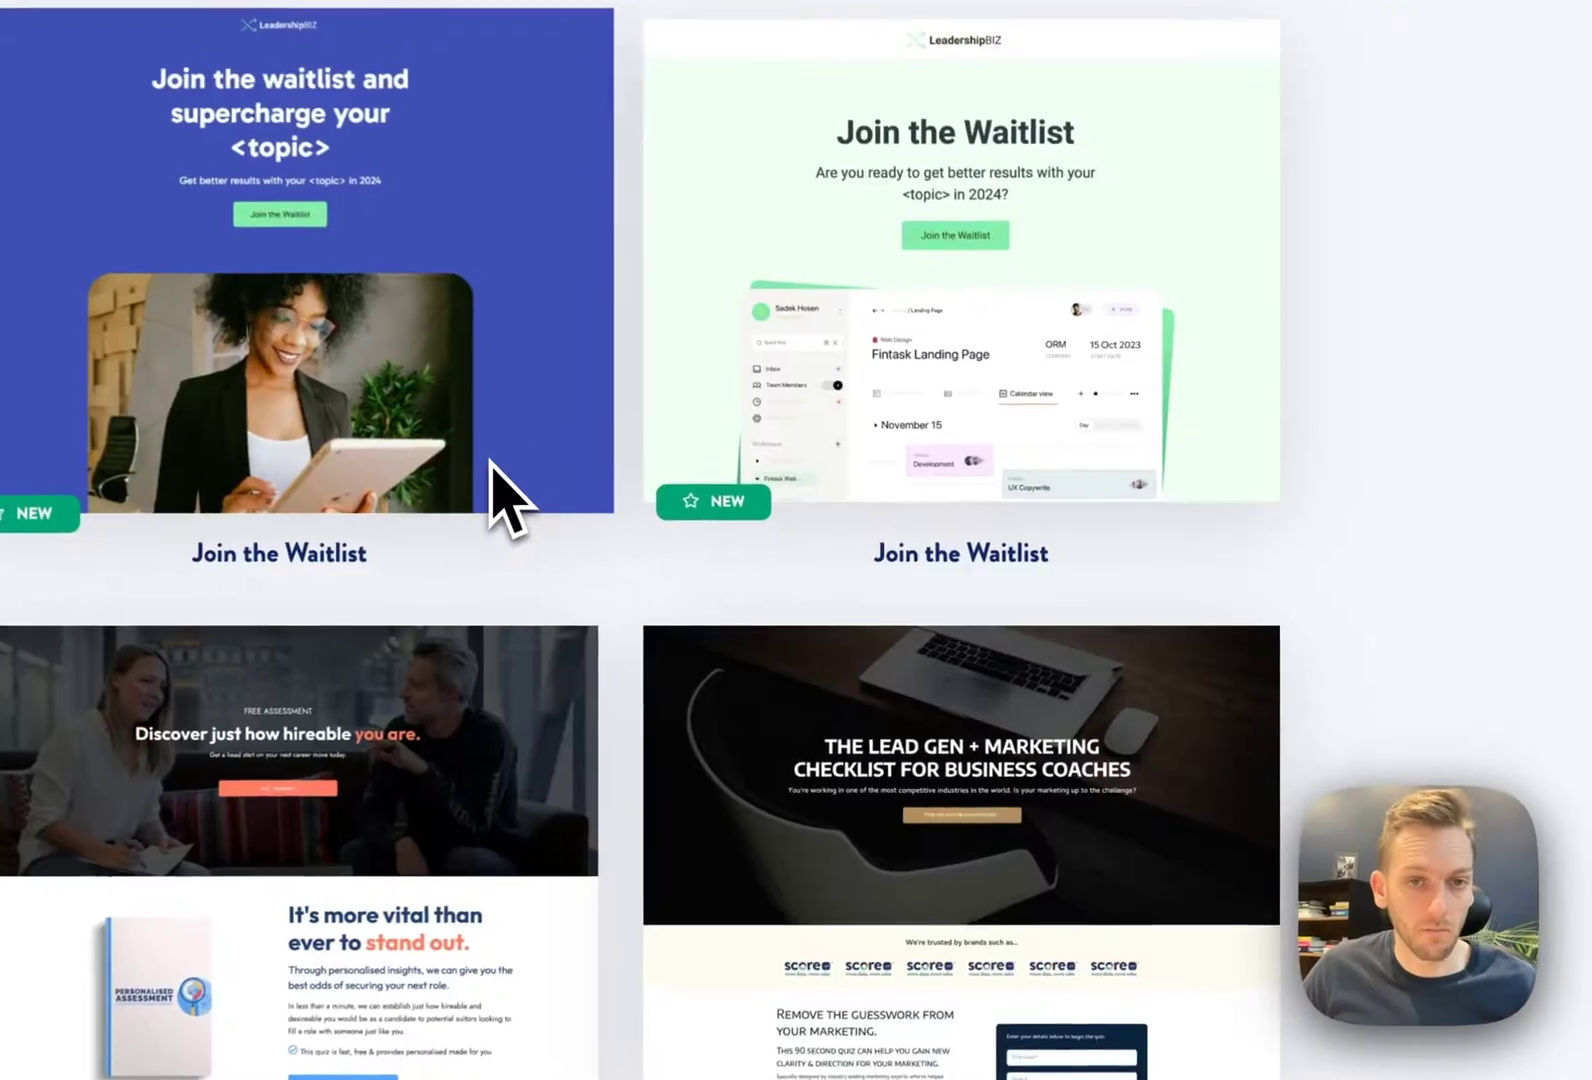
scroll(1050, 585, "down", 8)
scroll(1040, 585, "down", 10)
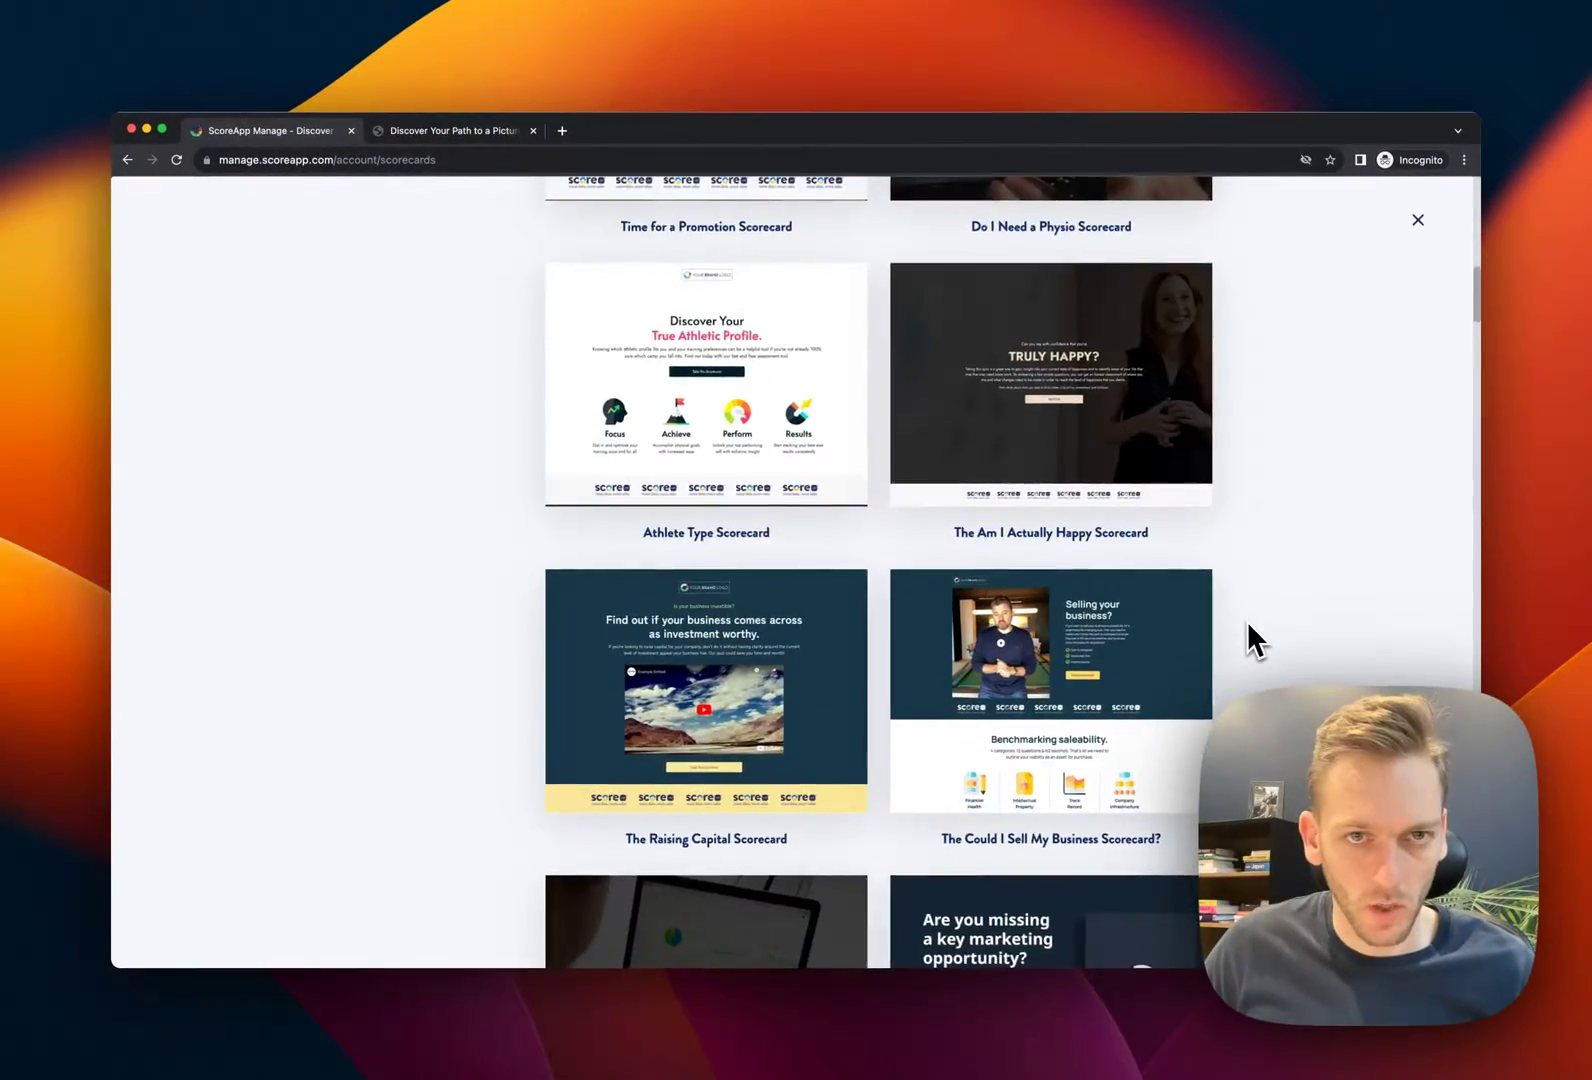
scroll(1247, 621, "down", 15)
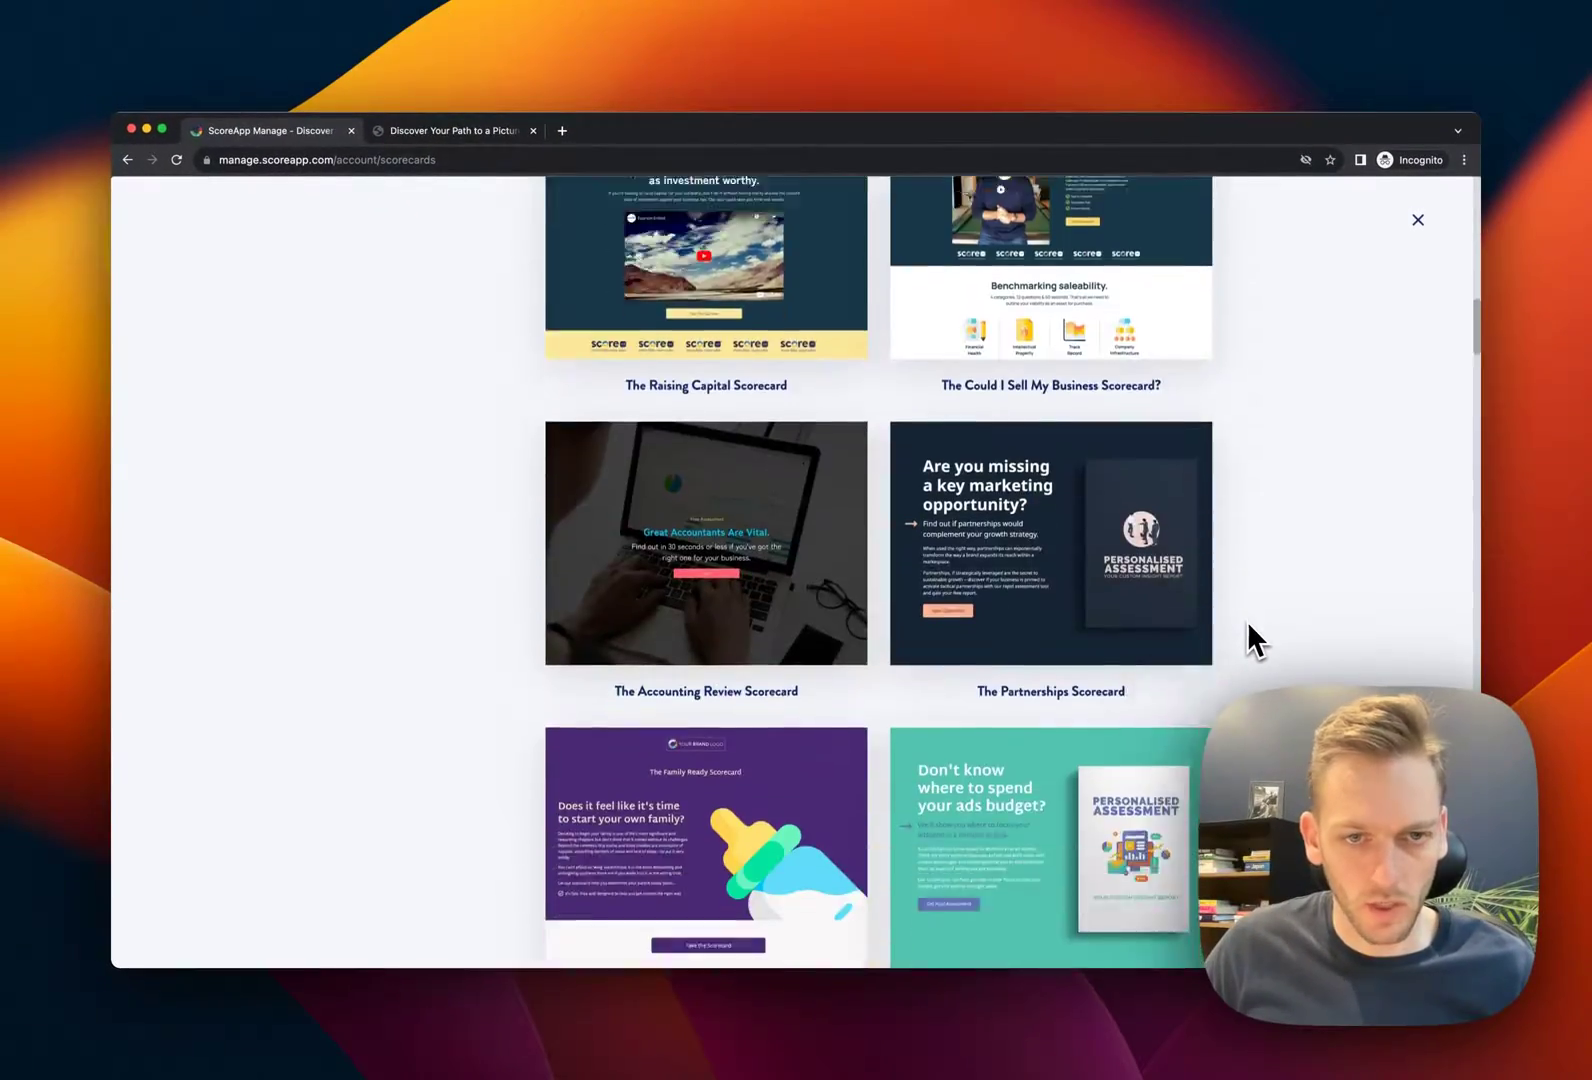
scroll(1250, 625, "down", 10)
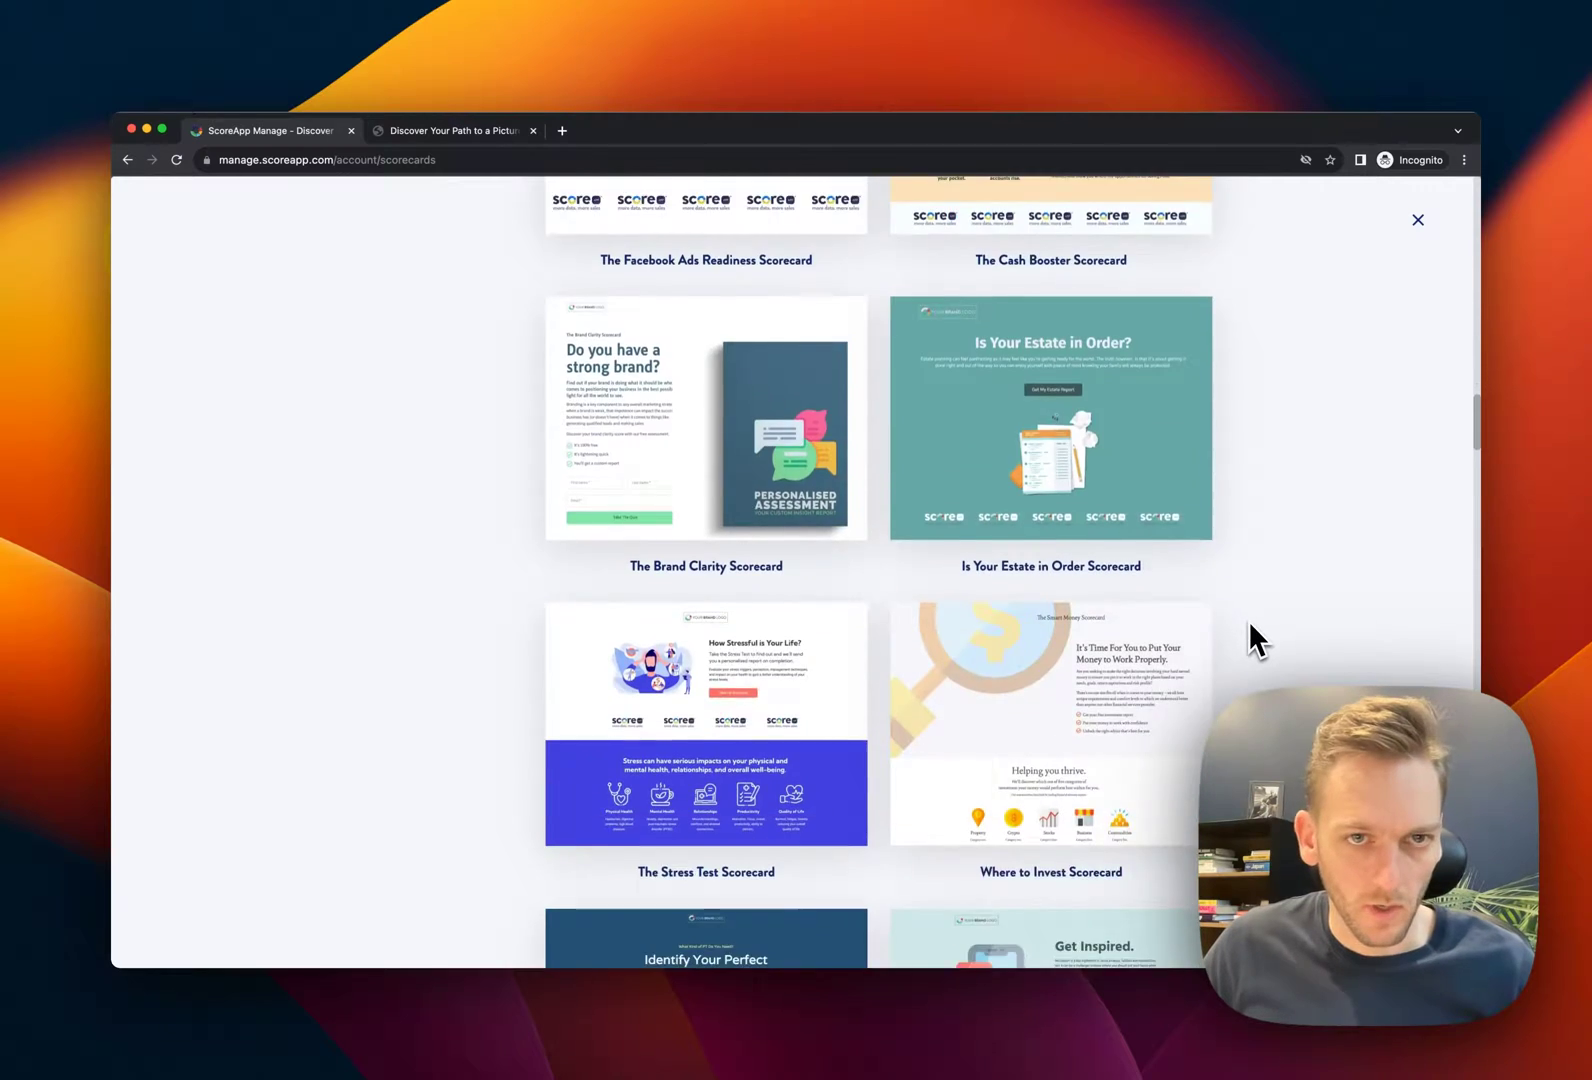
scroll(1247, 619, "down", 3)
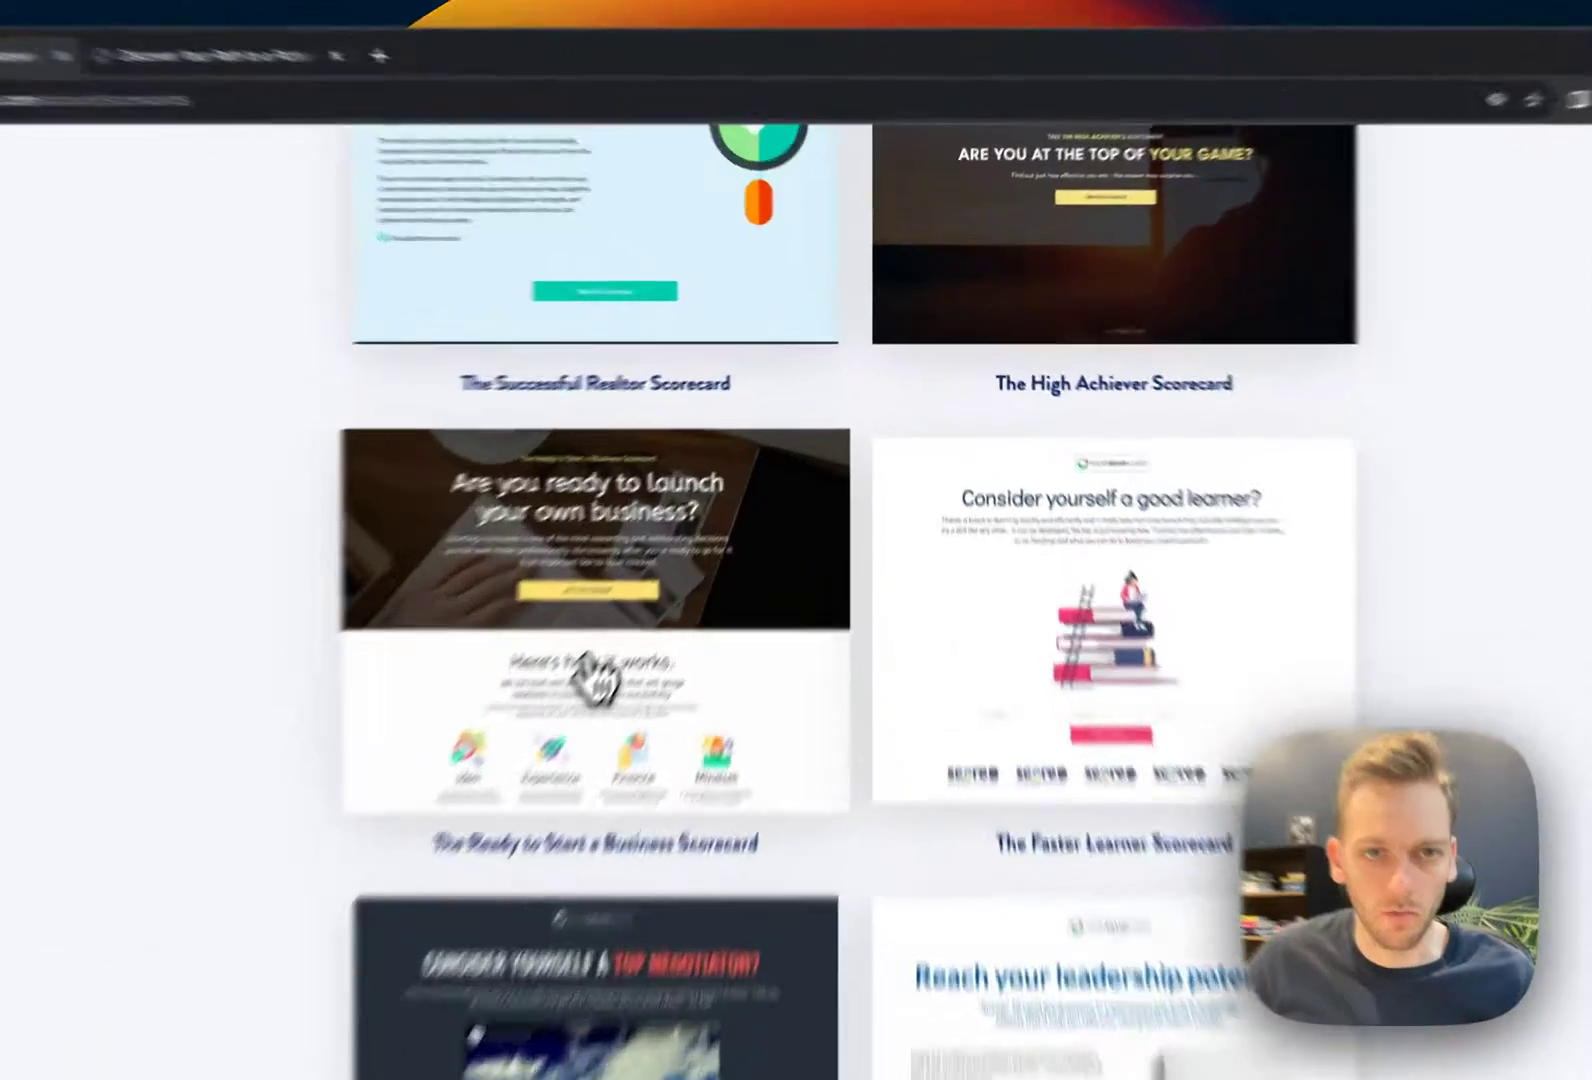
left_click(692, 535)
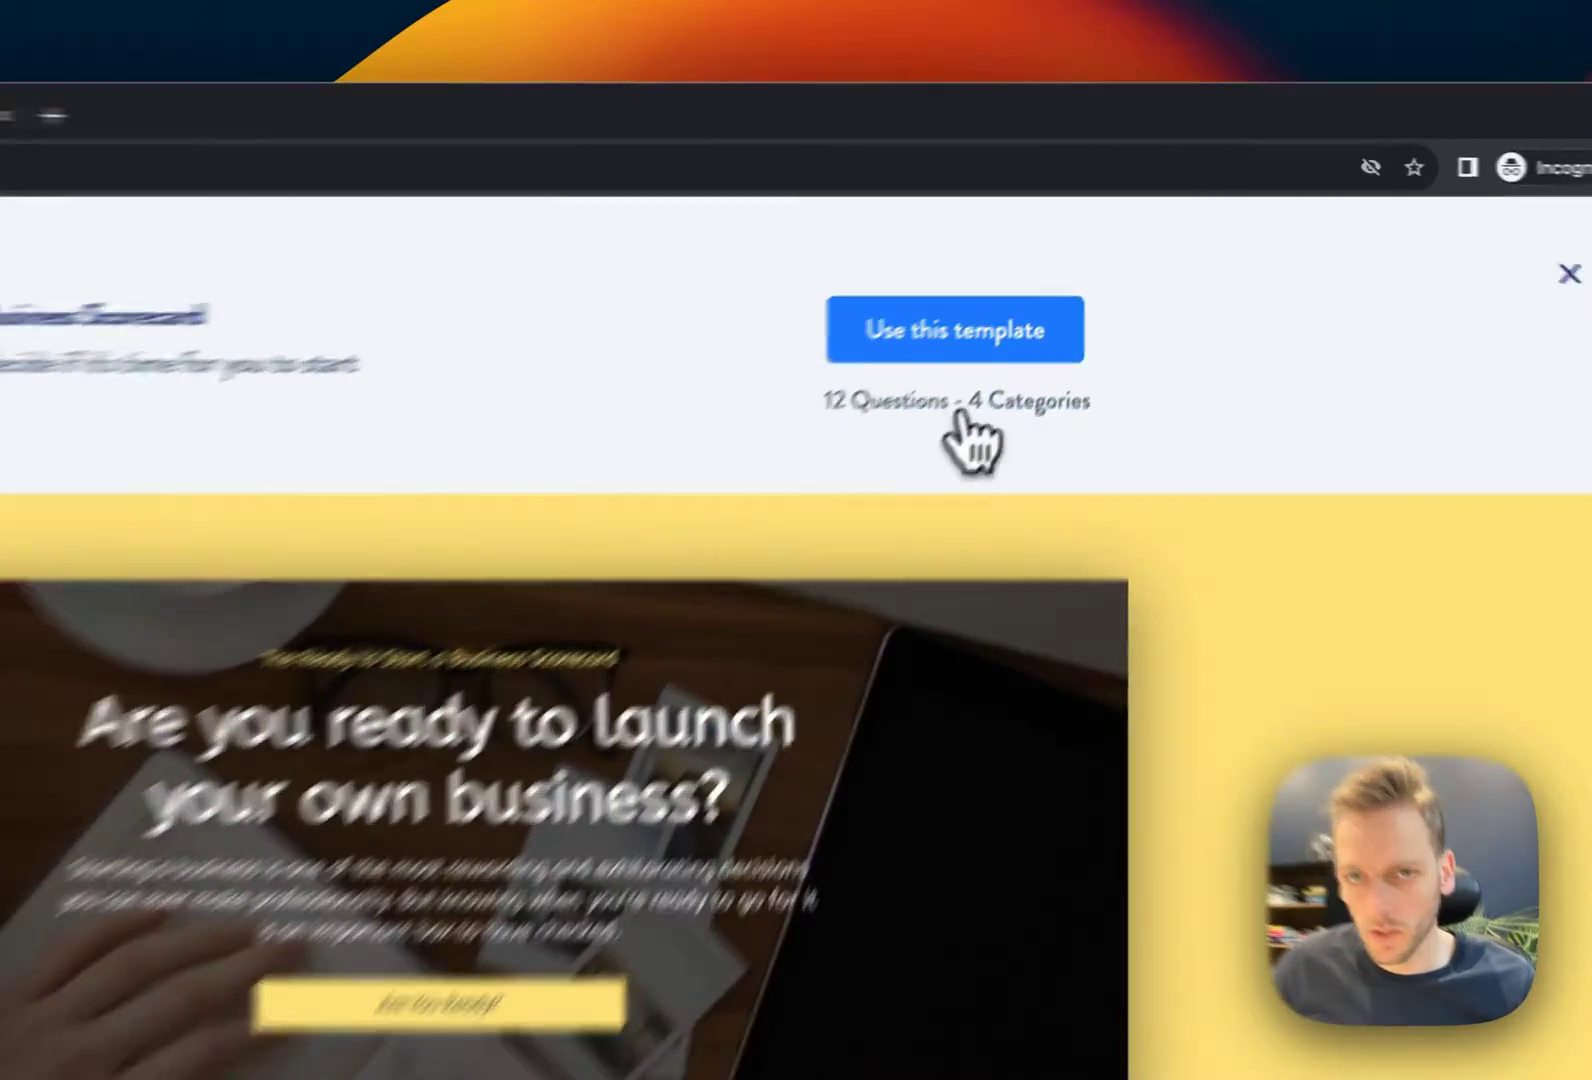
scroll(1160, 400, "down", 5)
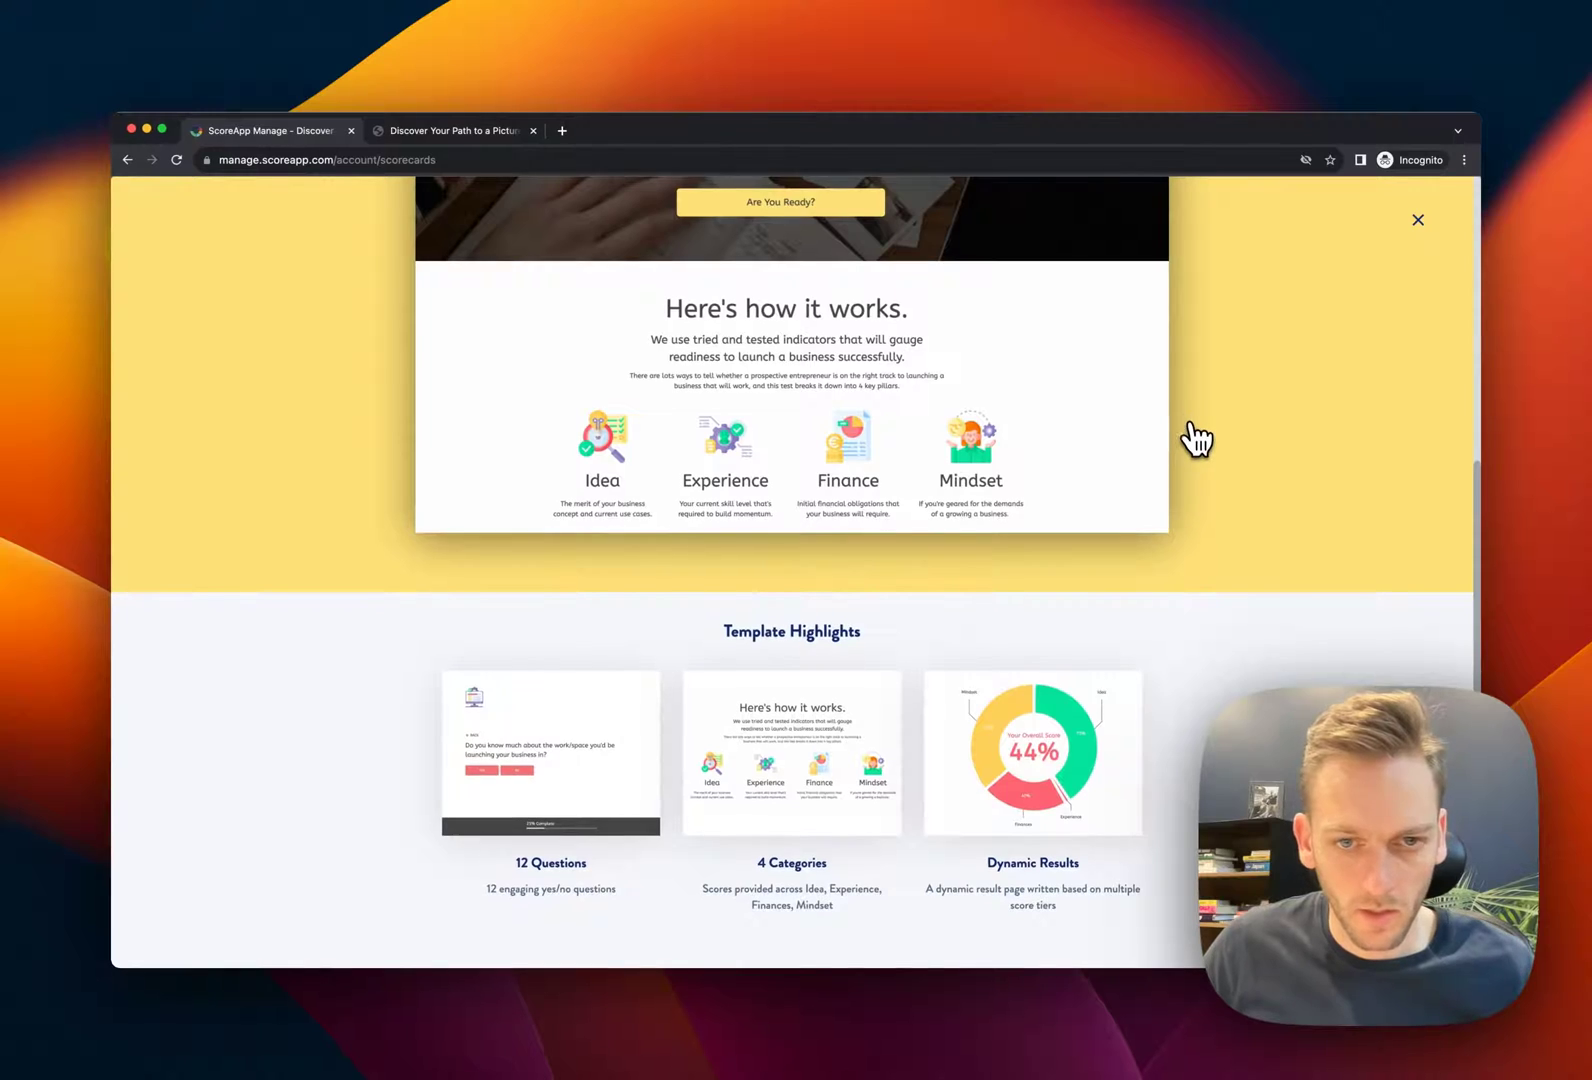
scroll(1194, 440, "up", 5)
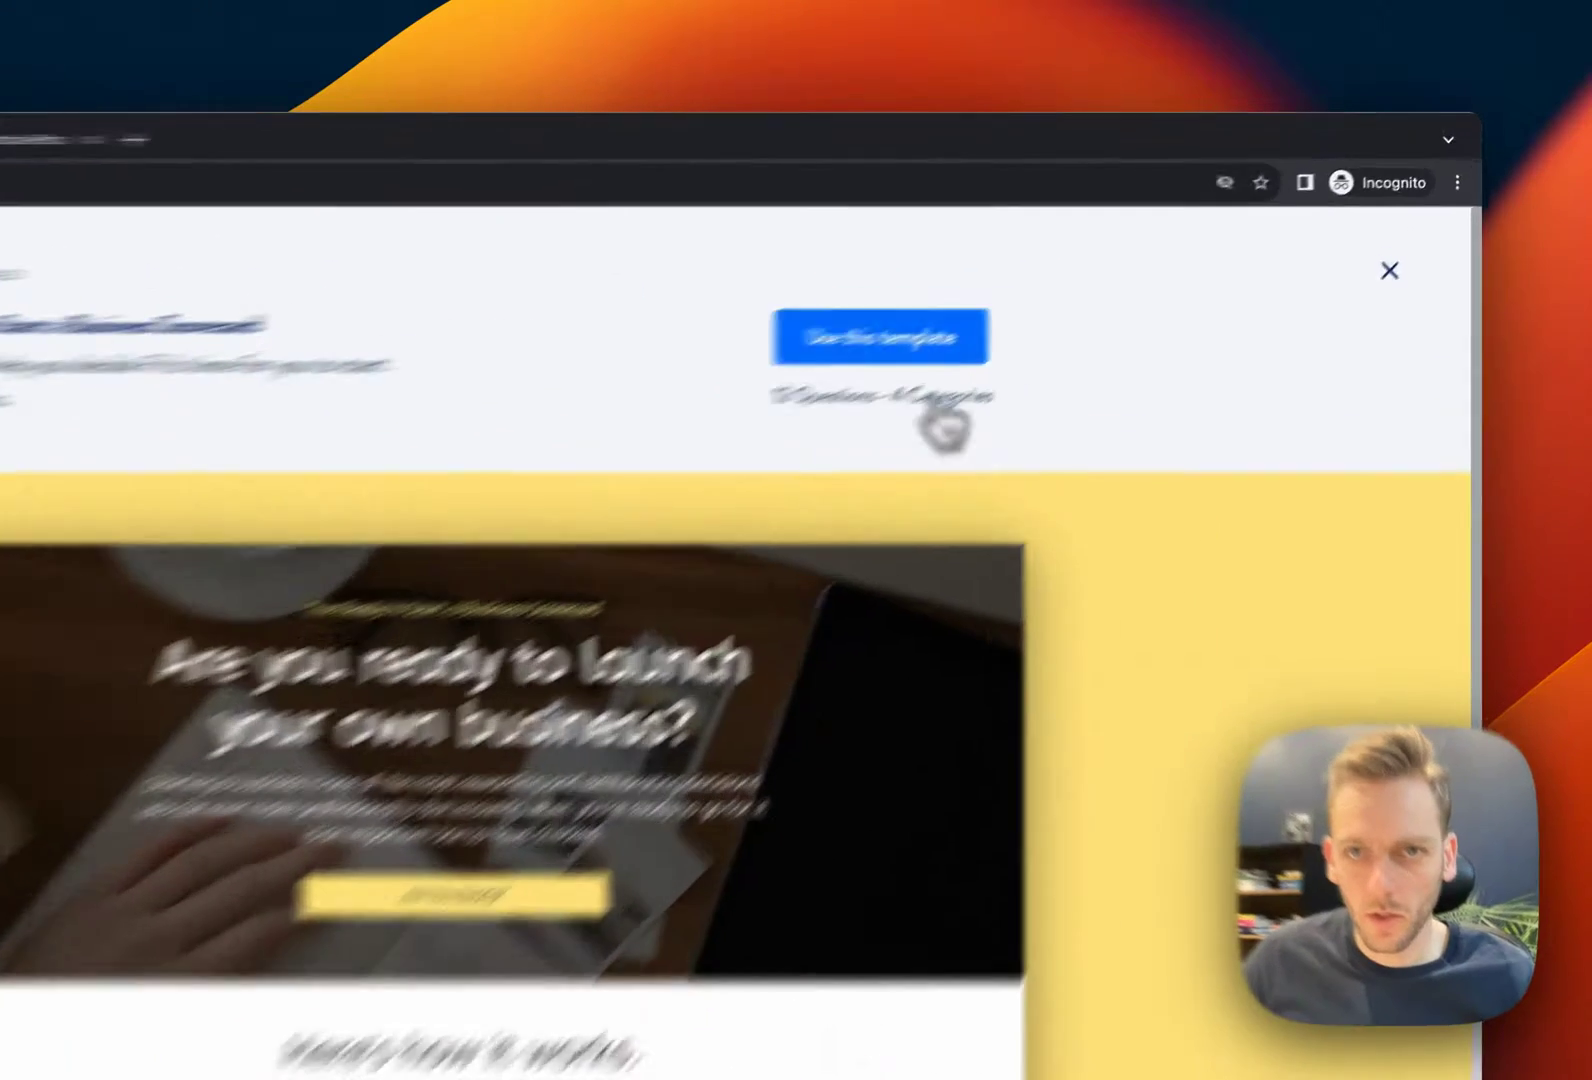
Use the template to create the draft scorecard and review its 0-of-4 setup guide
left_click(900, 340)
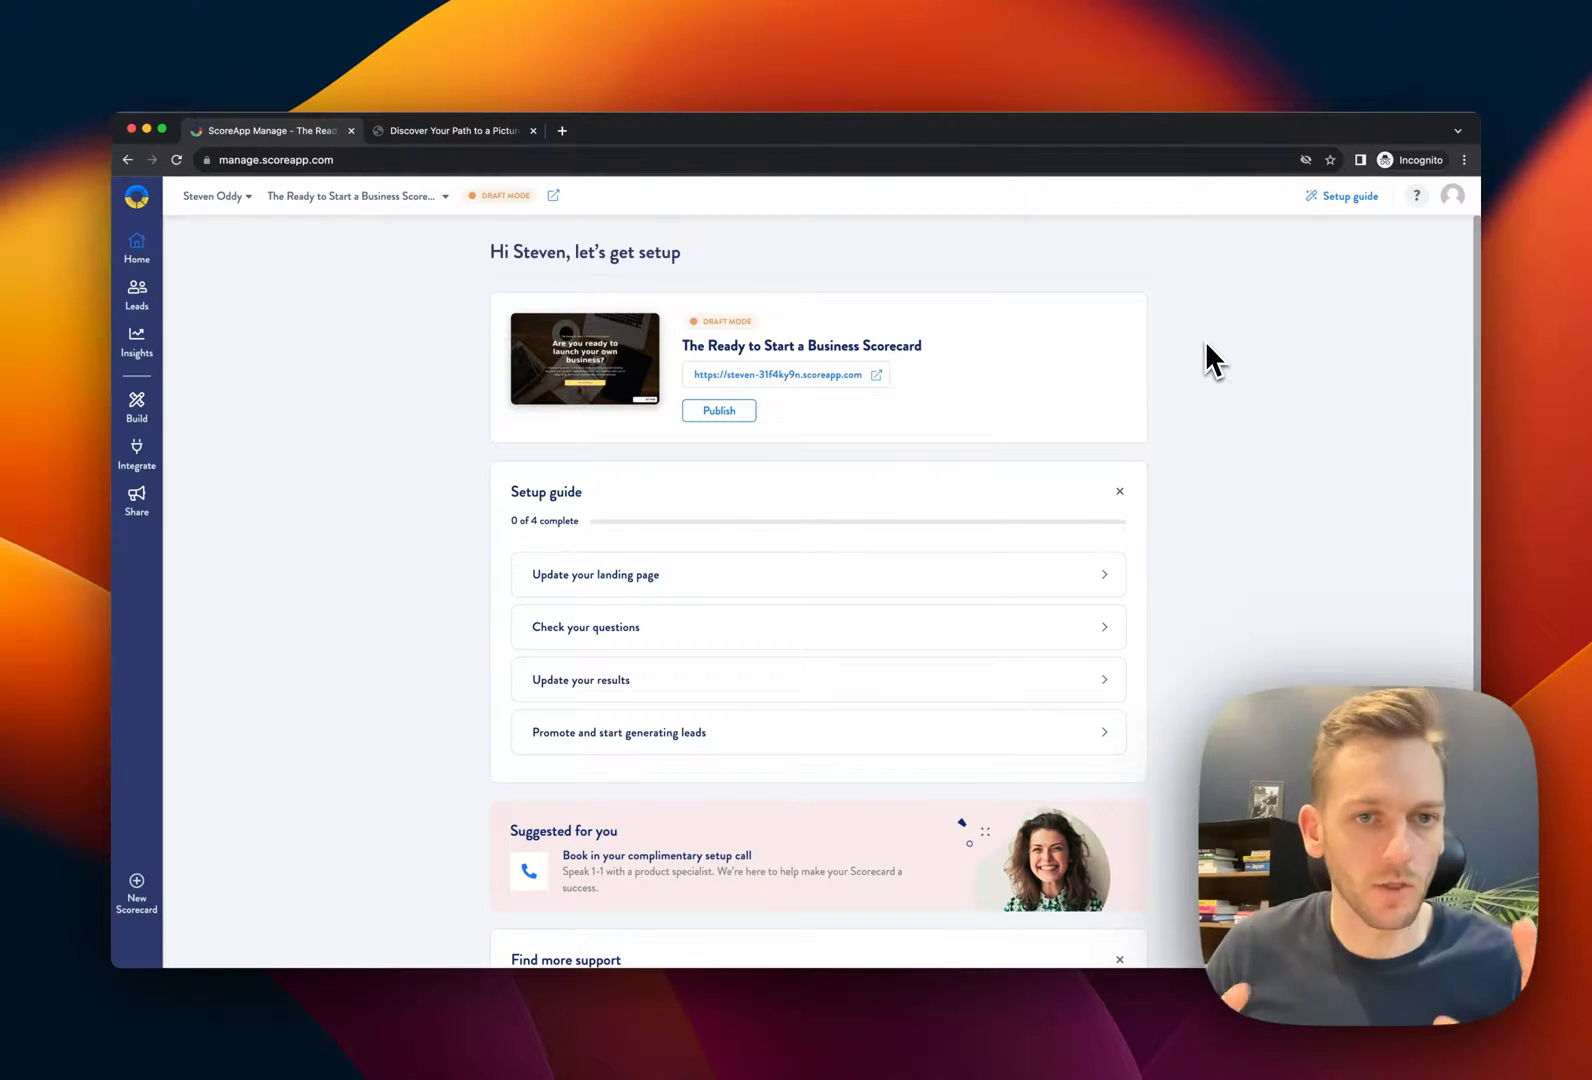
scroll(1205, 380, "down", 1)
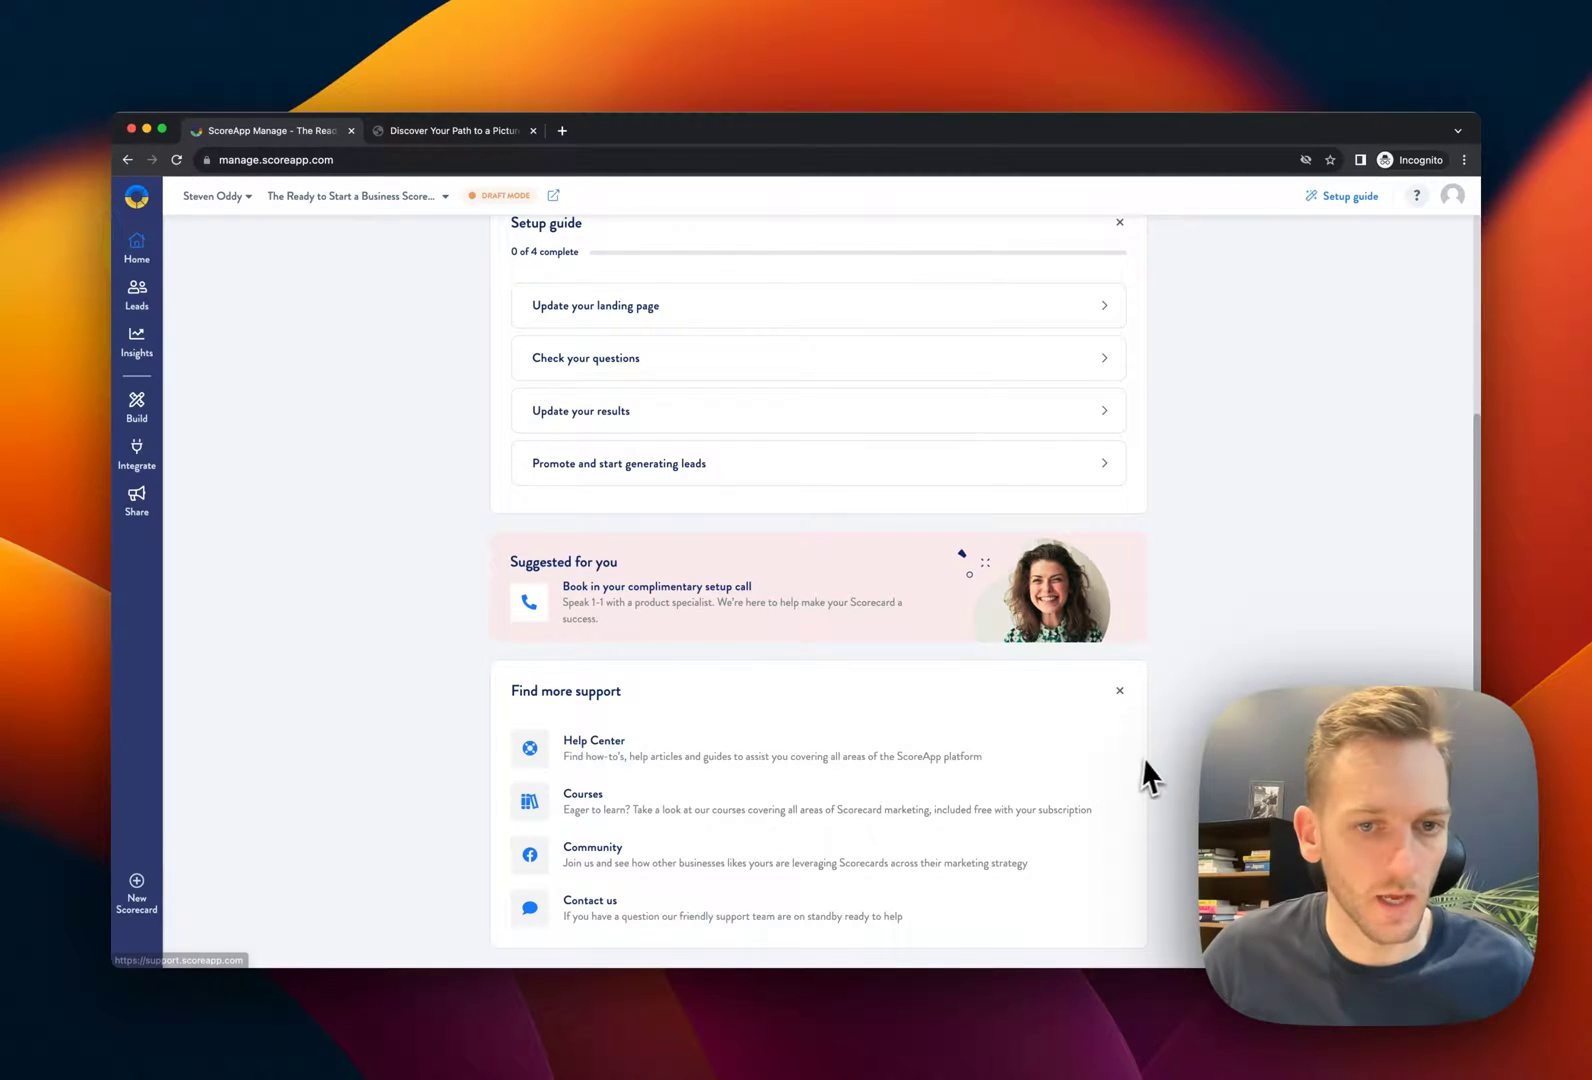
scroll(1157, 745, "up", 5)
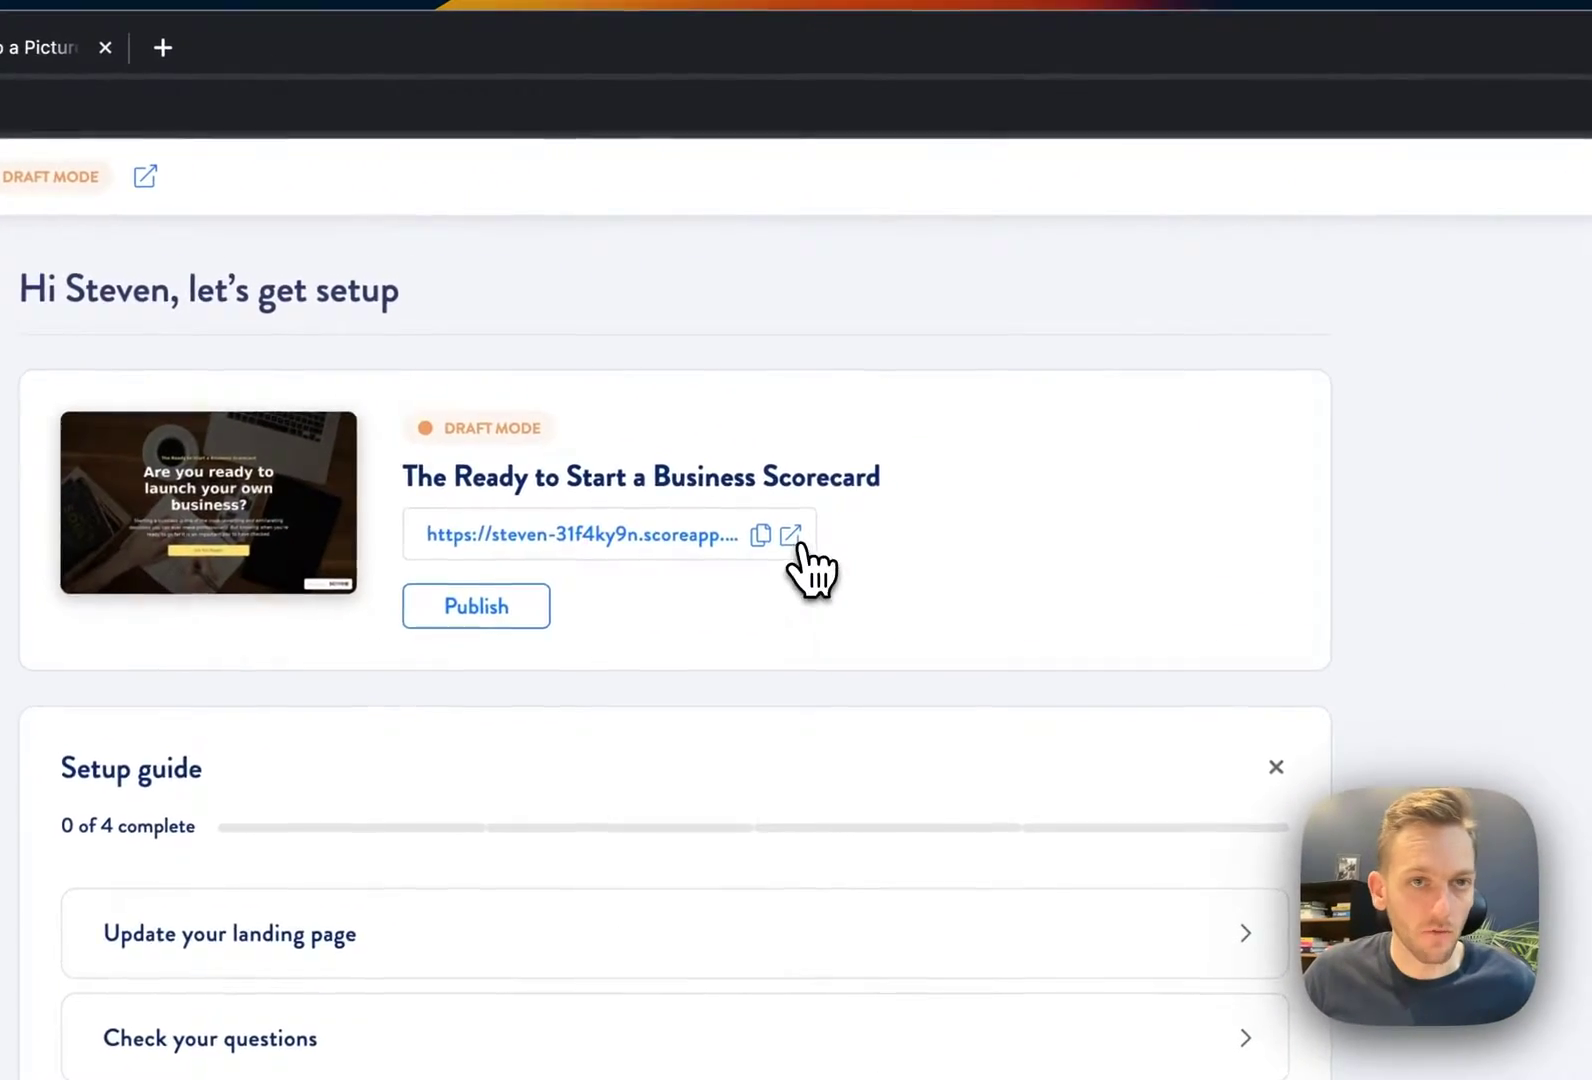
Open the draft scorecard's public page in a new tab and bring up the 'Are You Ready?' signup form
left_click(877, 375)
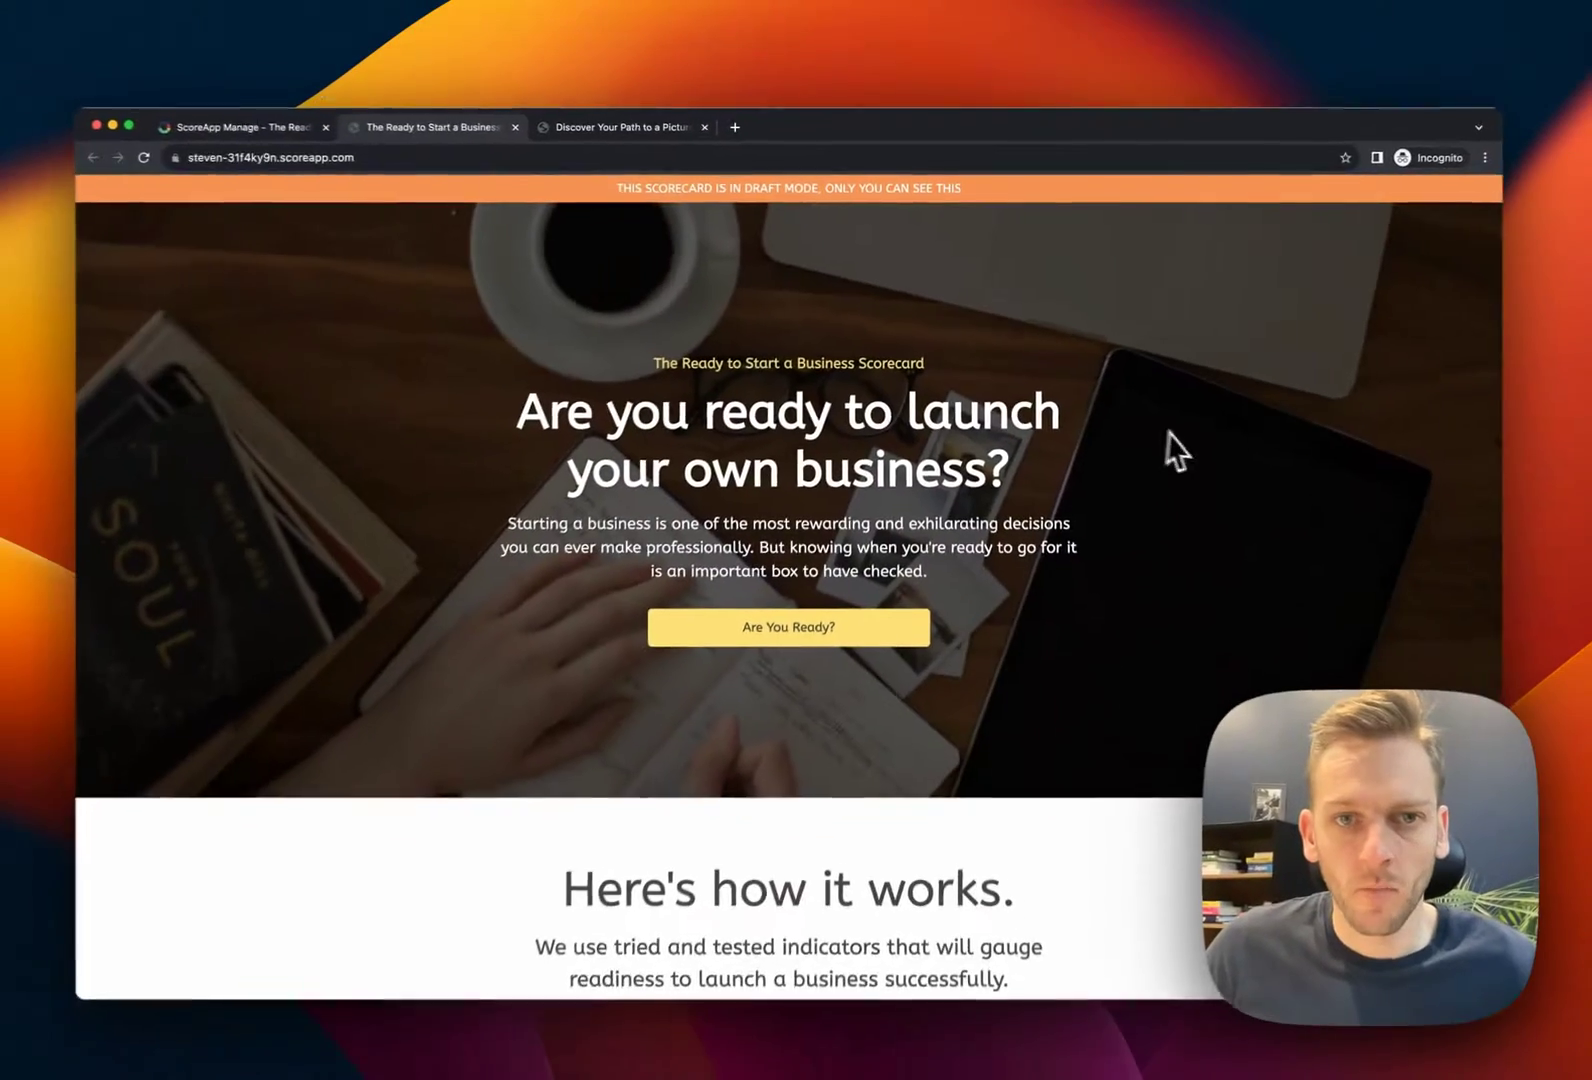
scroll(1185, 475, "down", 5)
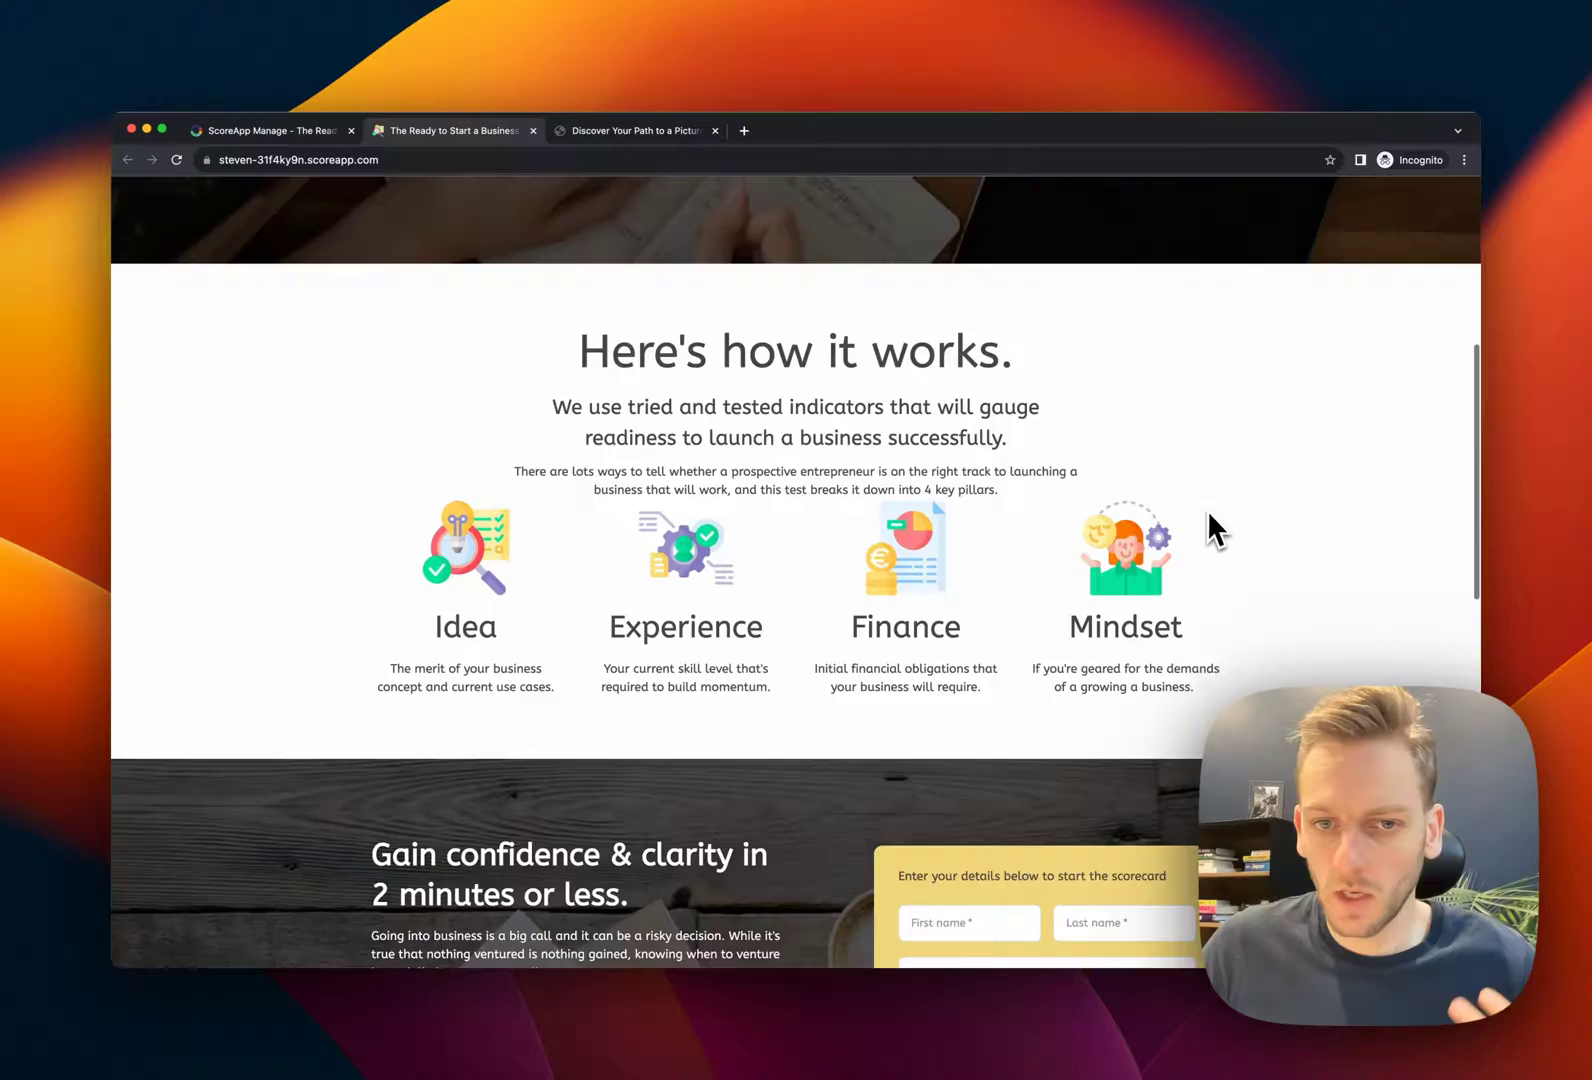
scroll(1208, 520, "down", 10)
scroll(1228, 540, "up", 6)
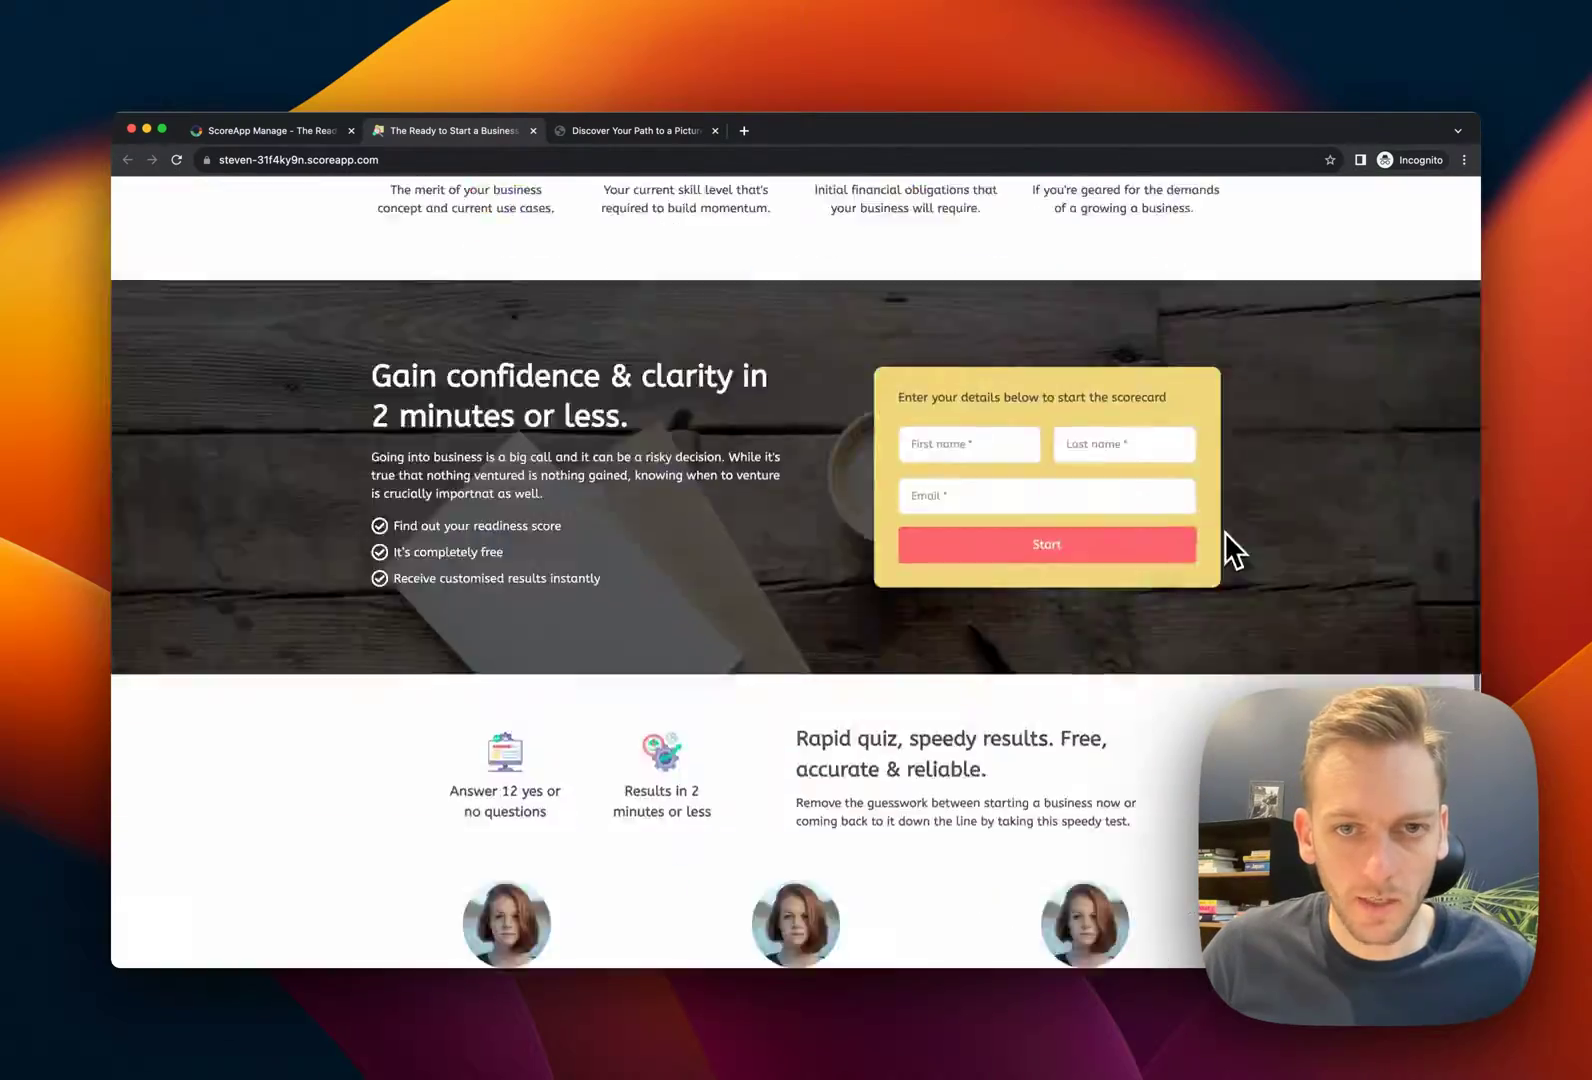
scroll(1224, 531, "up", 10)
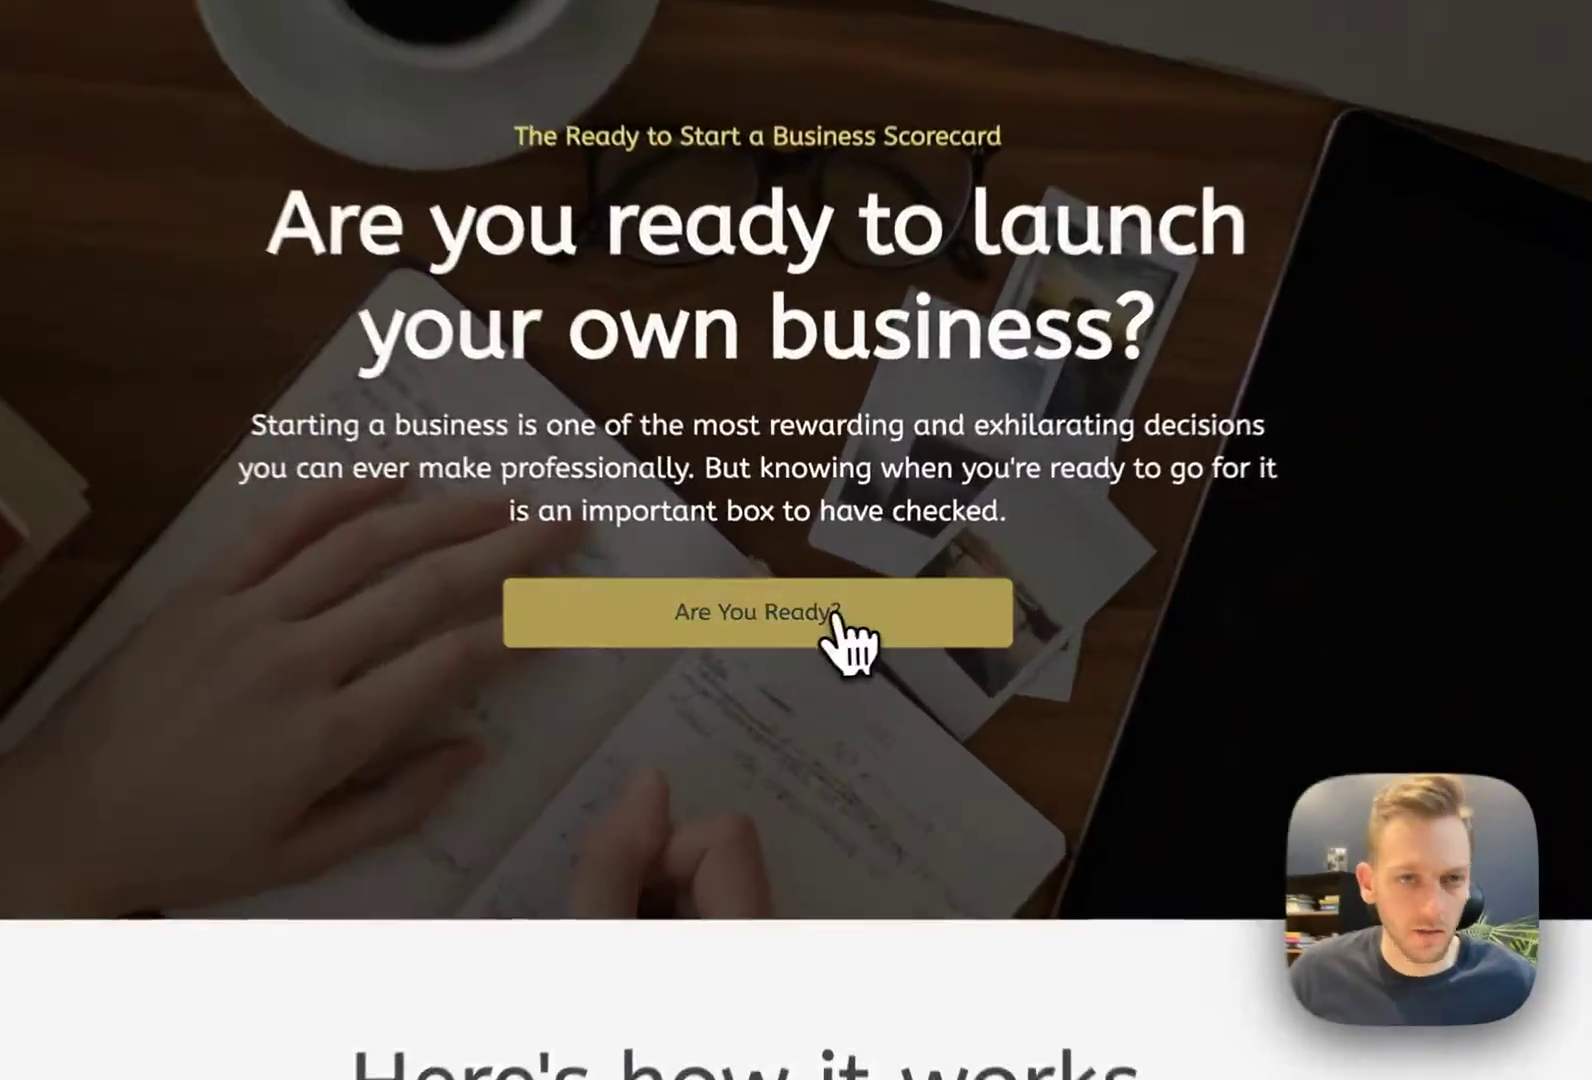
left_click(830, 620)
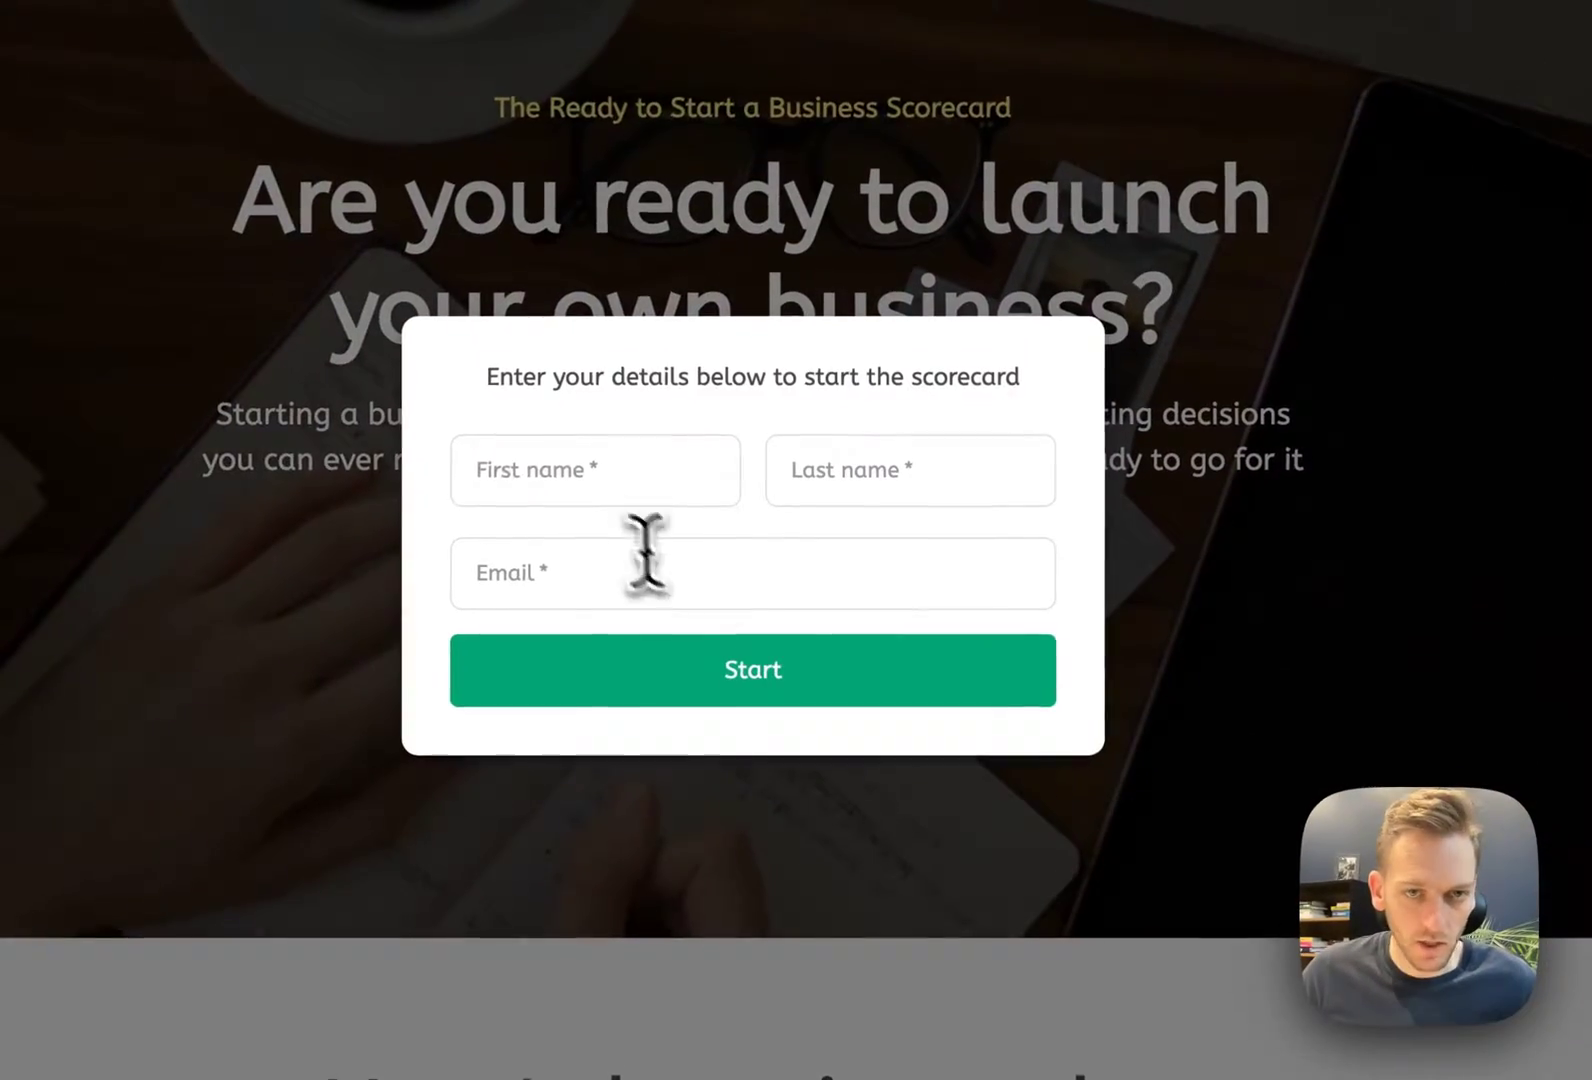
Fill in the first name, last name and email address on the signup form
left_click(604, 475)
key("Tab")
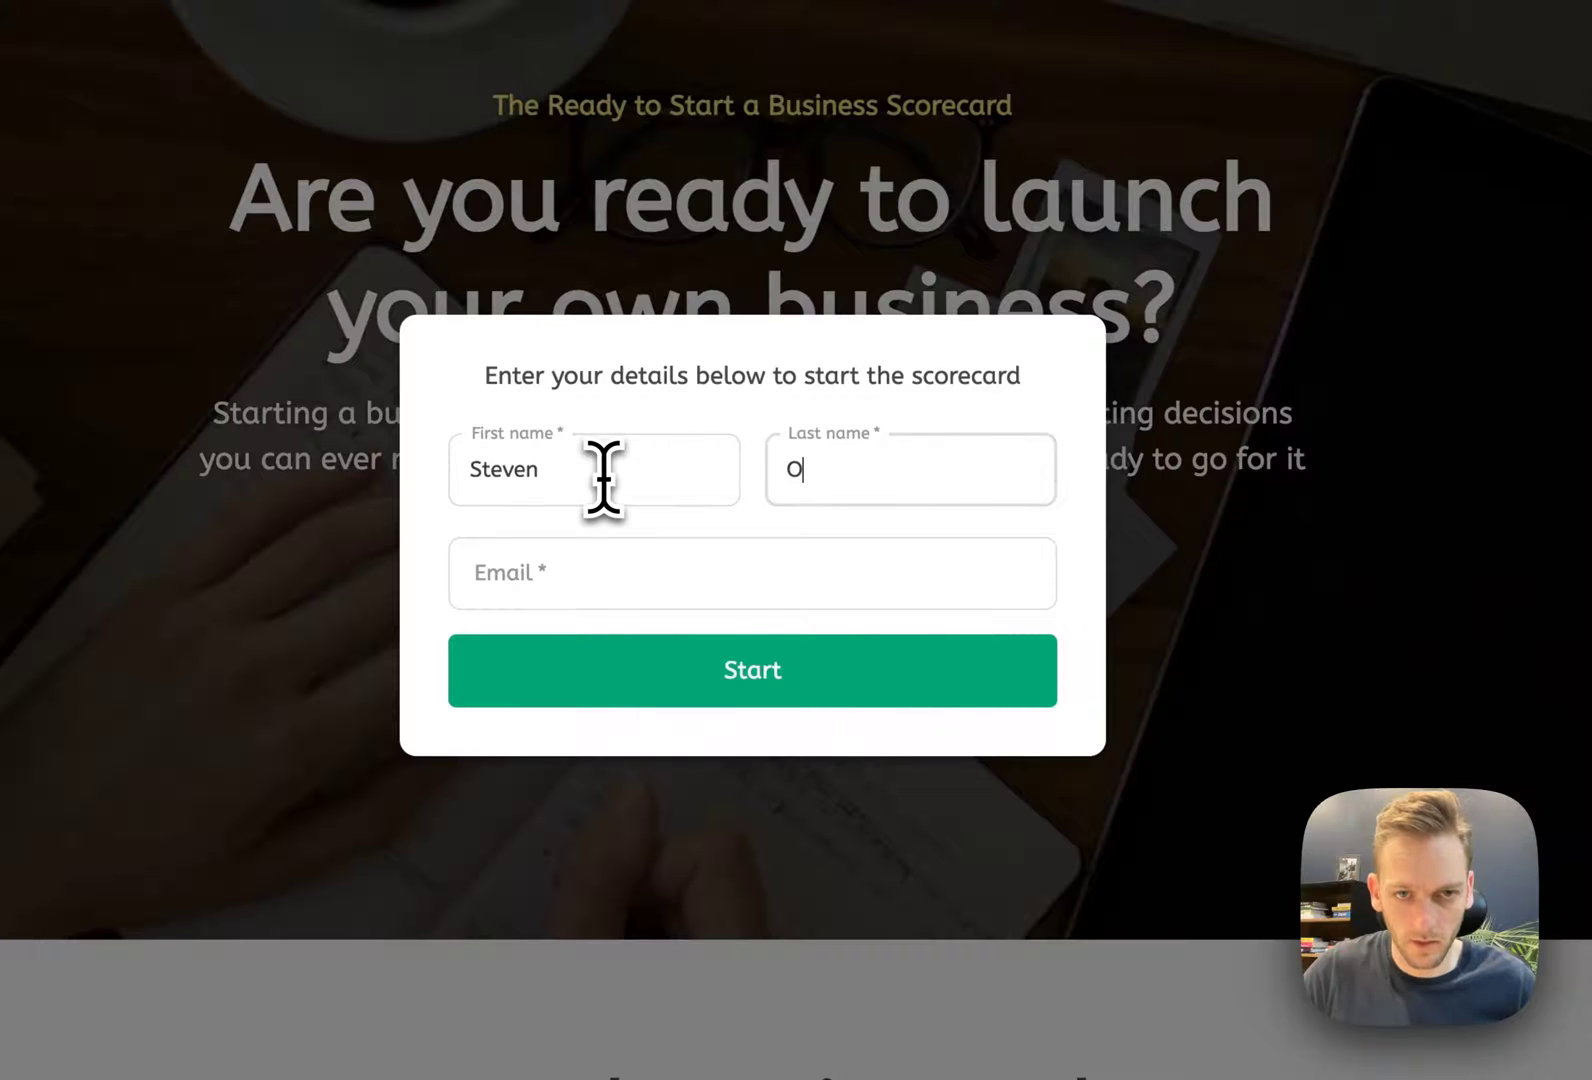
left_click(785, 568)
type("steven")
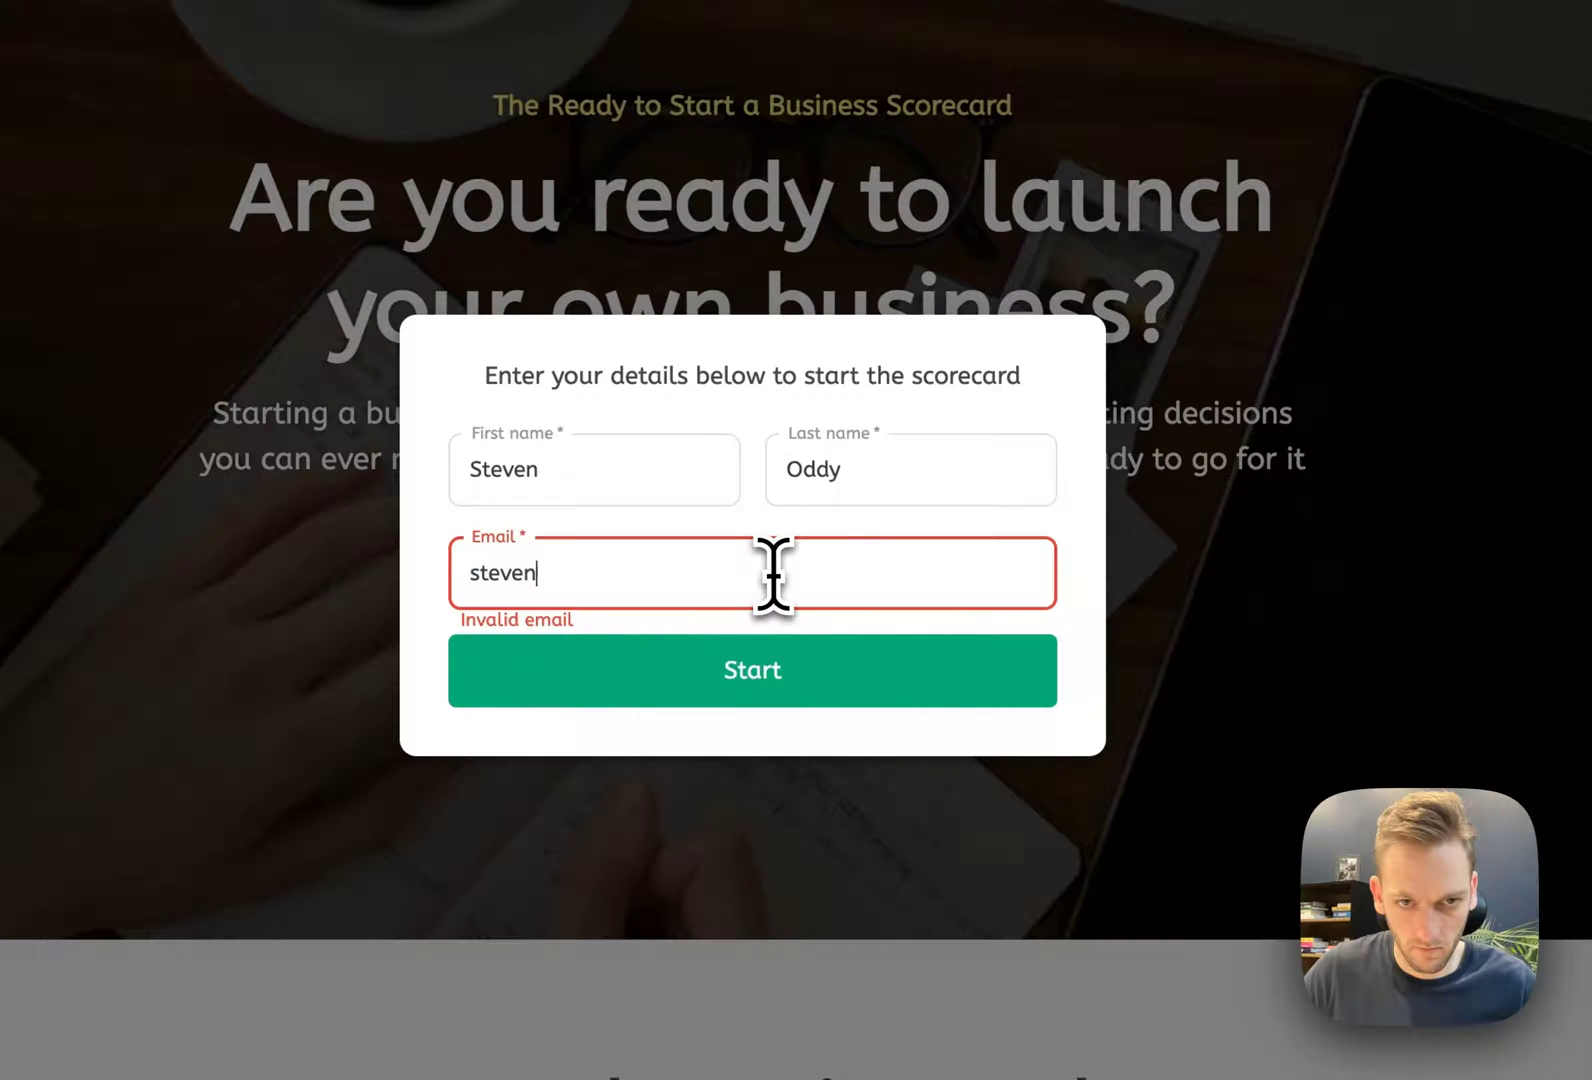
type("@test.com")
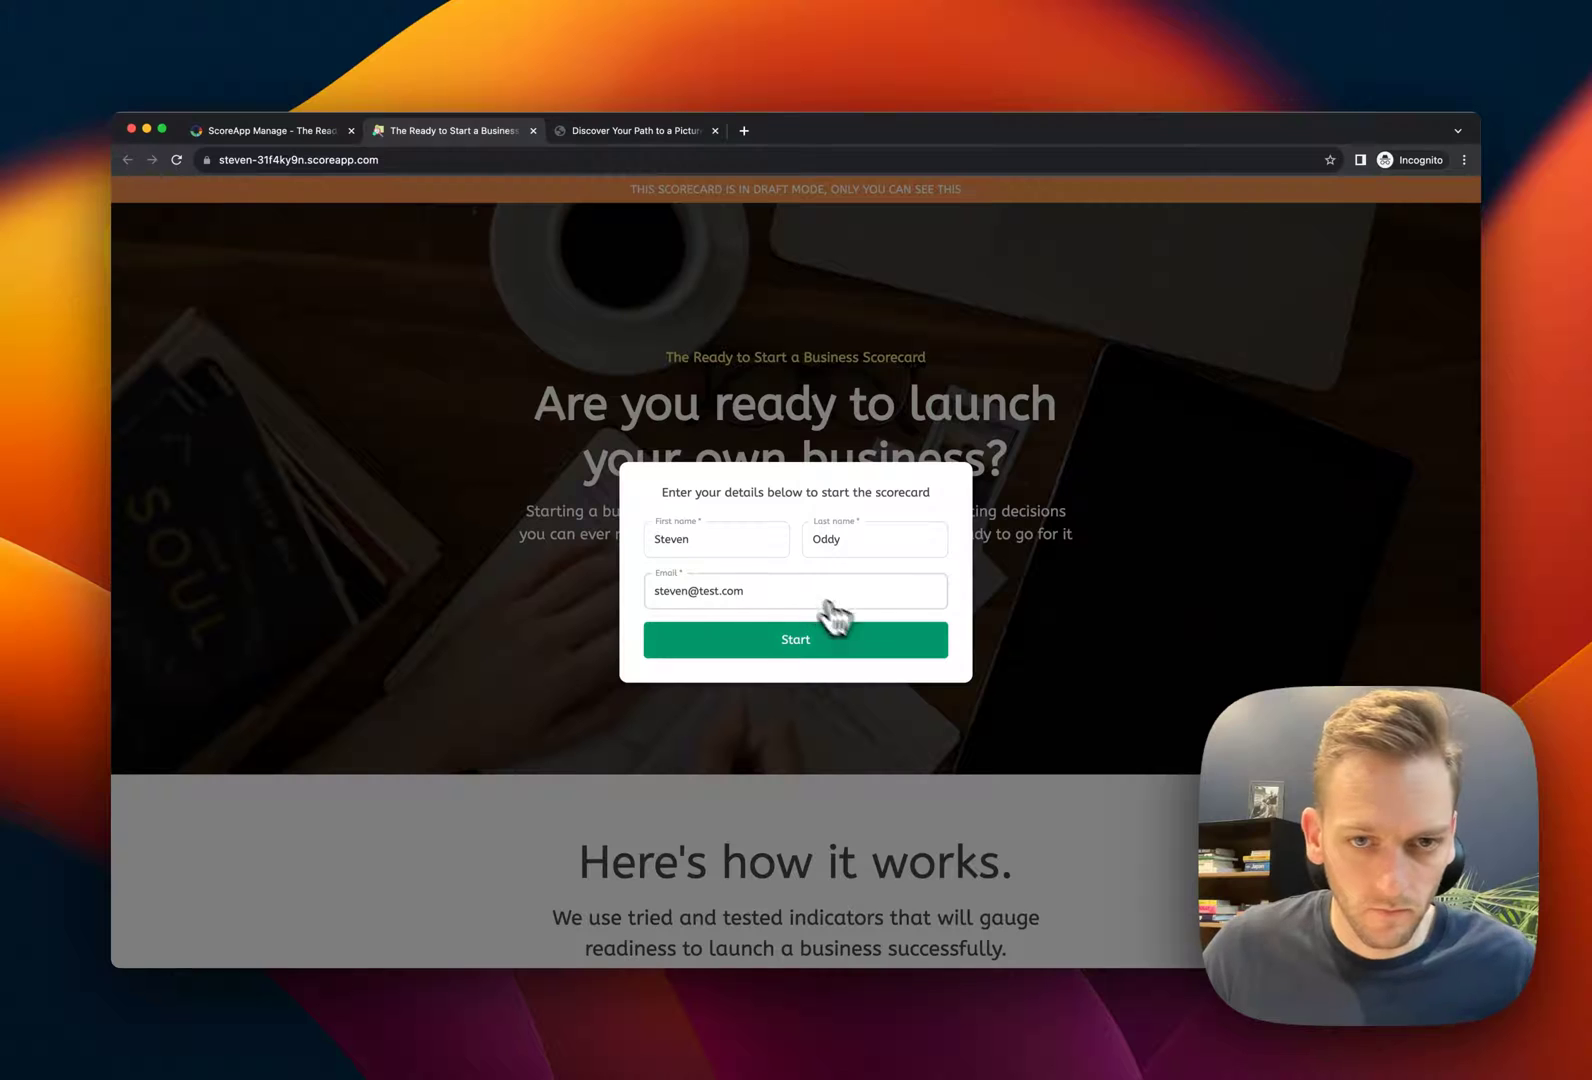
Start the quiz and answer all 12 Yes/No questions
left_click(836, 638)
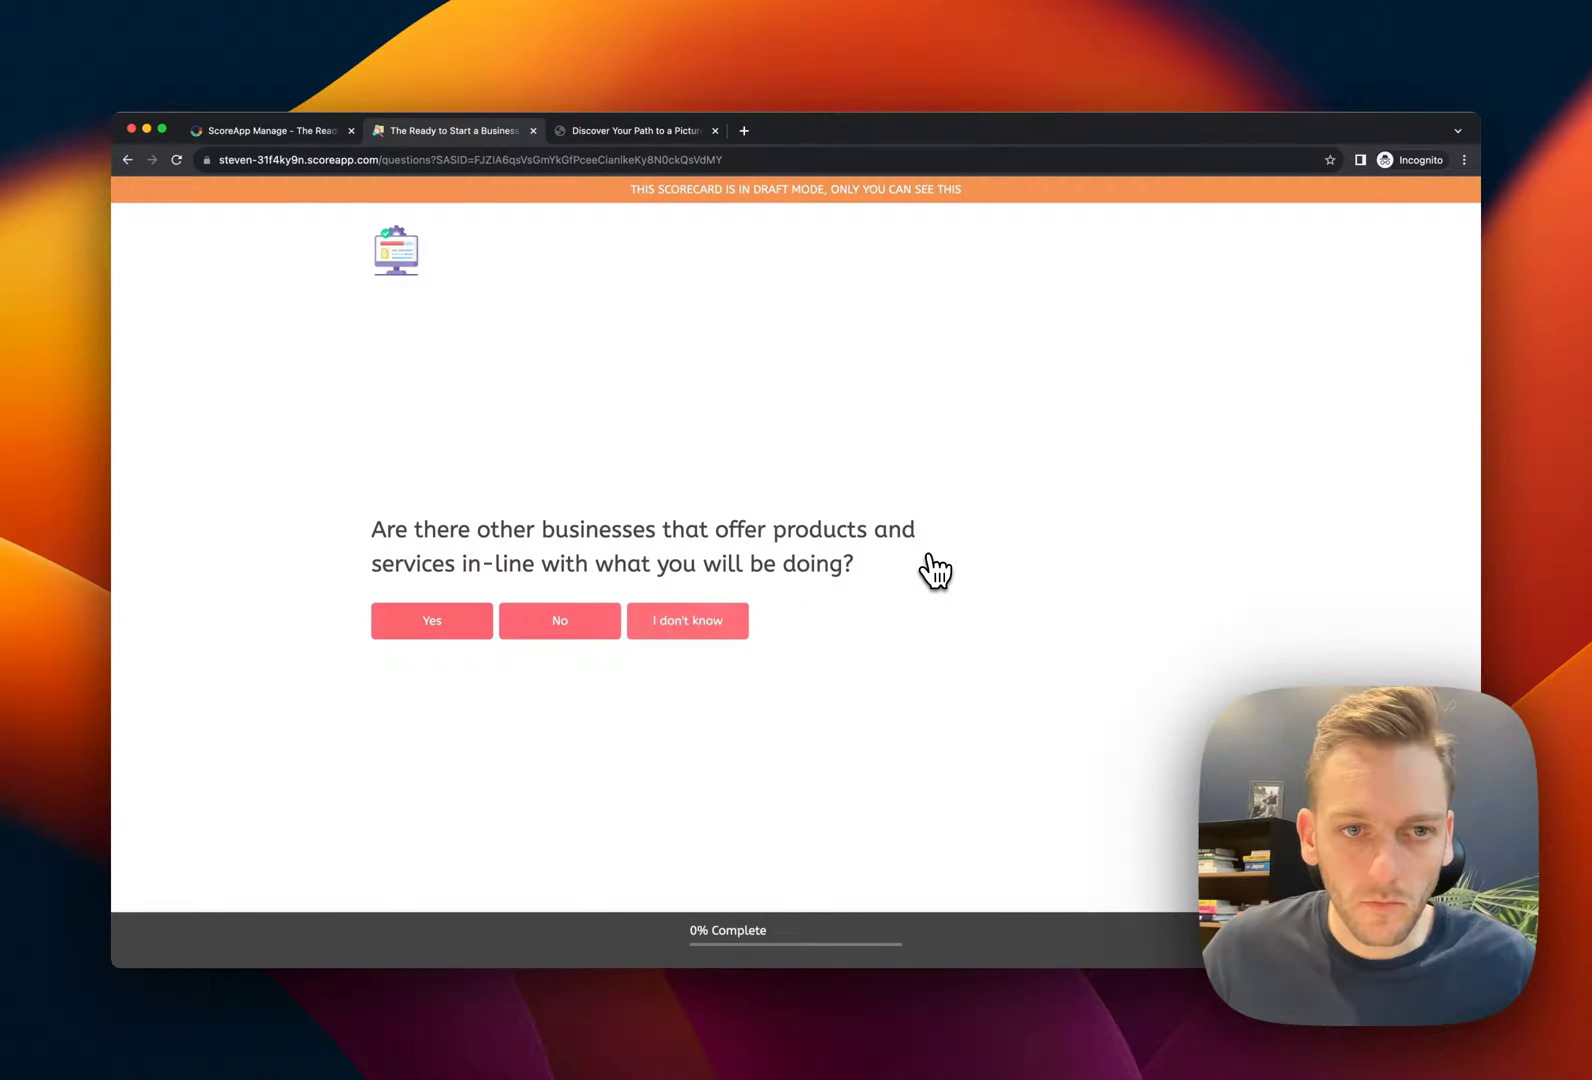
left_click(425, 632)
left_click(520, 640)
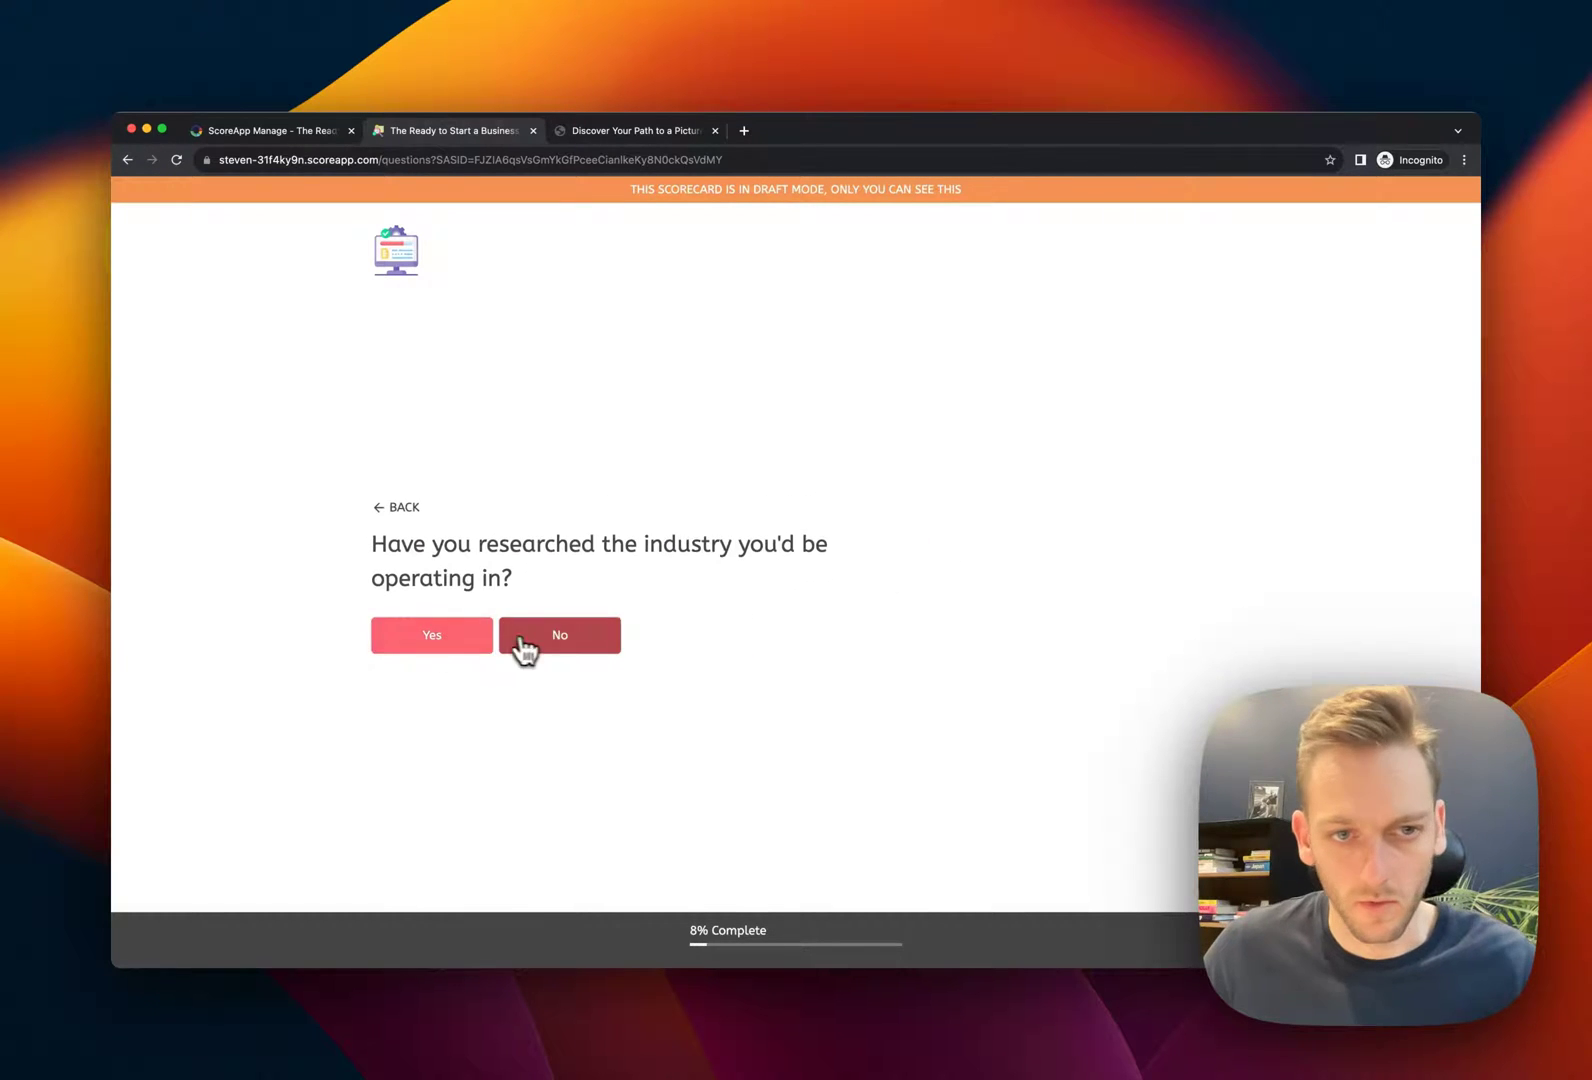
left_click(506, 645)
left_click(483, 652)
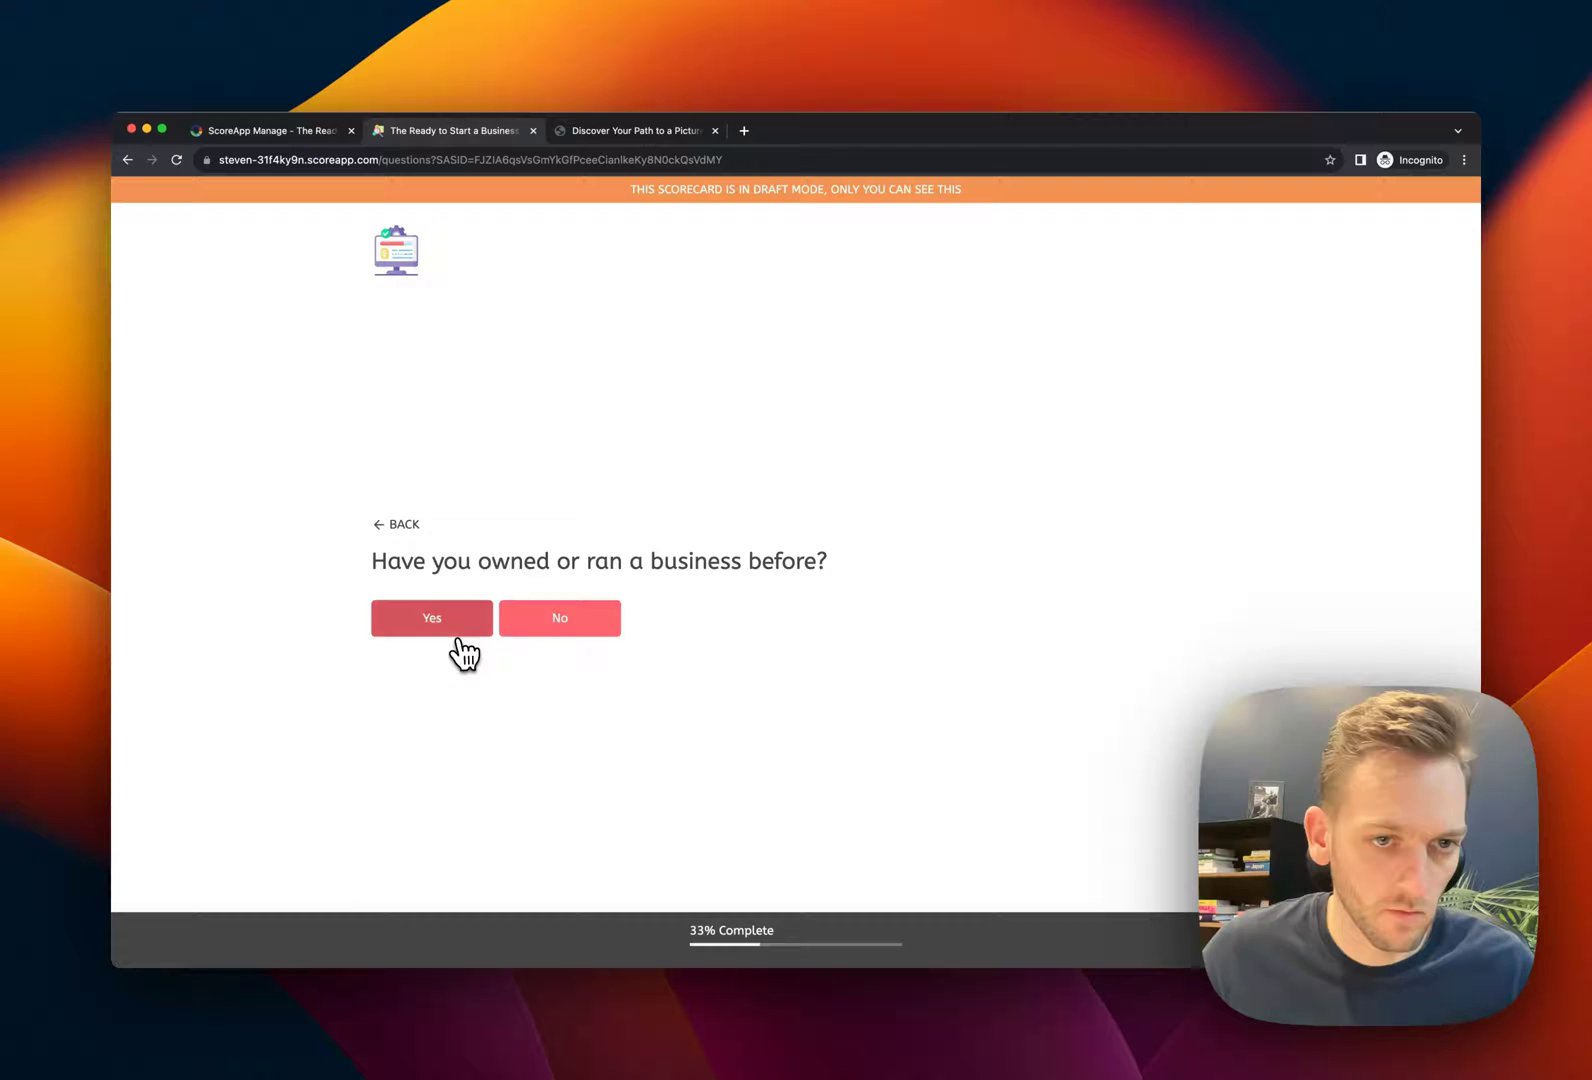
left_click(460, 645)
left_click(457, 648)
left_click(545, 642)
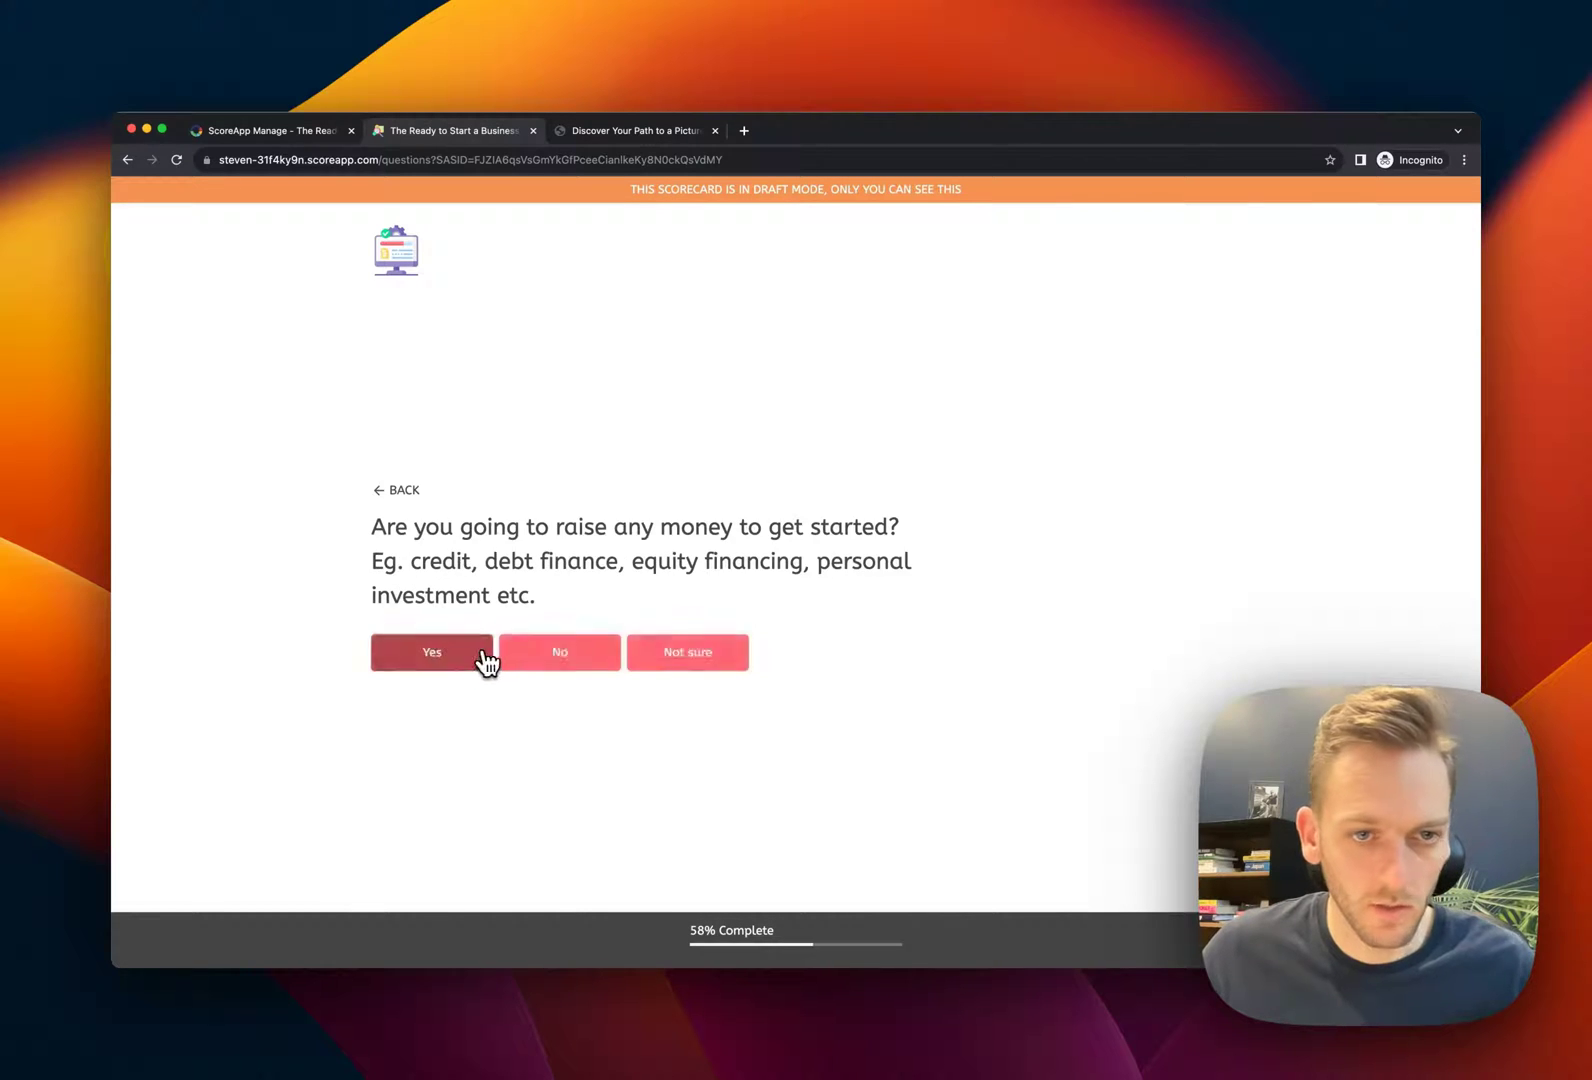
left_click(481, 650)
left_click(617, 650)
left_click(584, 646)
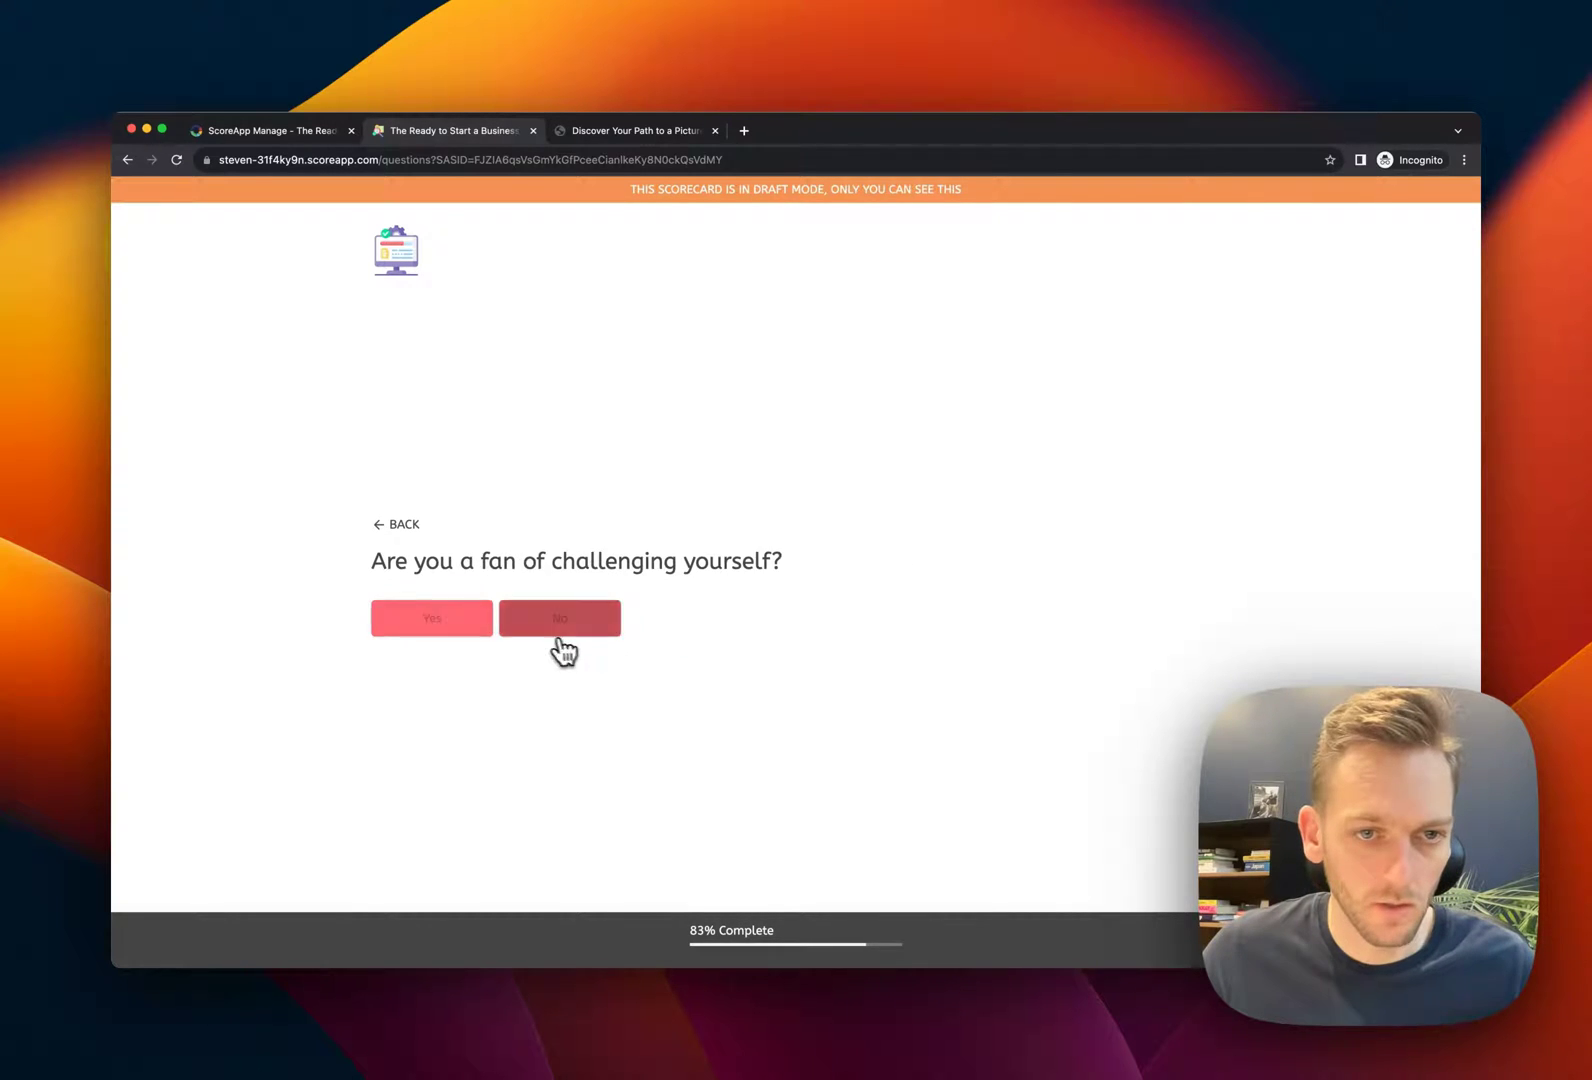
left_click(557, 648)
left_click(503, 645)
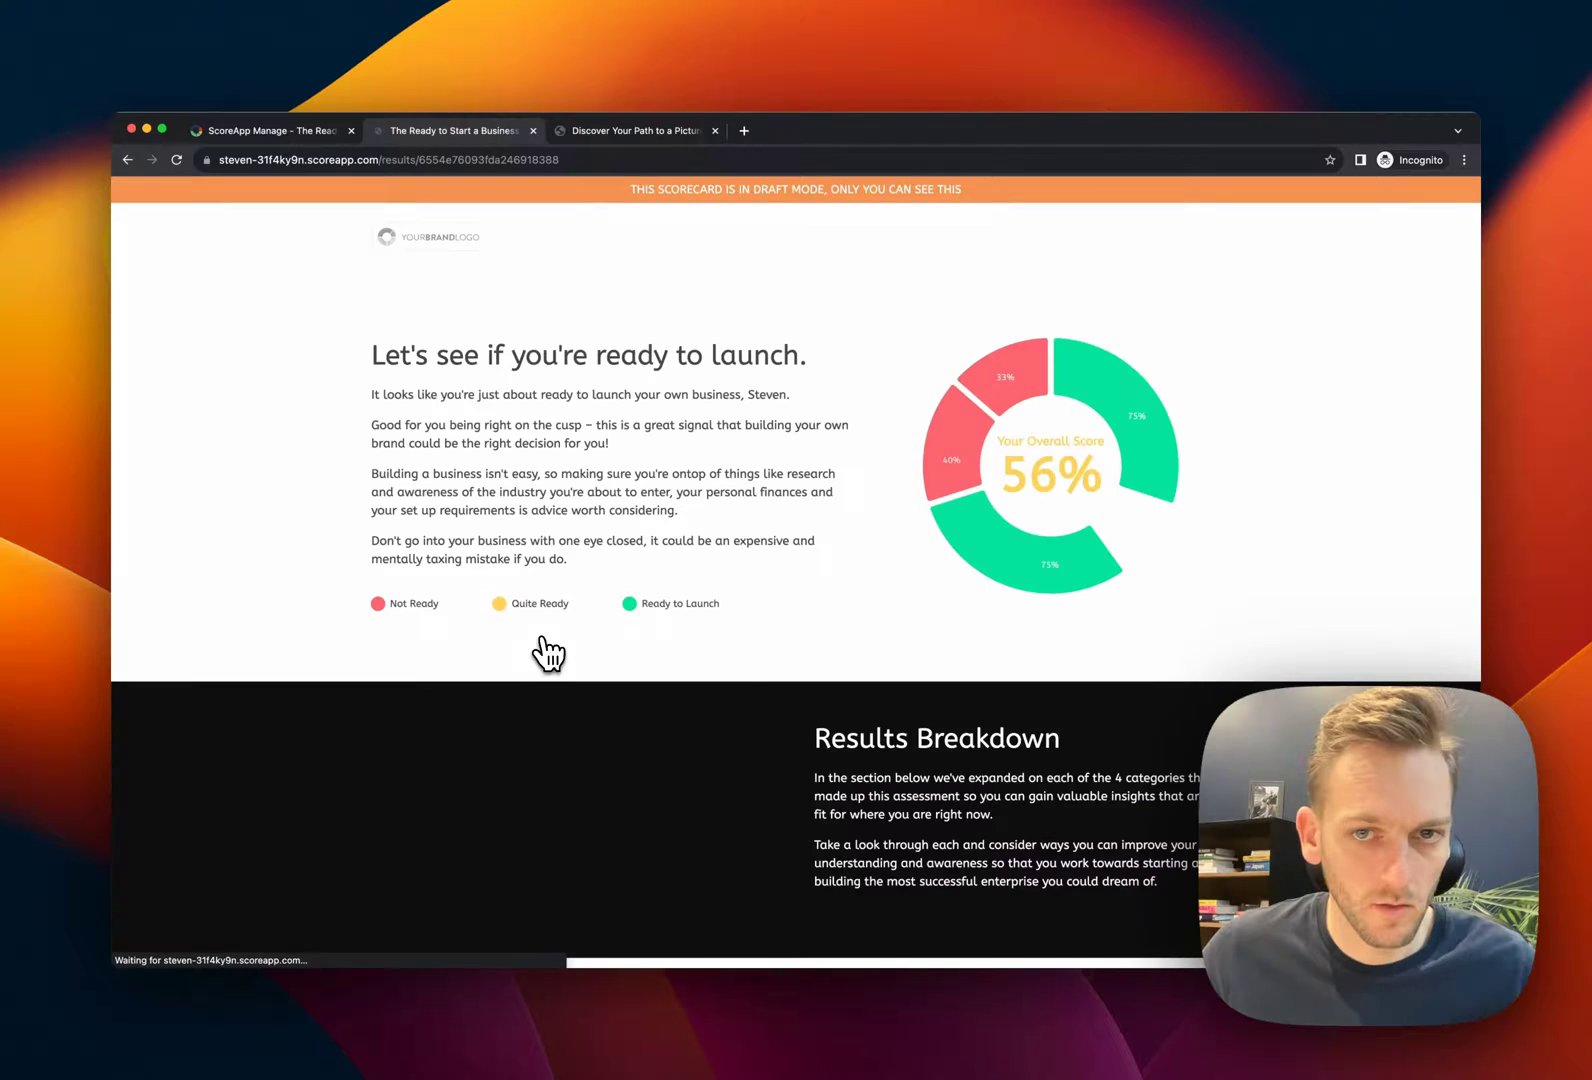
Review the results: 56% overall, Idea and Experience 75%, Finances 40%, Mindset 33%
scroll(950, 700, "down", 10)
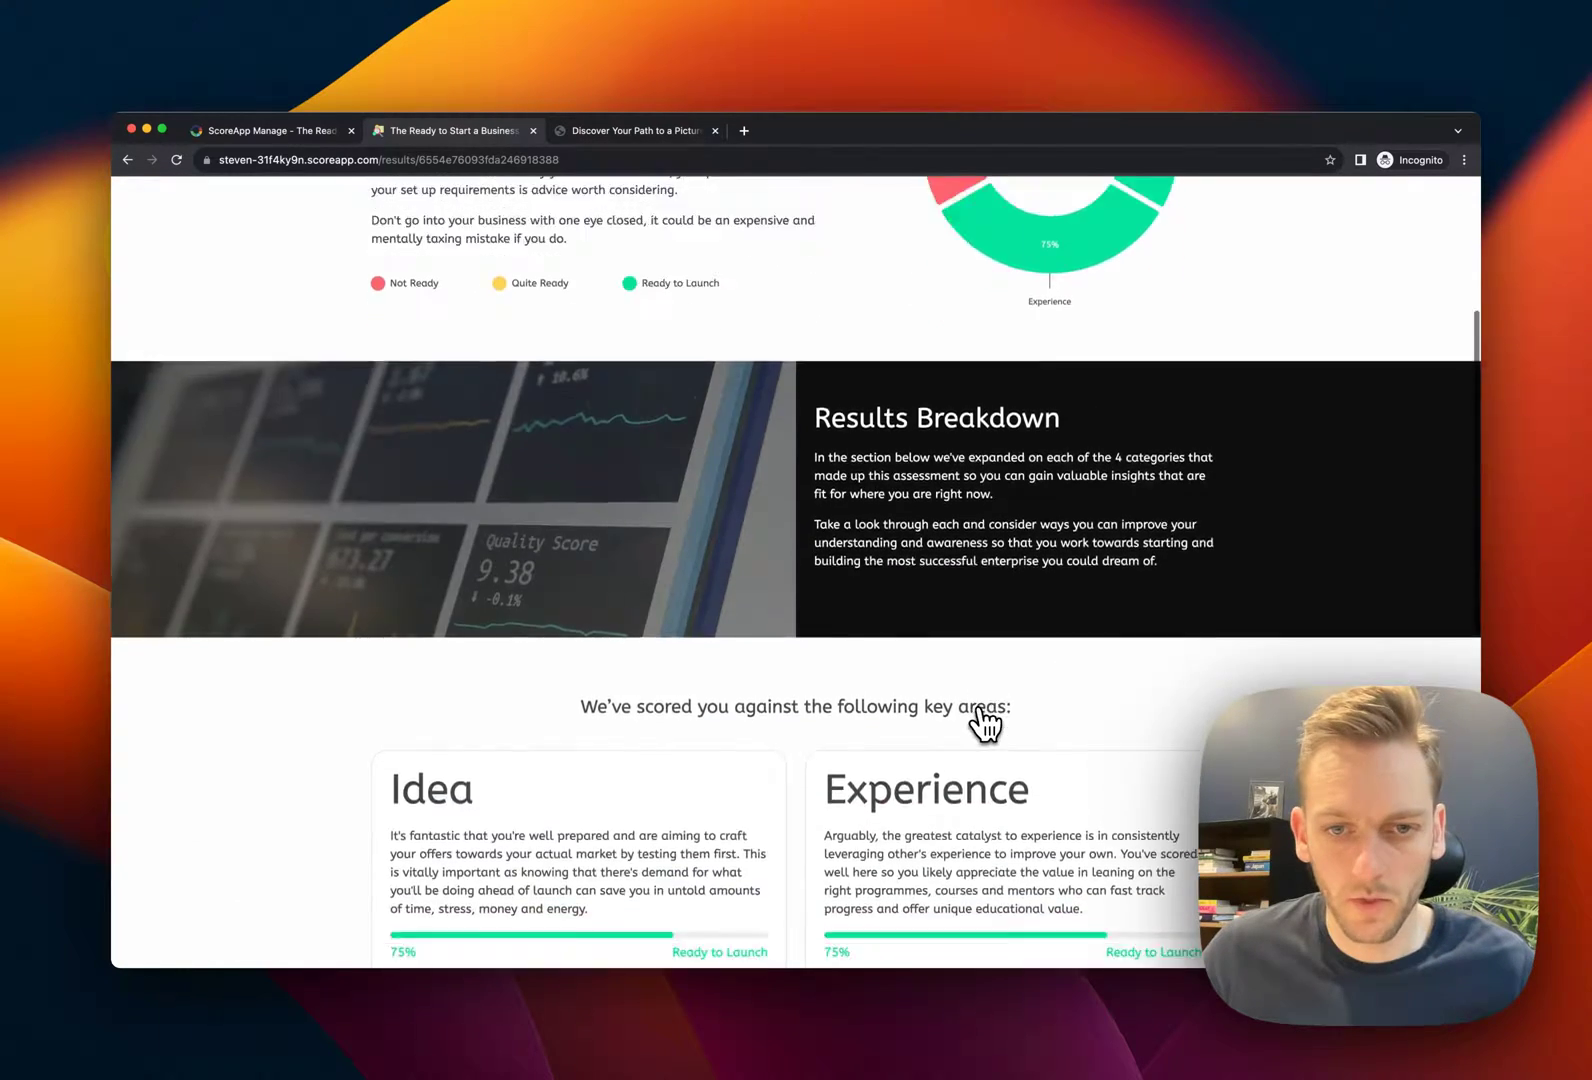
scroll(983, 722, "up", 3)
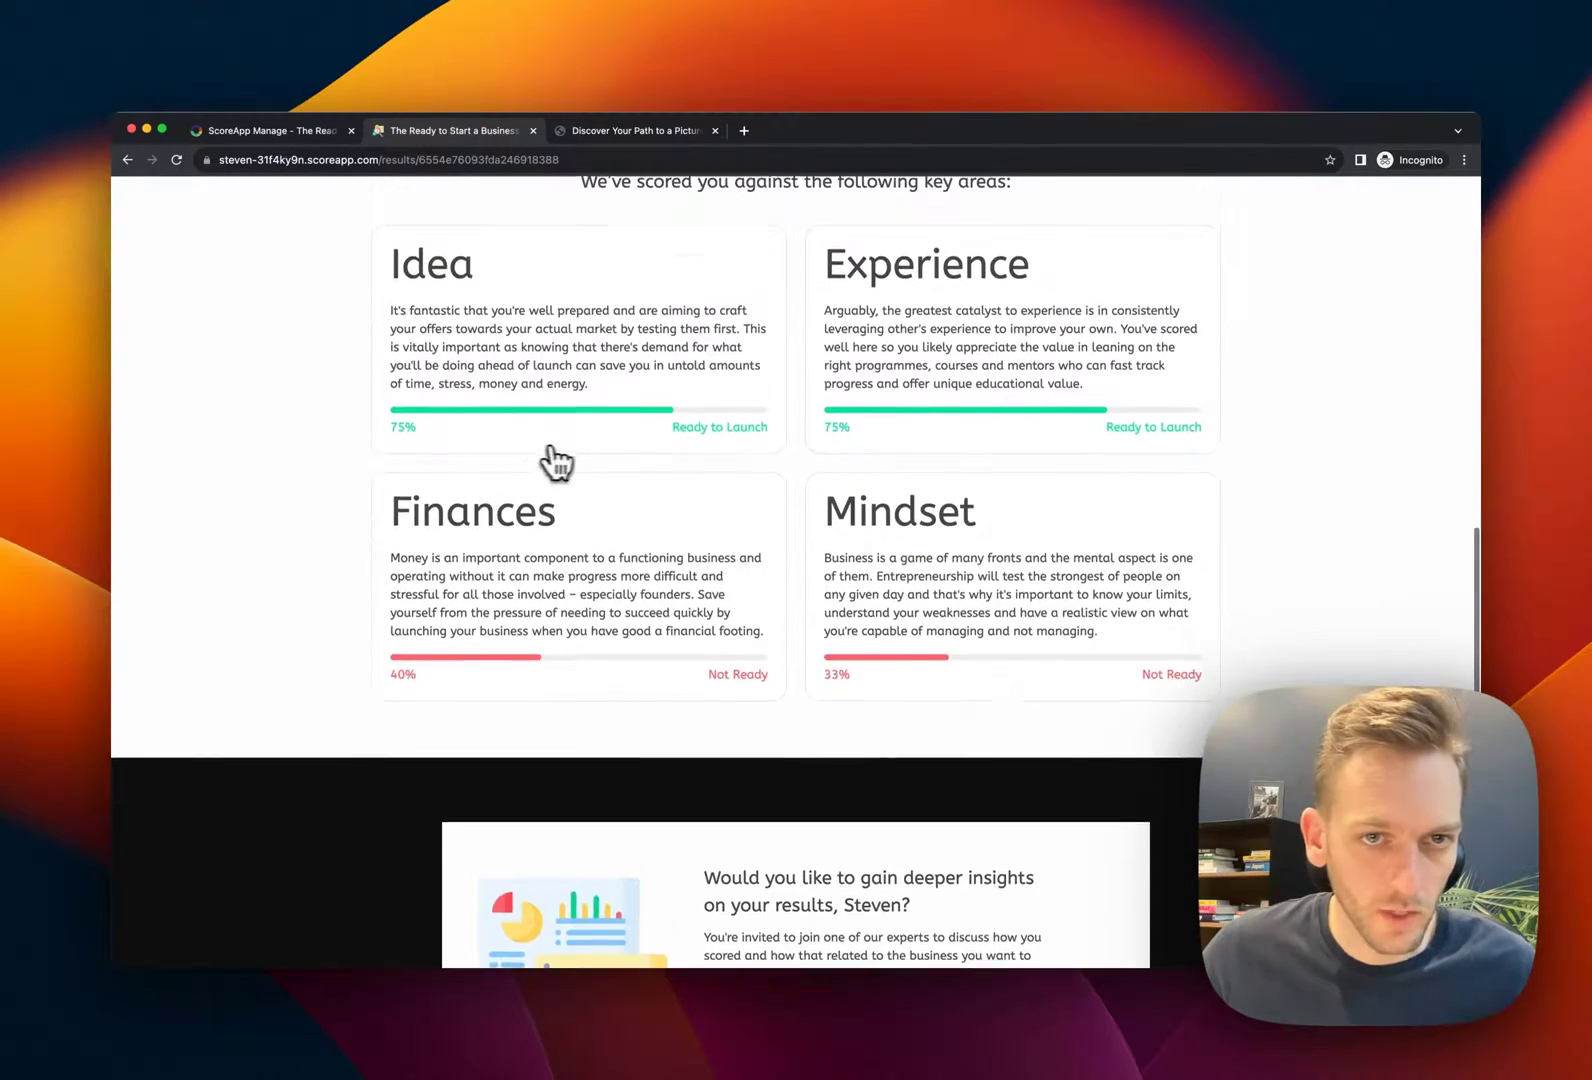
scroll(1013, 508, "down", 3)
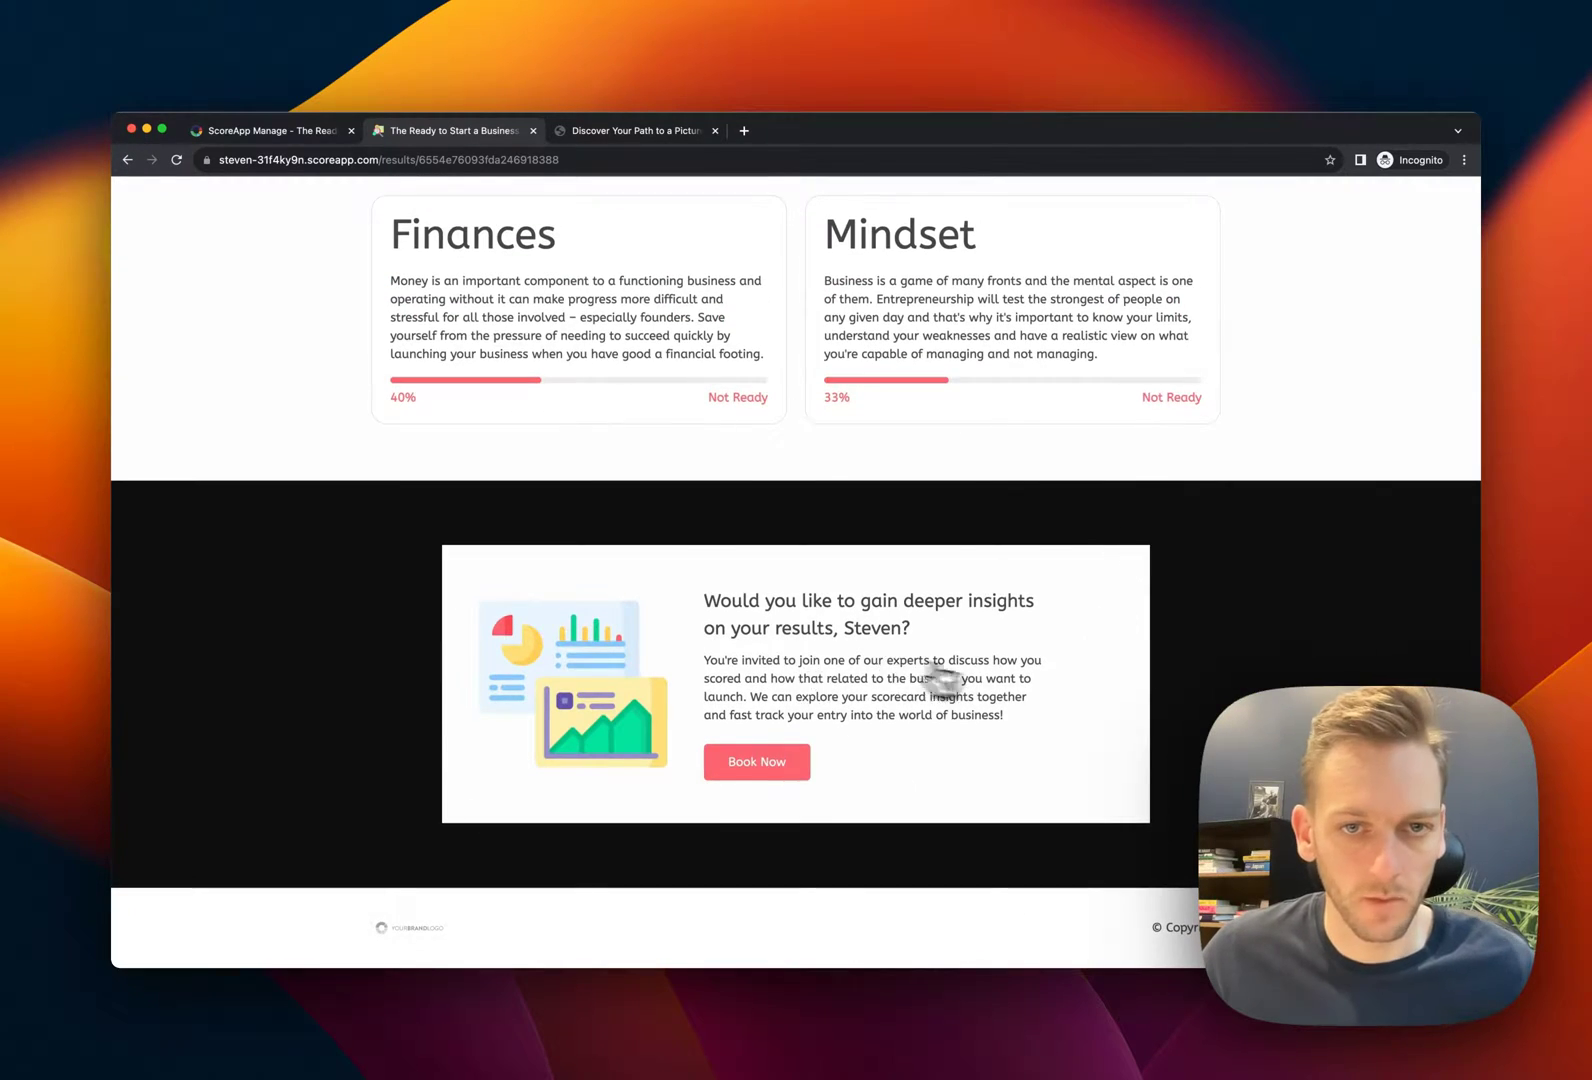
scroll(950, 680, "up", 15)
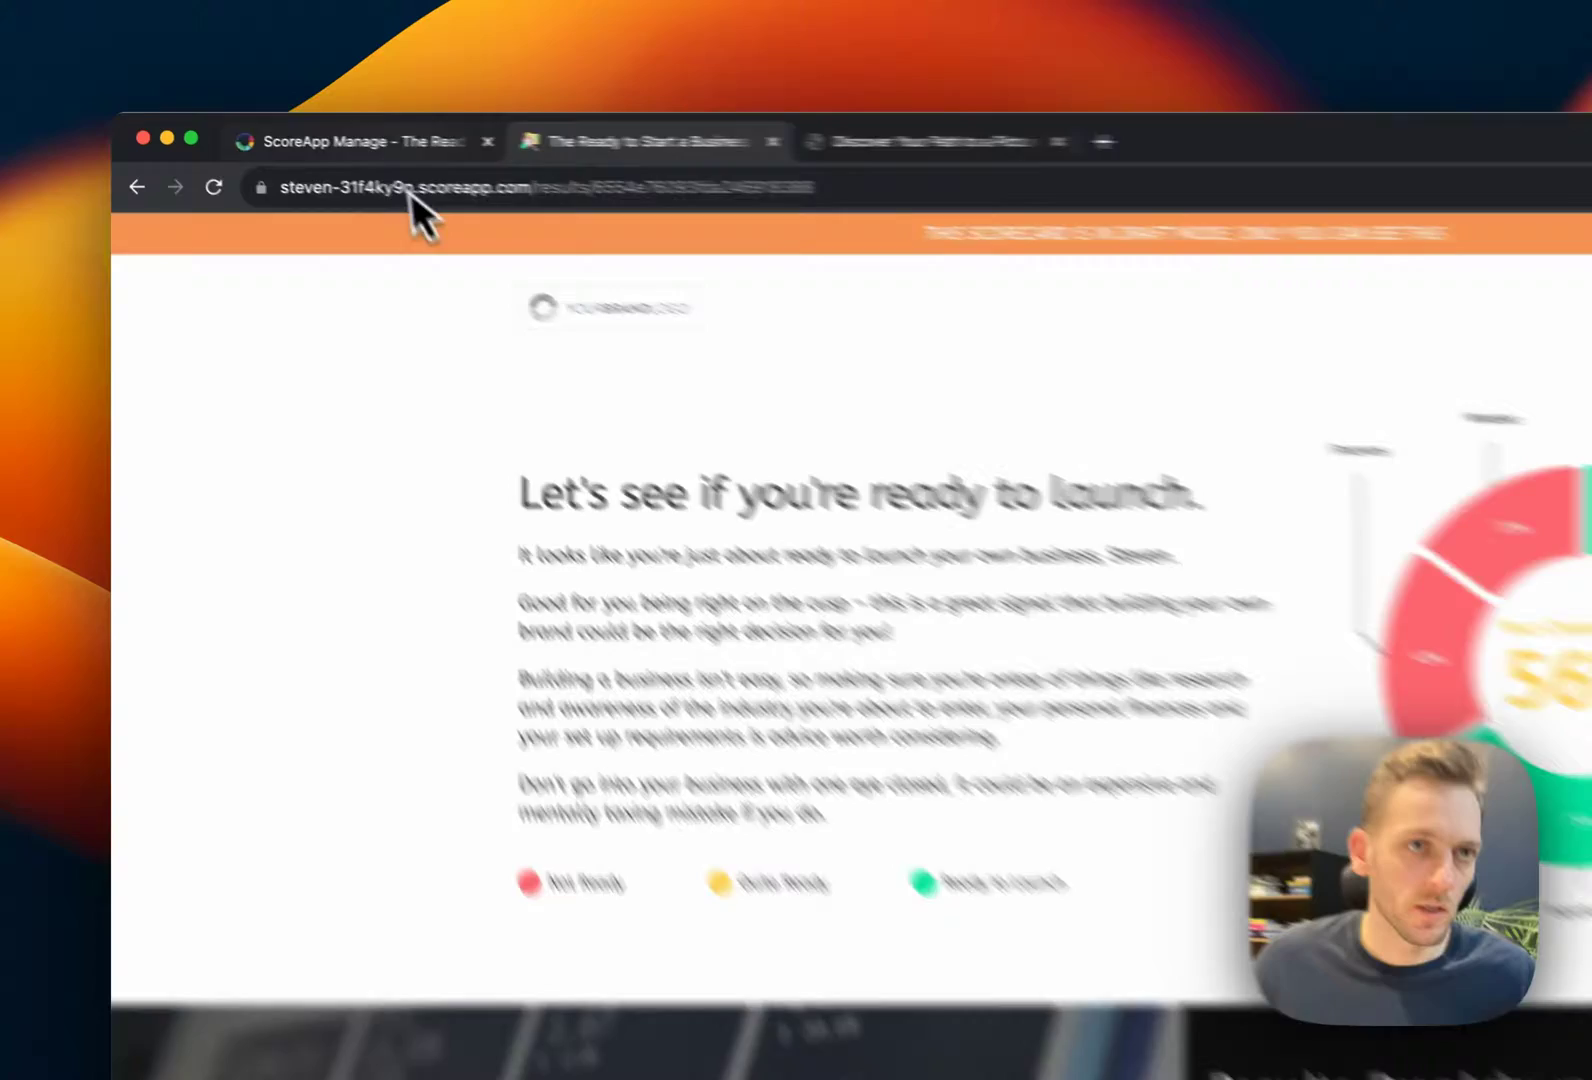
From the setup guide's landing page step, open the Main Landing Page in the page builder
left_click(360, 141)
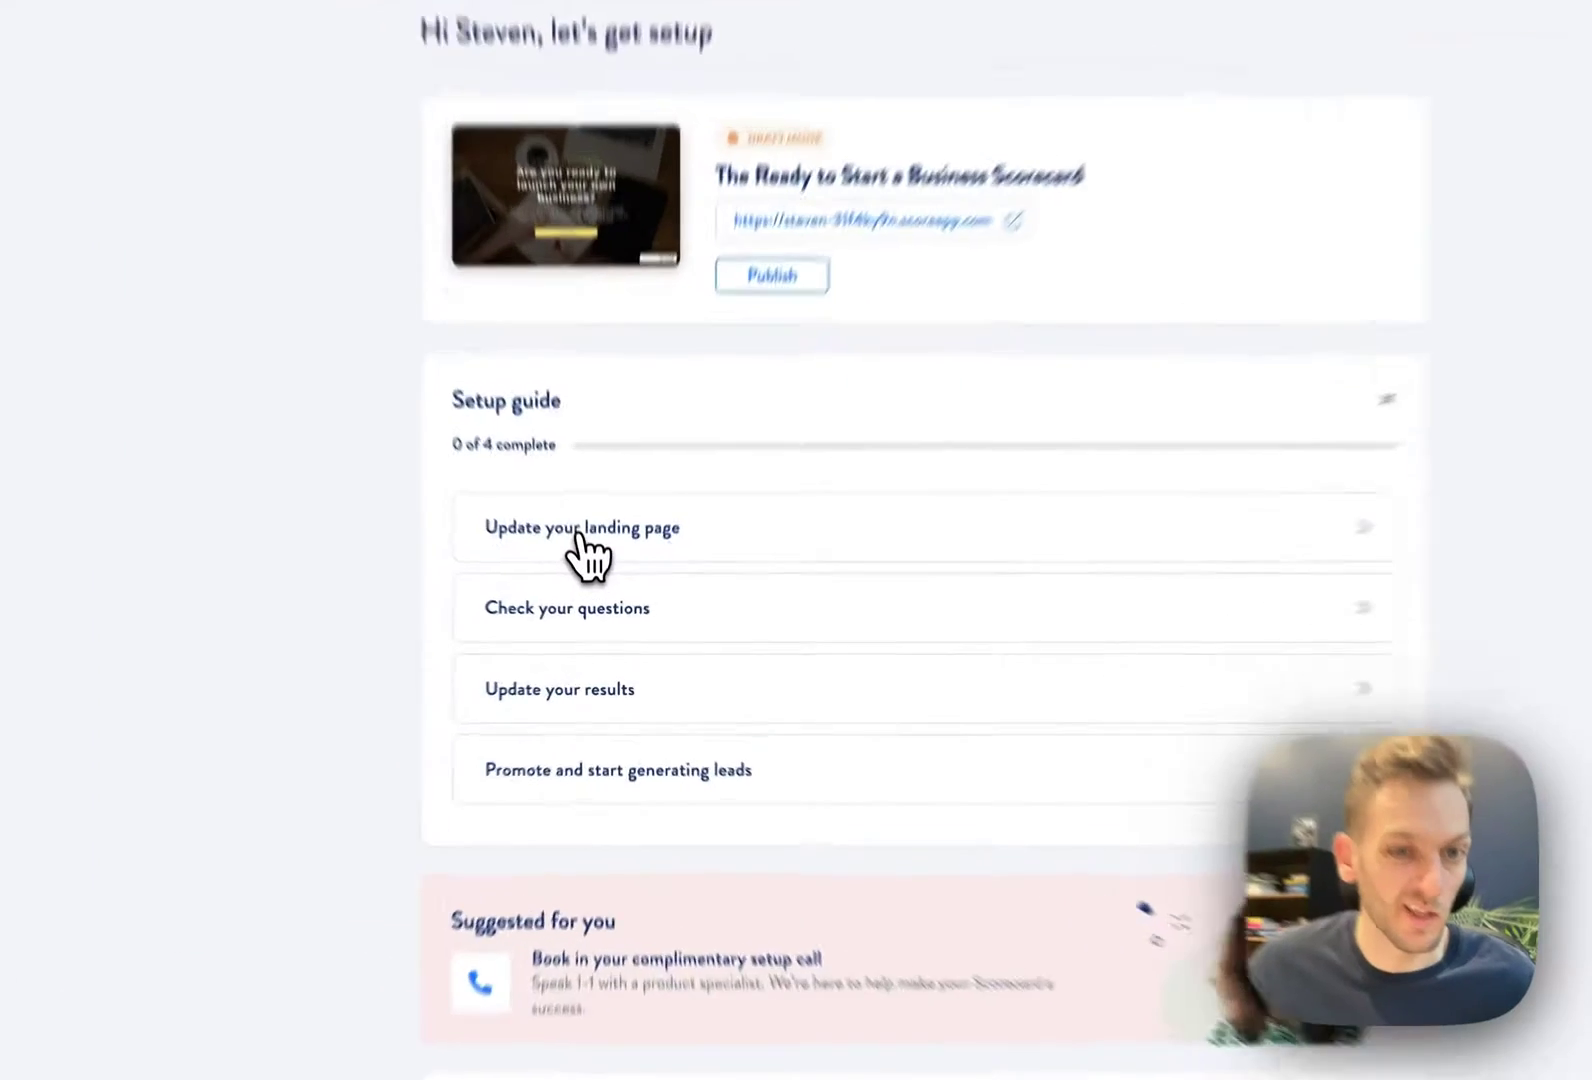
left_click(596, 582)
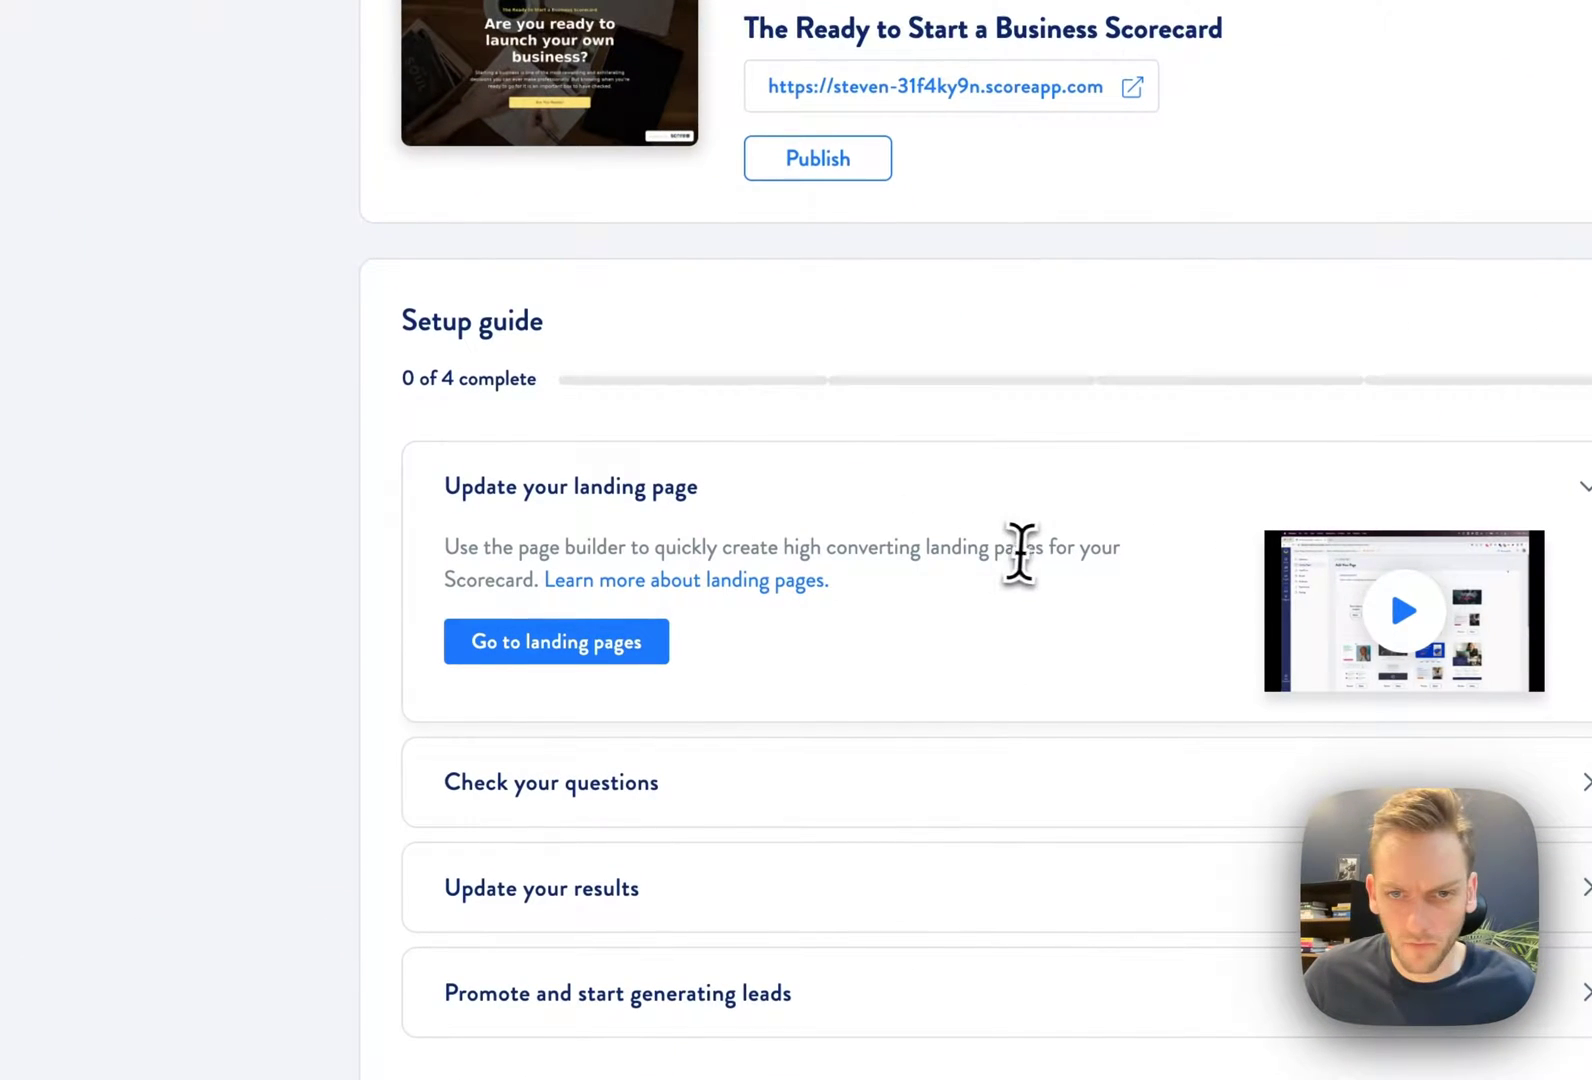
left_click(760, 588)
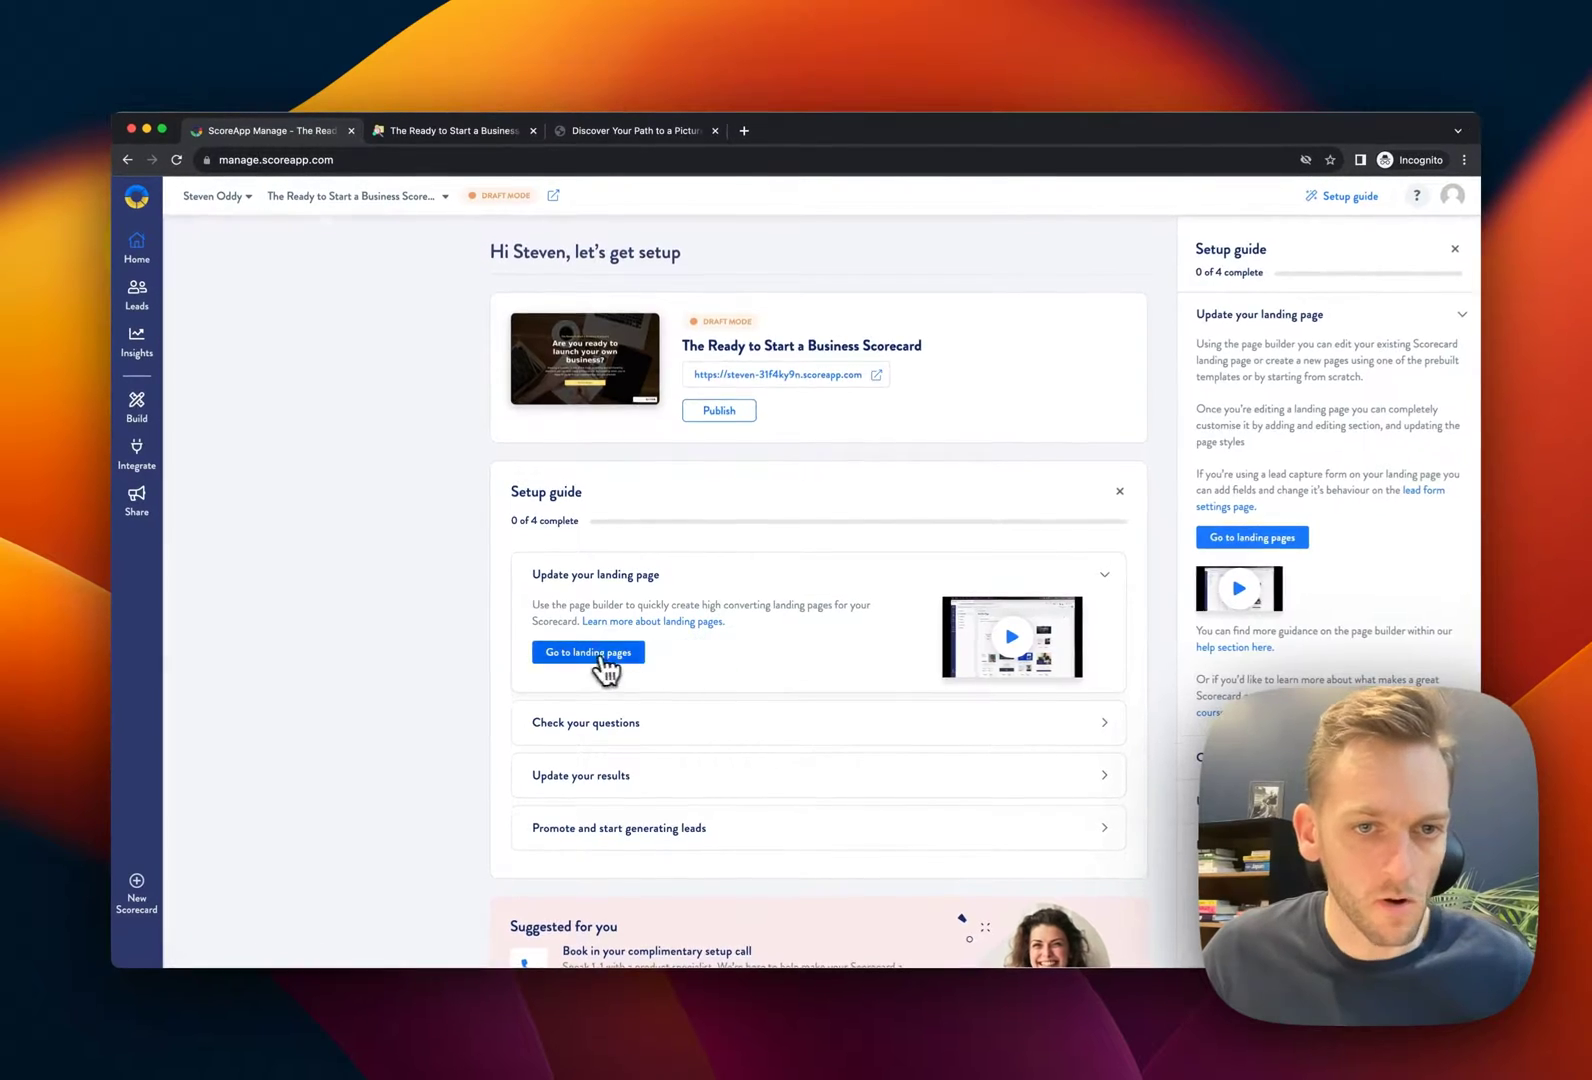
left_click(603, 660)
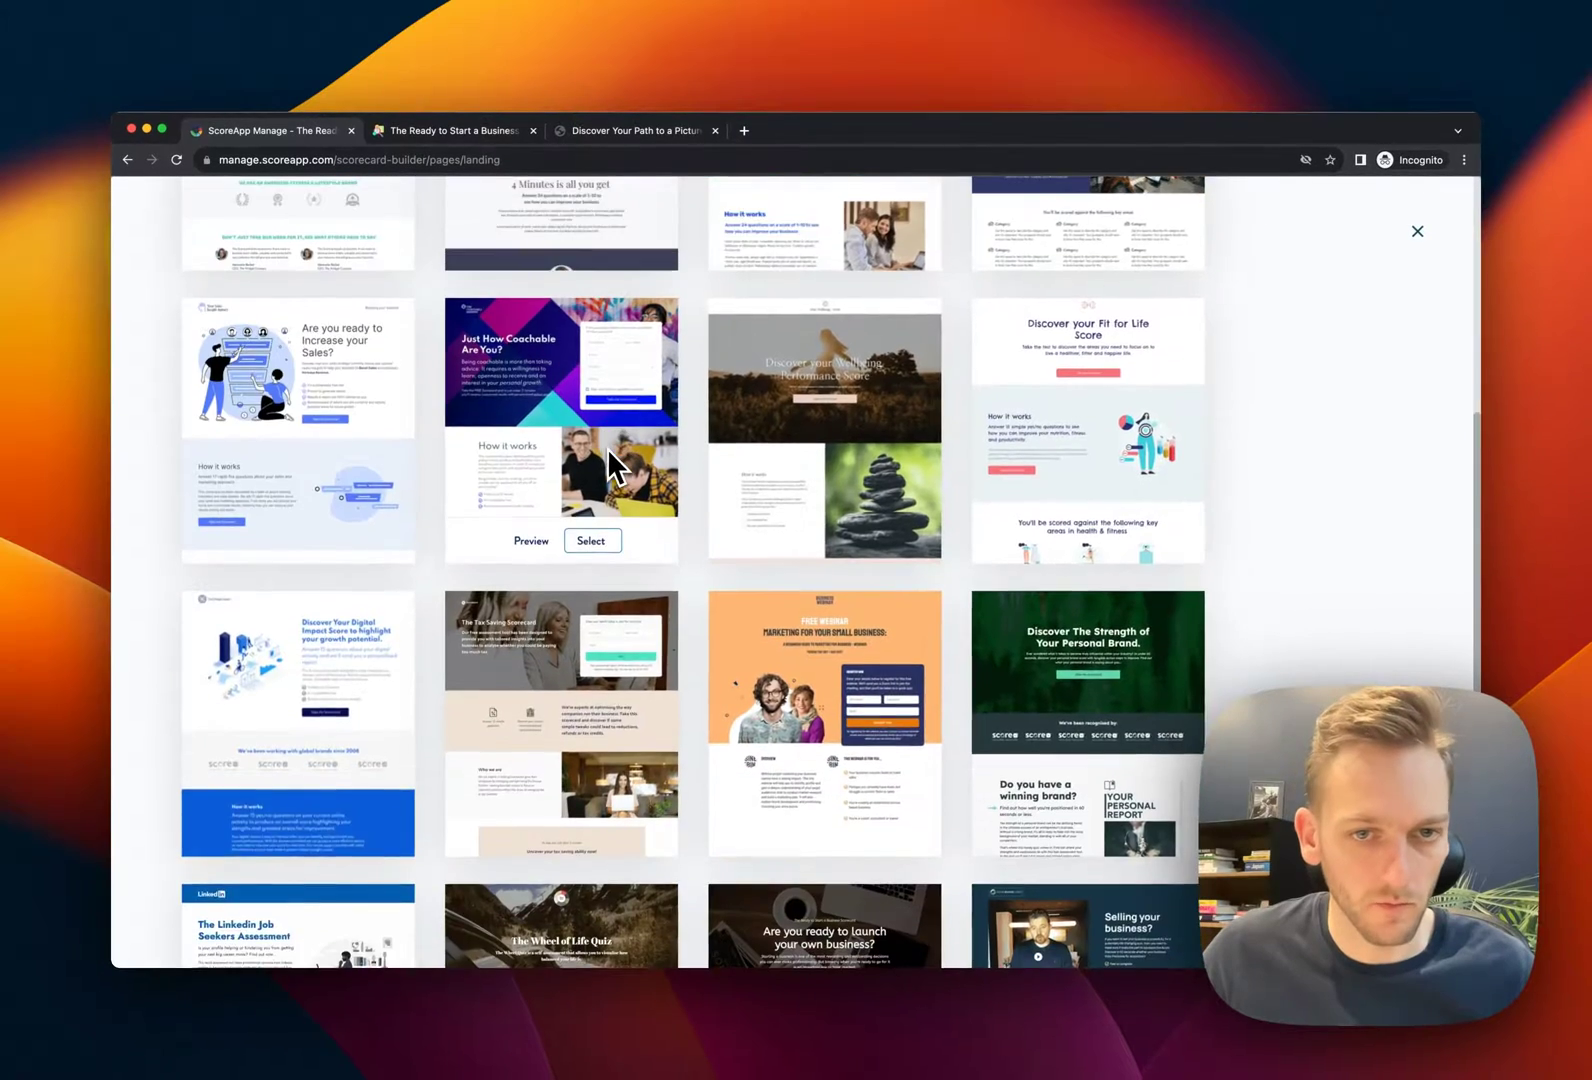
scroll(609, 450, "up", 15)
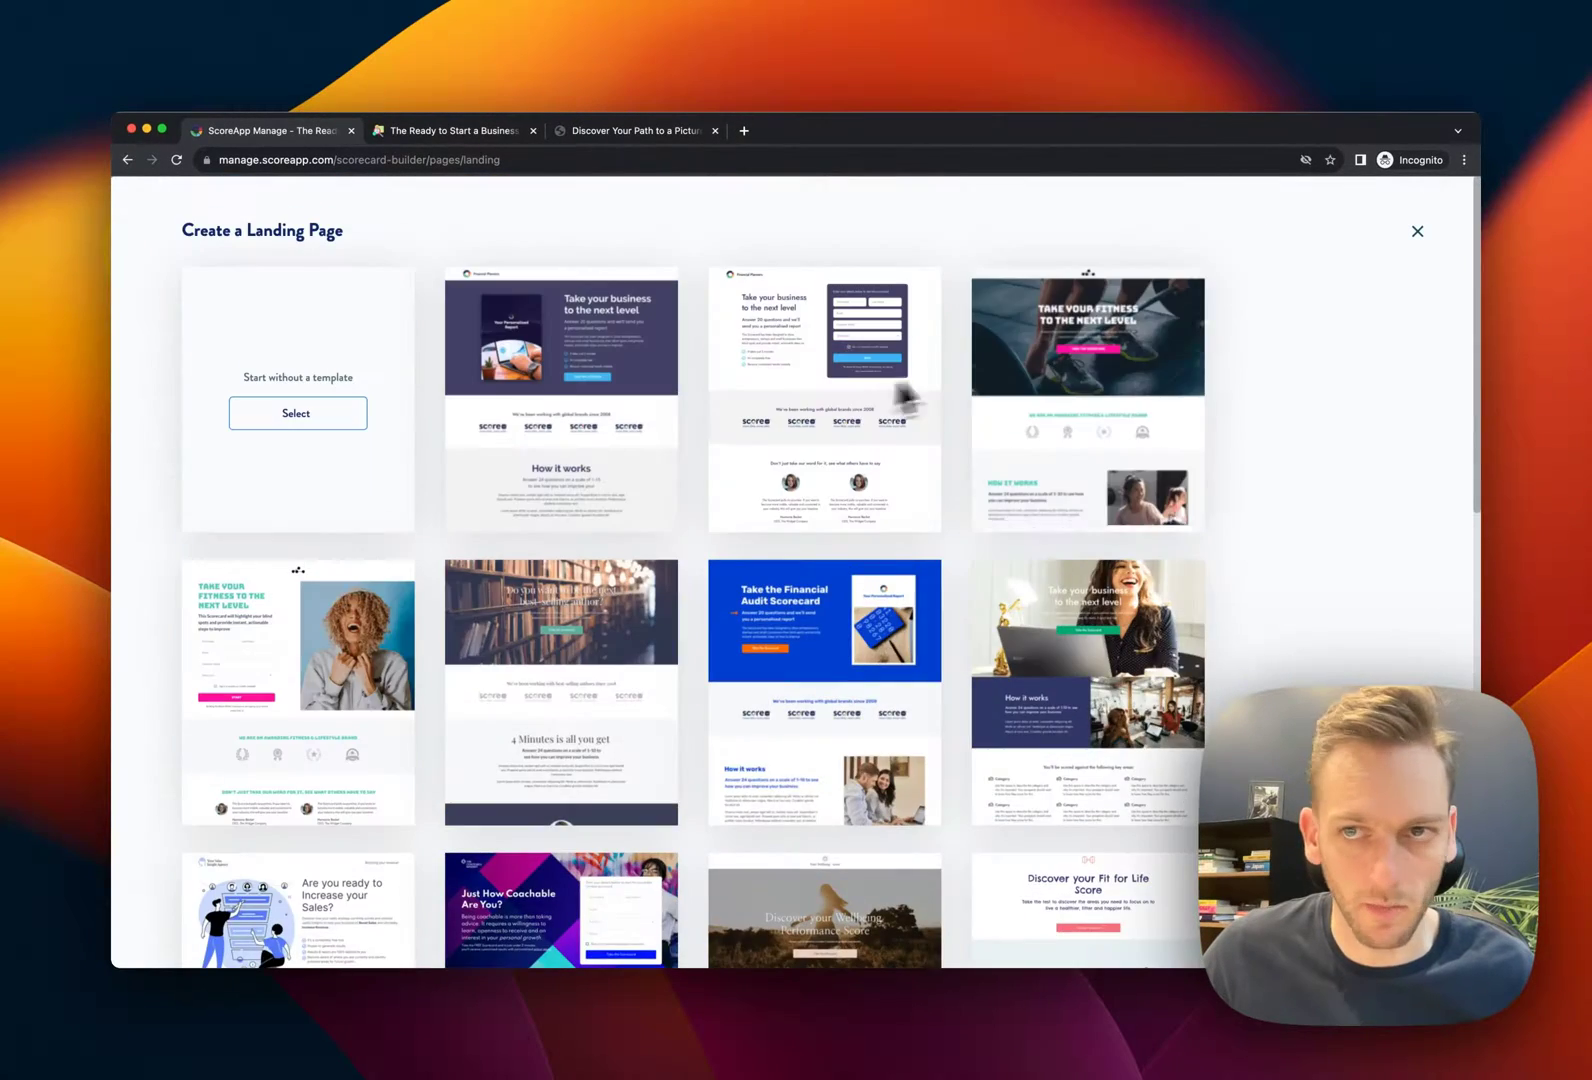
left_click(1418, 232)
left_click(580, 352)
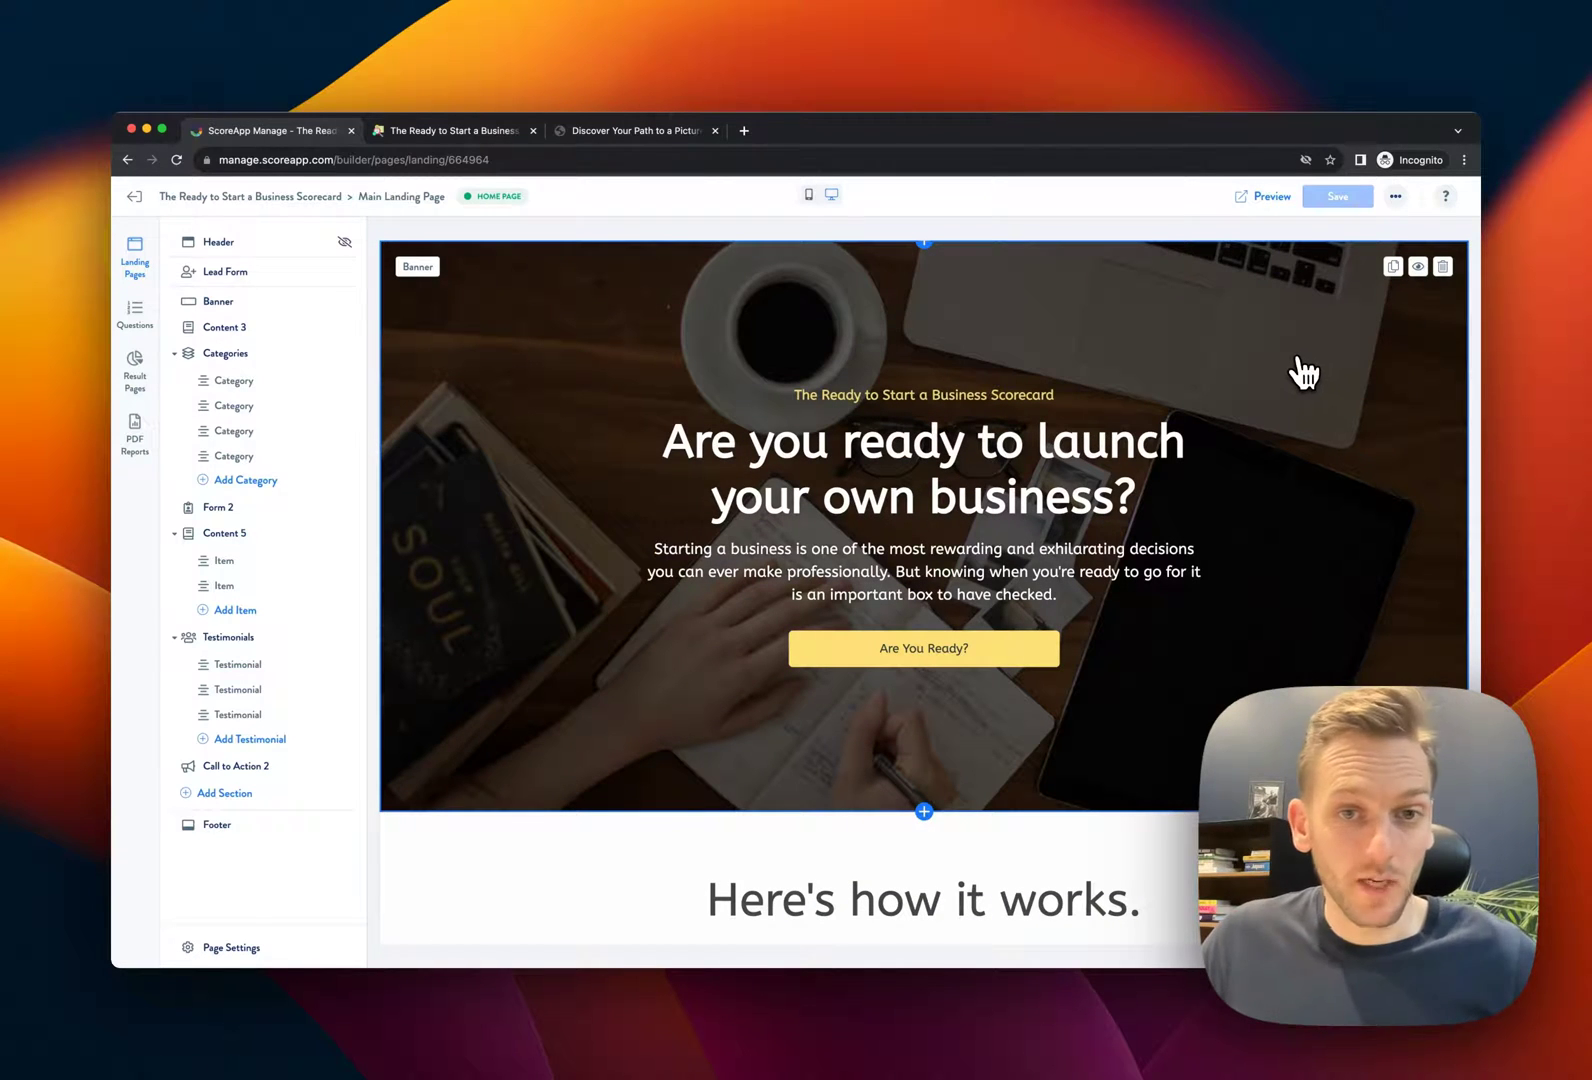
Set the Heading Font Family in Page Settings to Open Sans
left_click(1040, 497)
left_click_drag(880, 500, 734, 482)
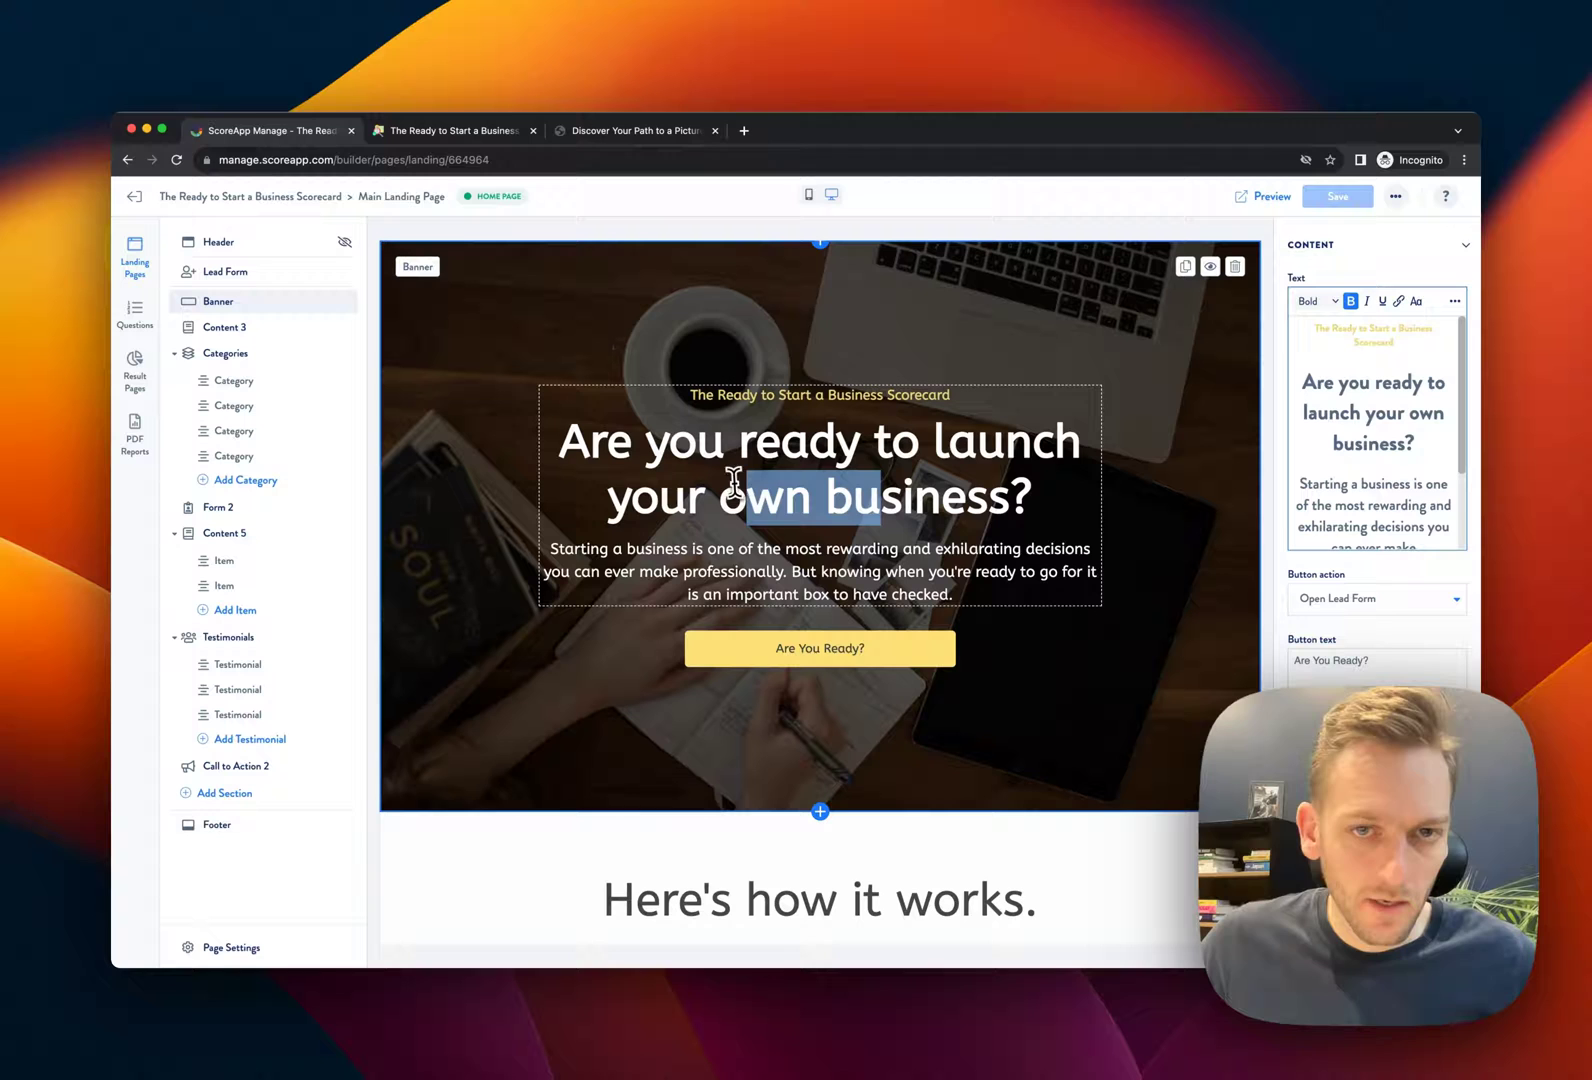
left_click(860, 497)
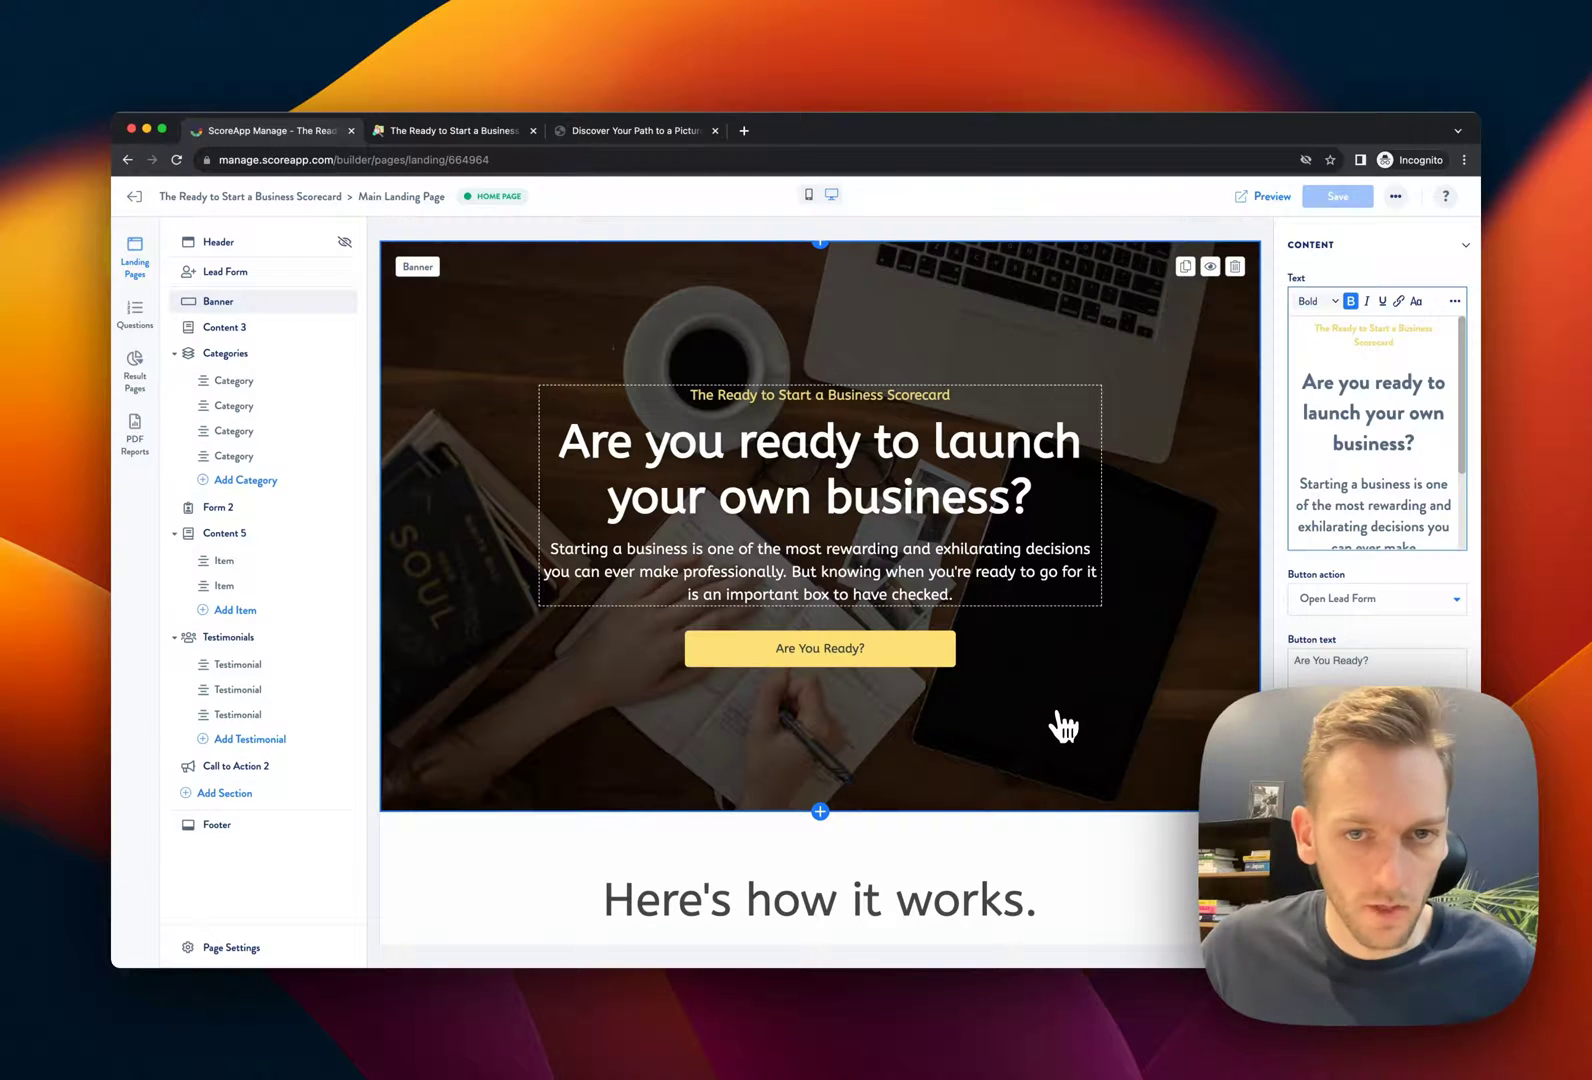
left_click(250, 948)
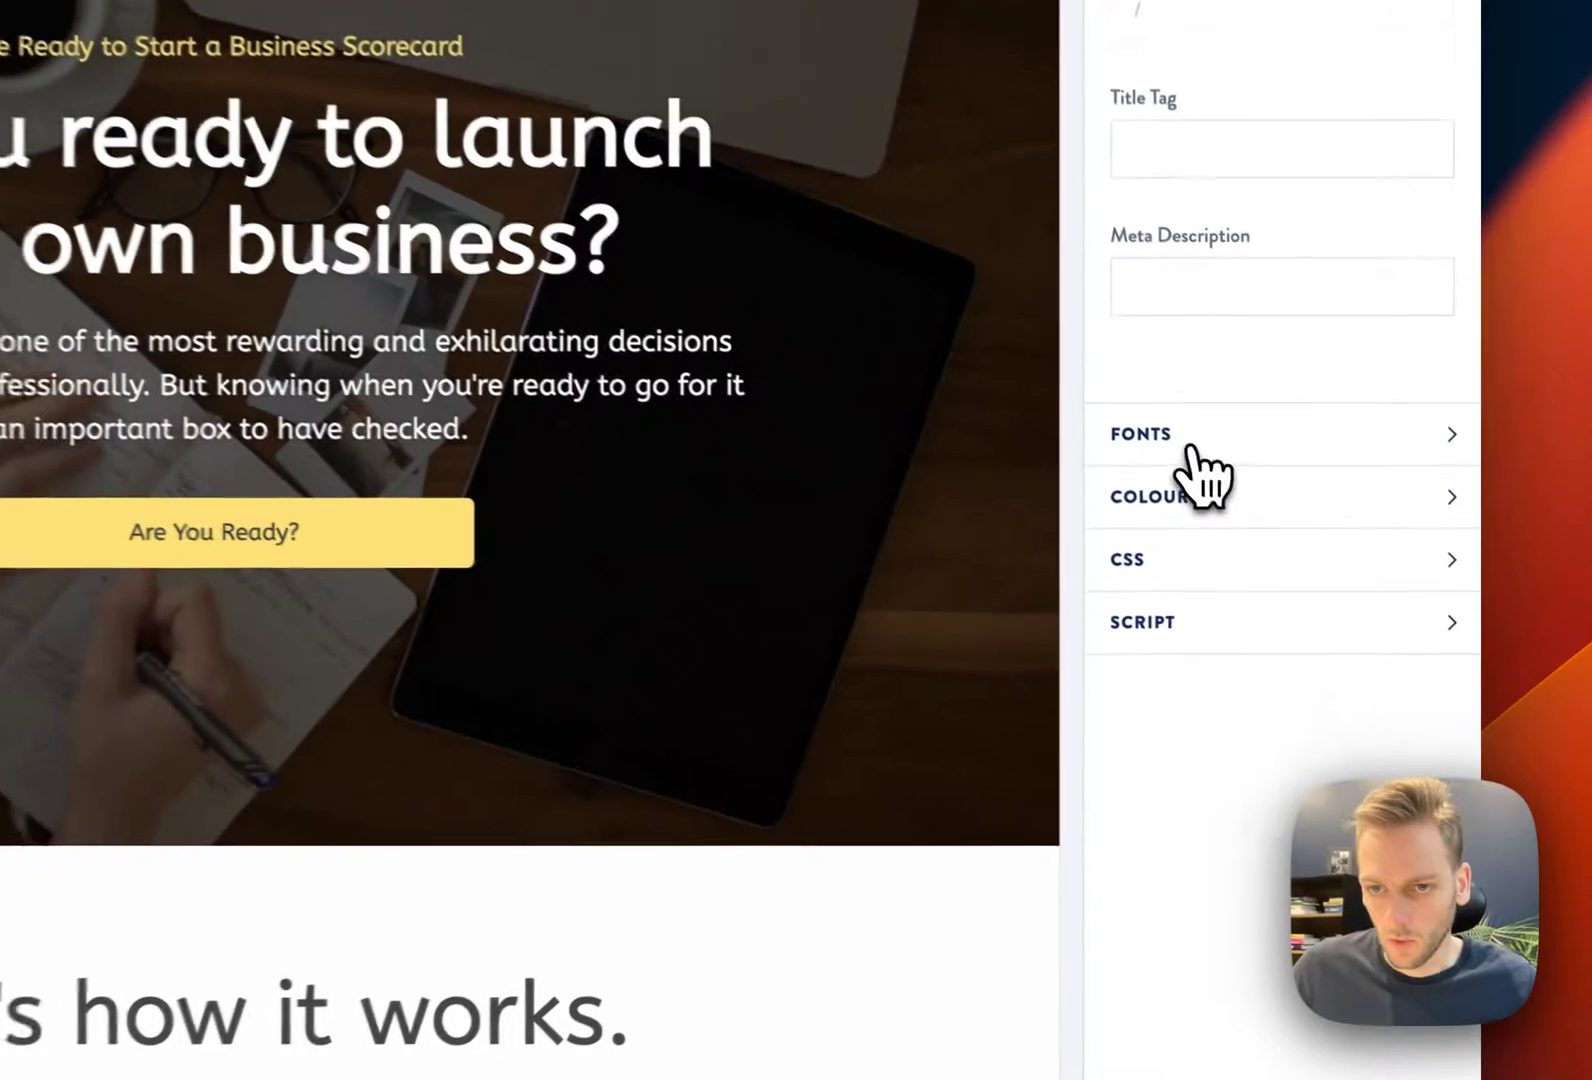
left_click(1328, 604)
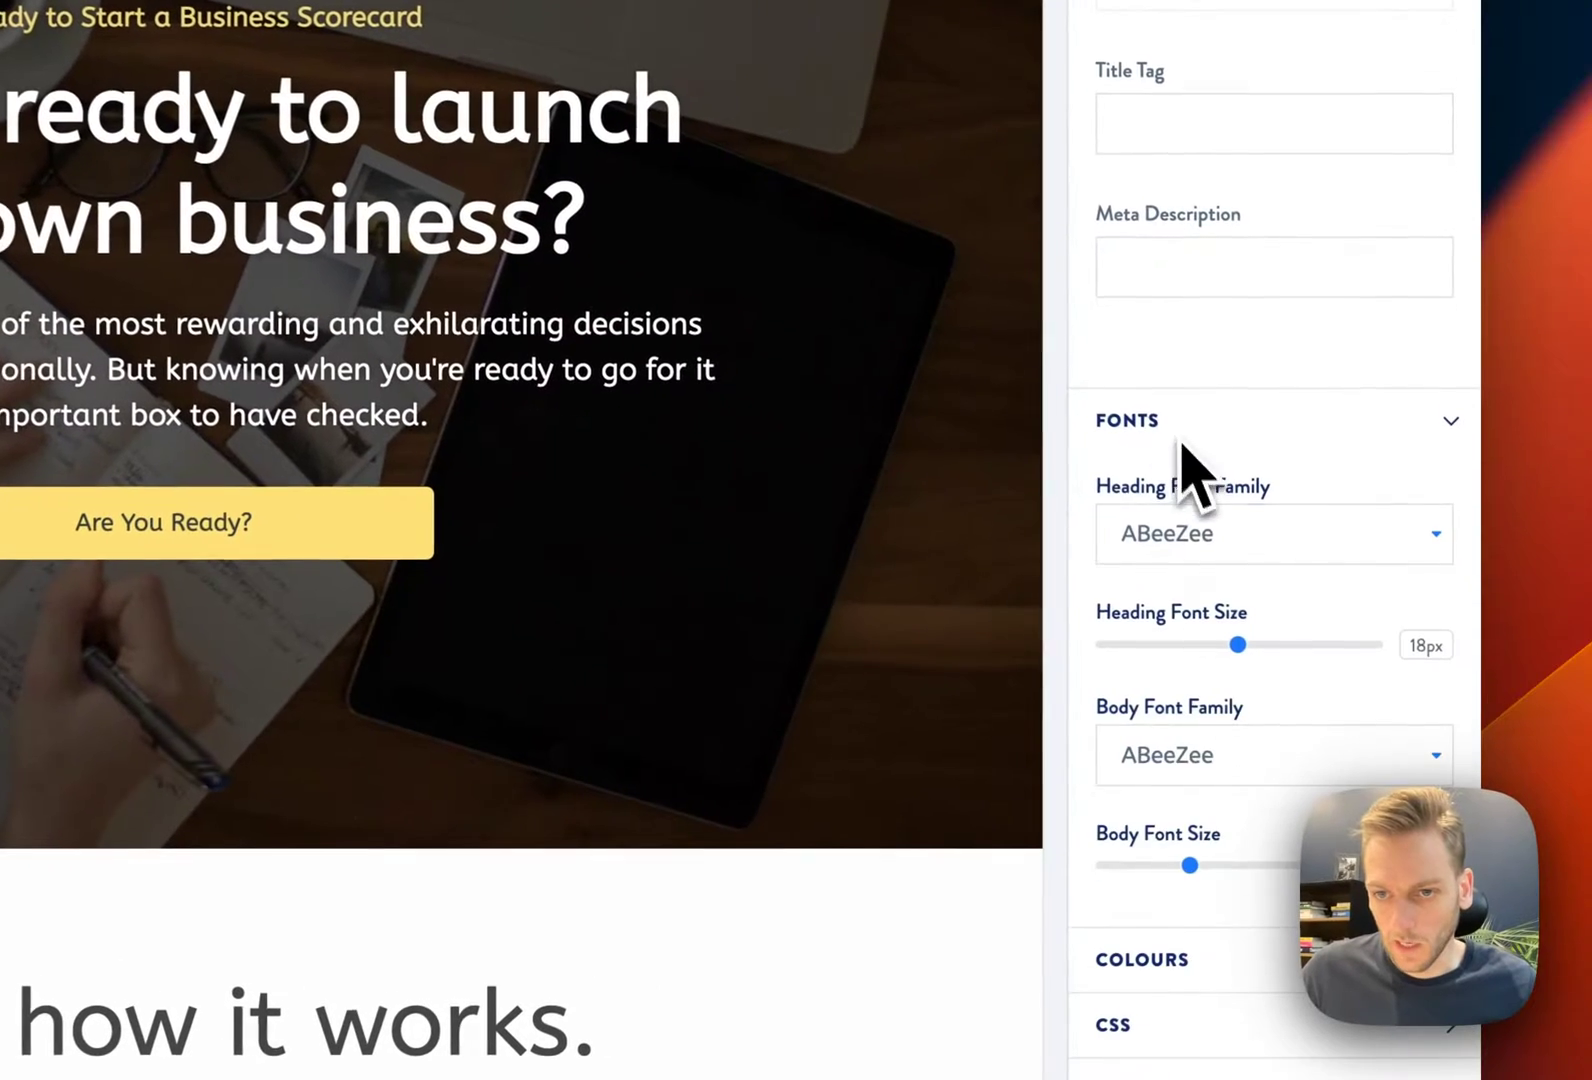
left_click(1212, 534)
type("open")
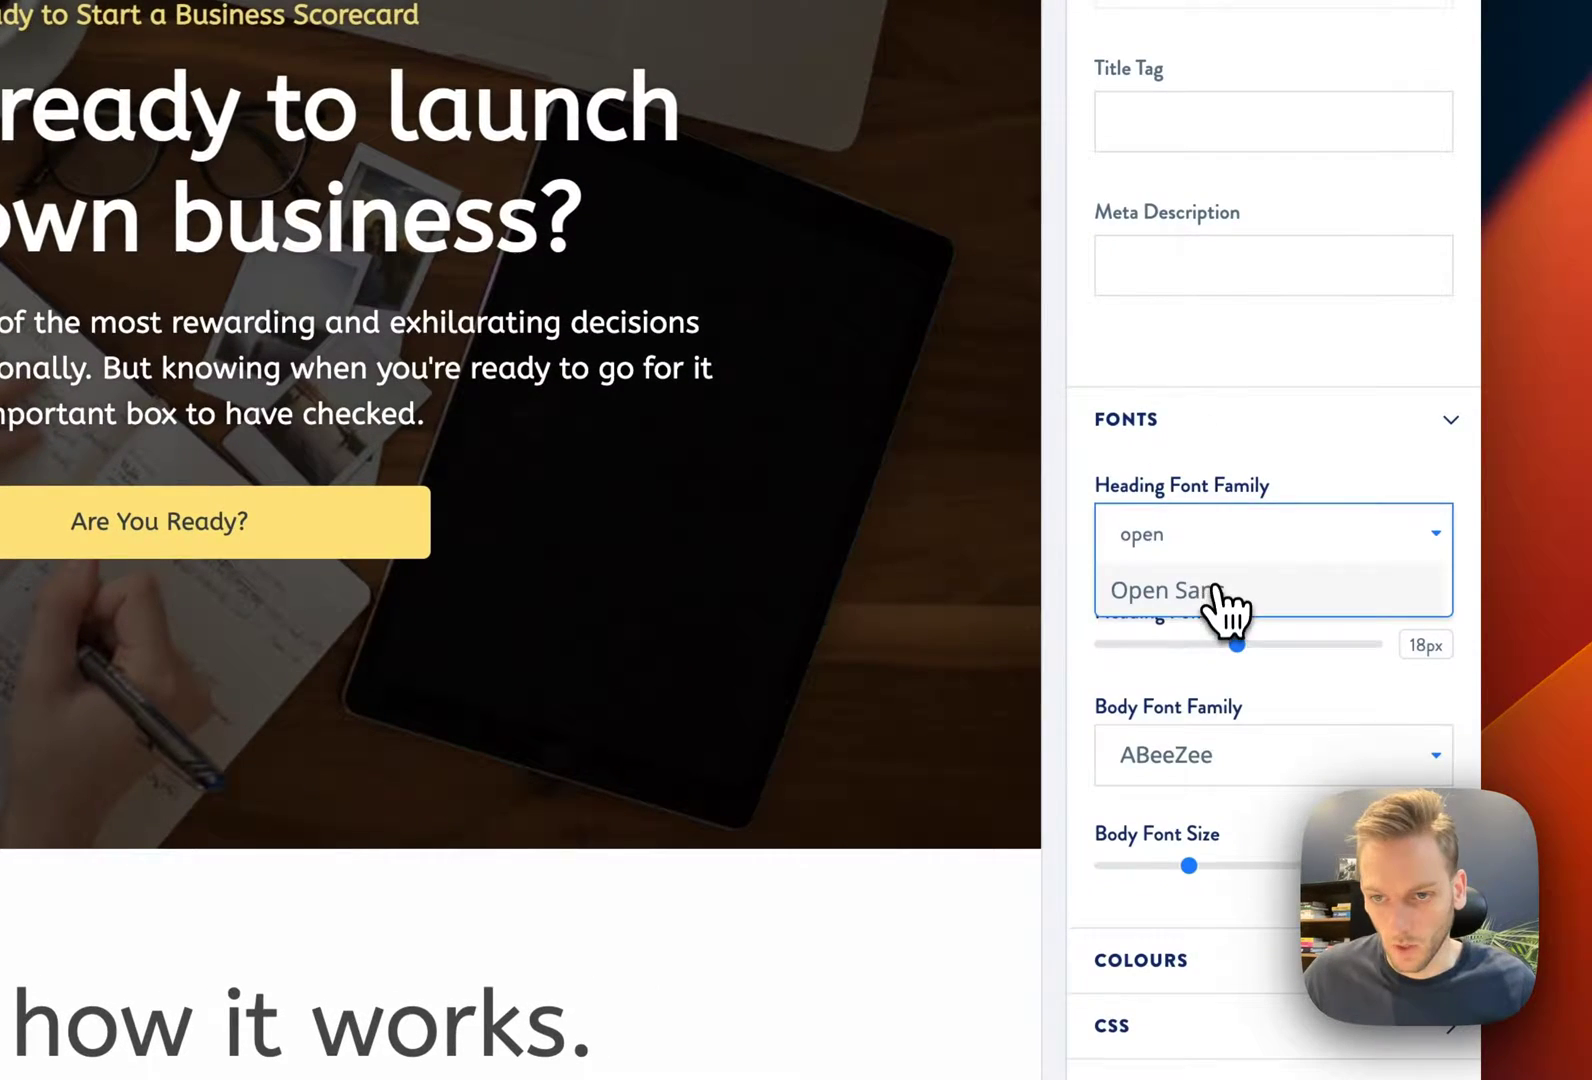
left_click(1224, 598)
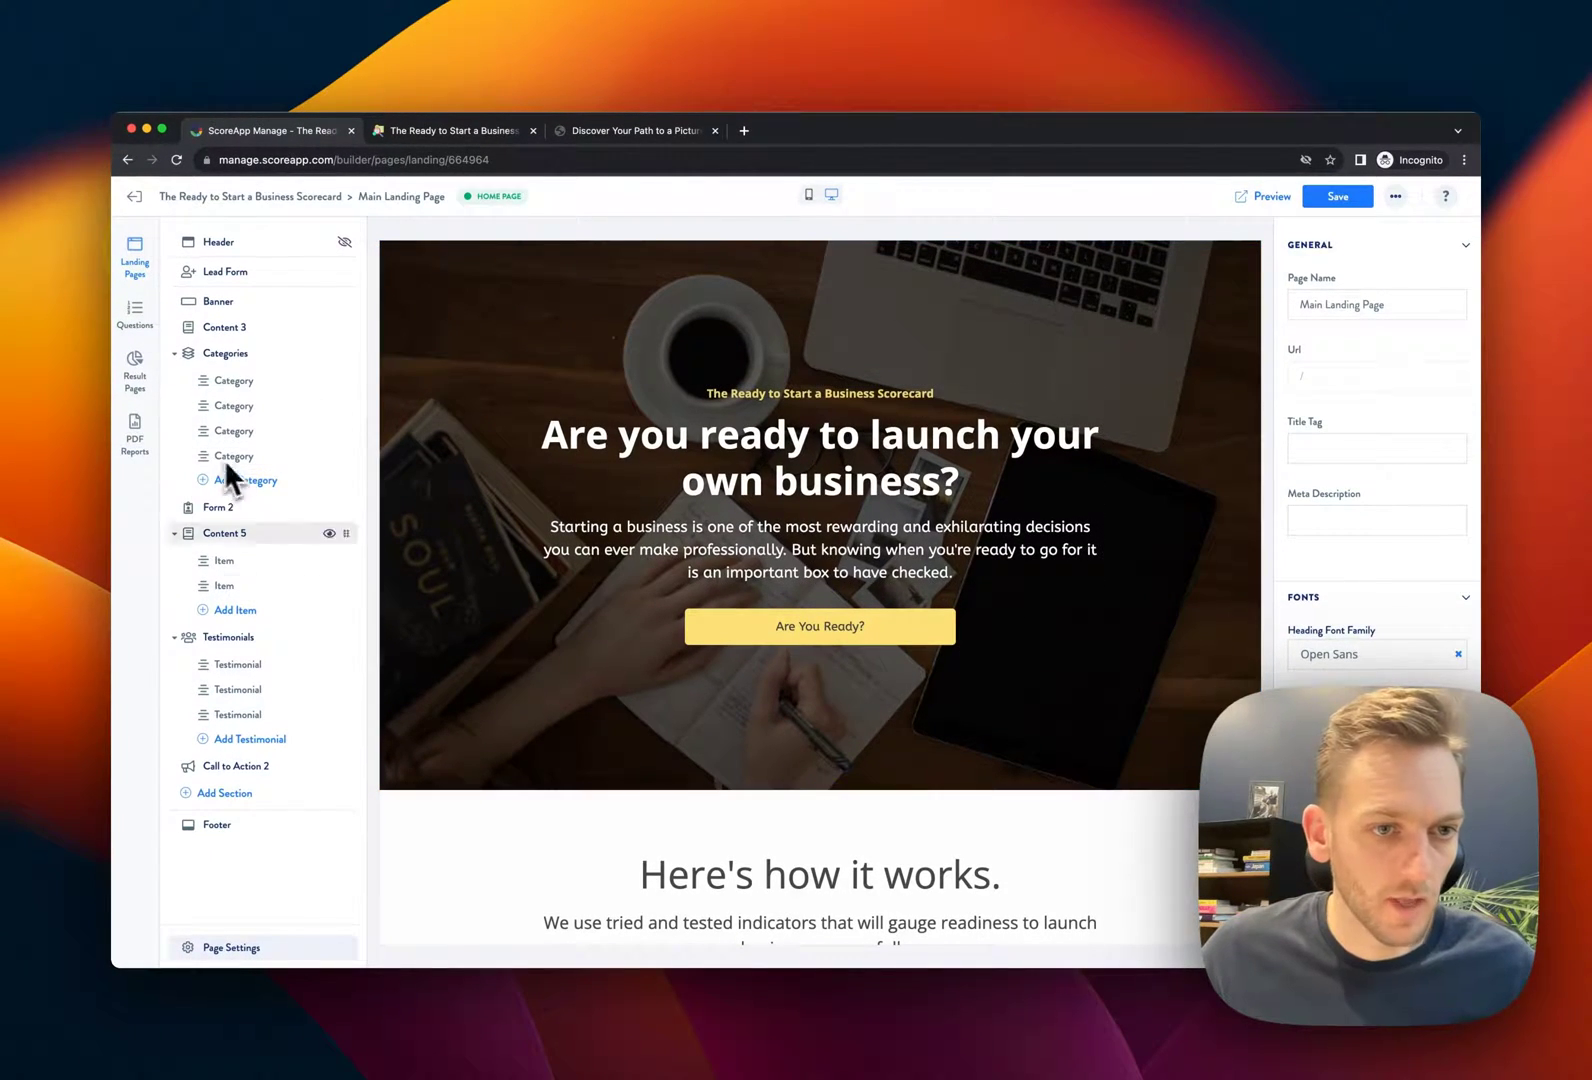
Delete the three-person Testimonials section from the landing page
scroll(568, 659, "down", 10)
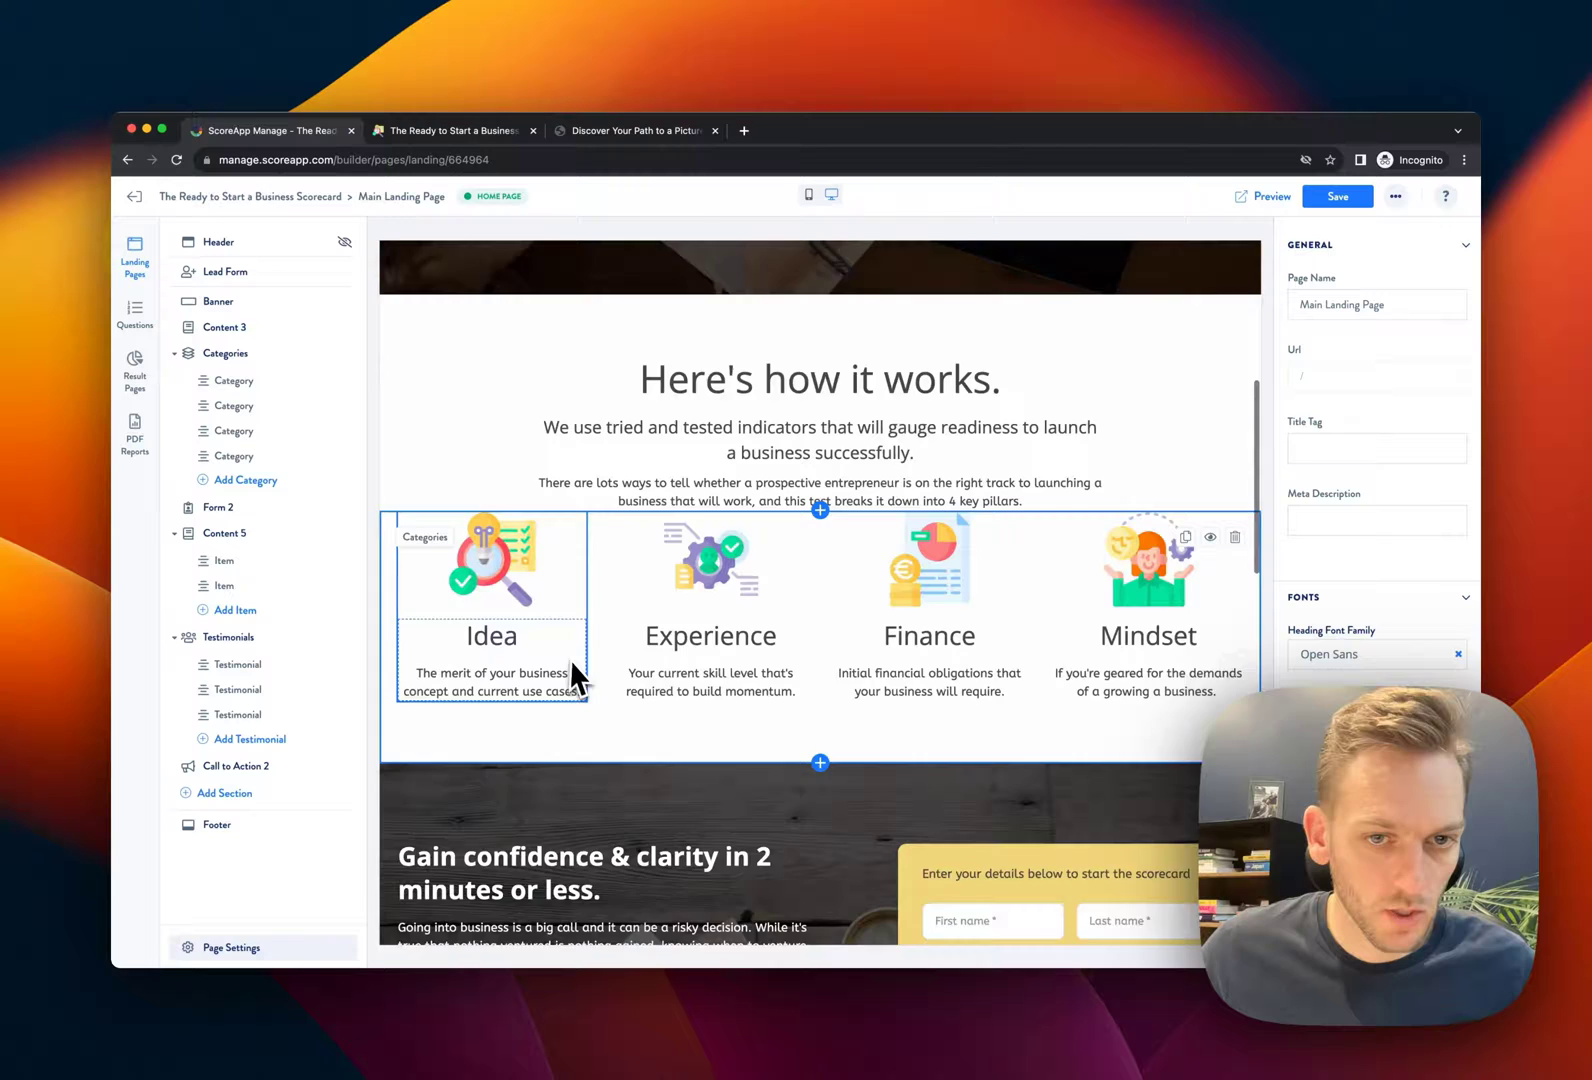
scroll(566, 658, "down", 3)
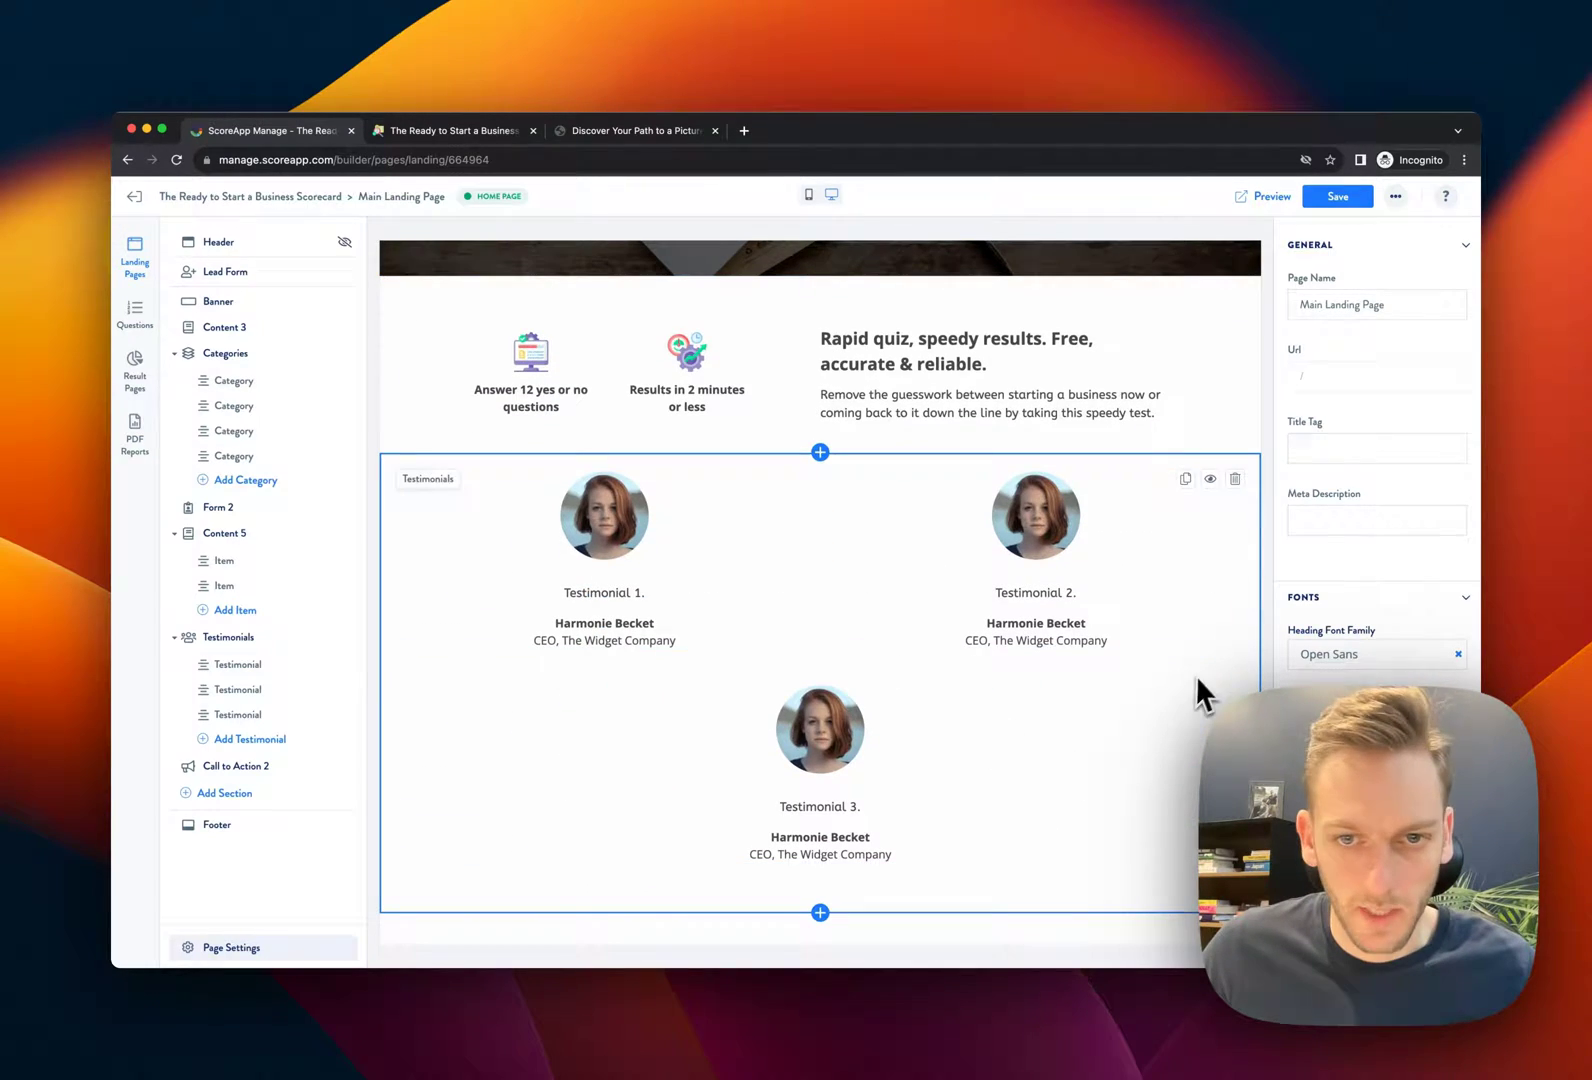
left_click(1235, 479)
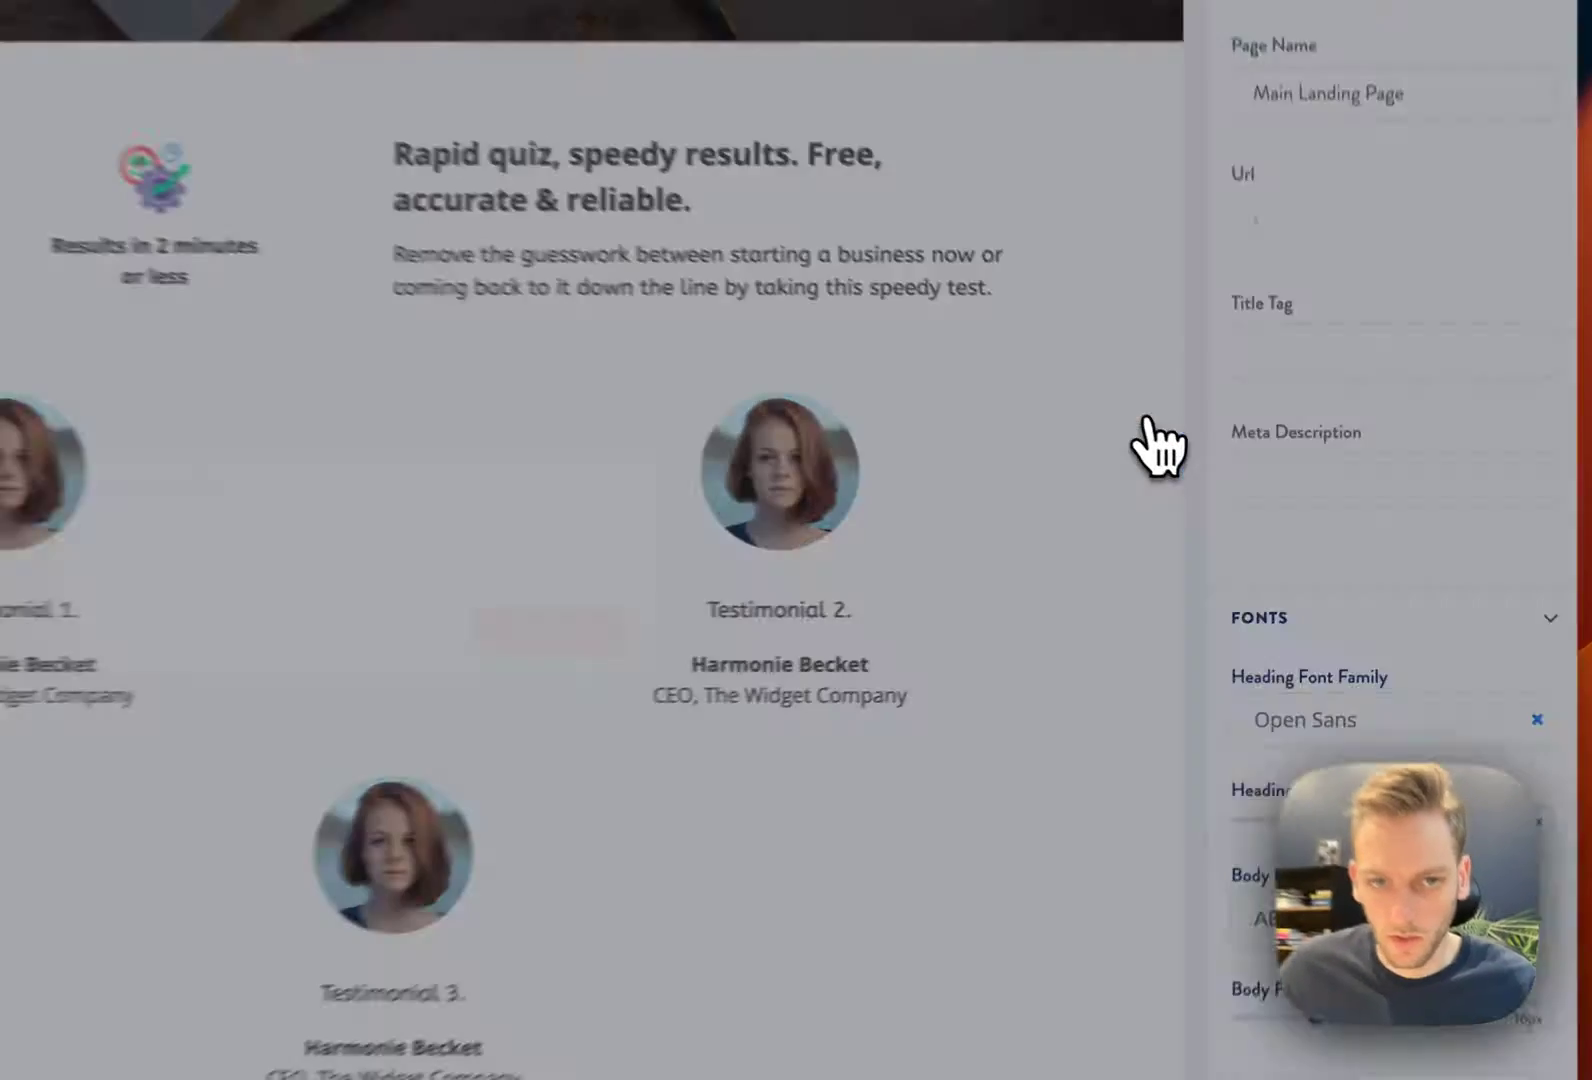
left_click(550, 630)
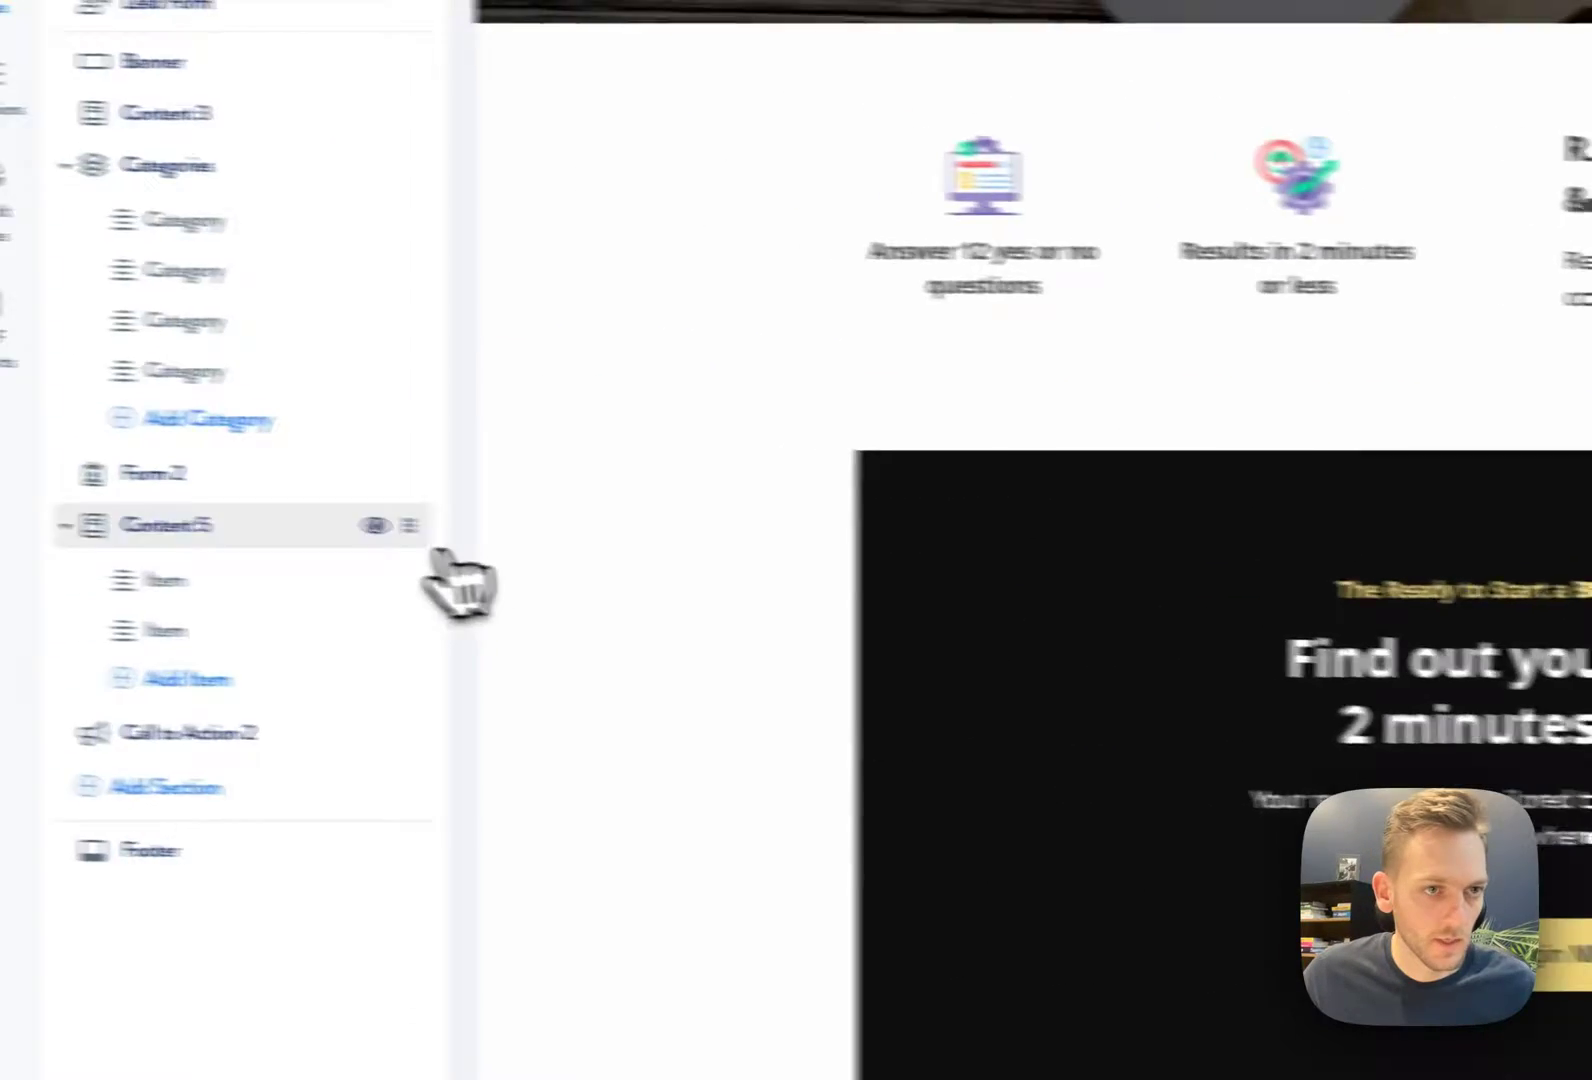
Add a Single Testimonial section from the Testimonials section templates
left_click(162, 788)
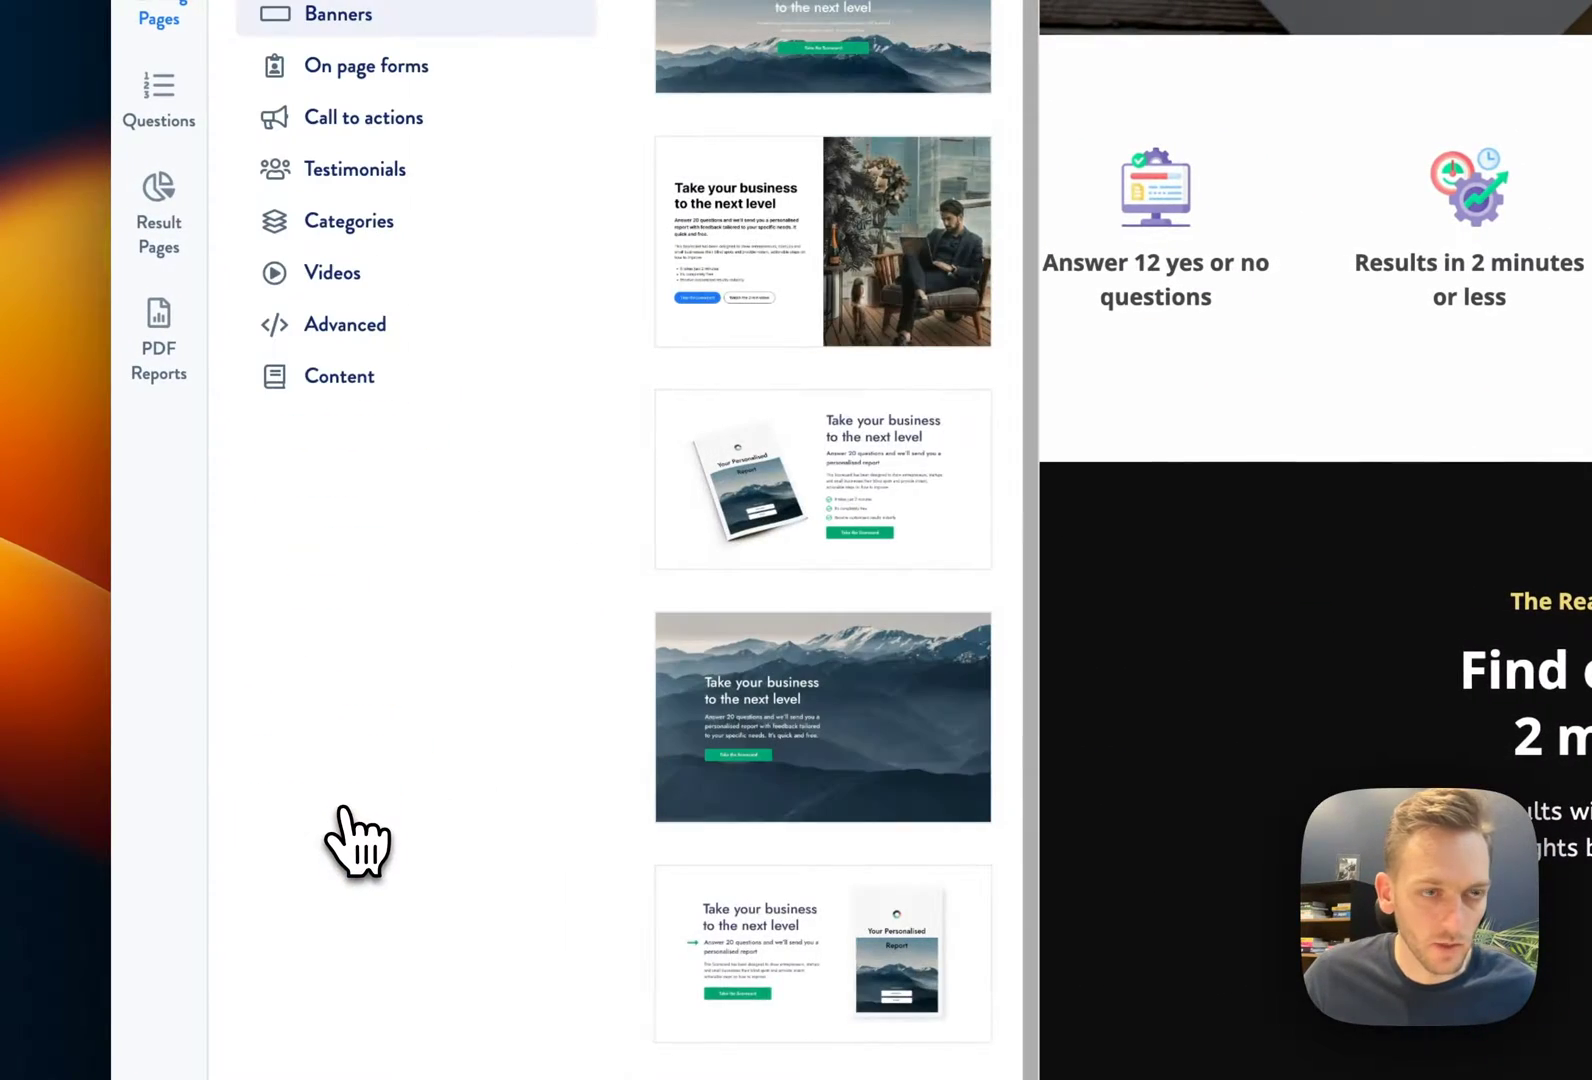
scroll(845, 795, "down", 1)
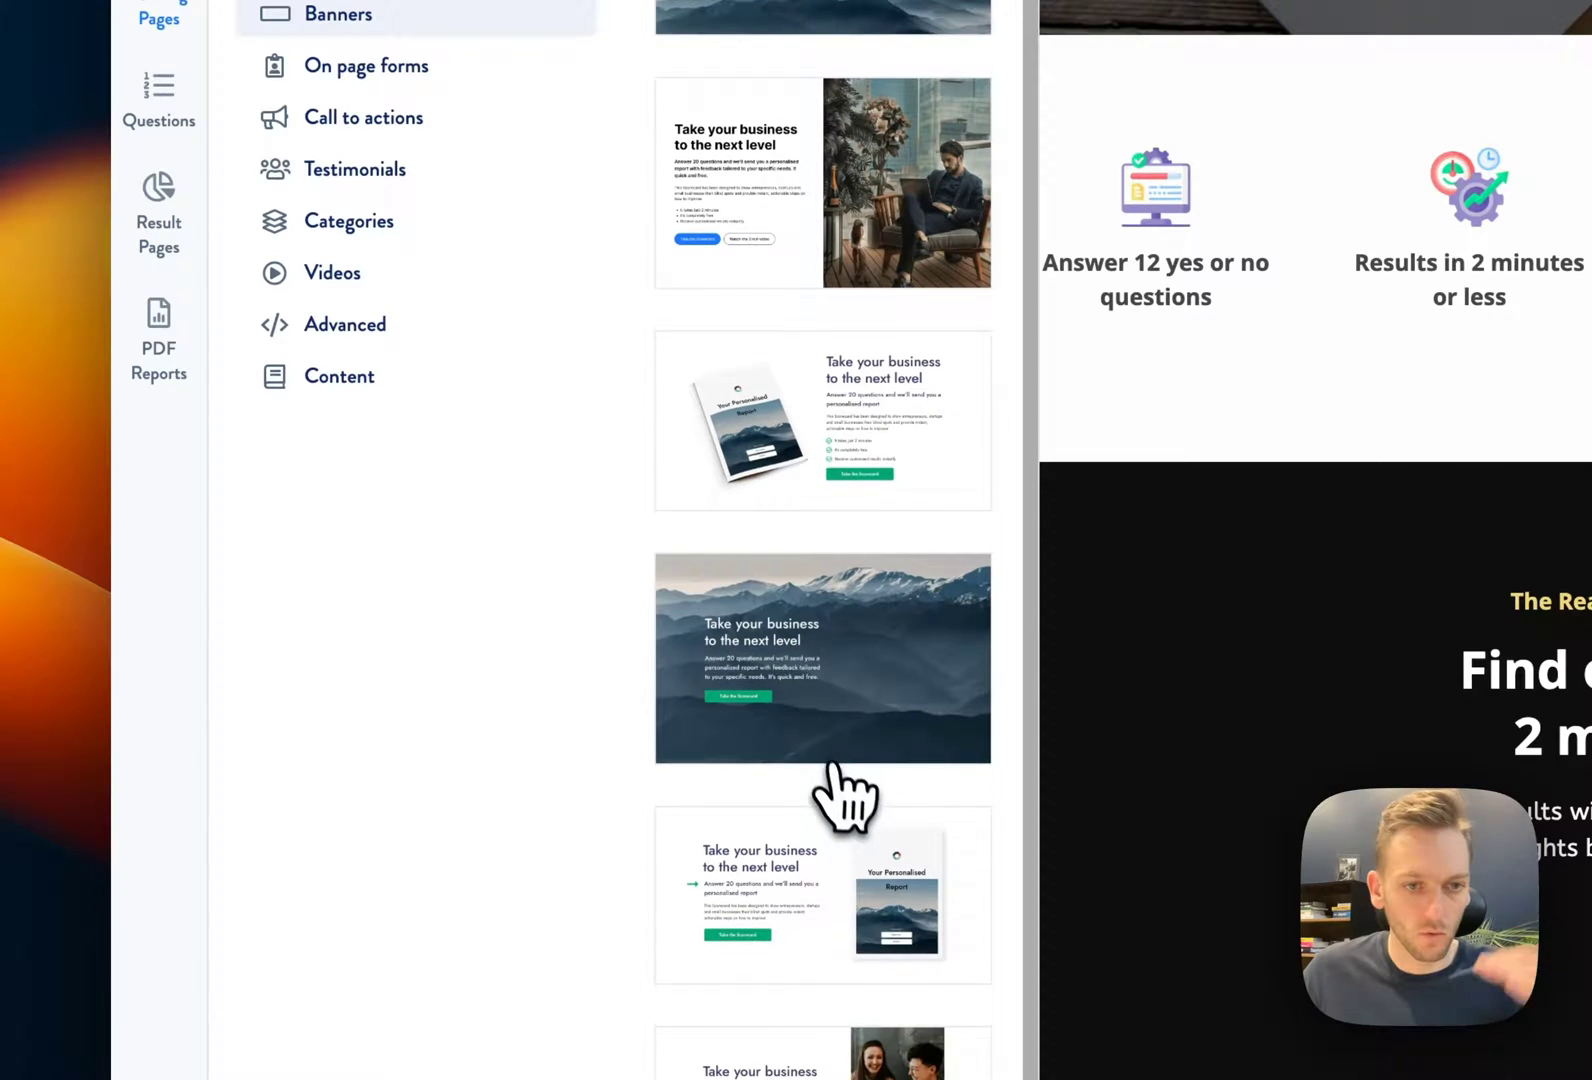
scroll(845, 795, "up", 1)
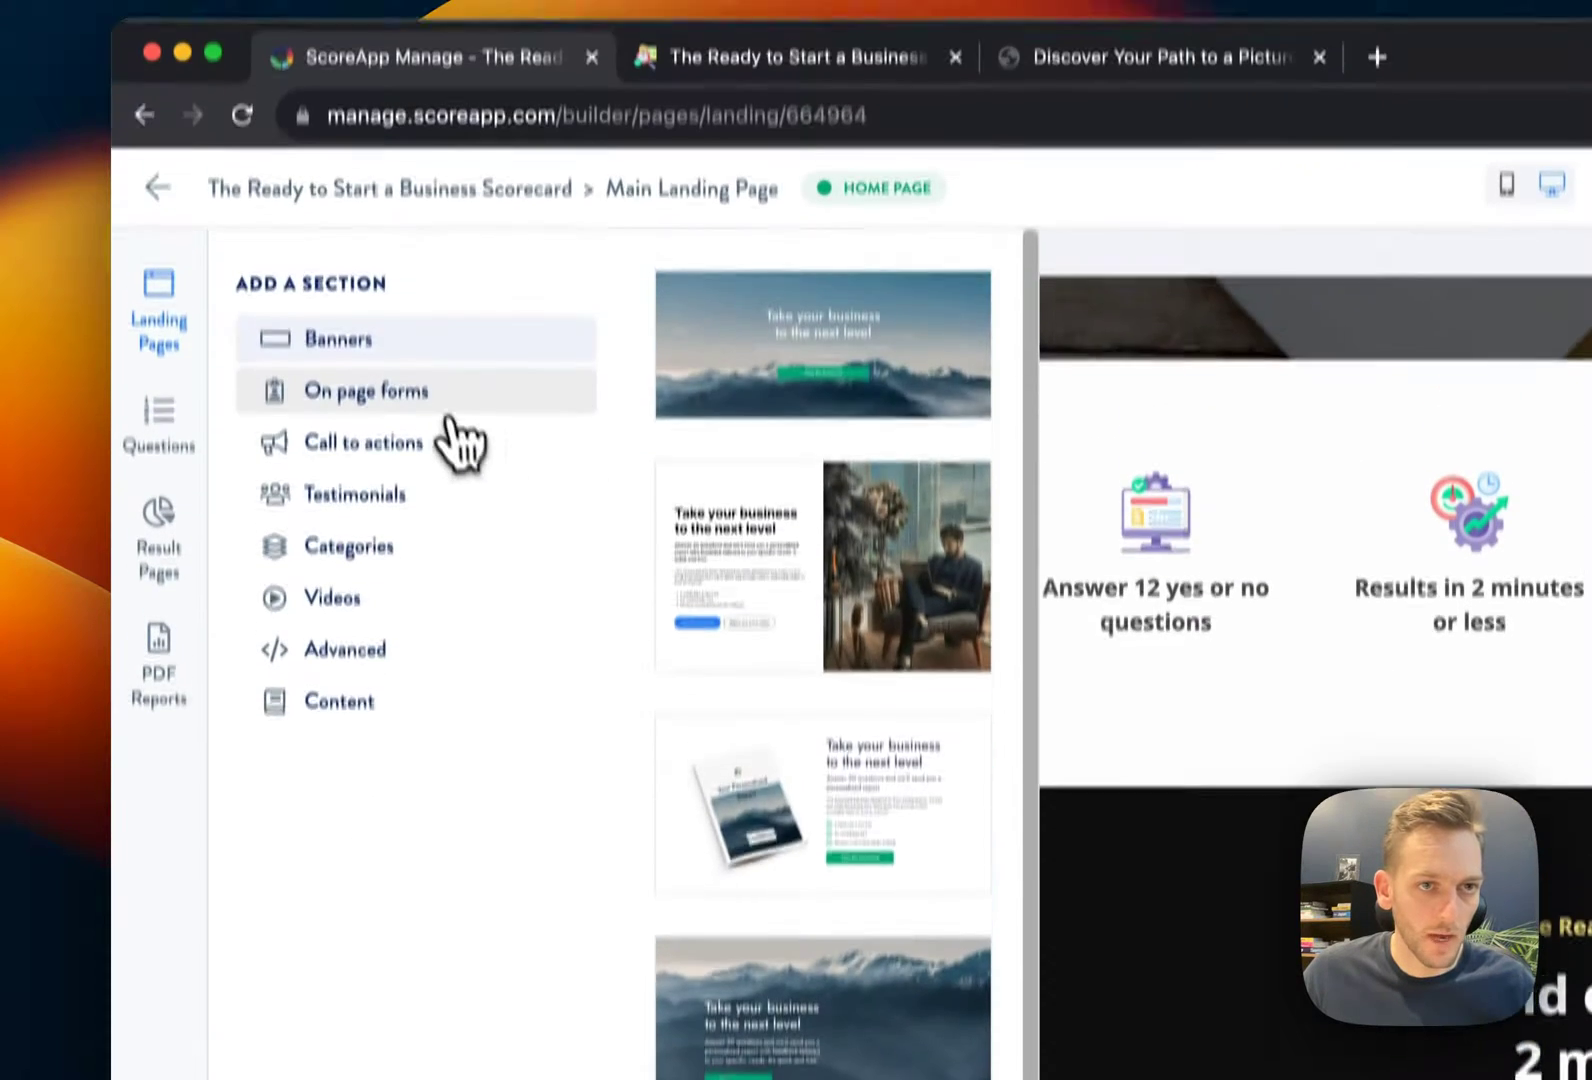
left_click(400, 68)
left_click(418, 508)
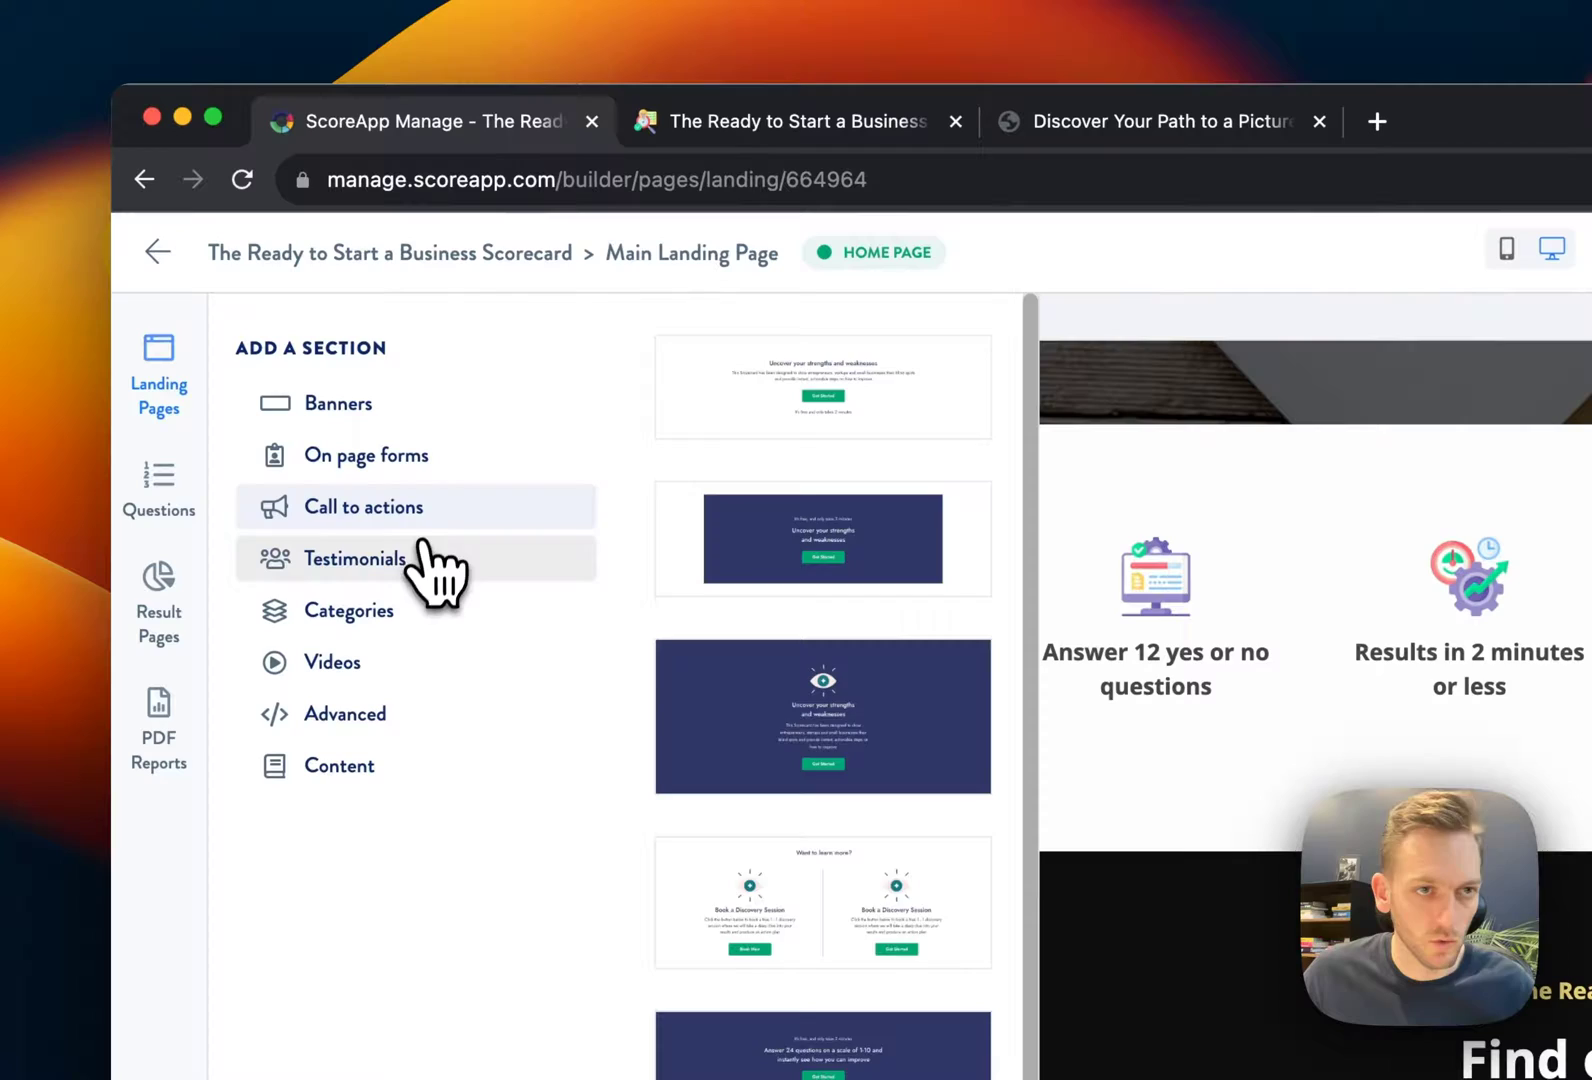
left_click(412, 560)
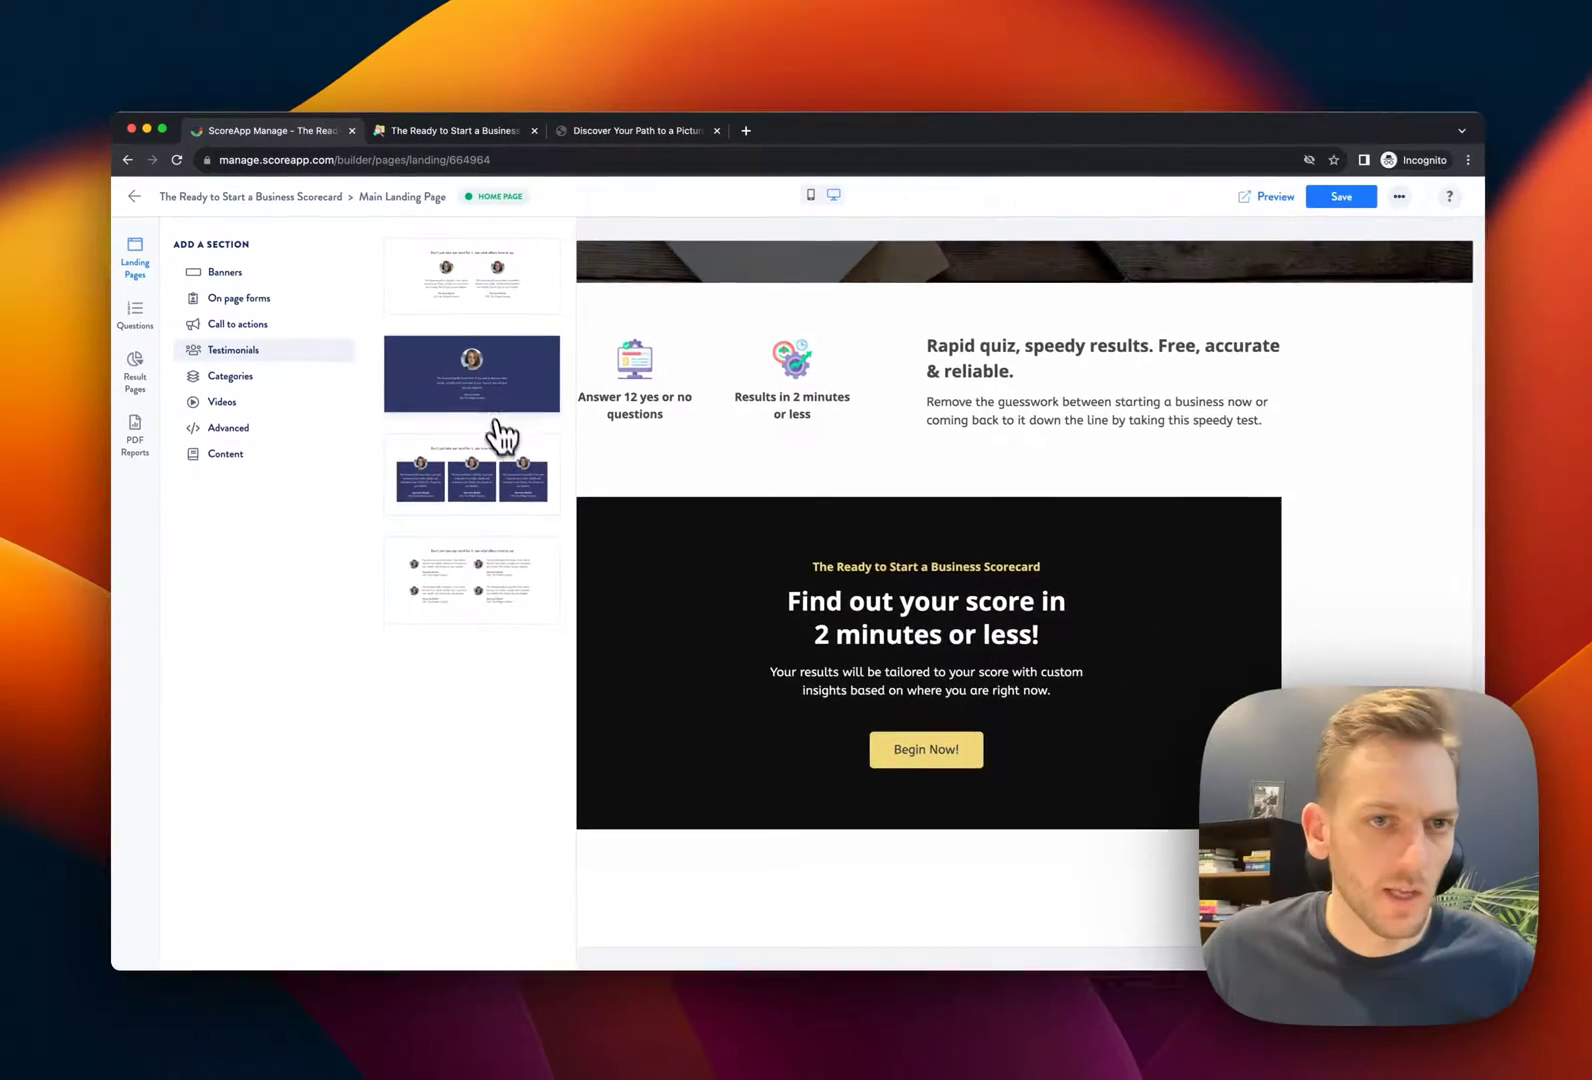
left_click(473, 392)
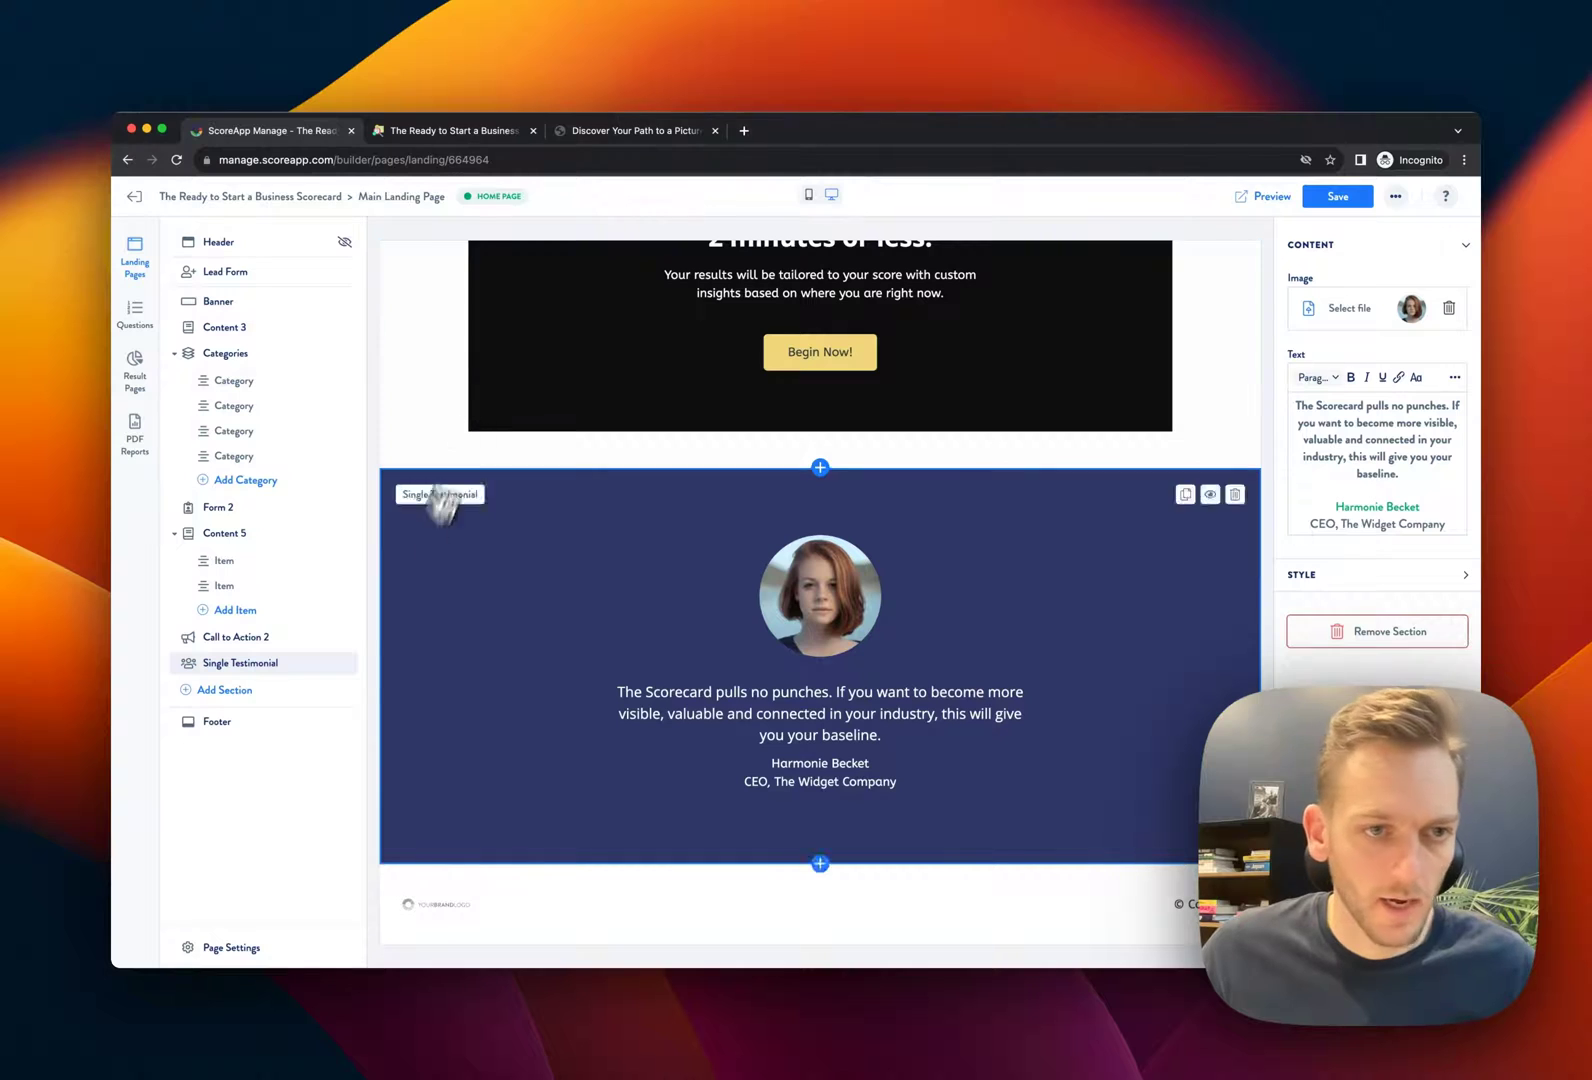
Move the Single Testimonial under the Banner and paste in the new coaching-assessment quote
left_click_drag(346, 662, 351, 330)
scroll(1050, 678, "down", 4)
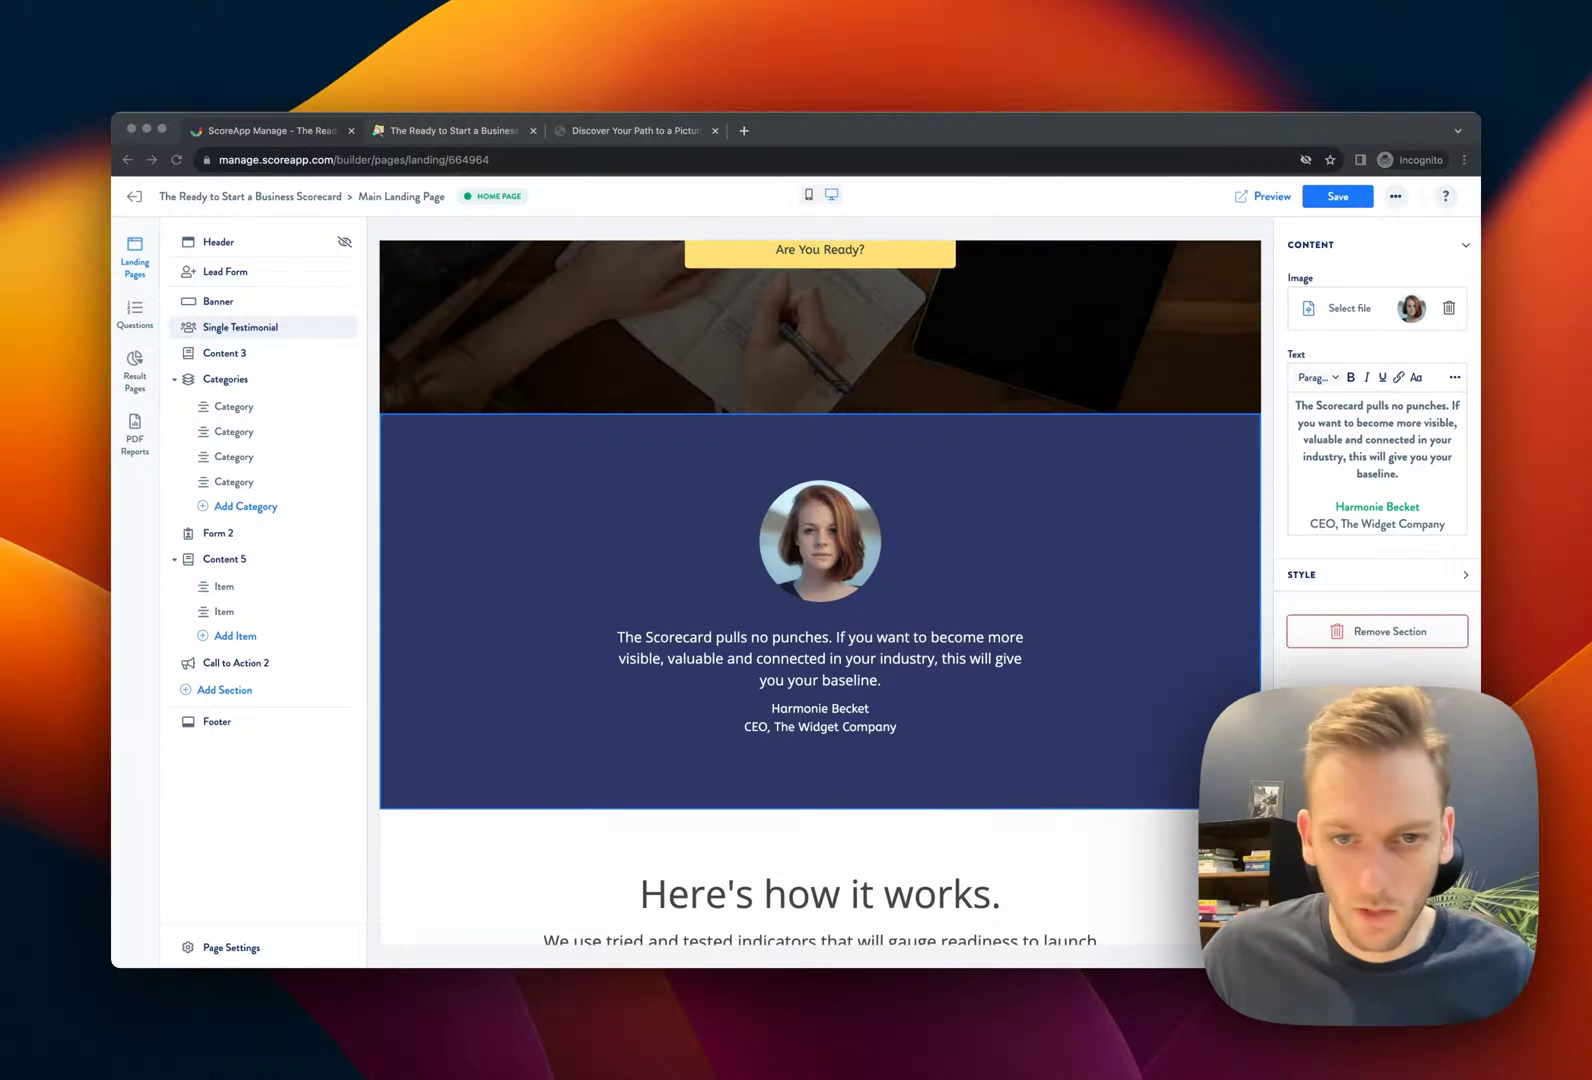
left_click(832, 658)
left_click_drag(897, 680, 604, 647)
type("Your coaching assessment was a pivotal moment in my career. It helped me refine my leadership skills and understand my business better. Thank you for this invaluable experience!")
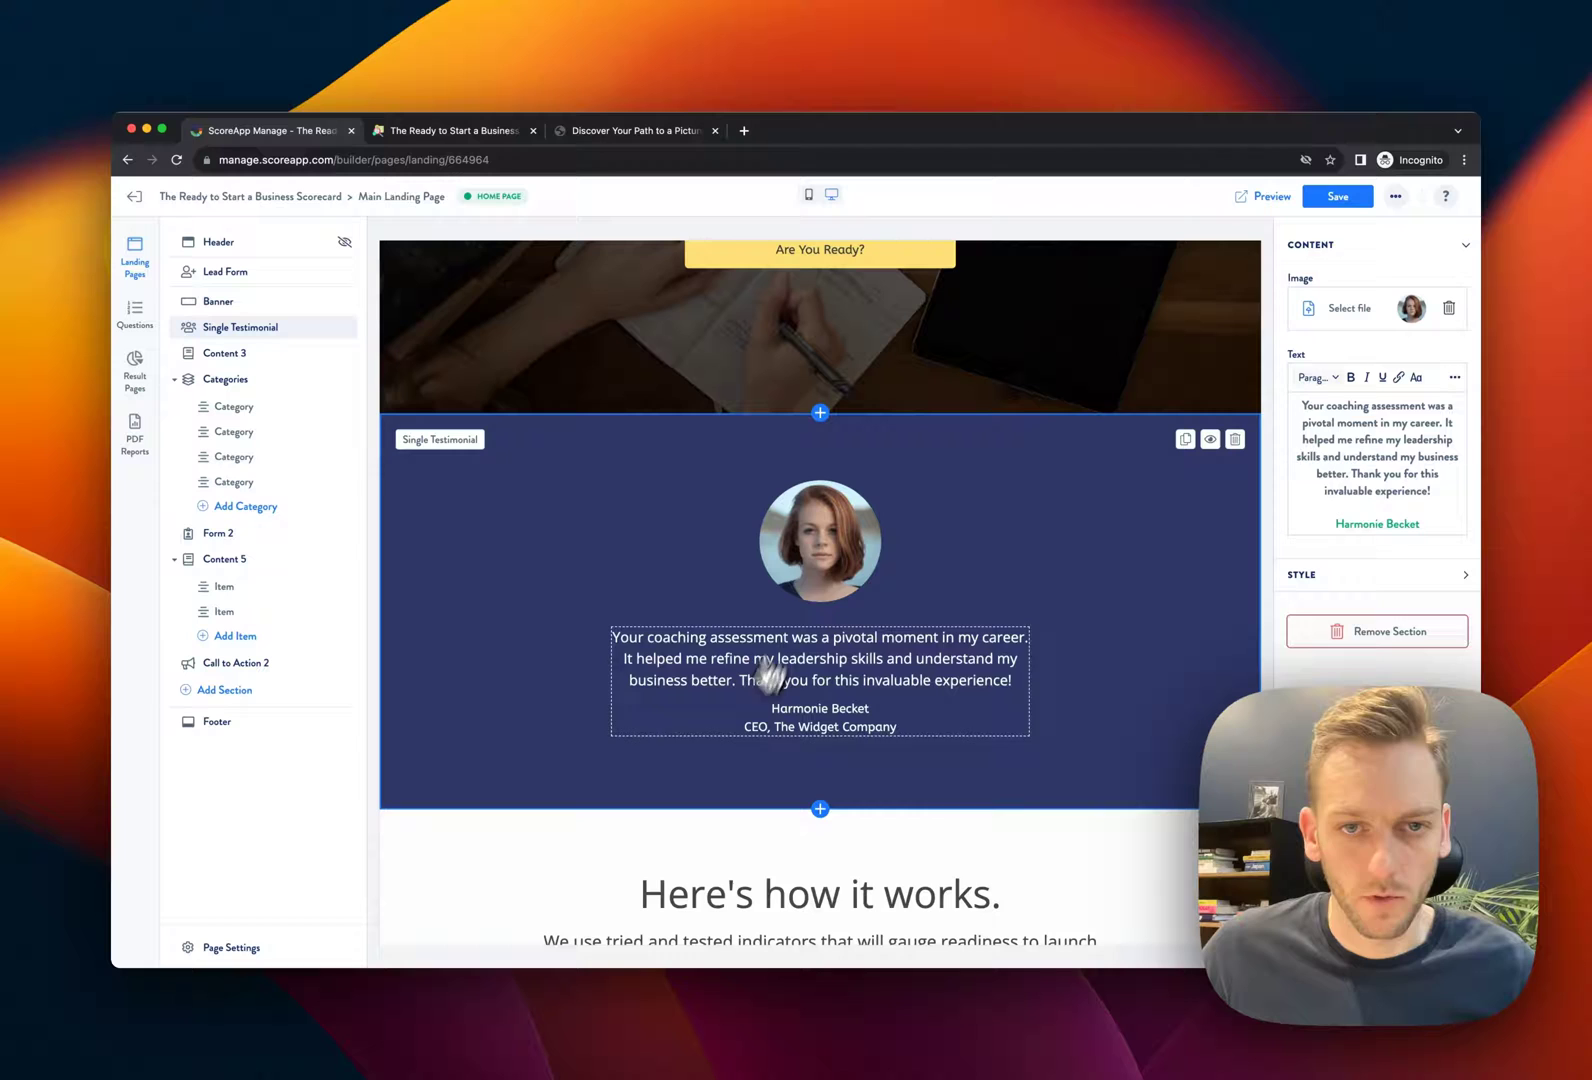
Replace the testimonial photo with the dark-haired woman's portrait from the gallery
left_click(1424, 312)
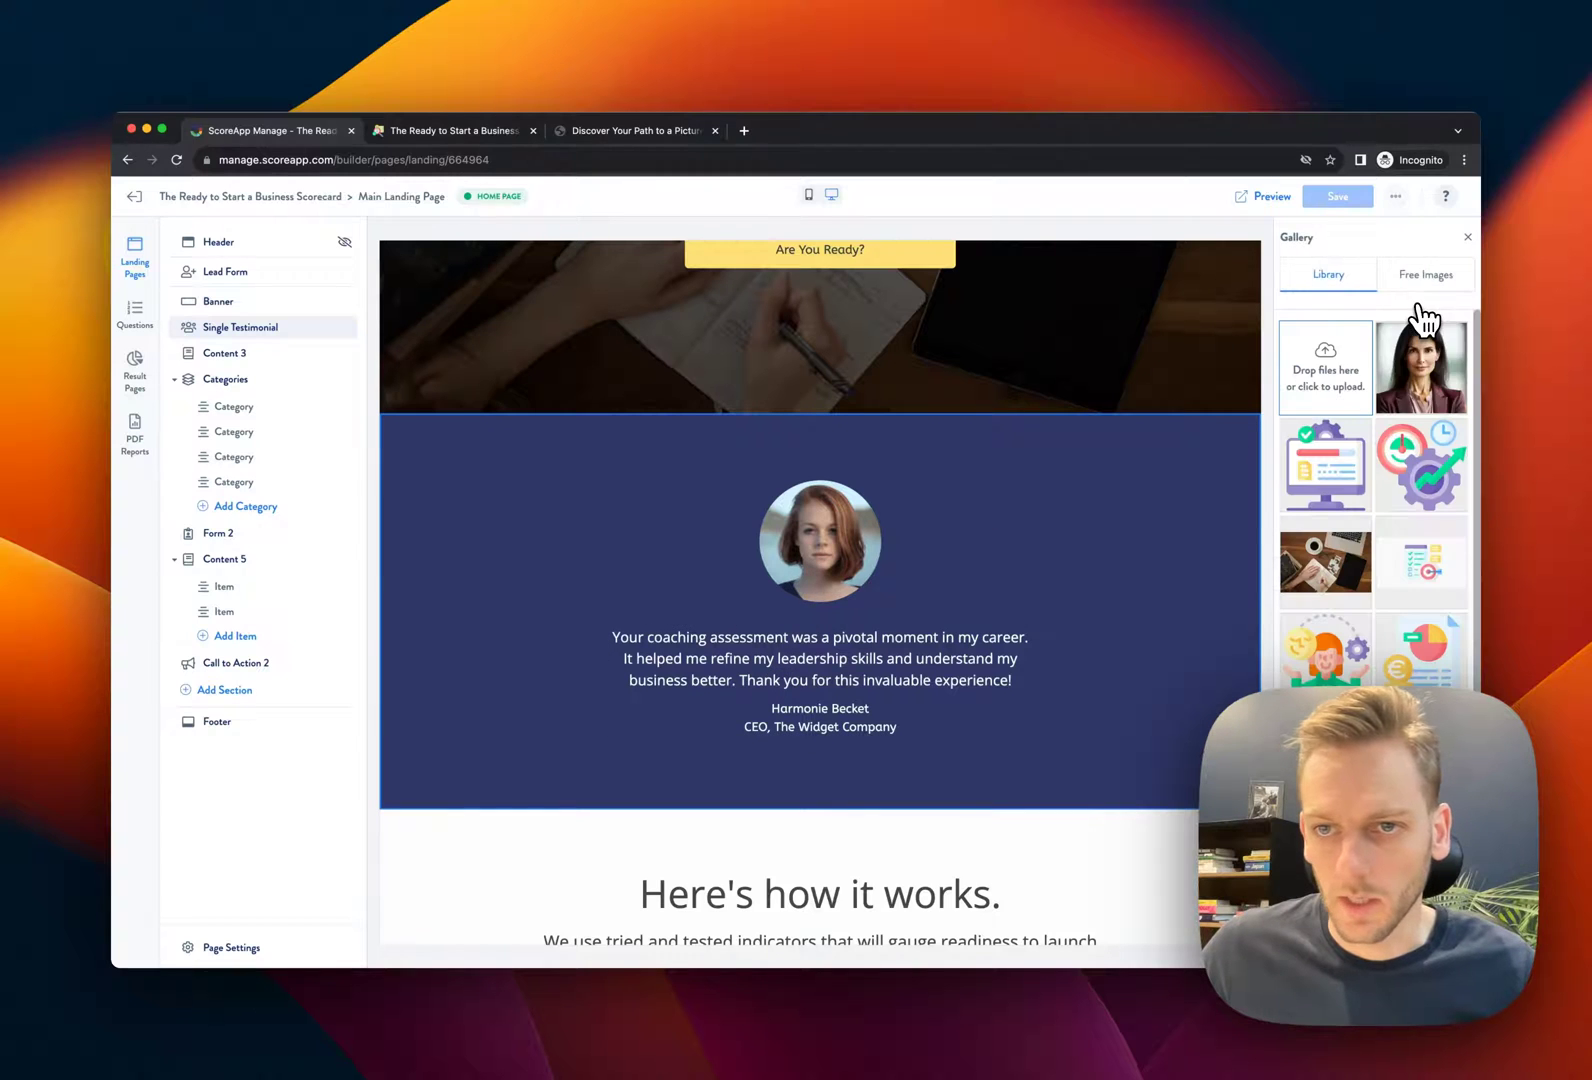
left_click(1437, 395)
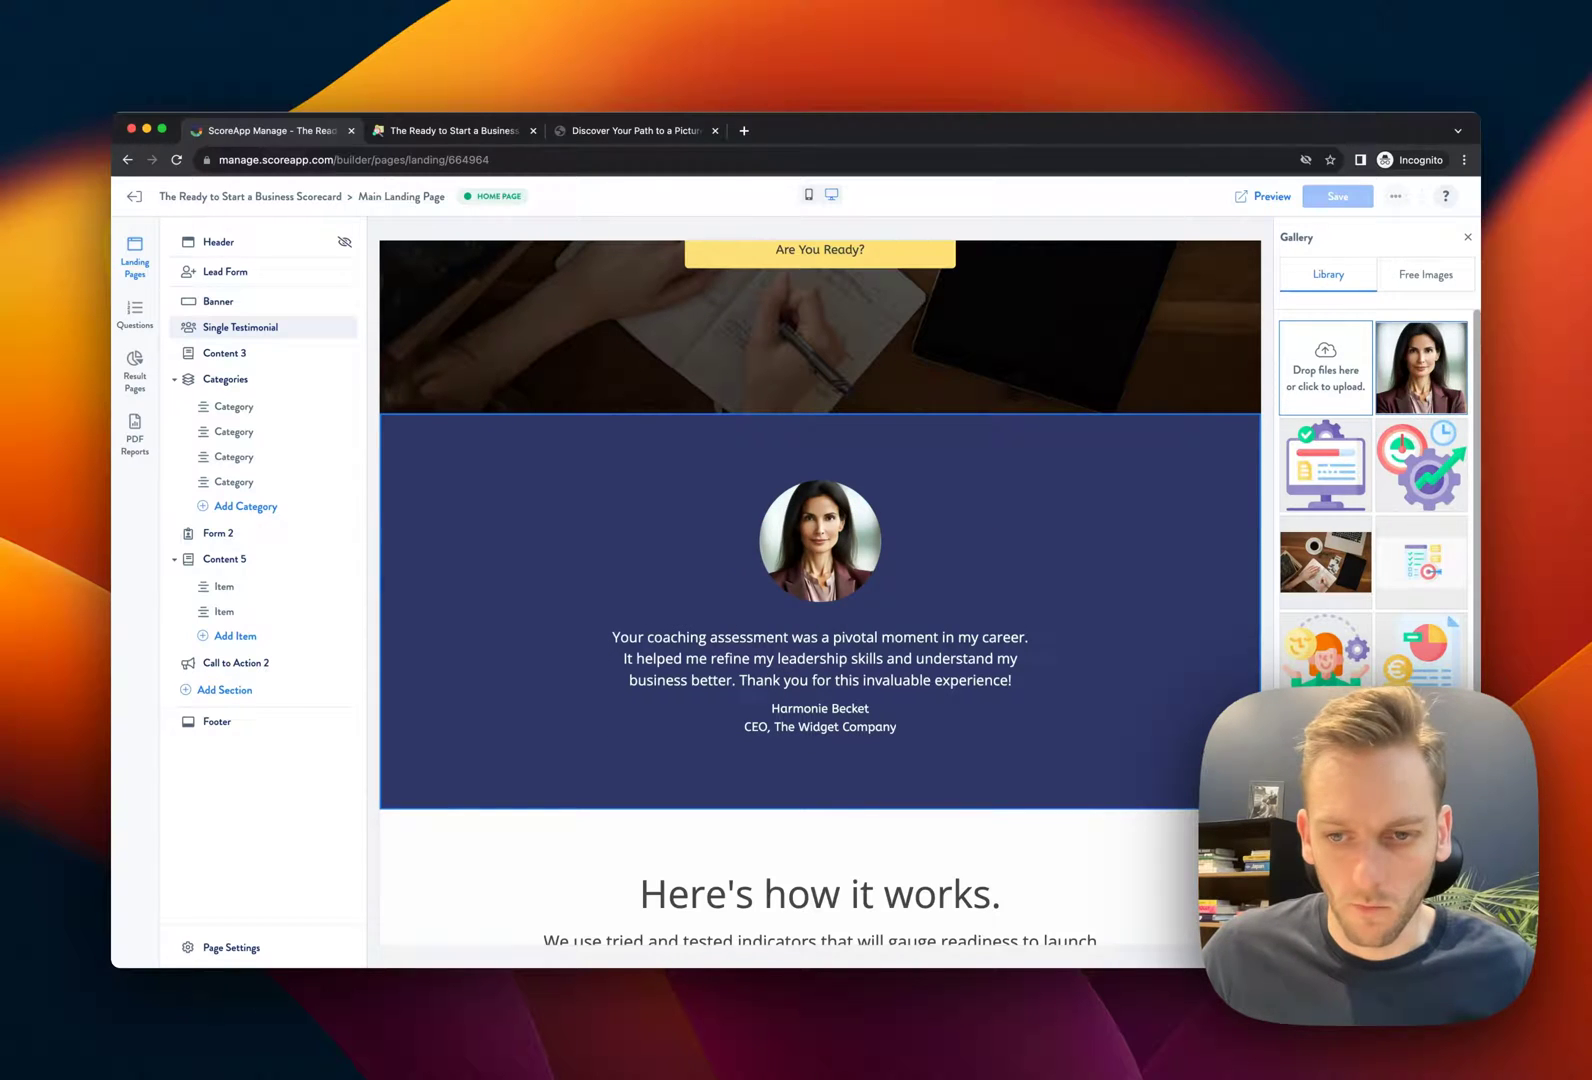
scroll(1137, 770, "down", 4)
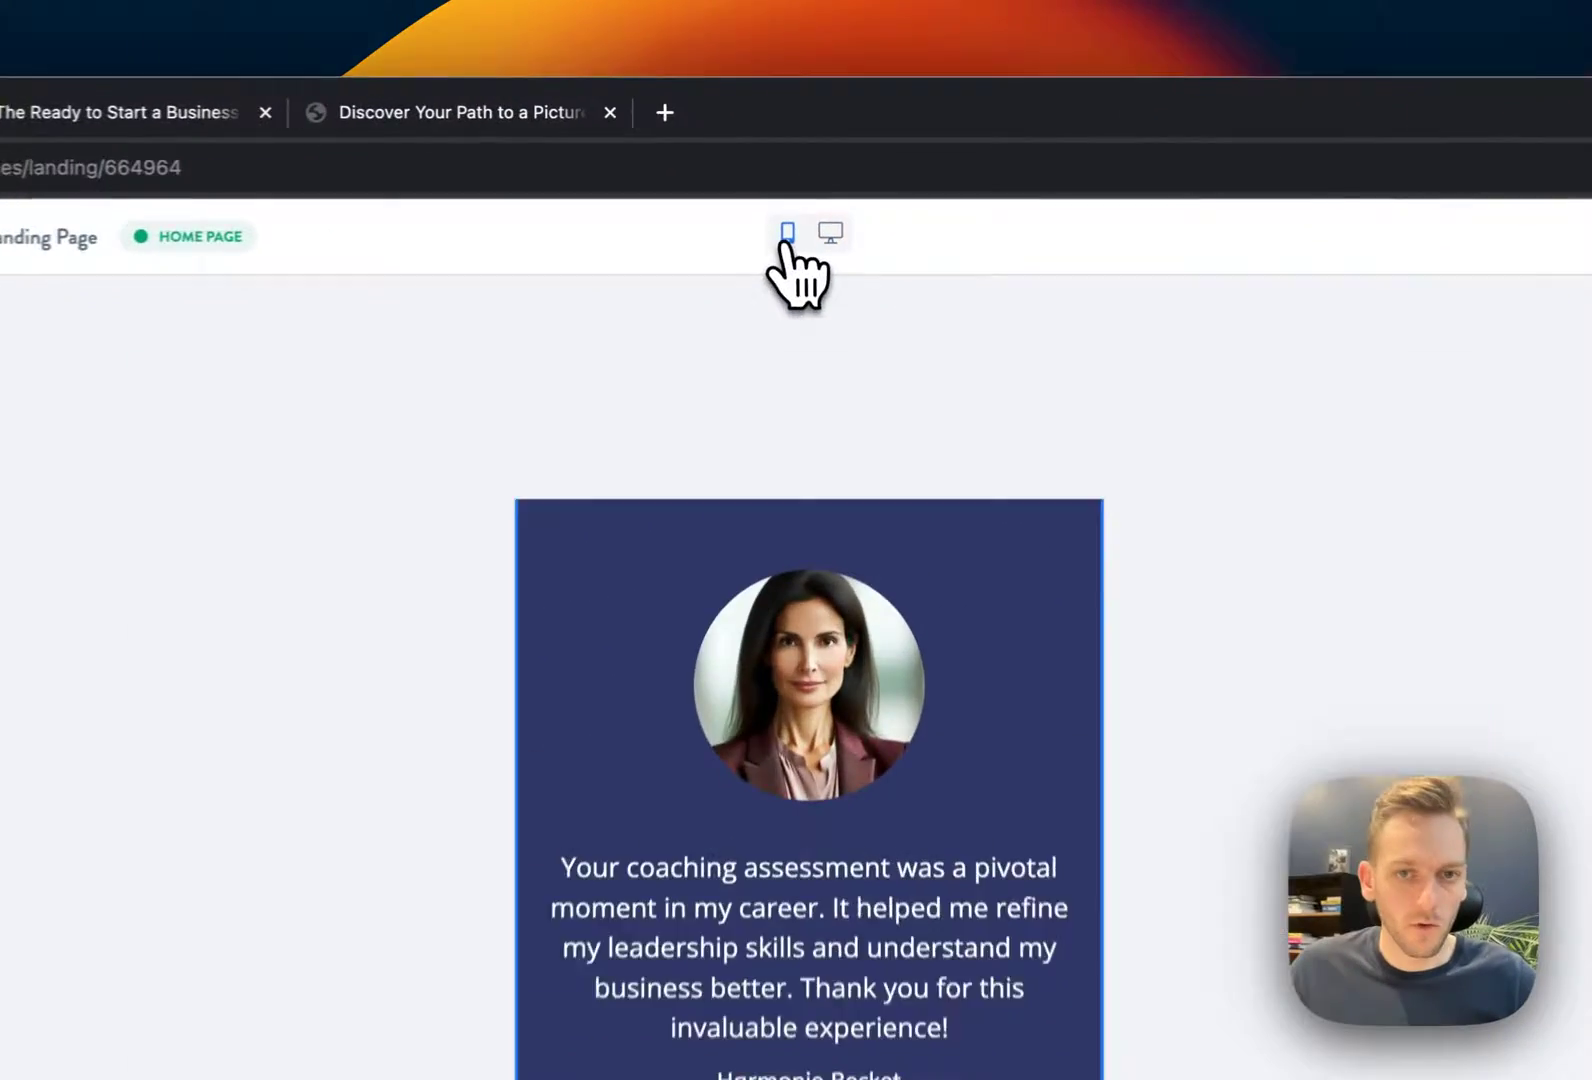
Scroll through the landing page preview to review the banner, testimonial and categories sections
scroll(765, 676, "down", 6)
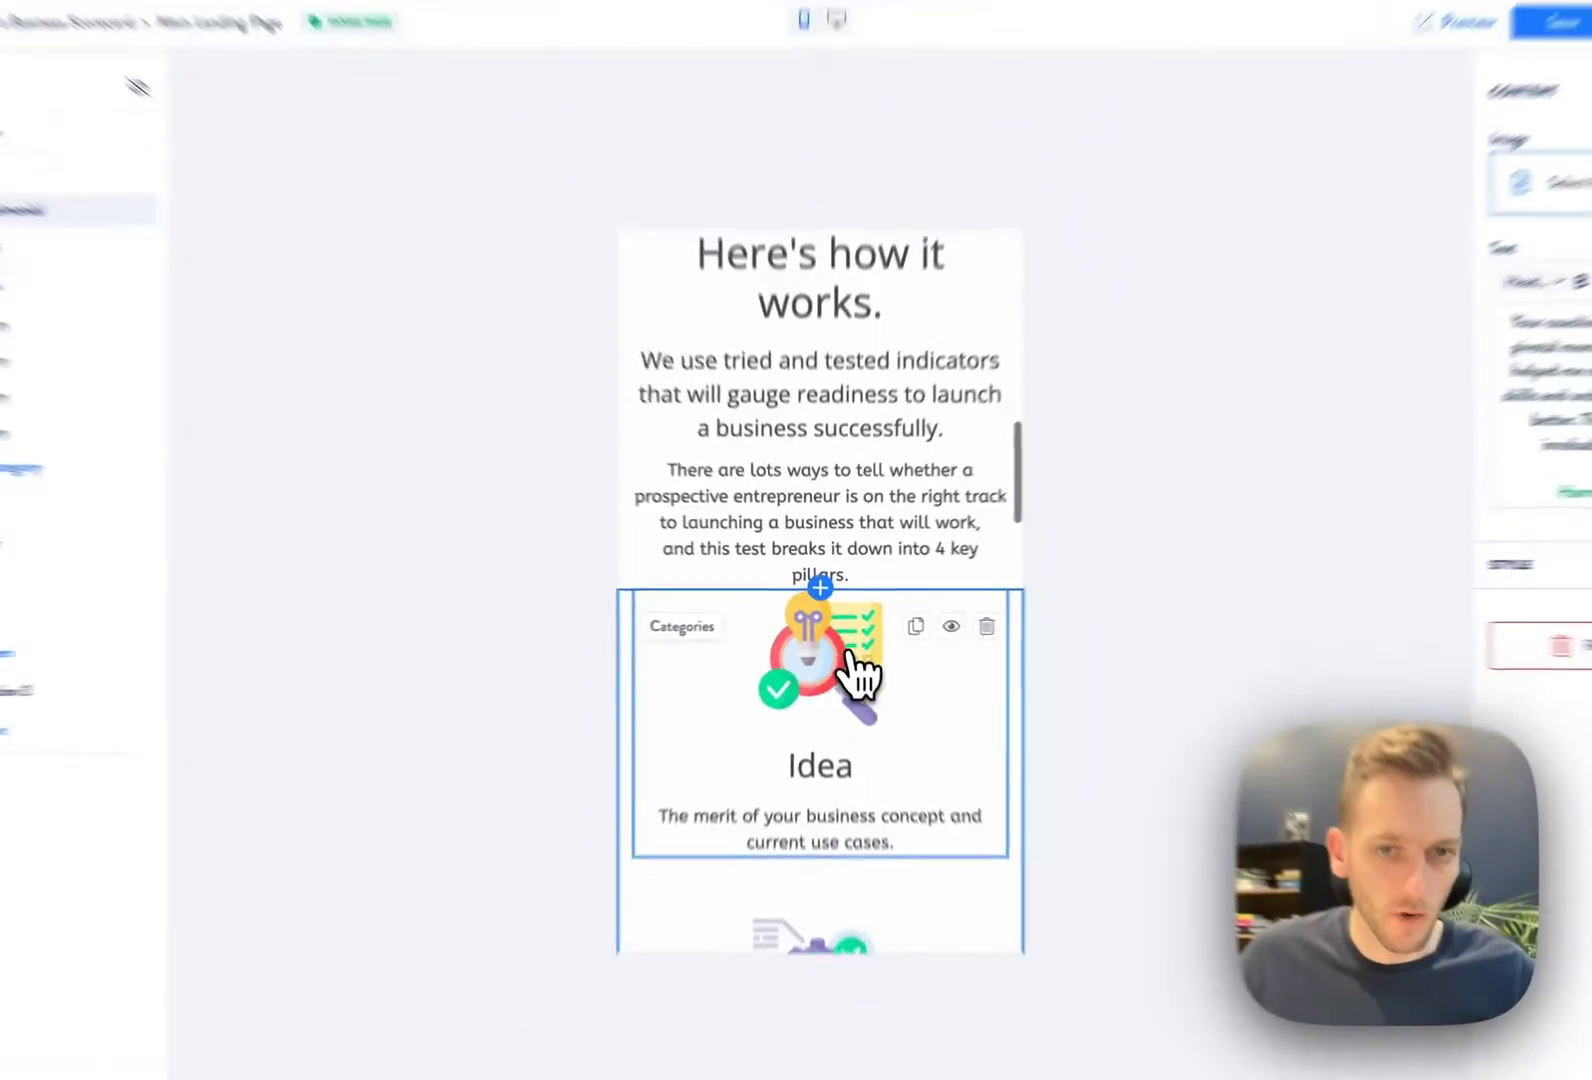
scroll(855, 670, "down", 5)
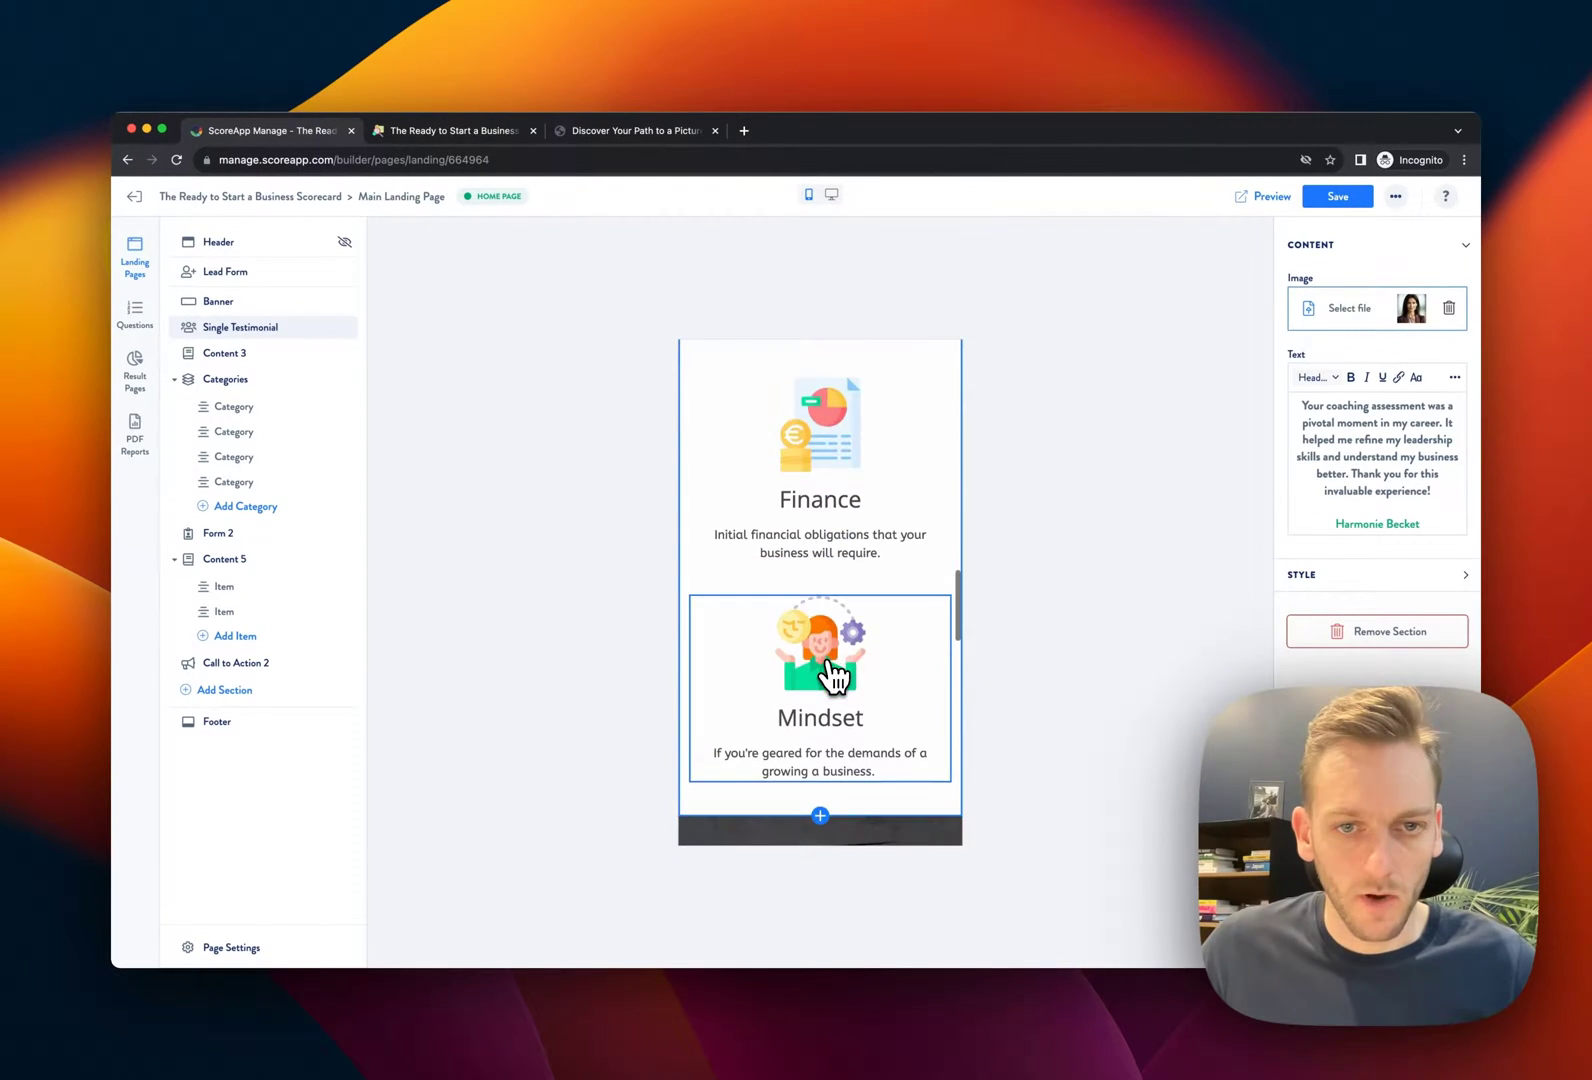
scroll(833, 675, "up", 10)
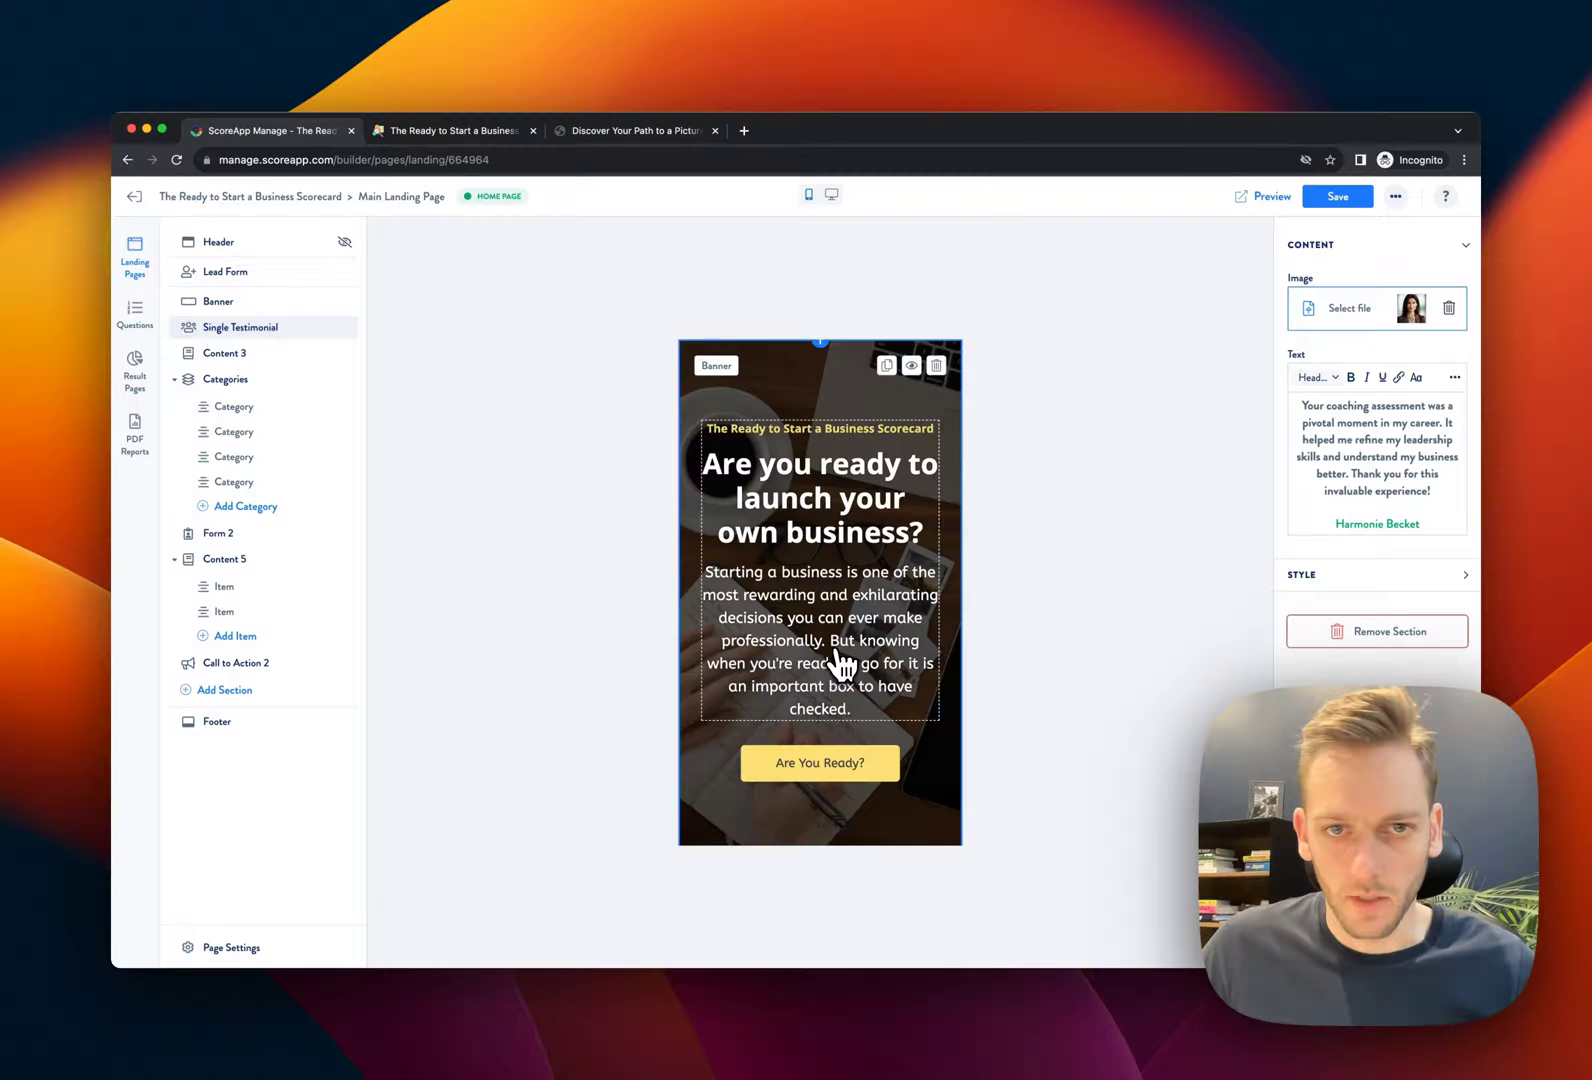
scroll(843, 662, "down", 6)
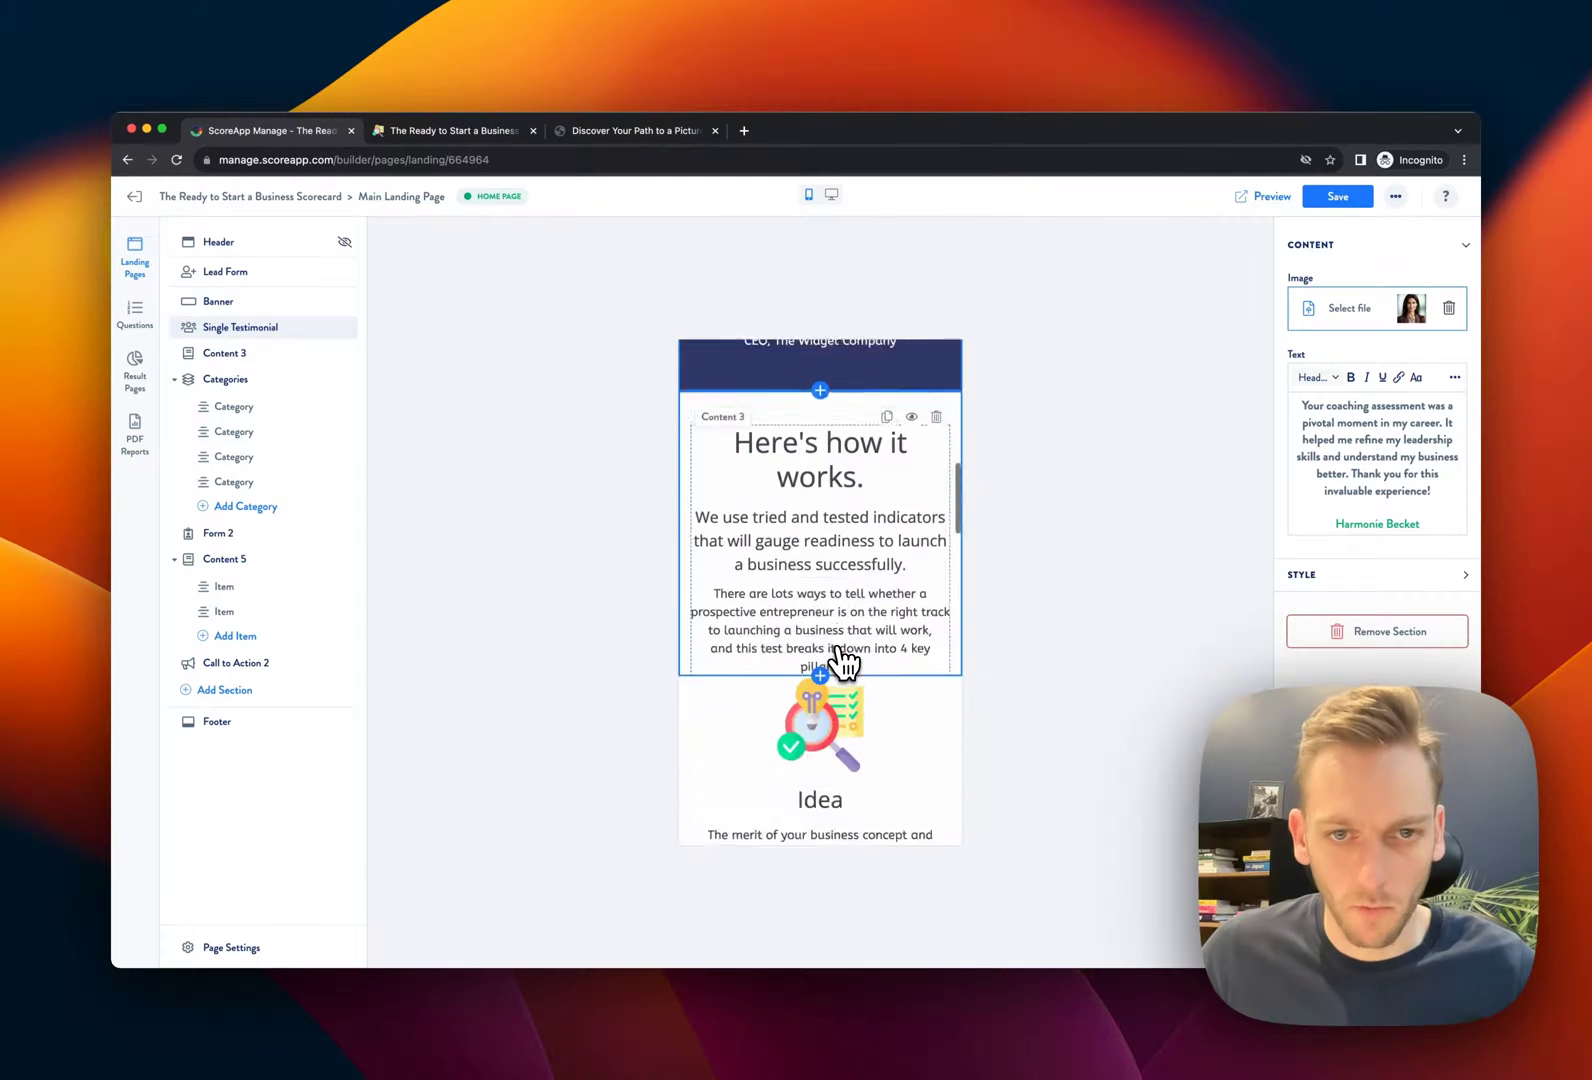
scroll(843, 660, "down", 12)
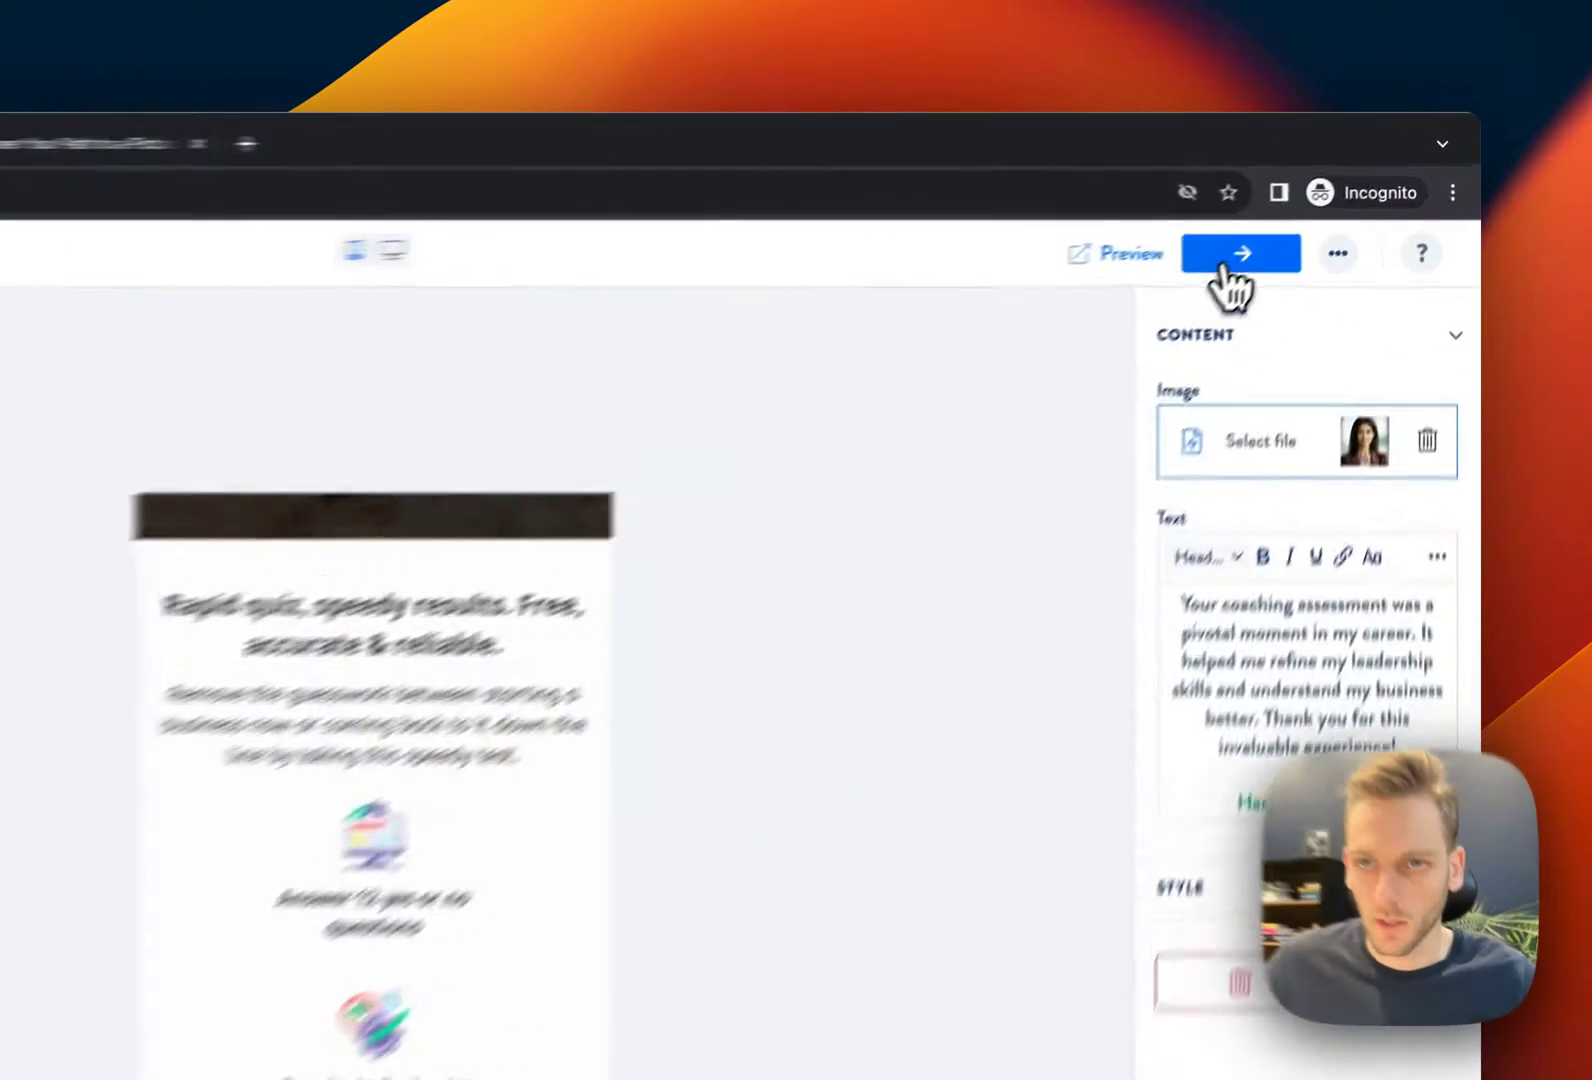
Save the landing page and open the Questions builder, viewing questions ungrouped and by category
left_click(1338, 196)
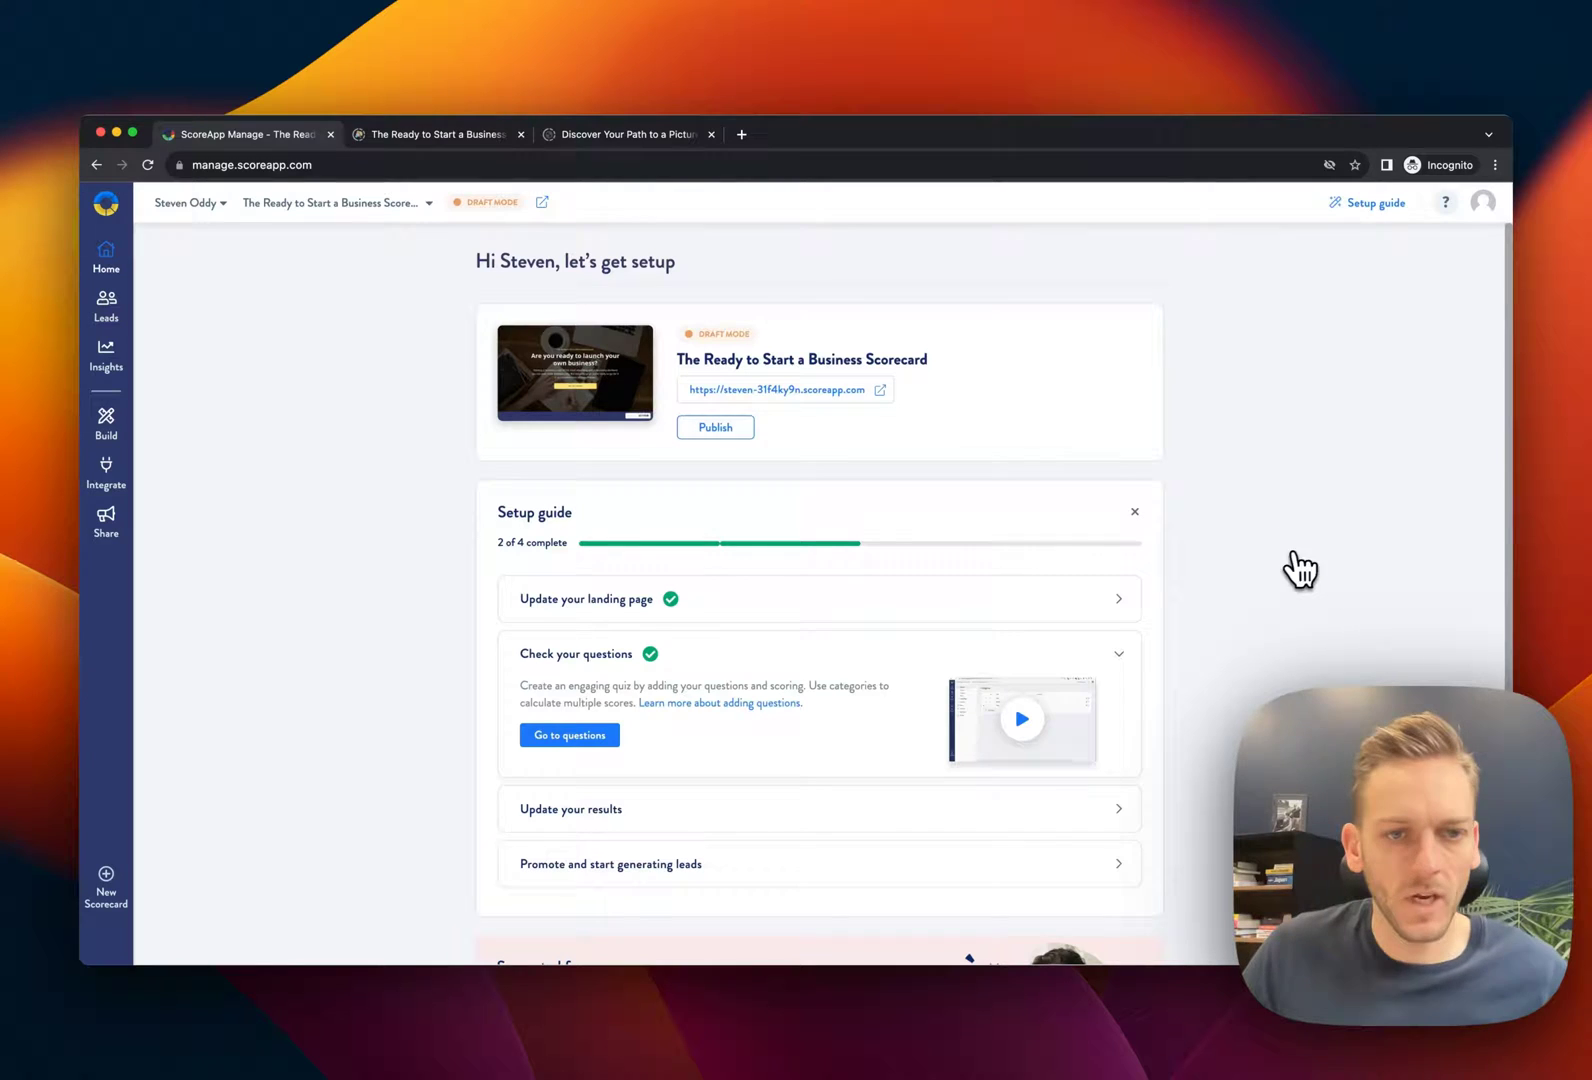
left_click(590, 738)
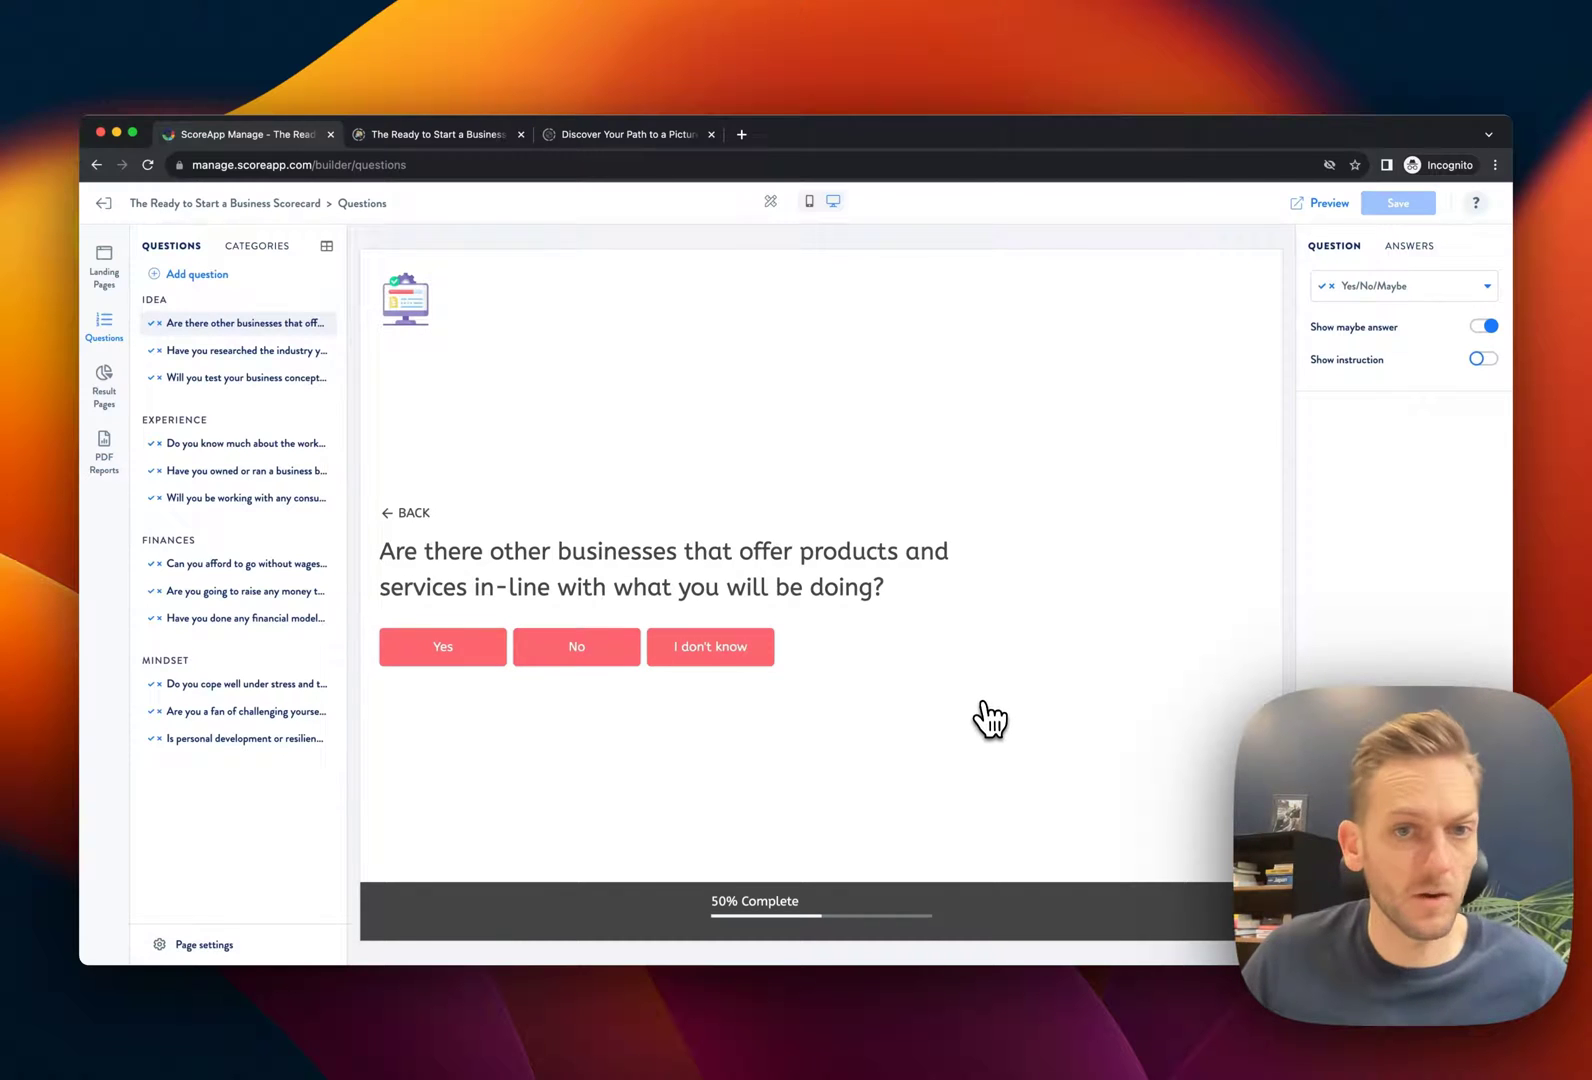
left_click(224, 474)
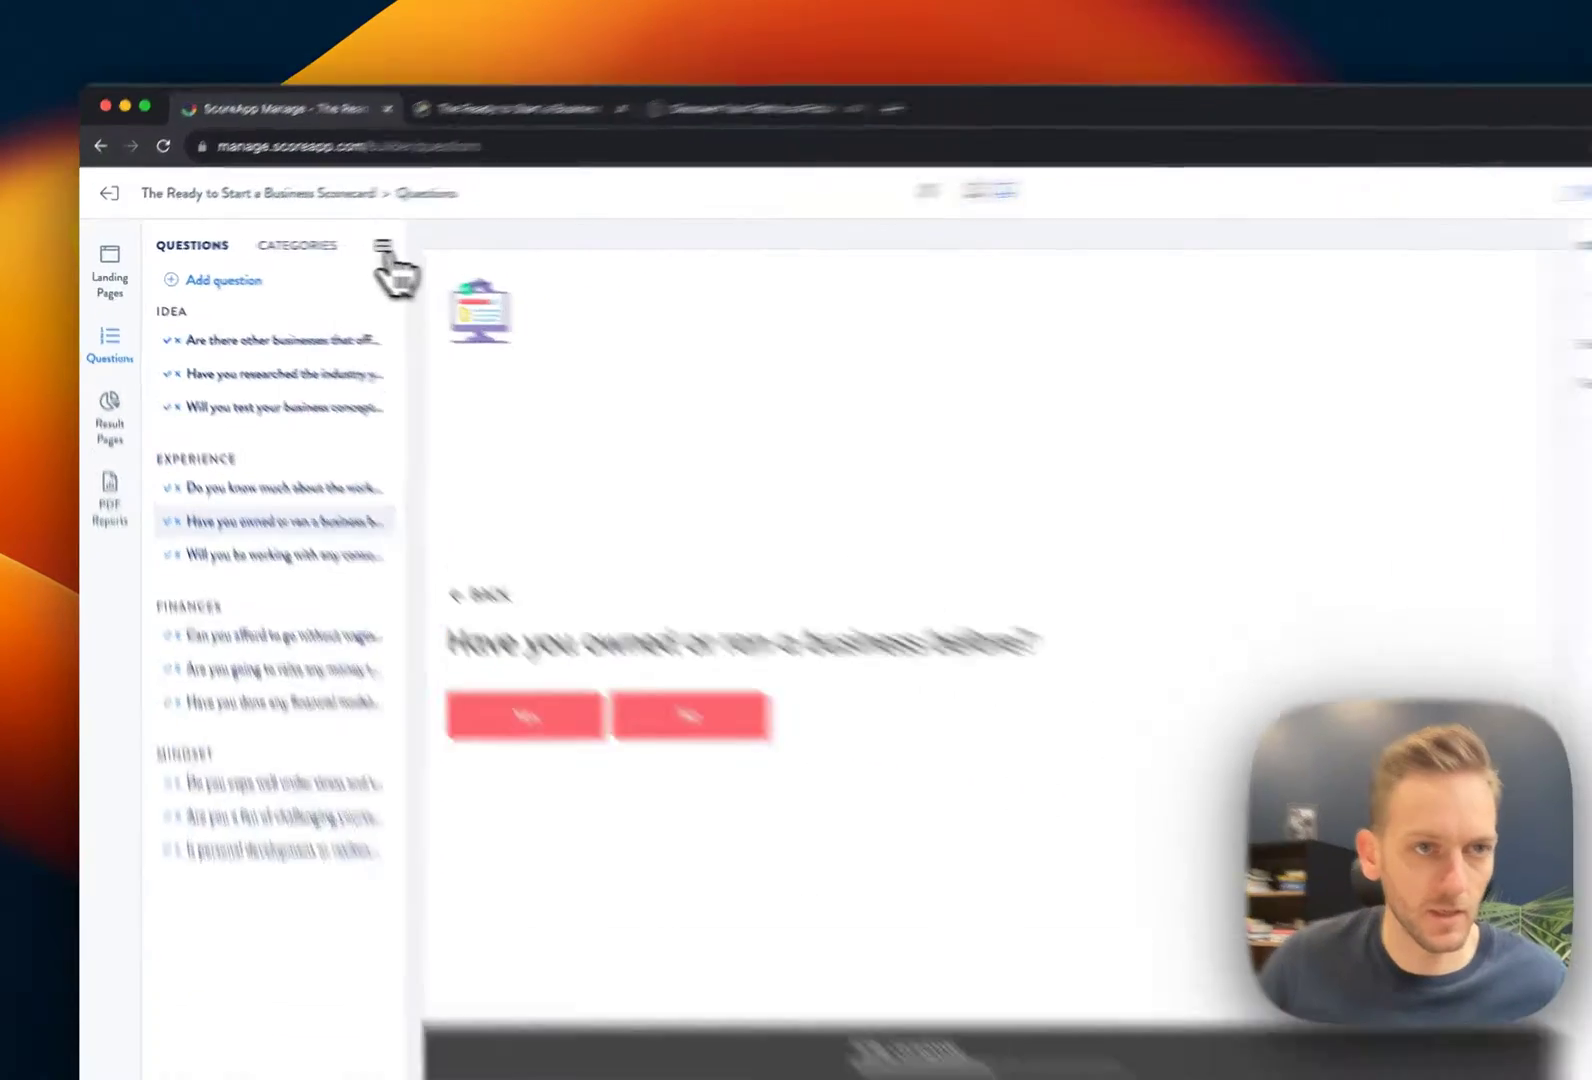
left_click(327, 245)
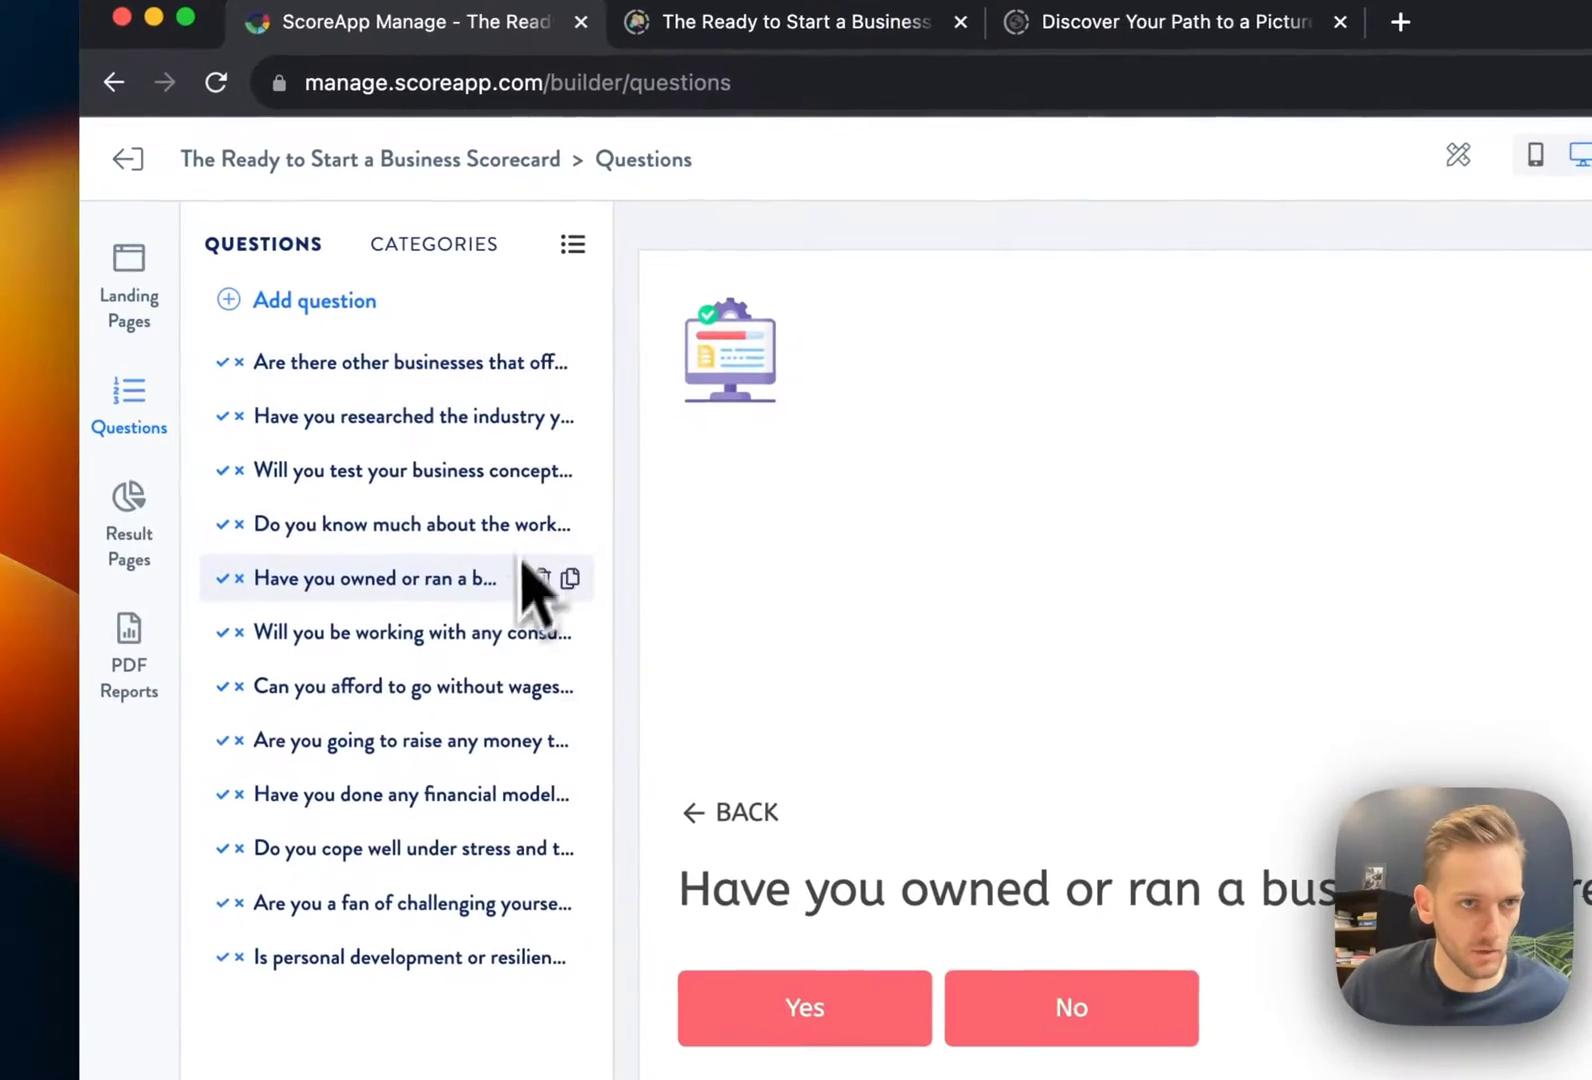
left_click(556, 245)
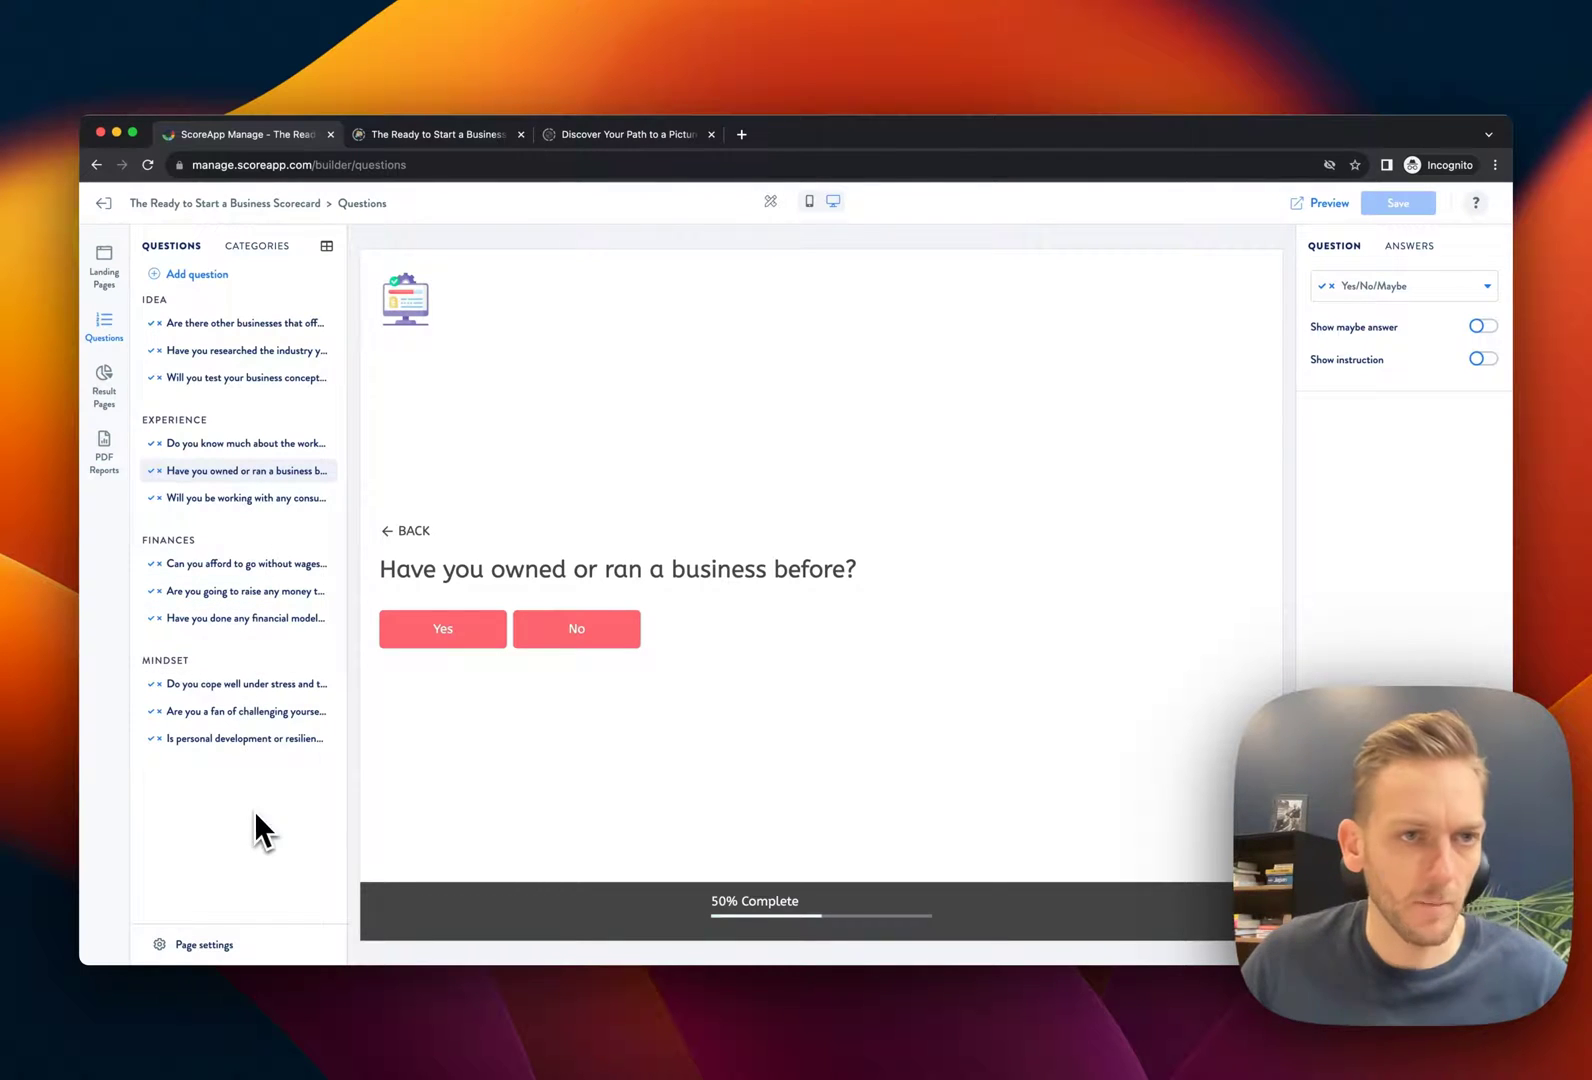
Delete the Mindset category and its three now-uncategorized questions
left_click(262, 247)
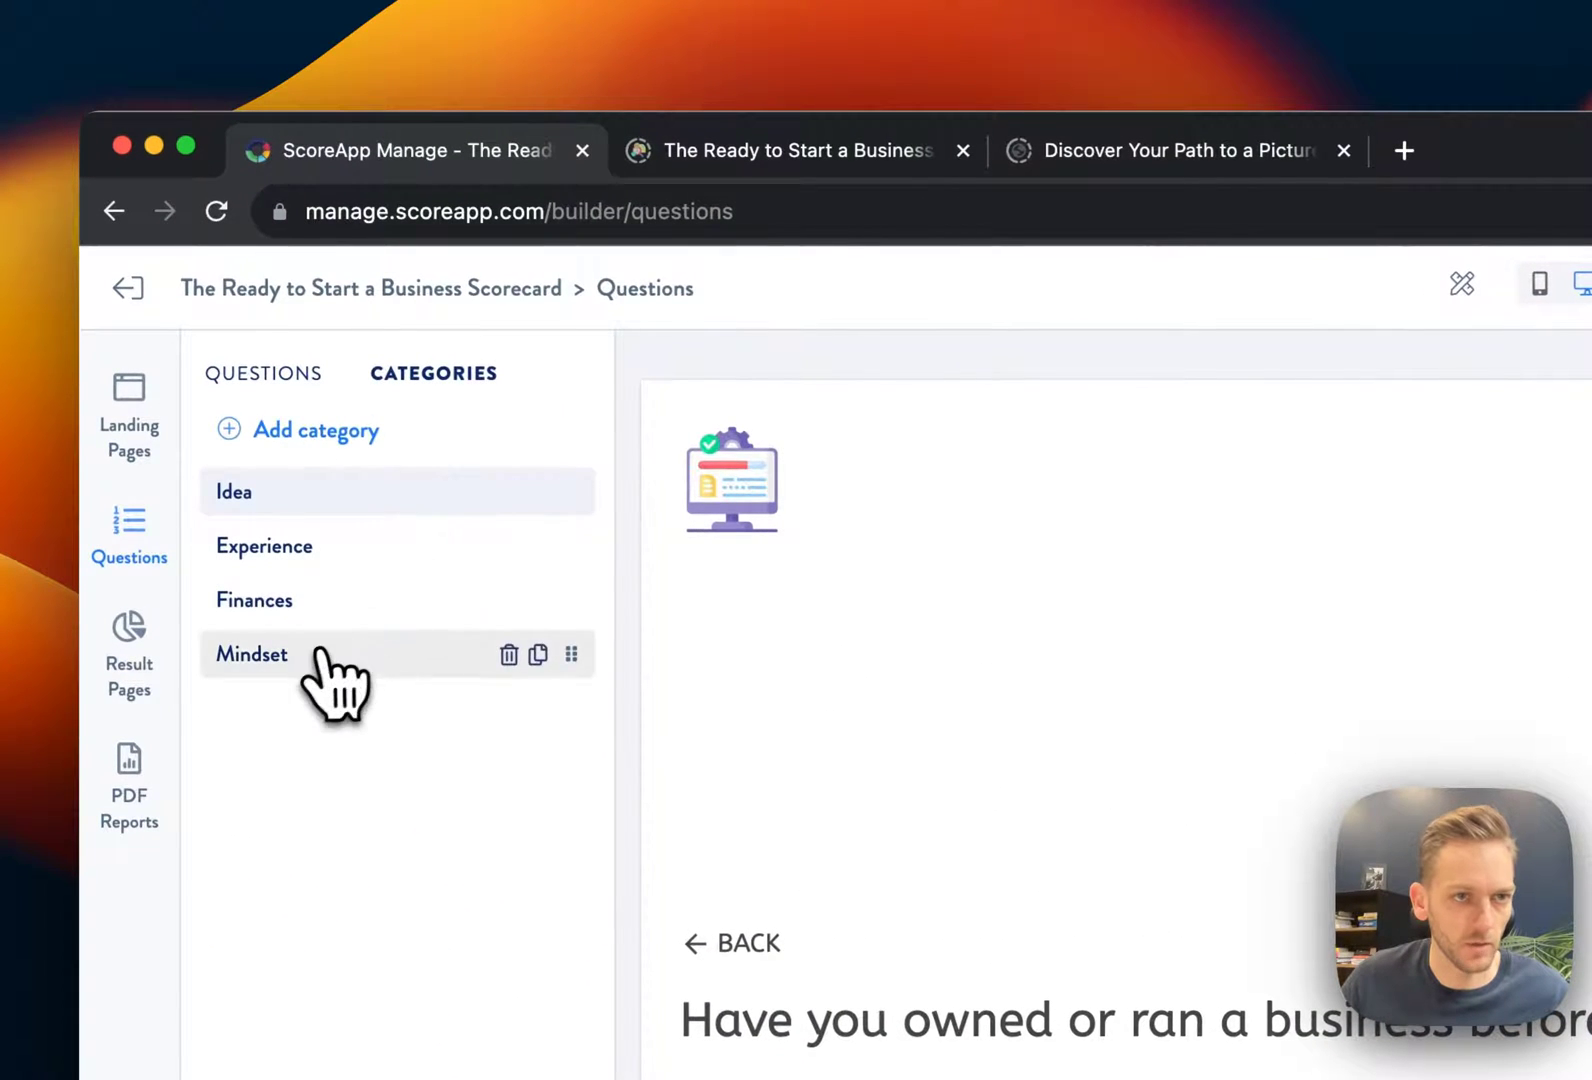
left_click(318, 654)
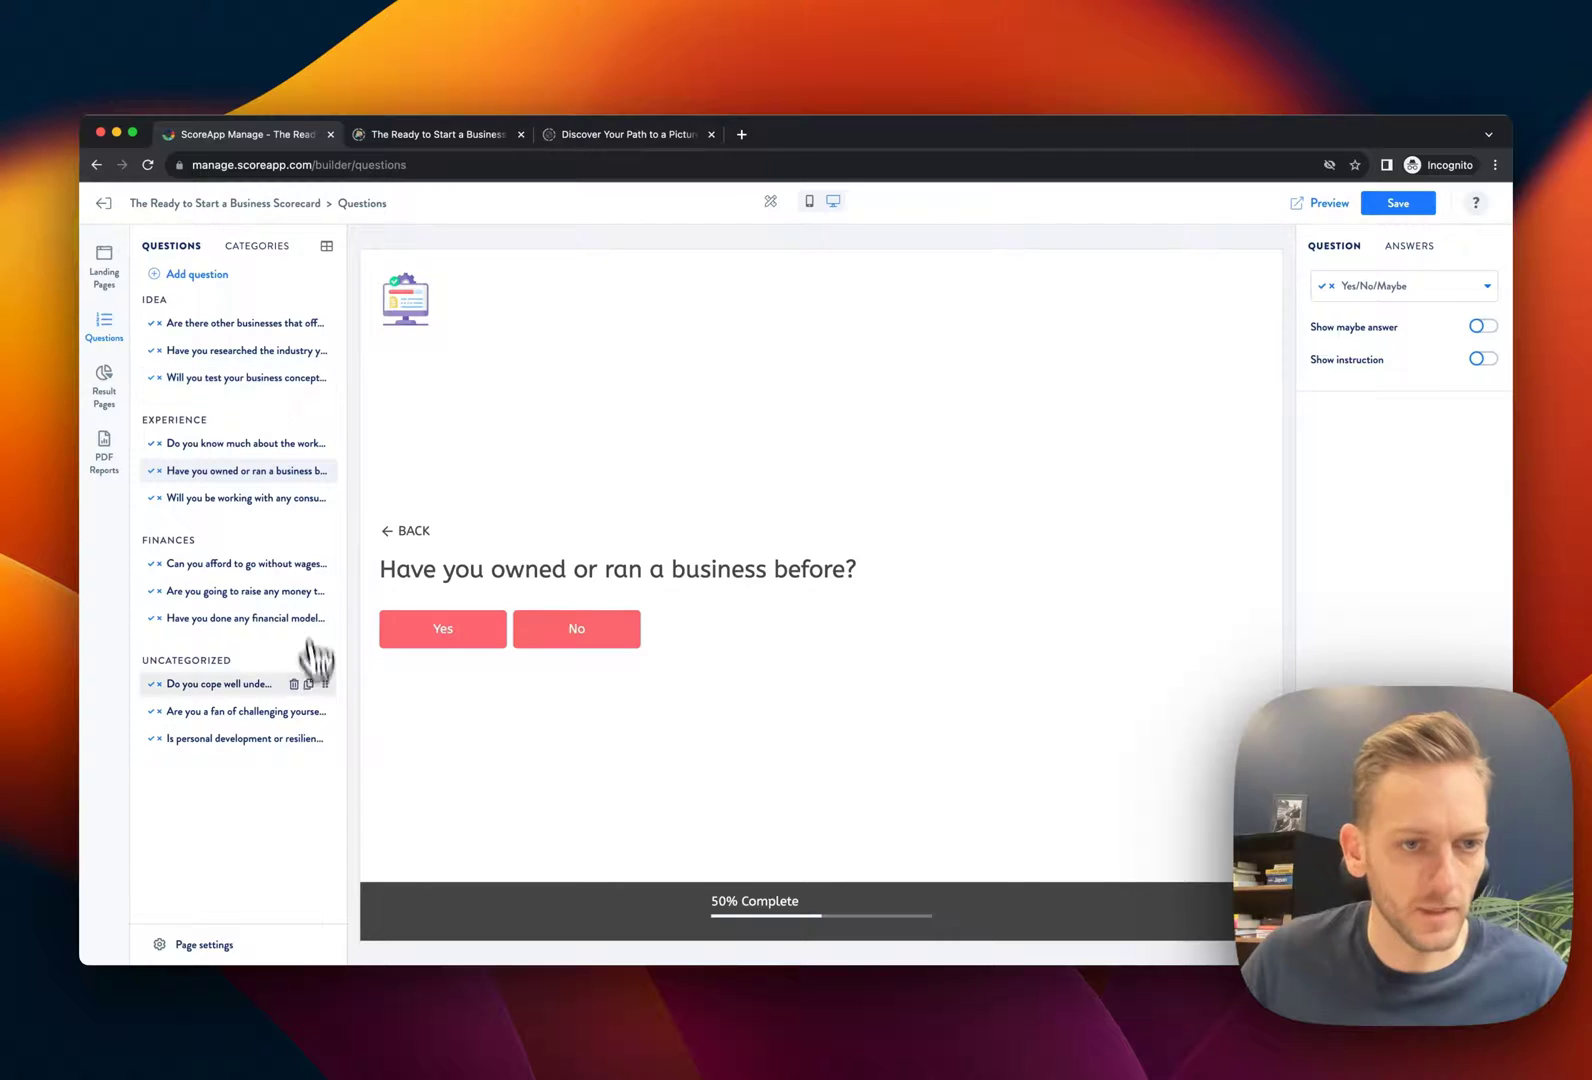
left_click(294, 685)
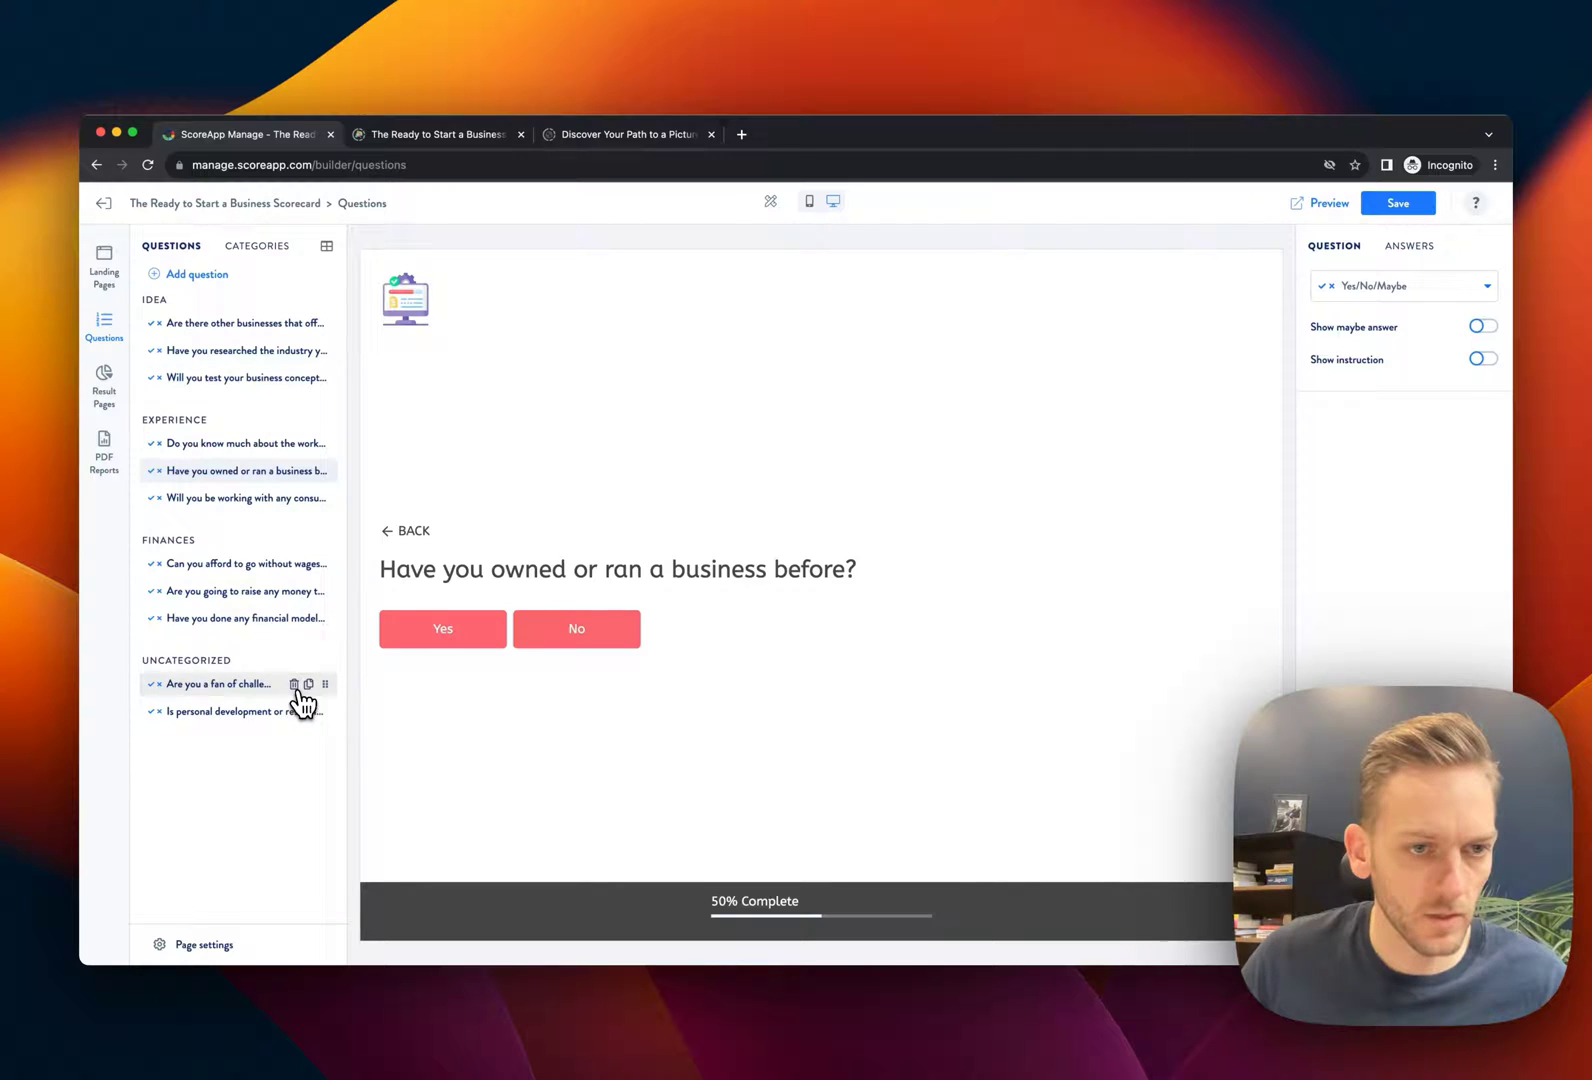
left_click(294, 685)
left_click(310, 685)
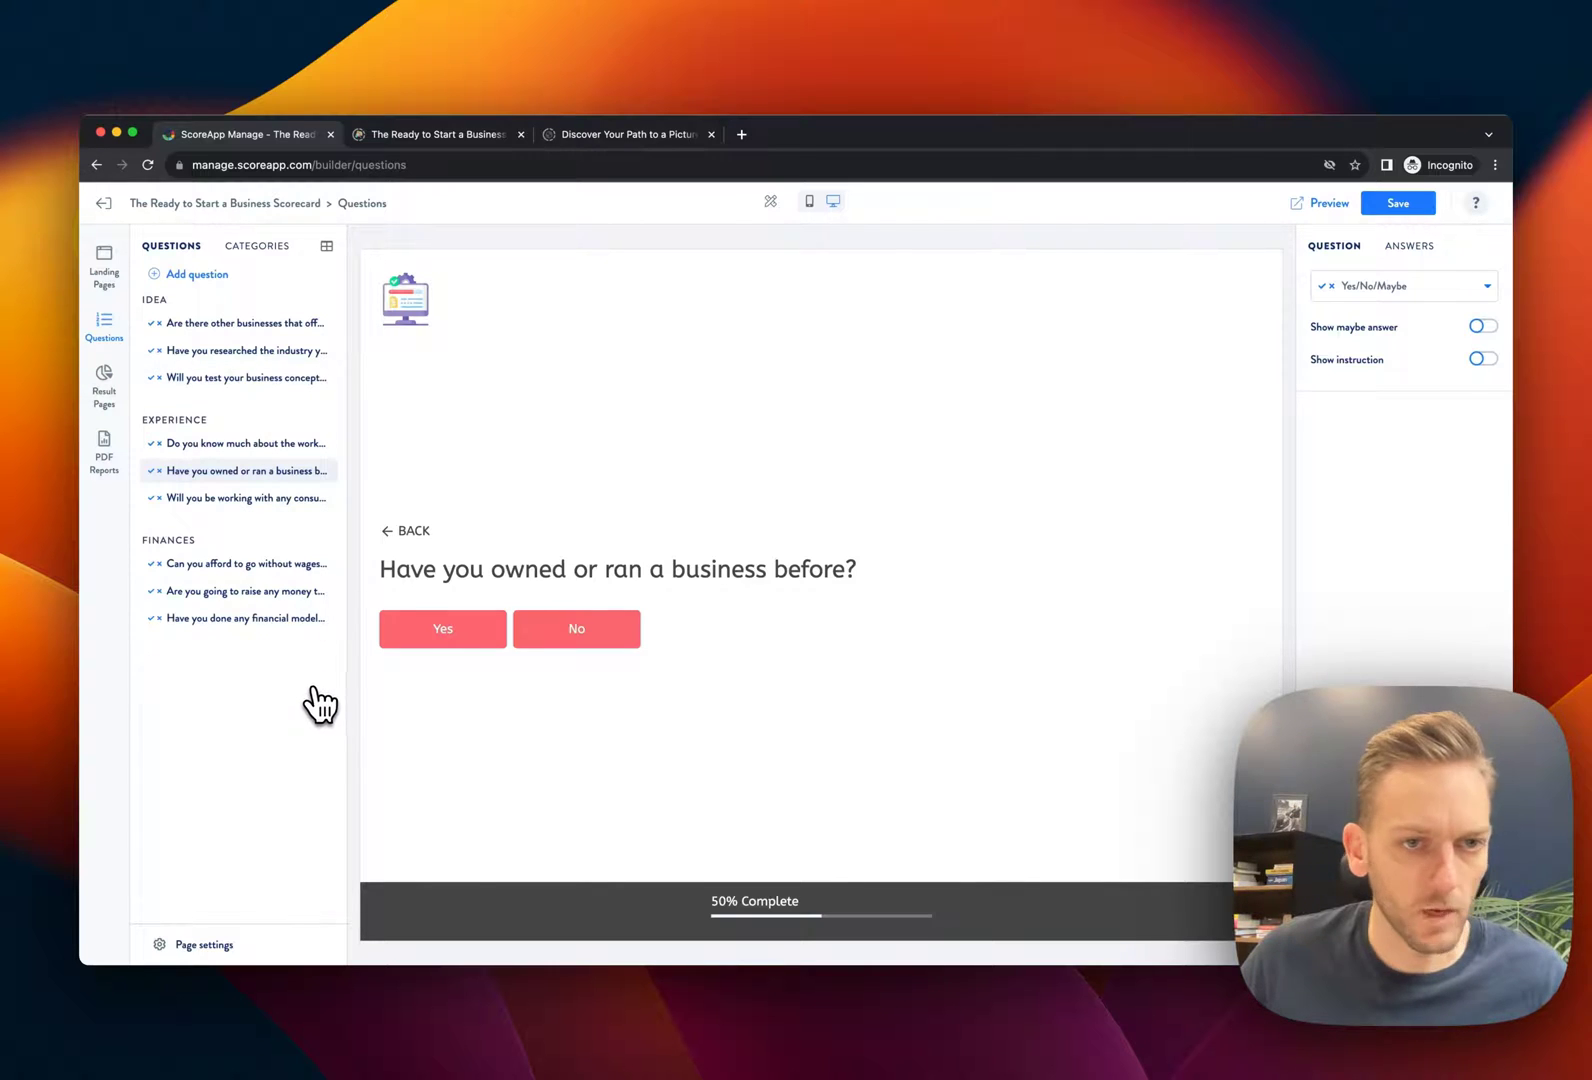
Add a Yes/No/Maybe question asking about prior experience selling a product or service
left_click(194, 276)
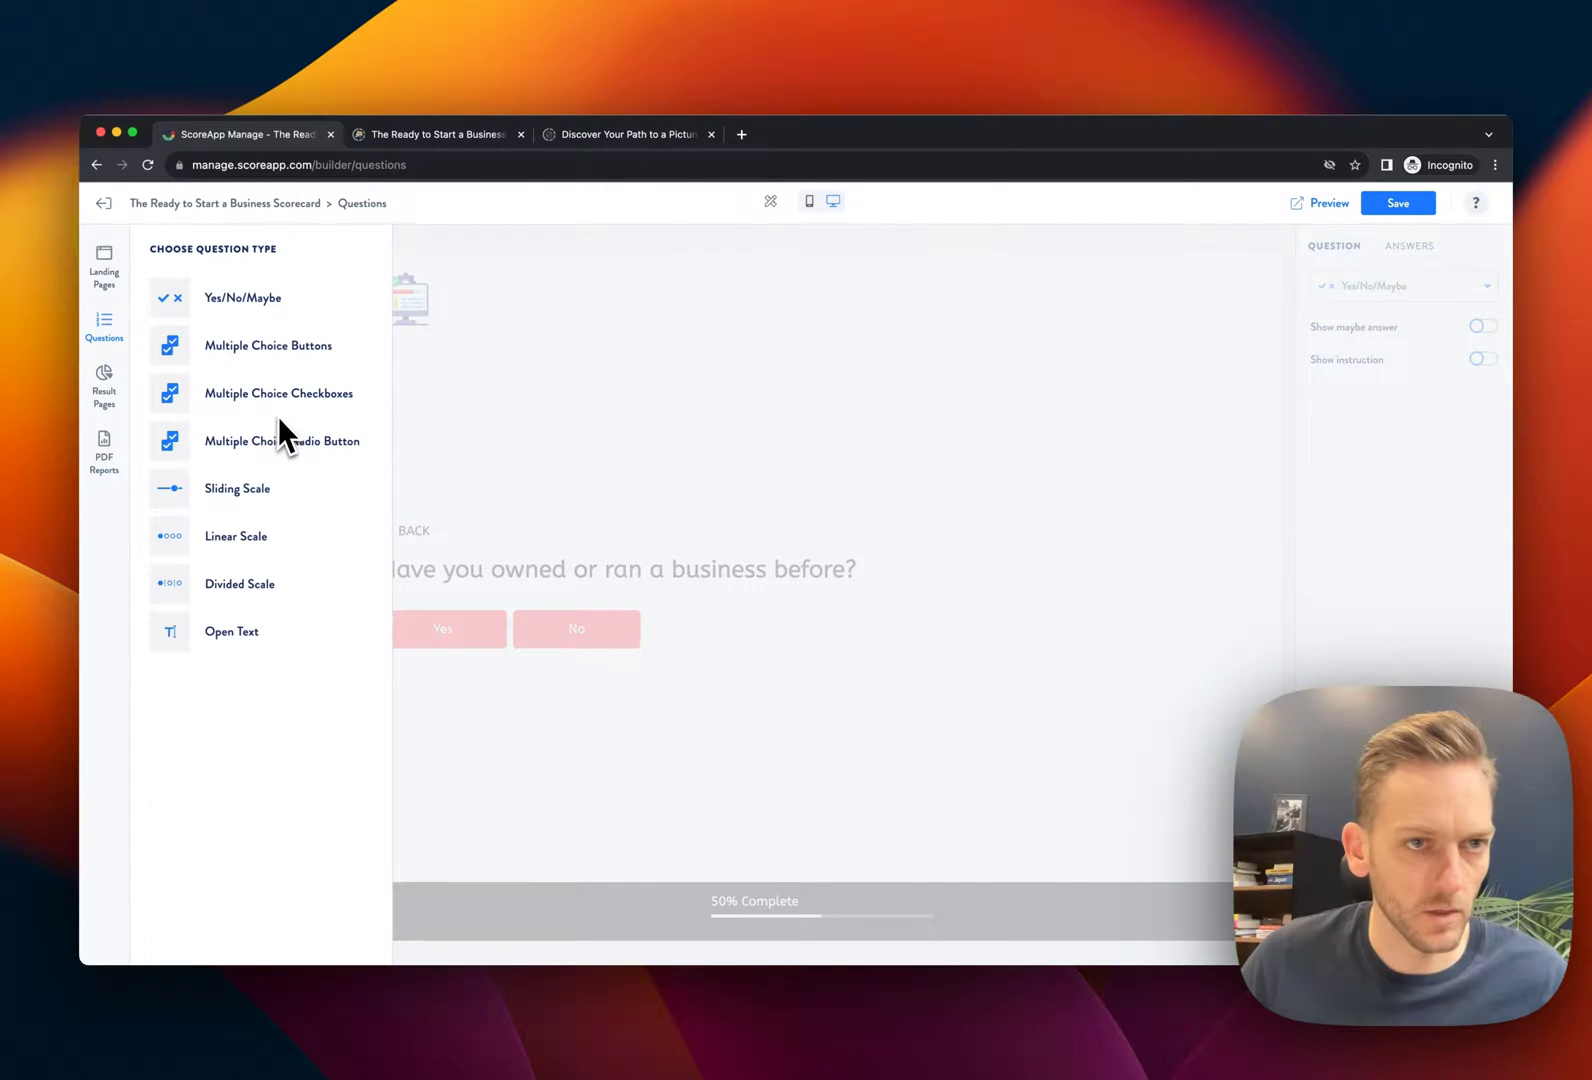
left_click(252, 318)
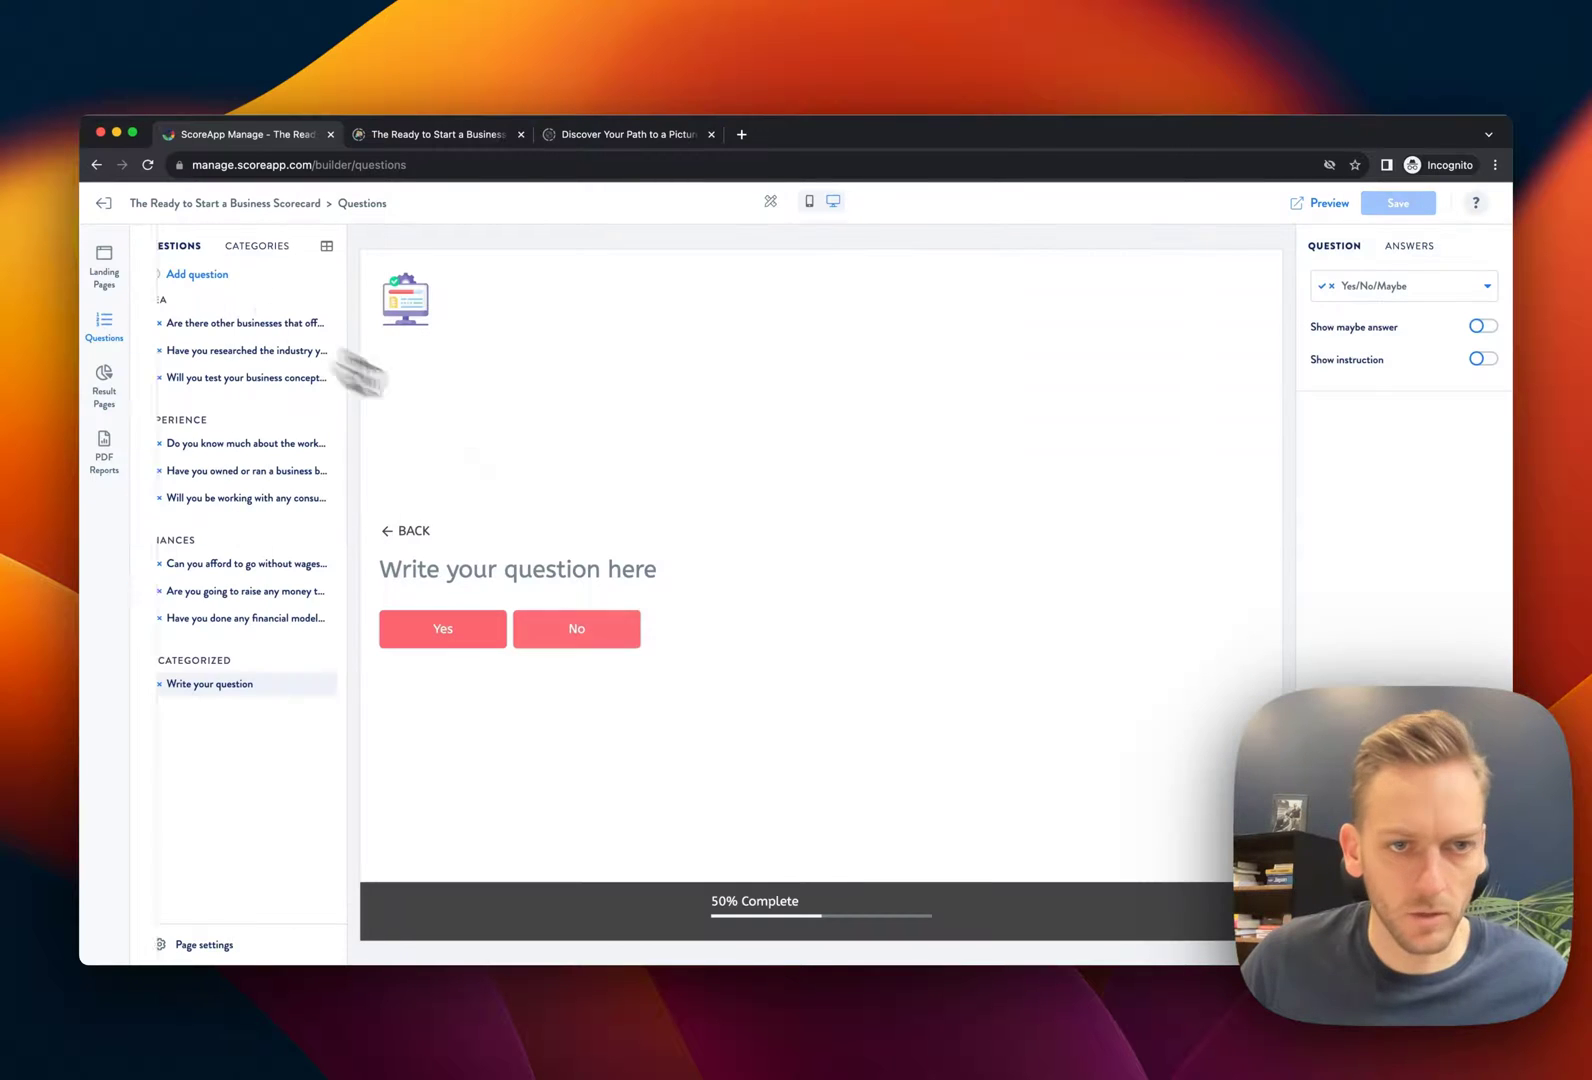
left_click(584, 575)
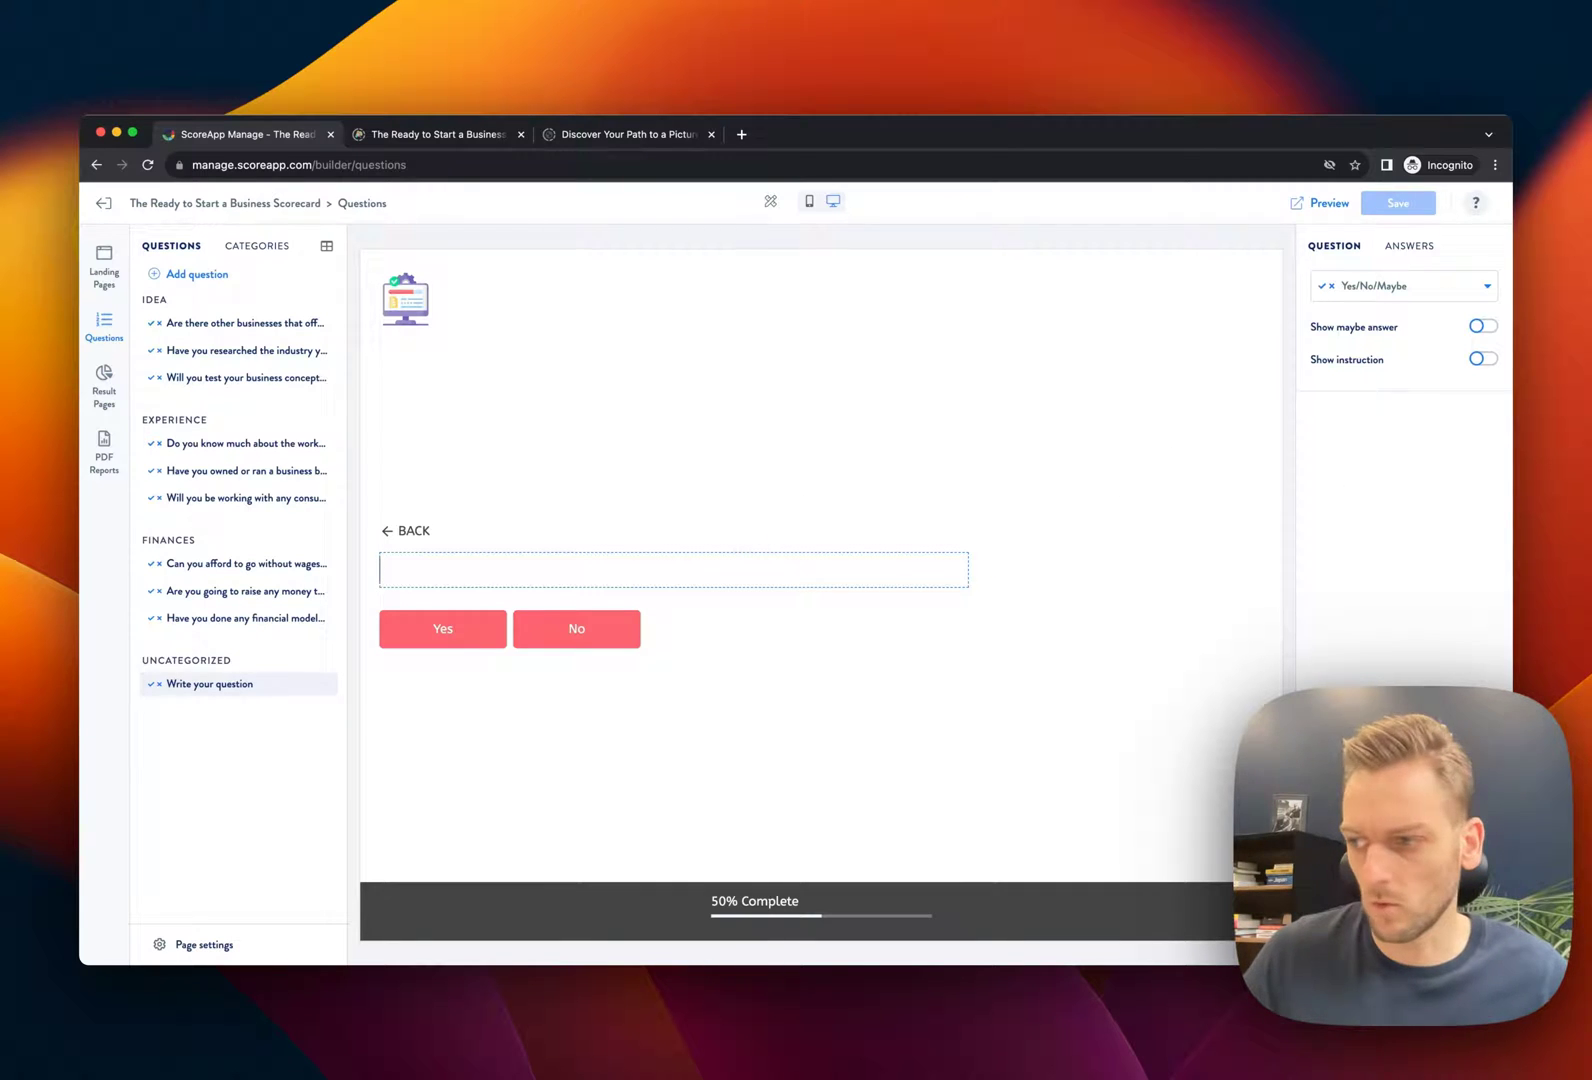
type("Do you")
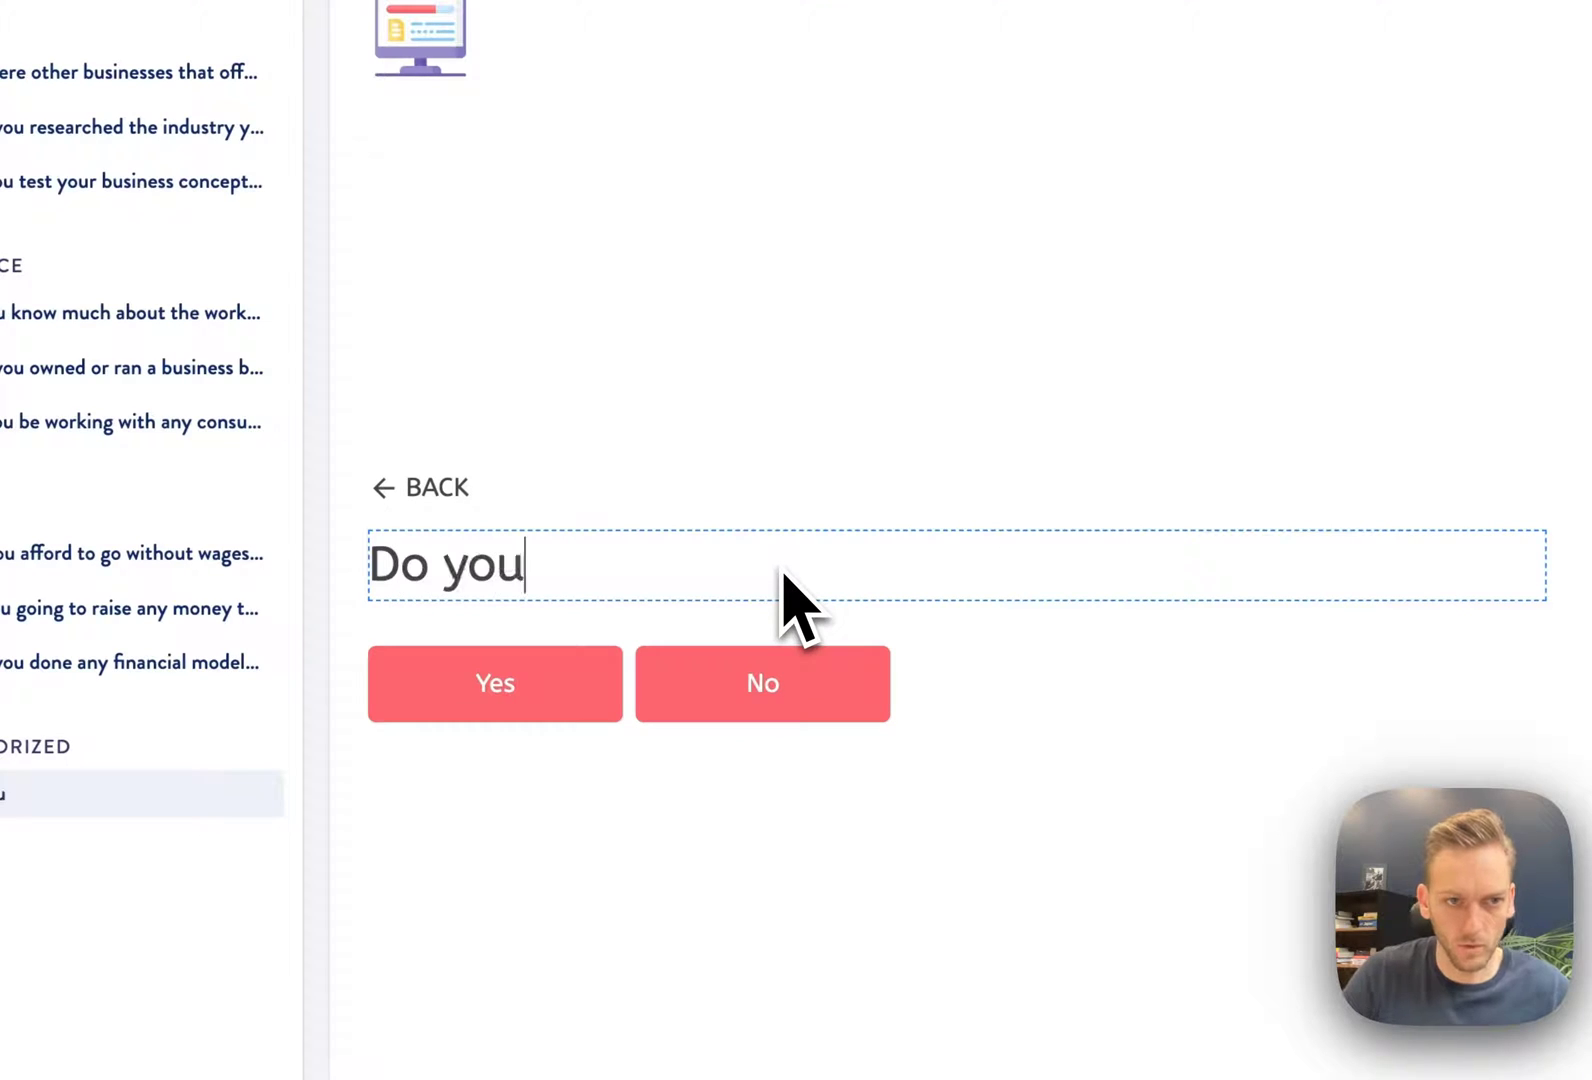
type(" have any prior")
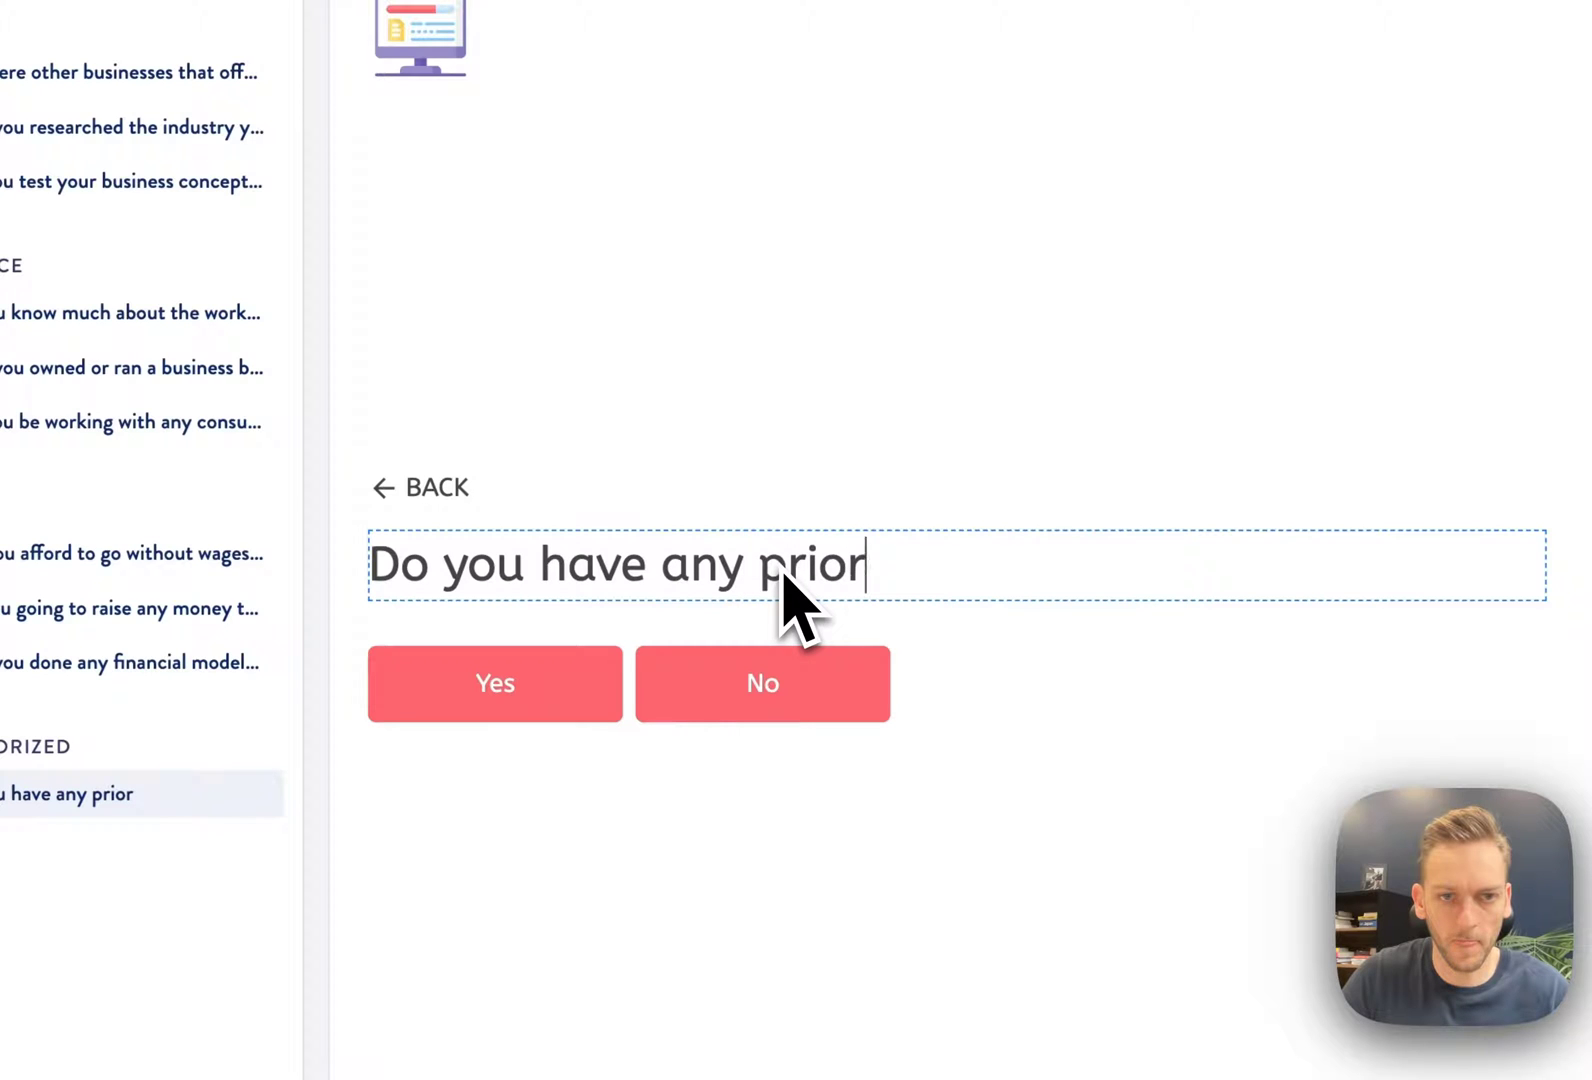
type(" experience in selling a p")
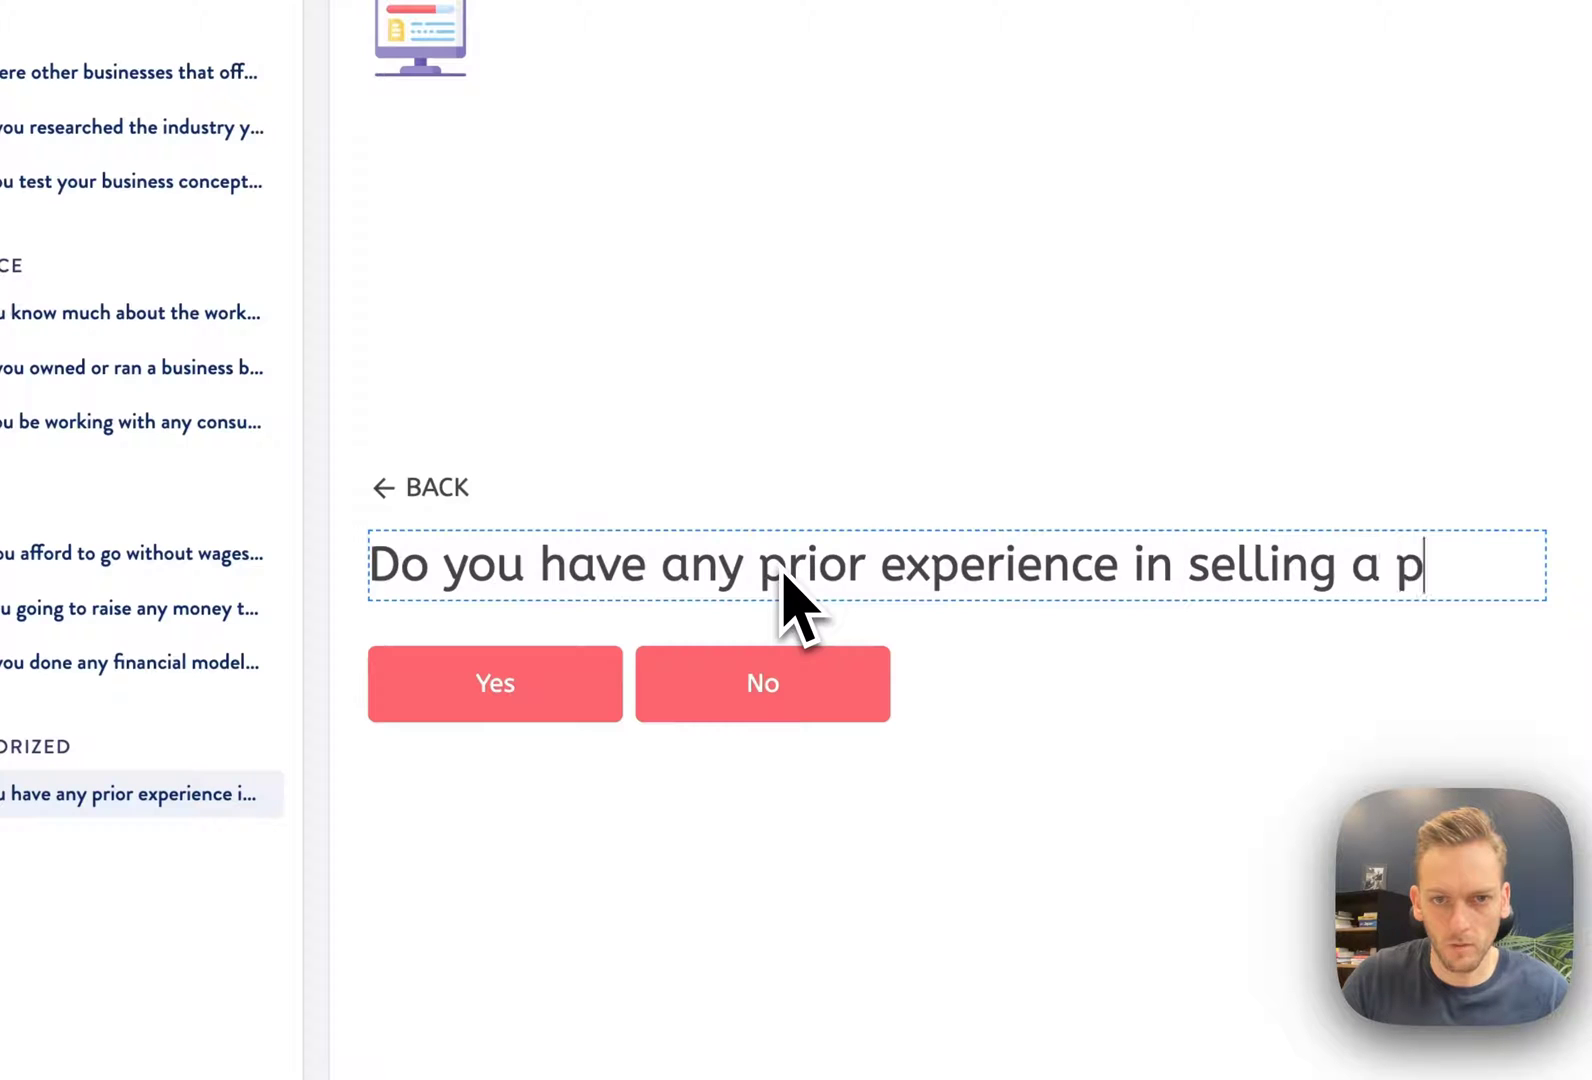
type("roduct or service?")
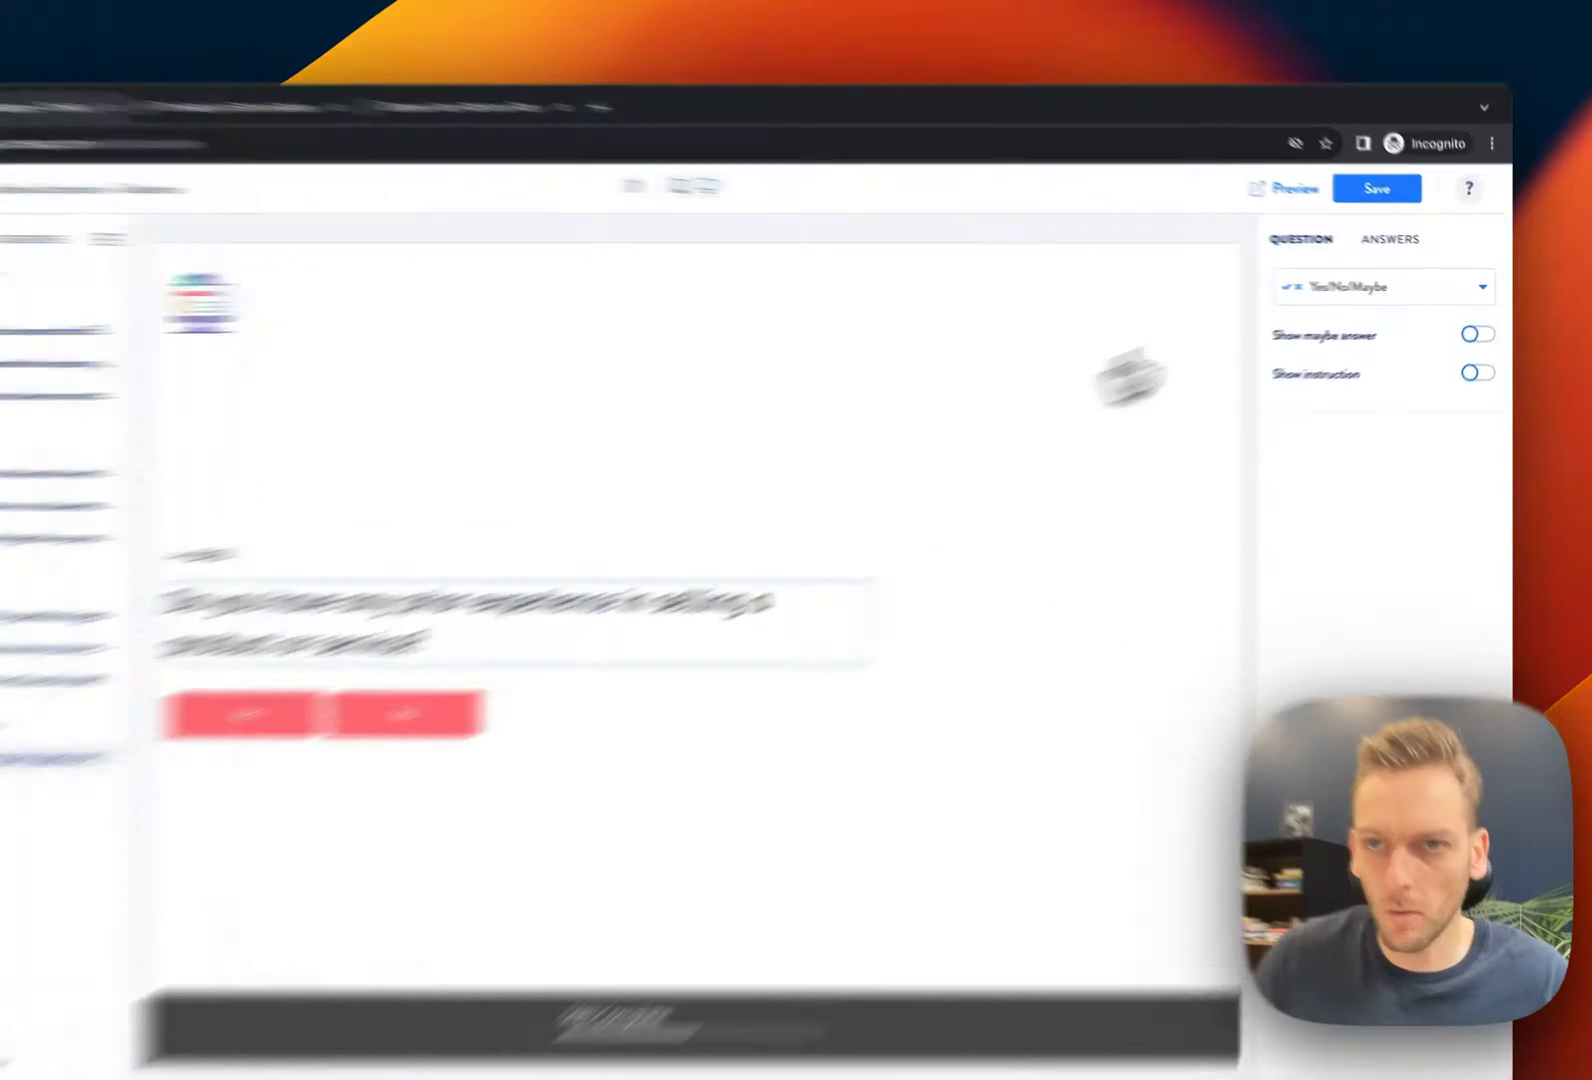
Make it Multiple Choice Buttons with answers 'Yes, everyday!', 'I've done some sales' and 'None'
left_click(1372, 290)
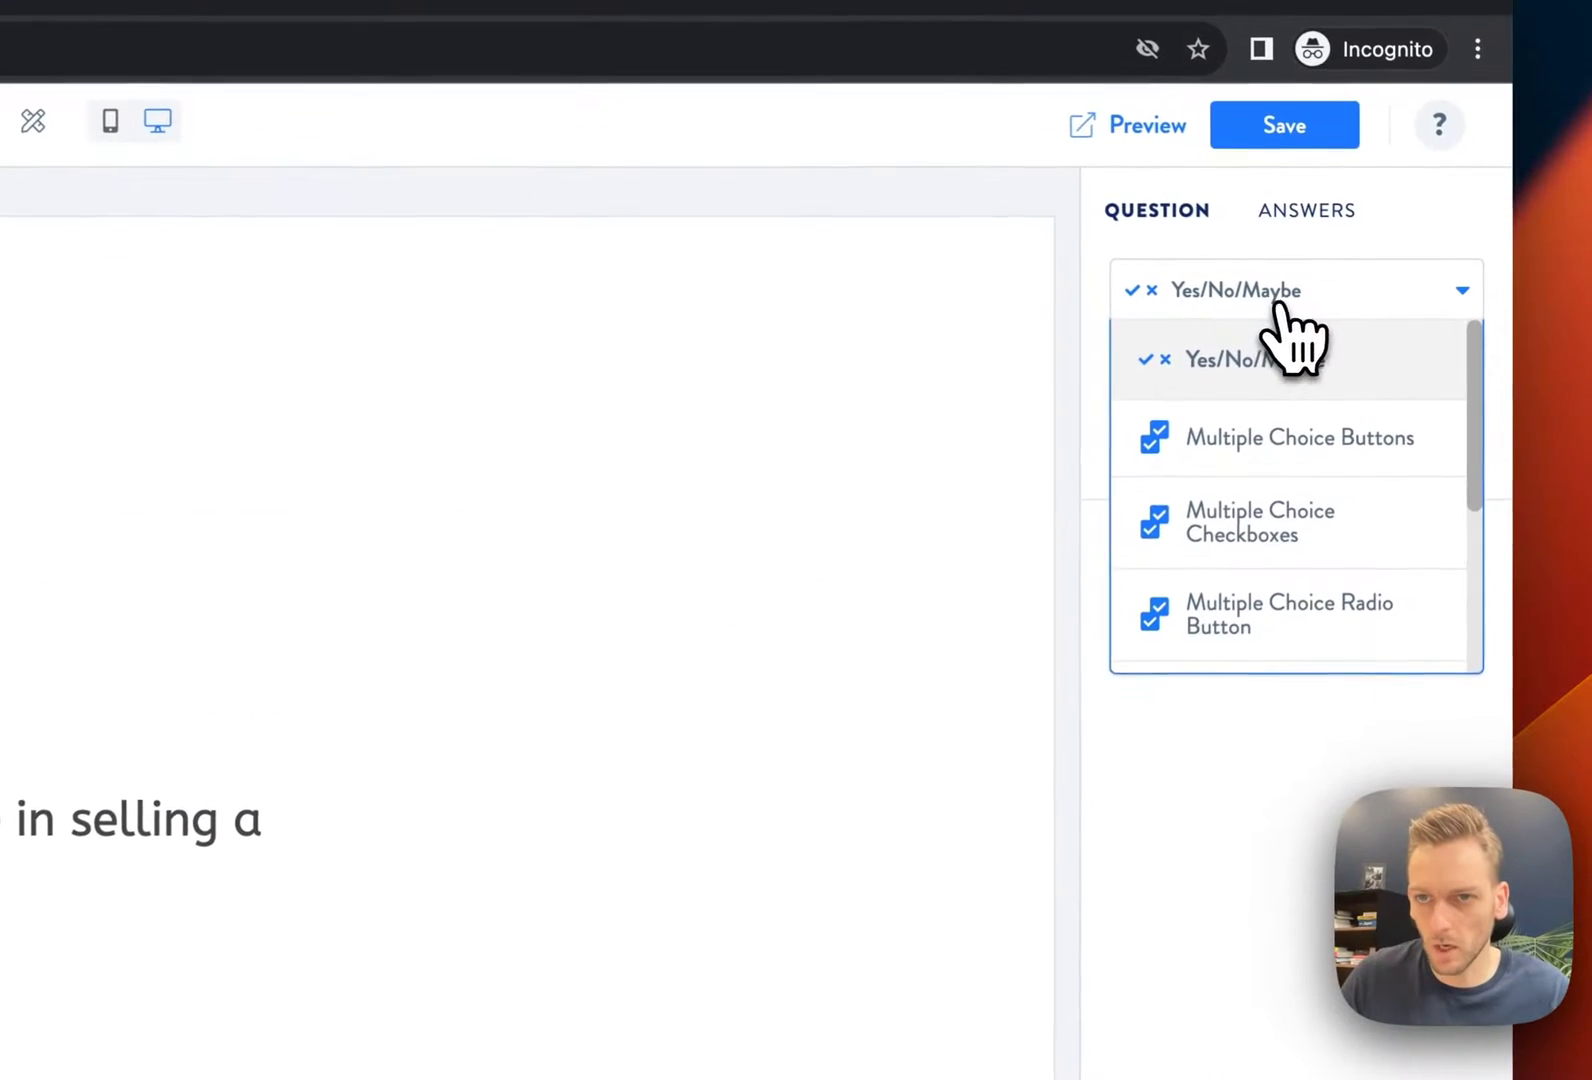
left_click(1351, 371)
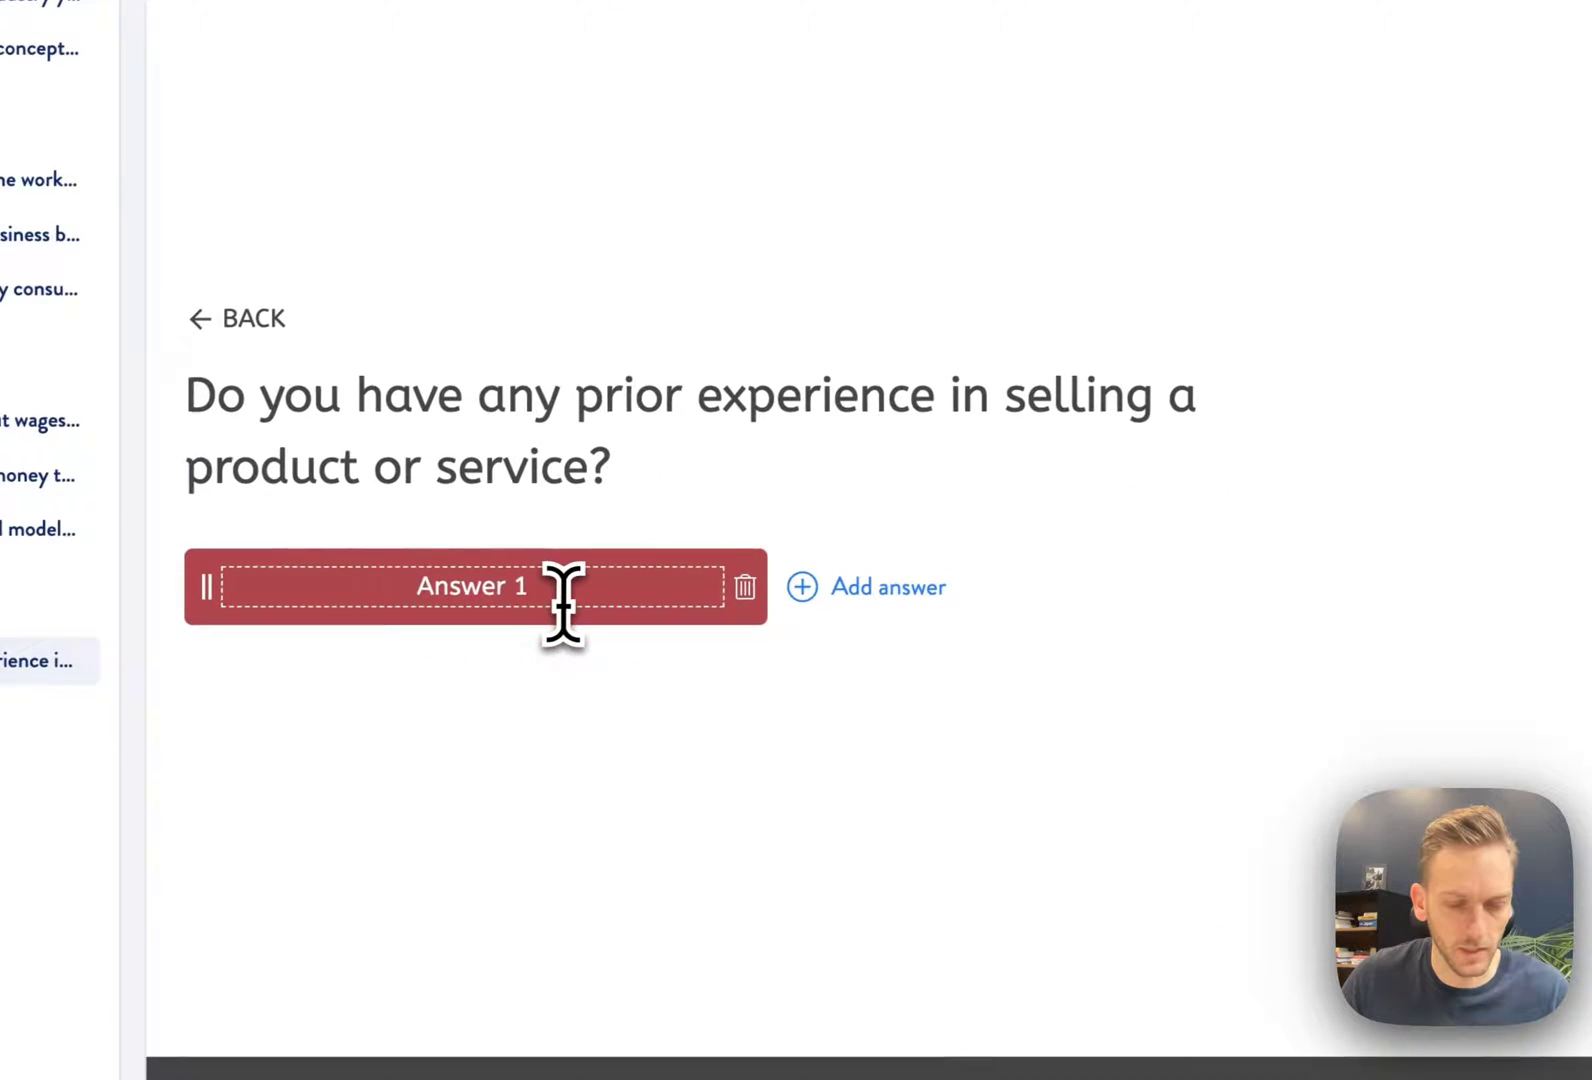
triple_click(565, 586)
type("Yes, every")
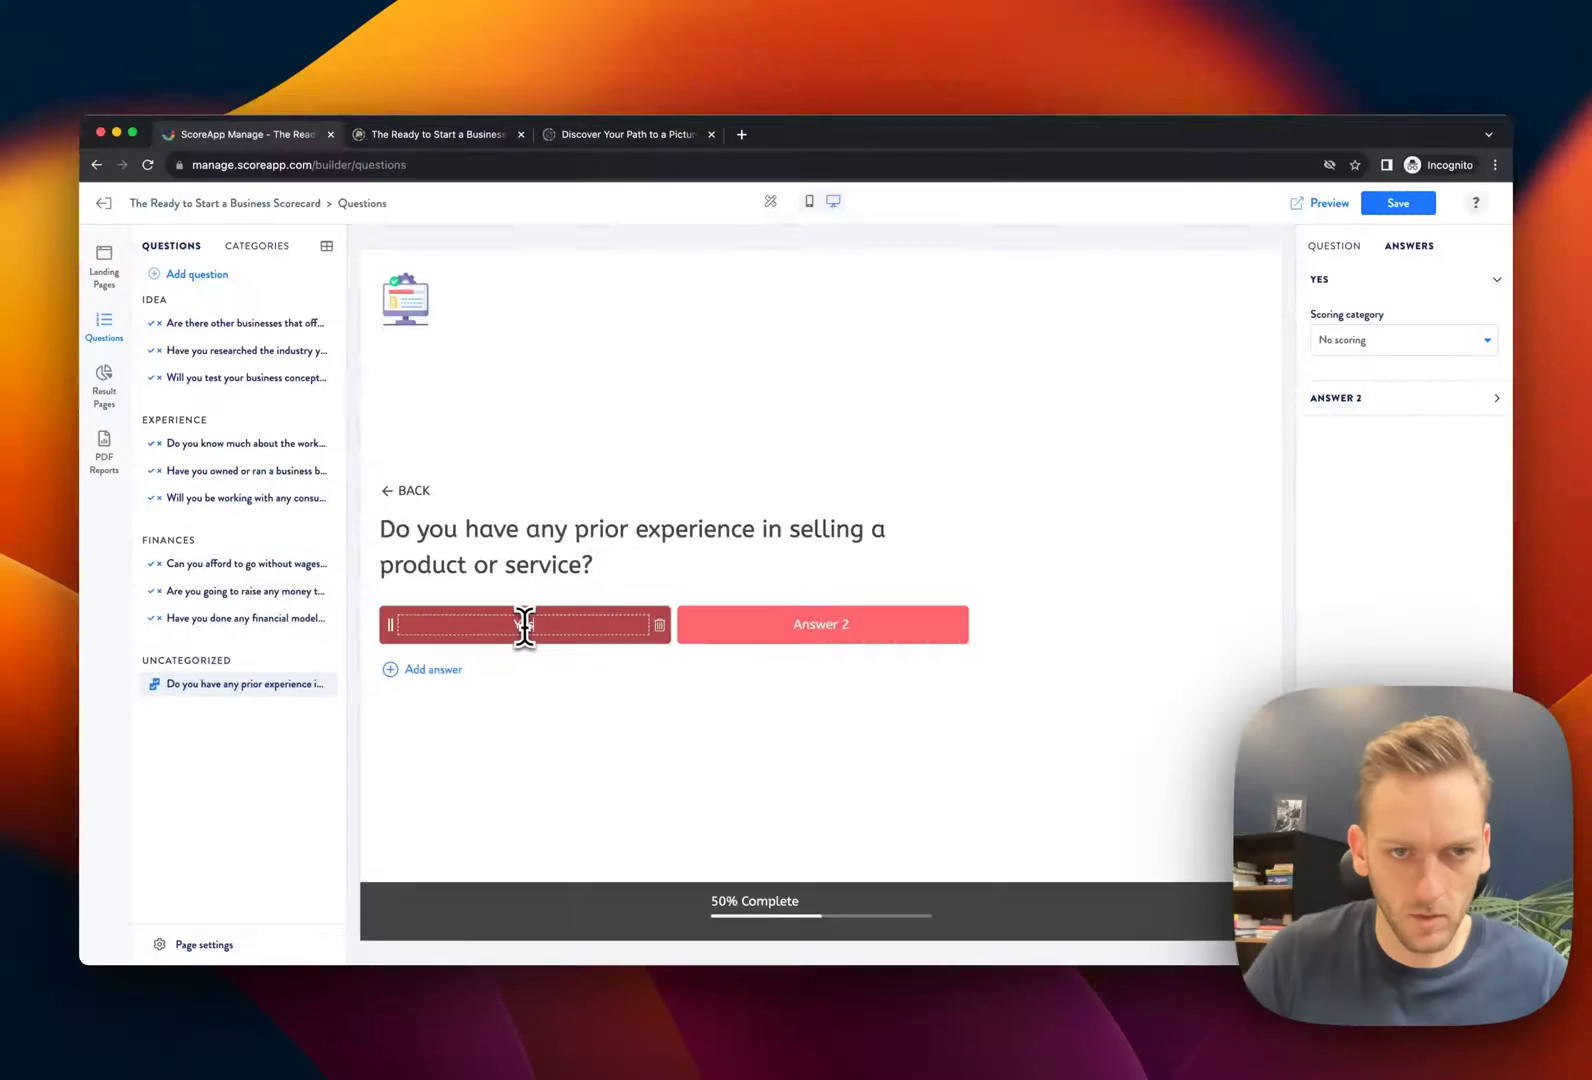
type("day!")
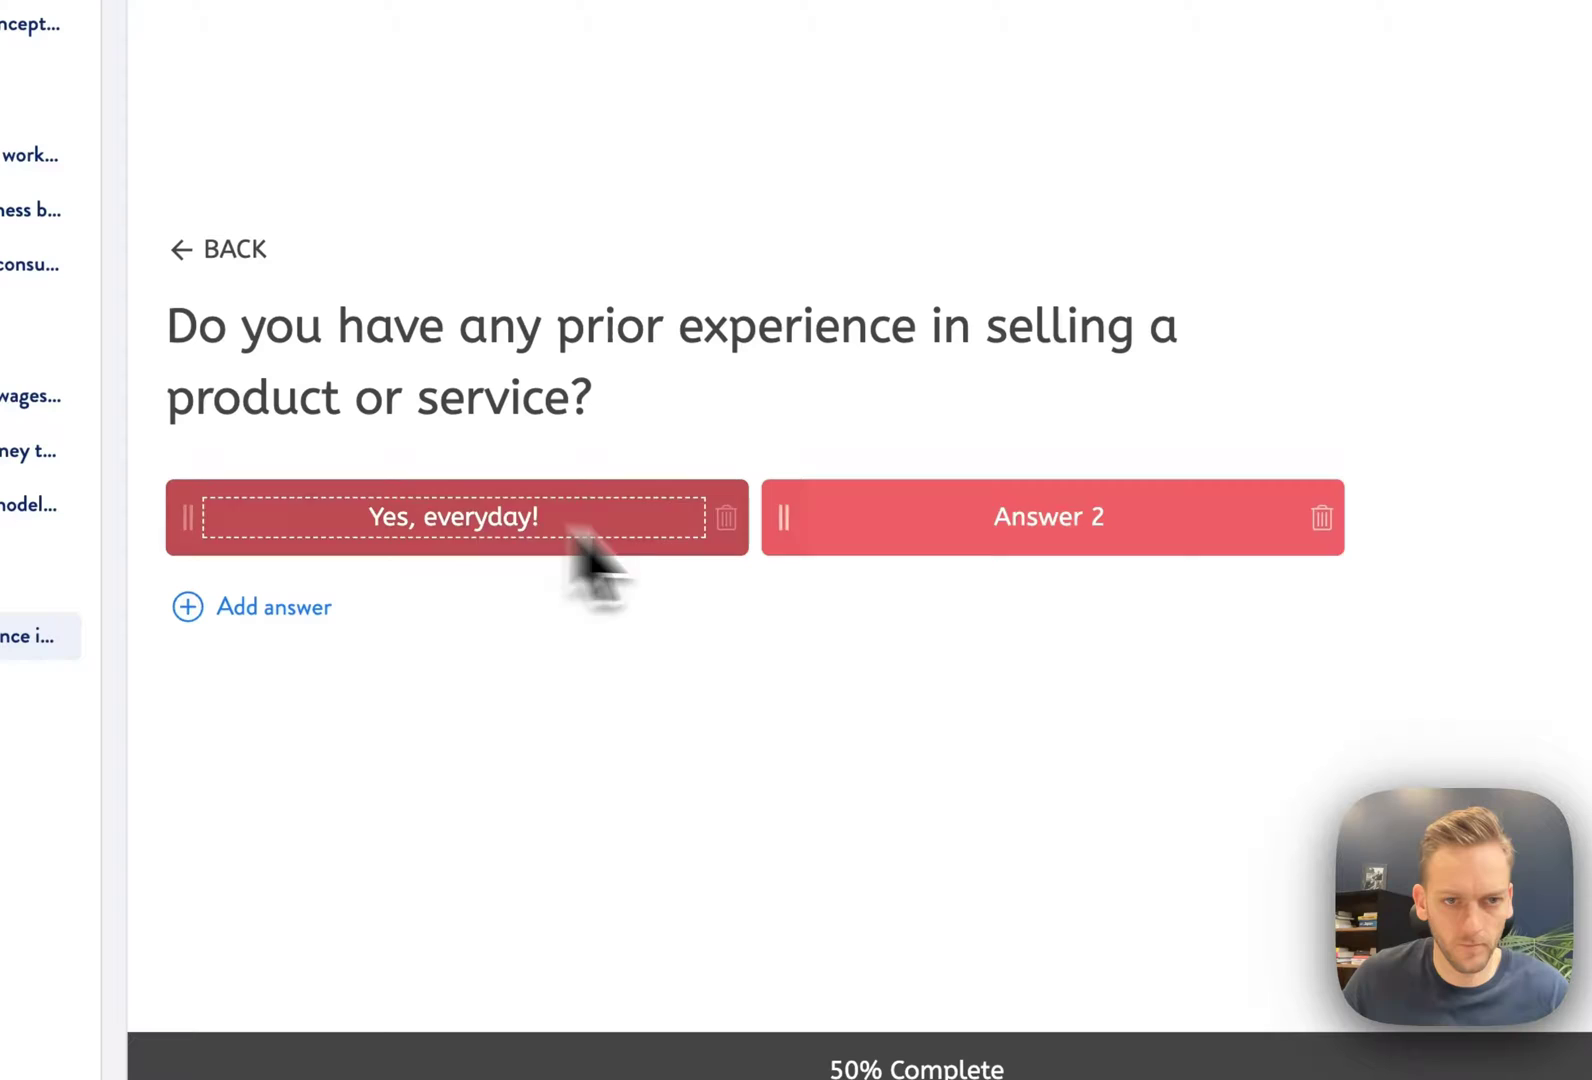
left_click(1031, 505)
triple_click(1105, 518)
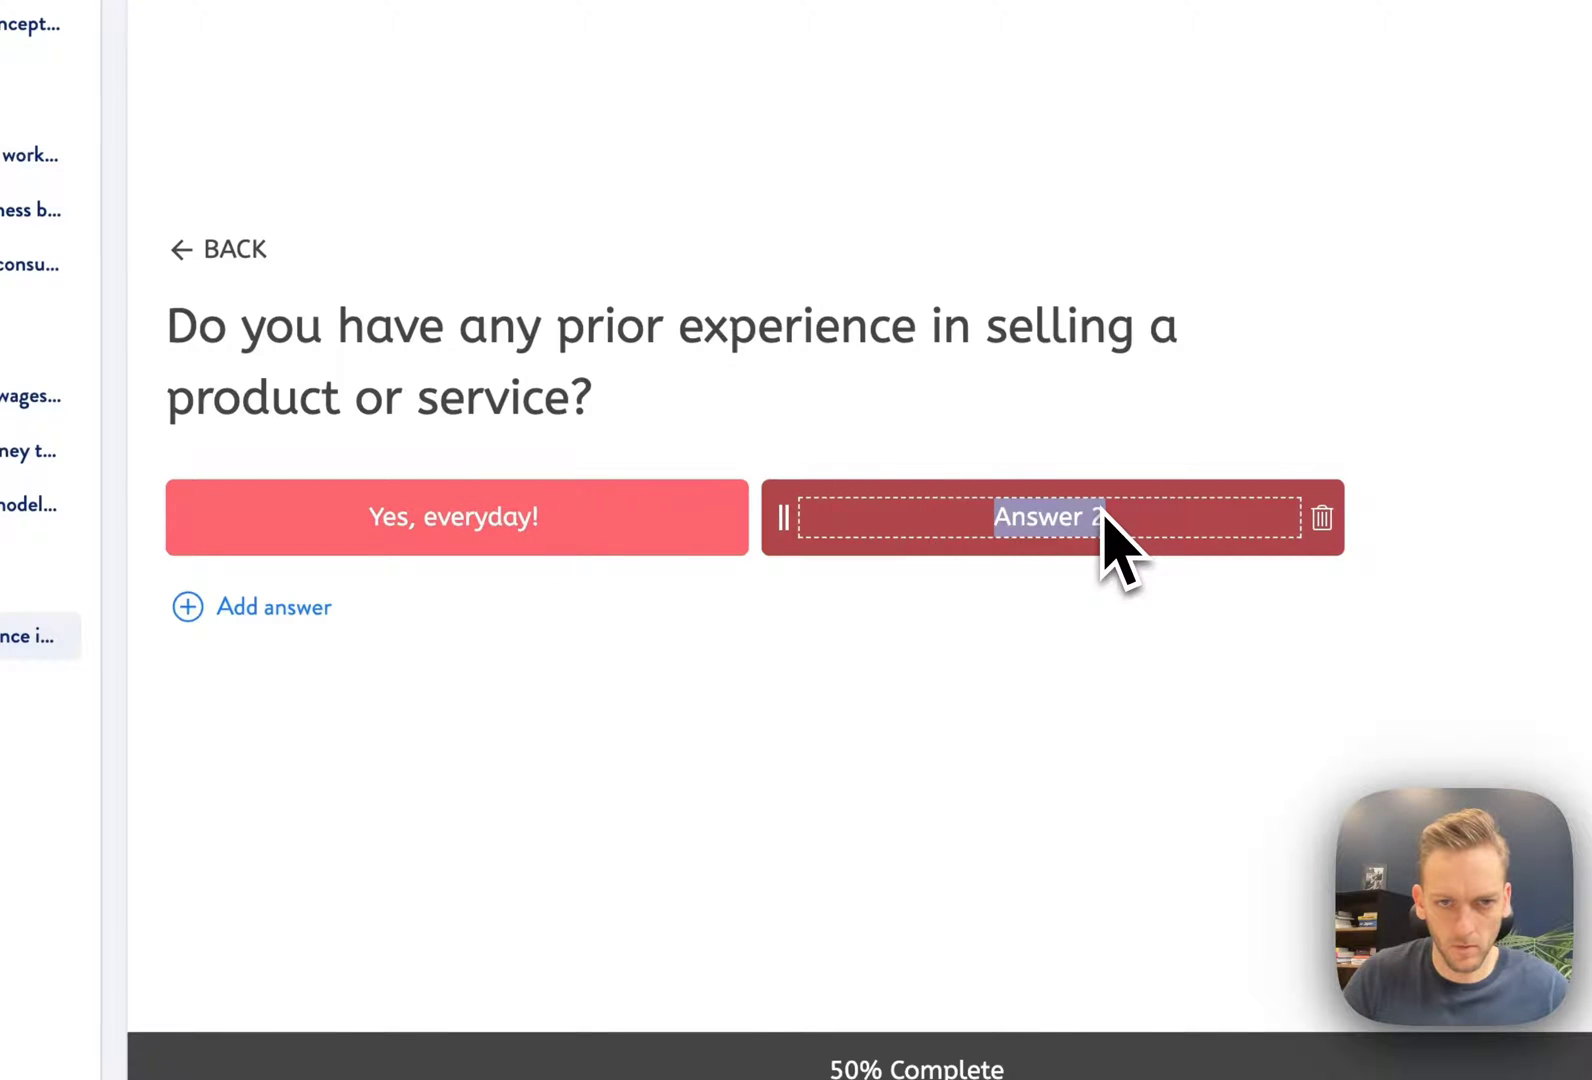
type("I've done some sales")
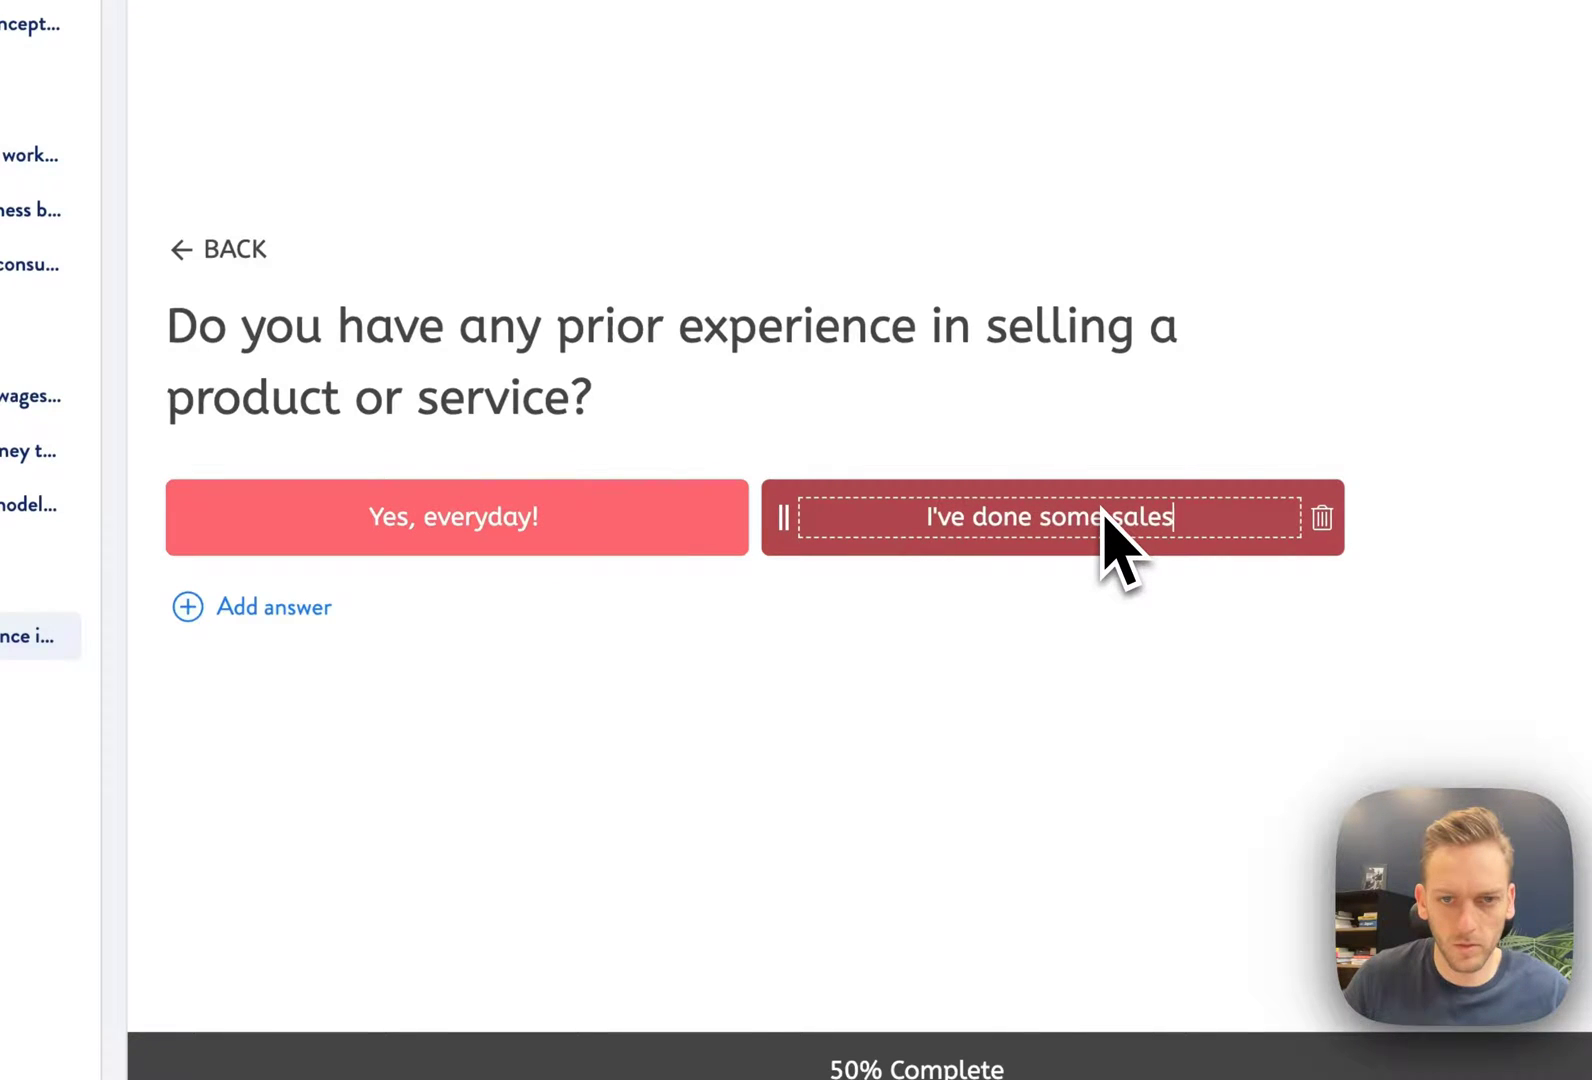
left_click(302, 610)
triple_click(1285, 451)
type("None")
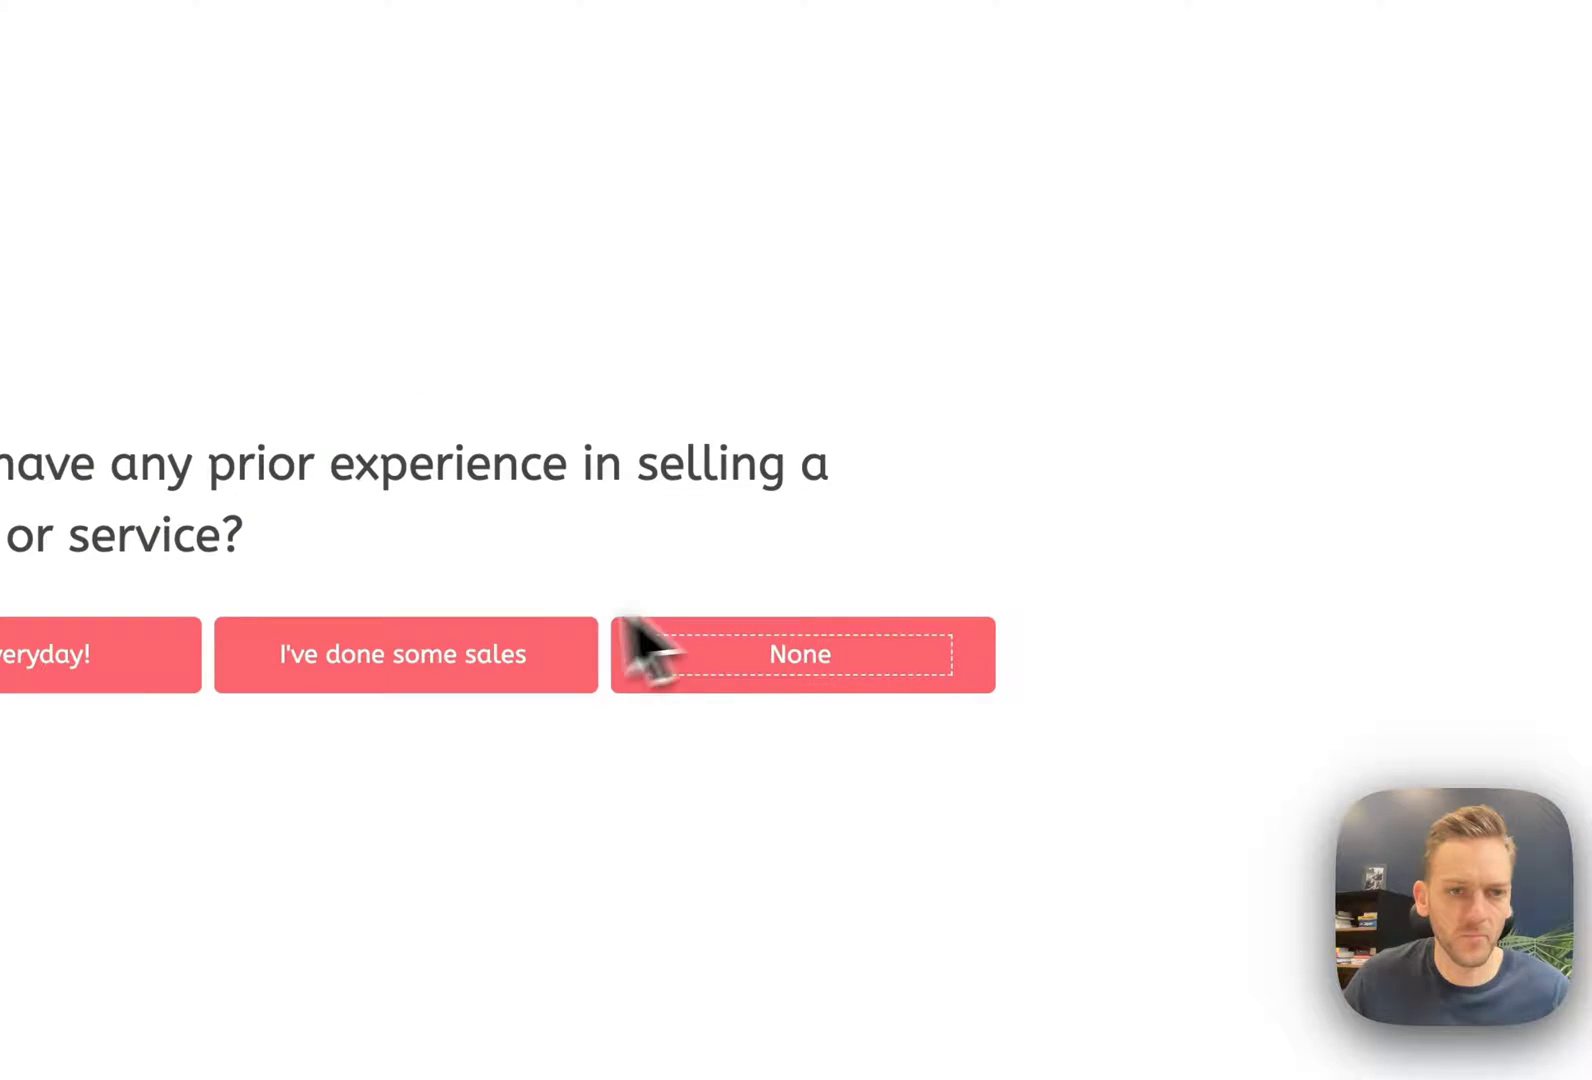
left_click(61, 657)
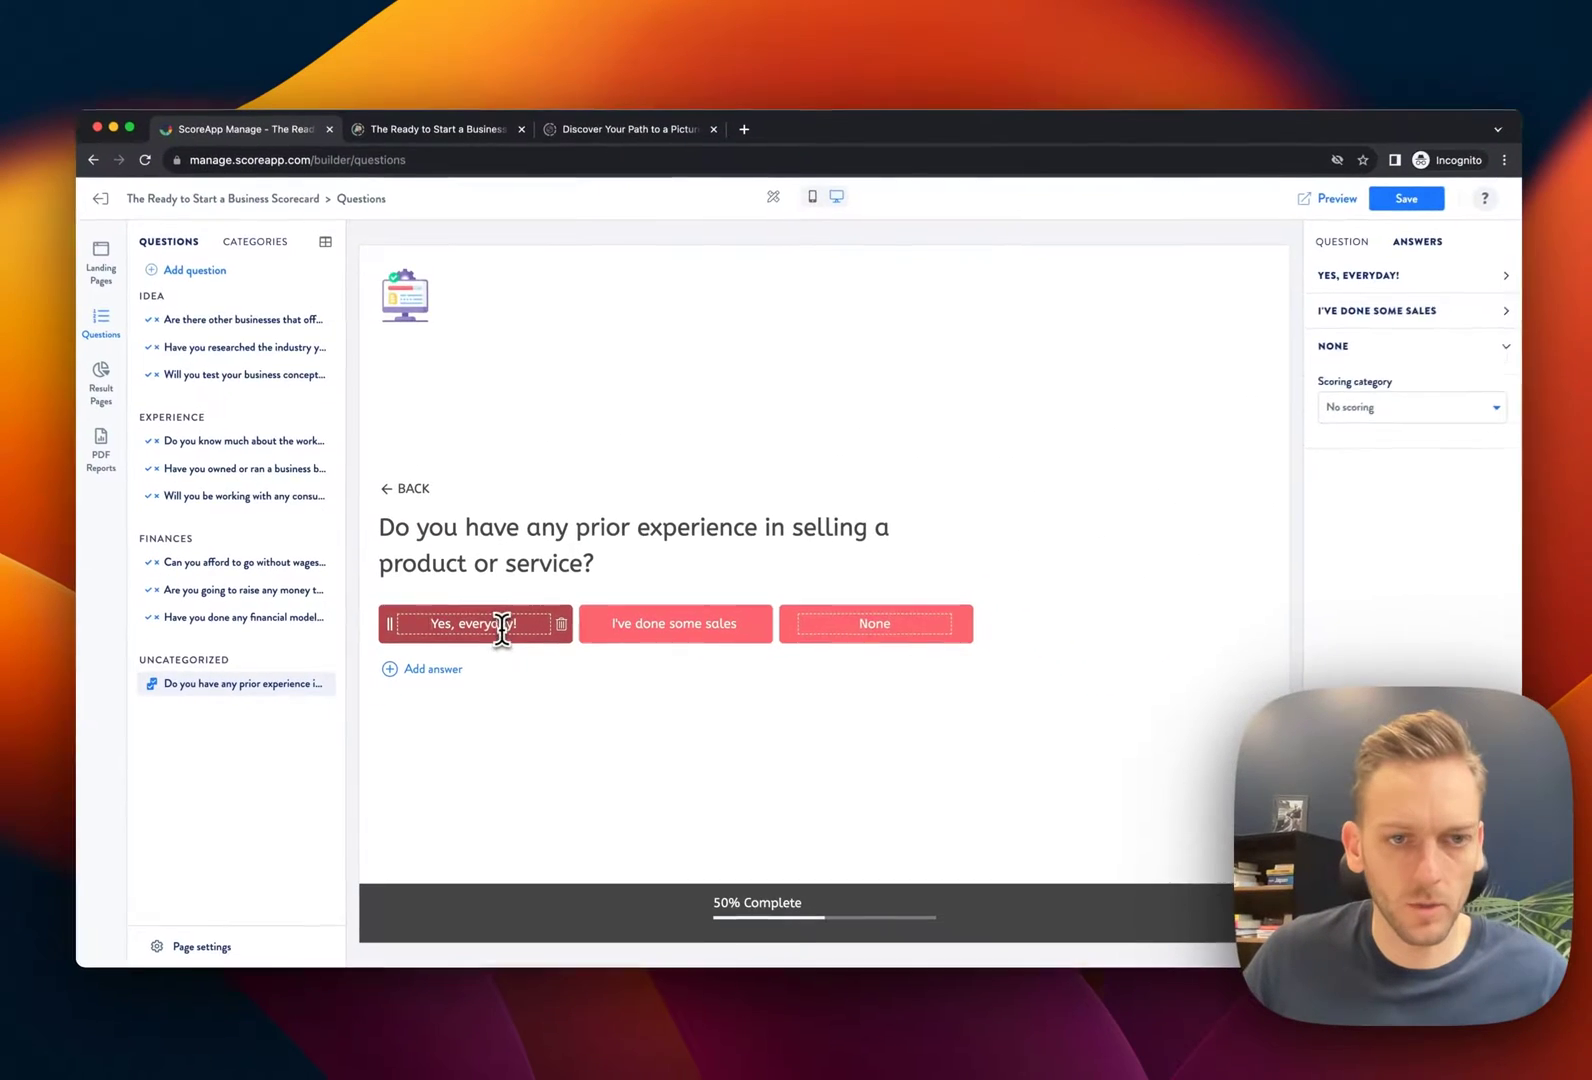
Create a new Sales scoring category and give 'Yes, everyday!' a score of 10
left_click(501, 625)
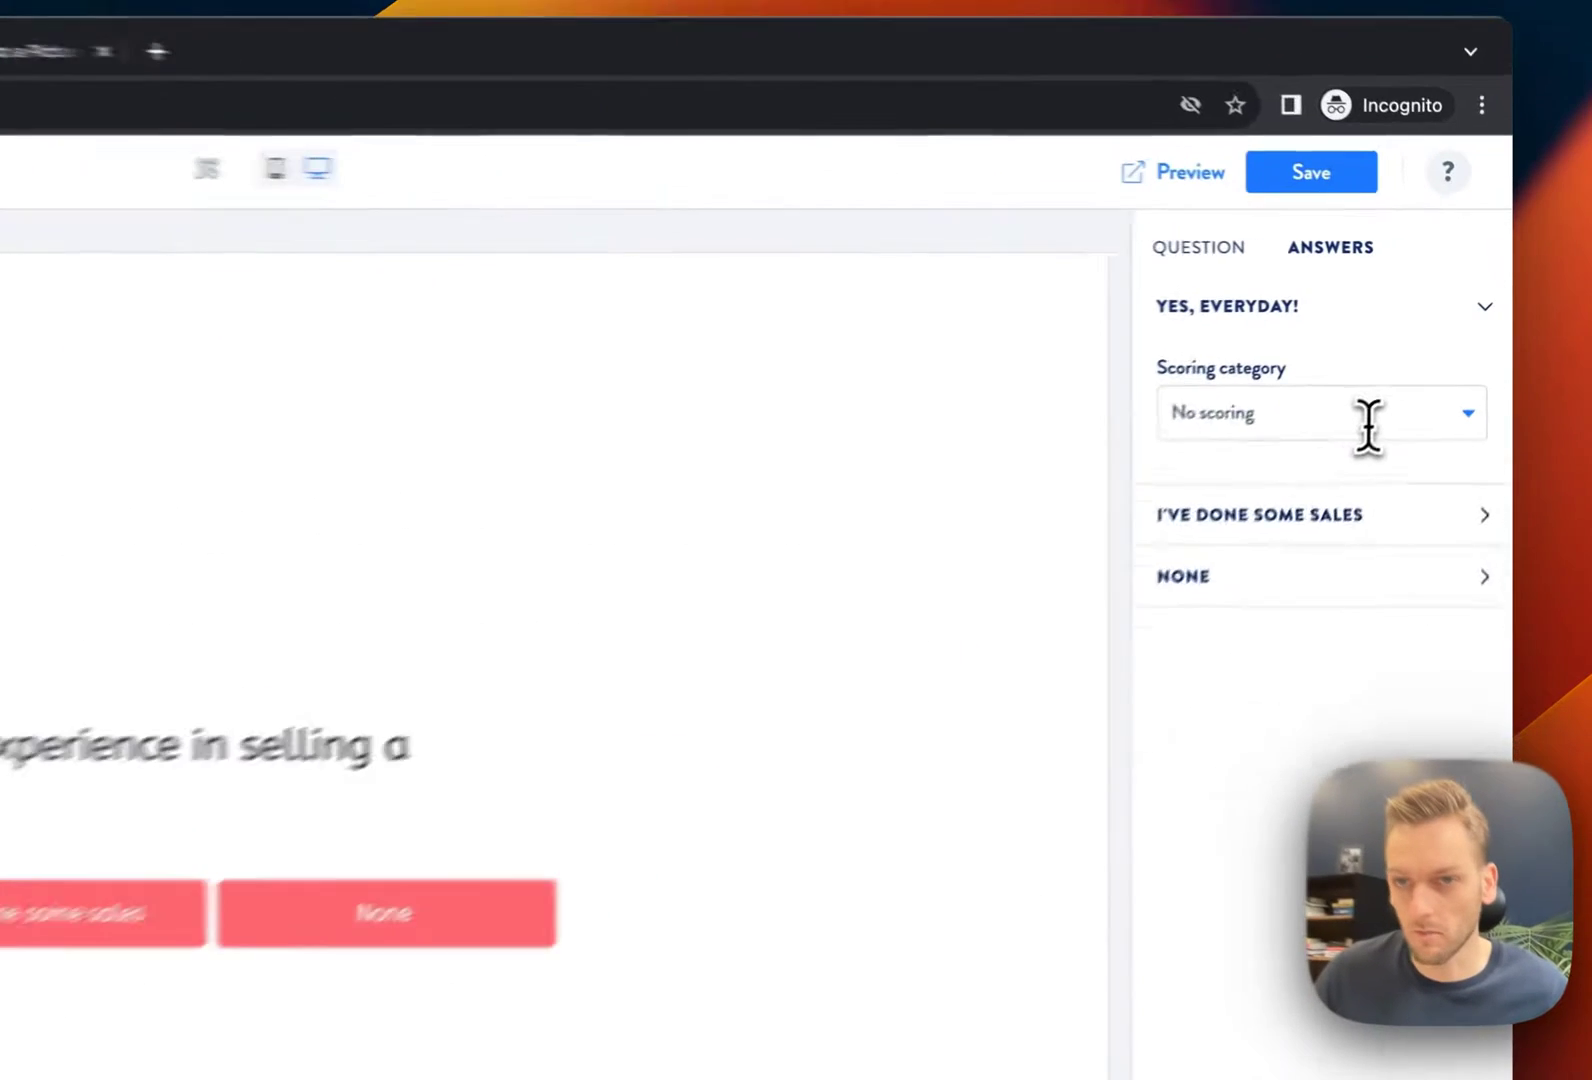
left_click(1406, 341)
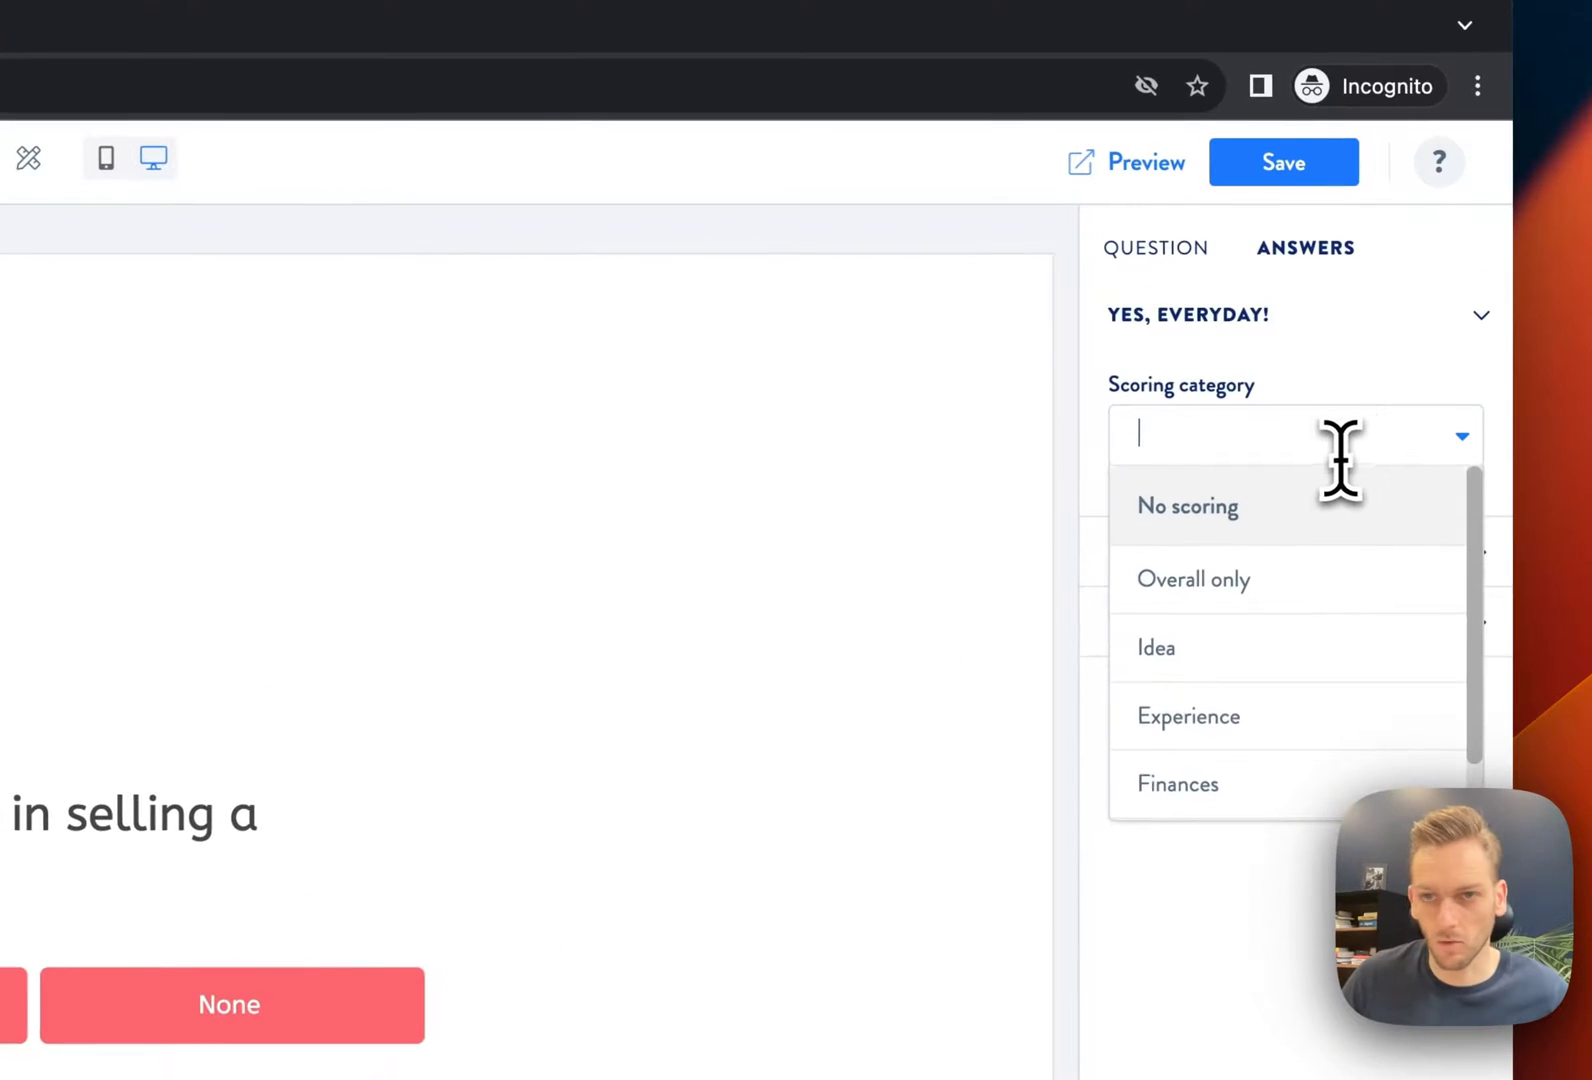
scroll(1421, 387, "down", 1)
scroll(1335, 550, "up", 1)
scroll(1355, 620, "down", 1)
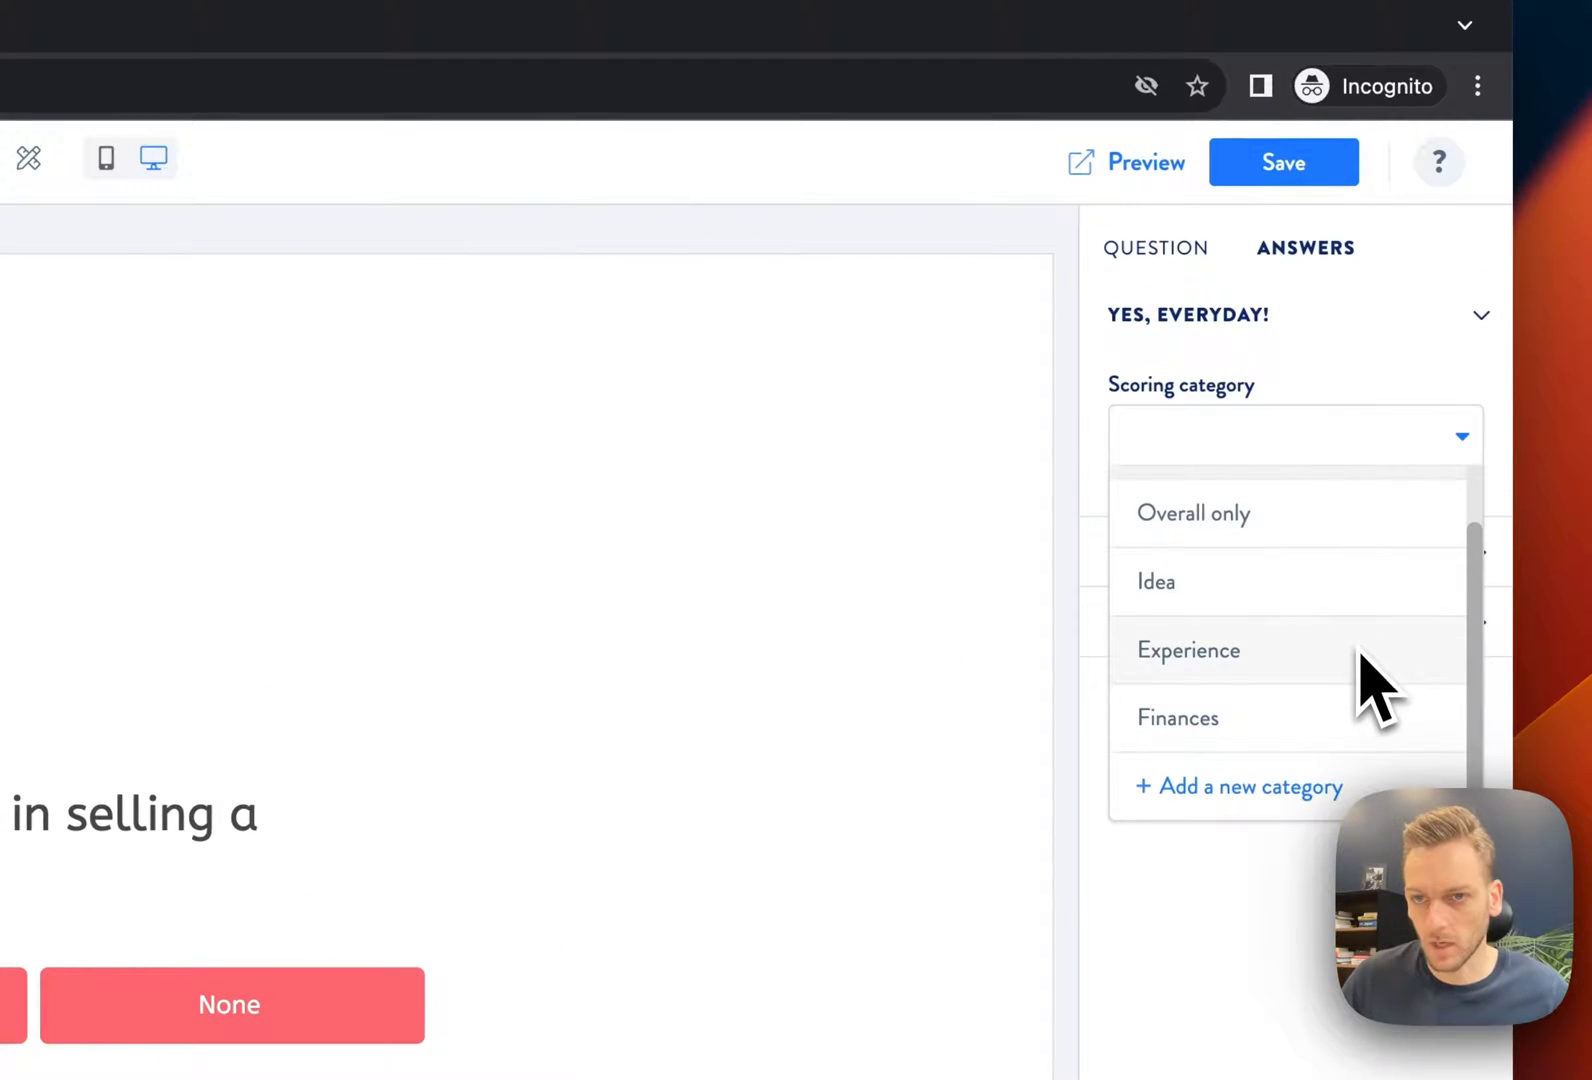
type("Sales")
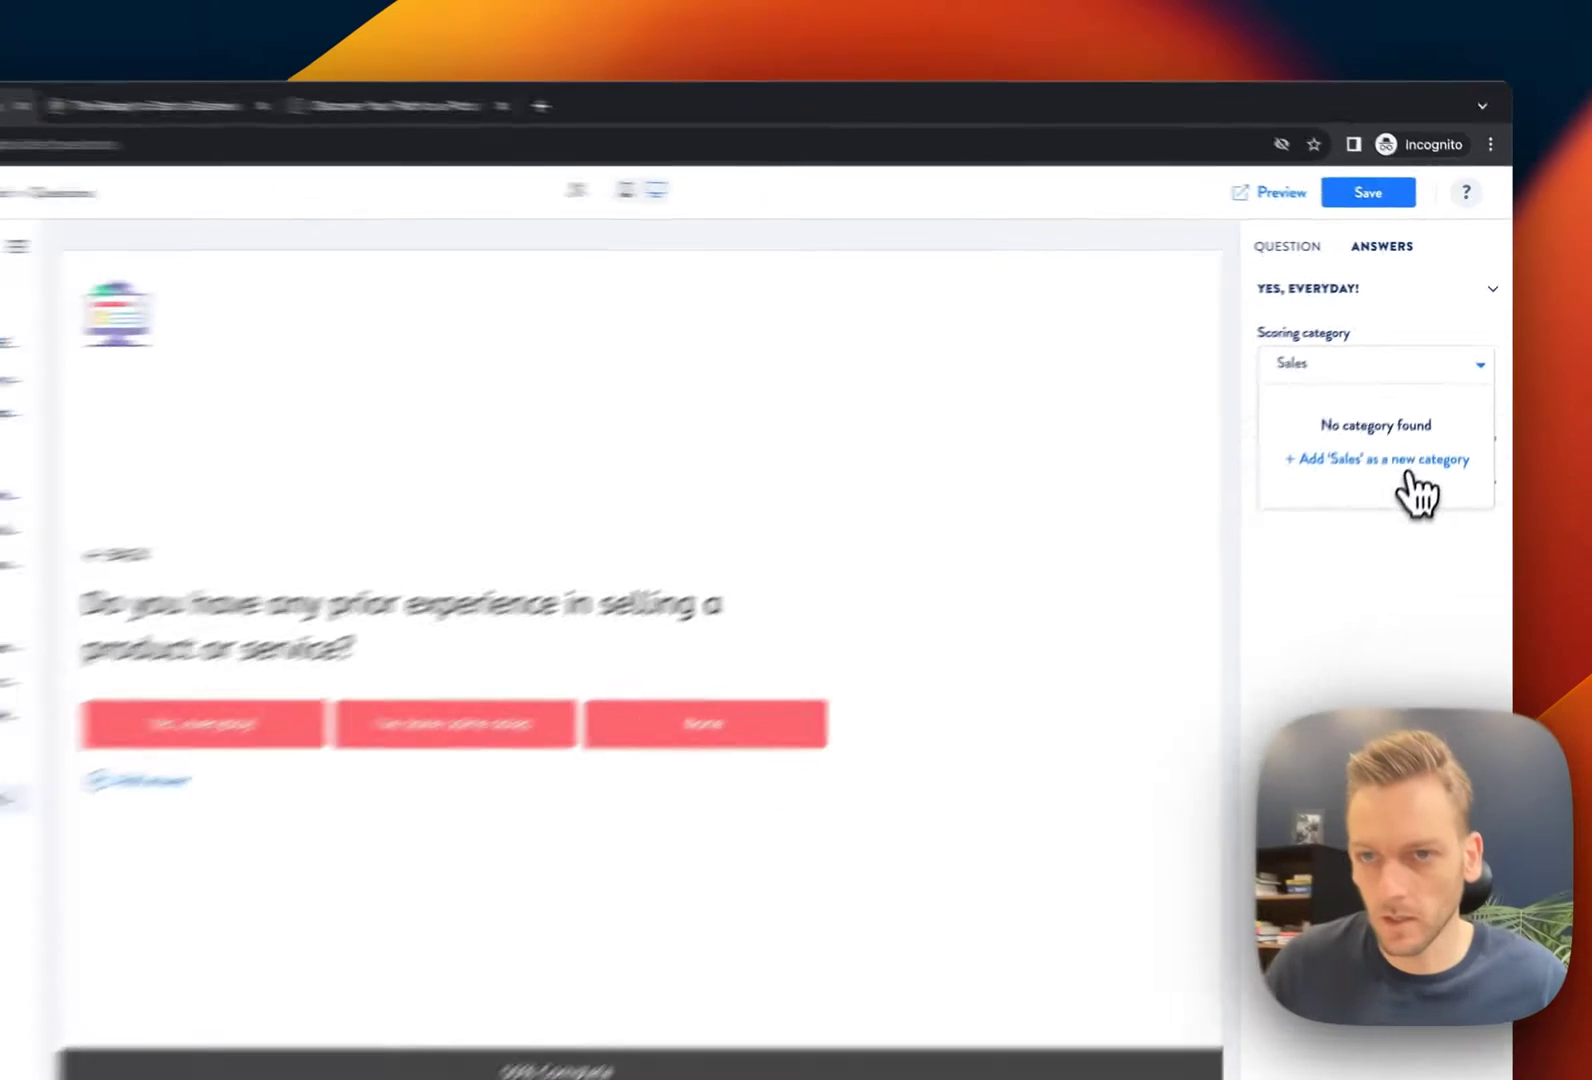
left_click(1412, 470)
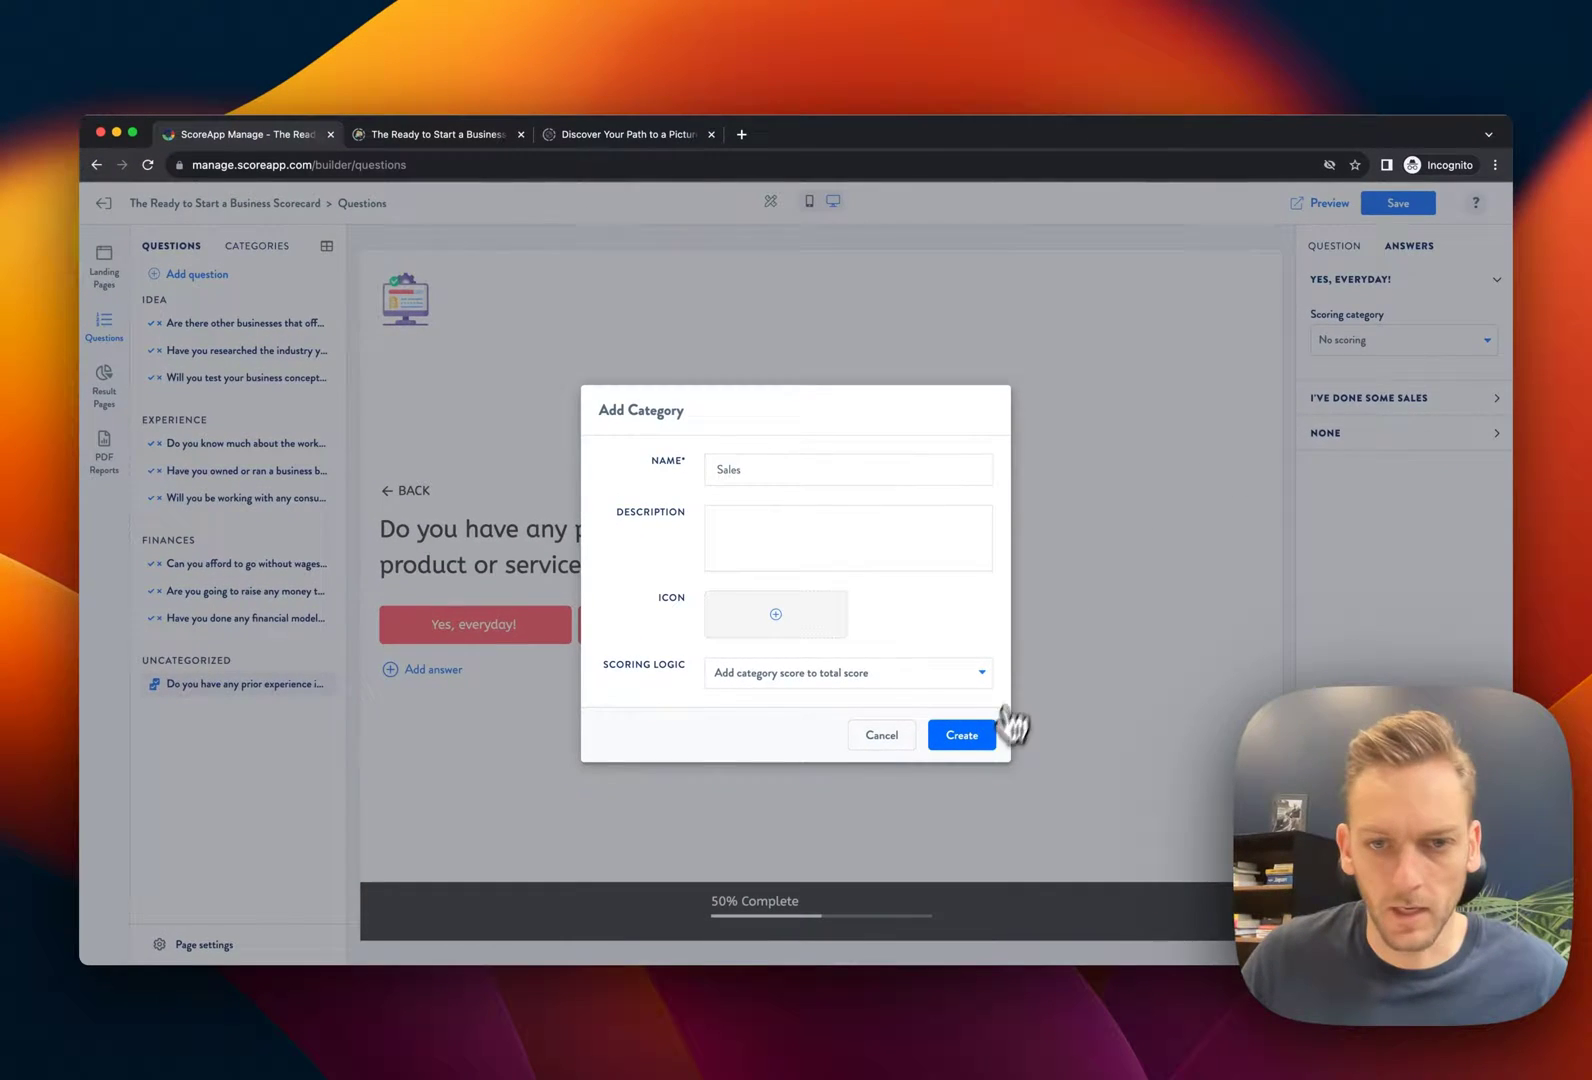
left_click(962, 736)
left_click(1350, 407)
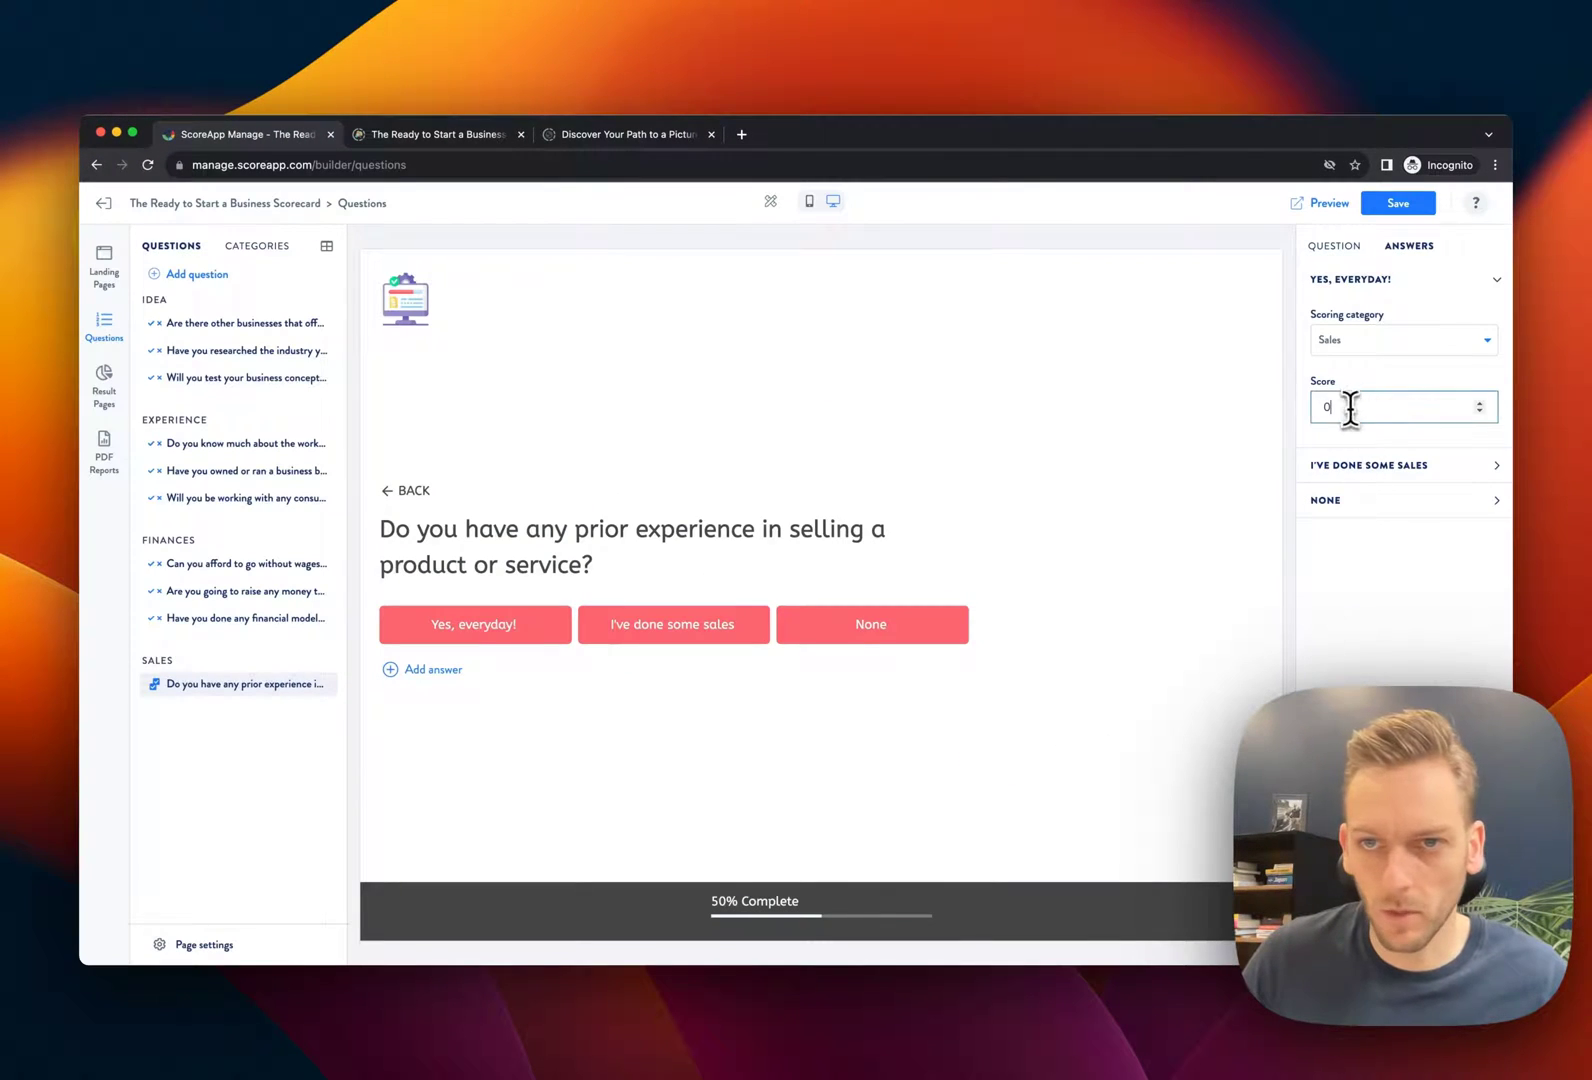
type("10")
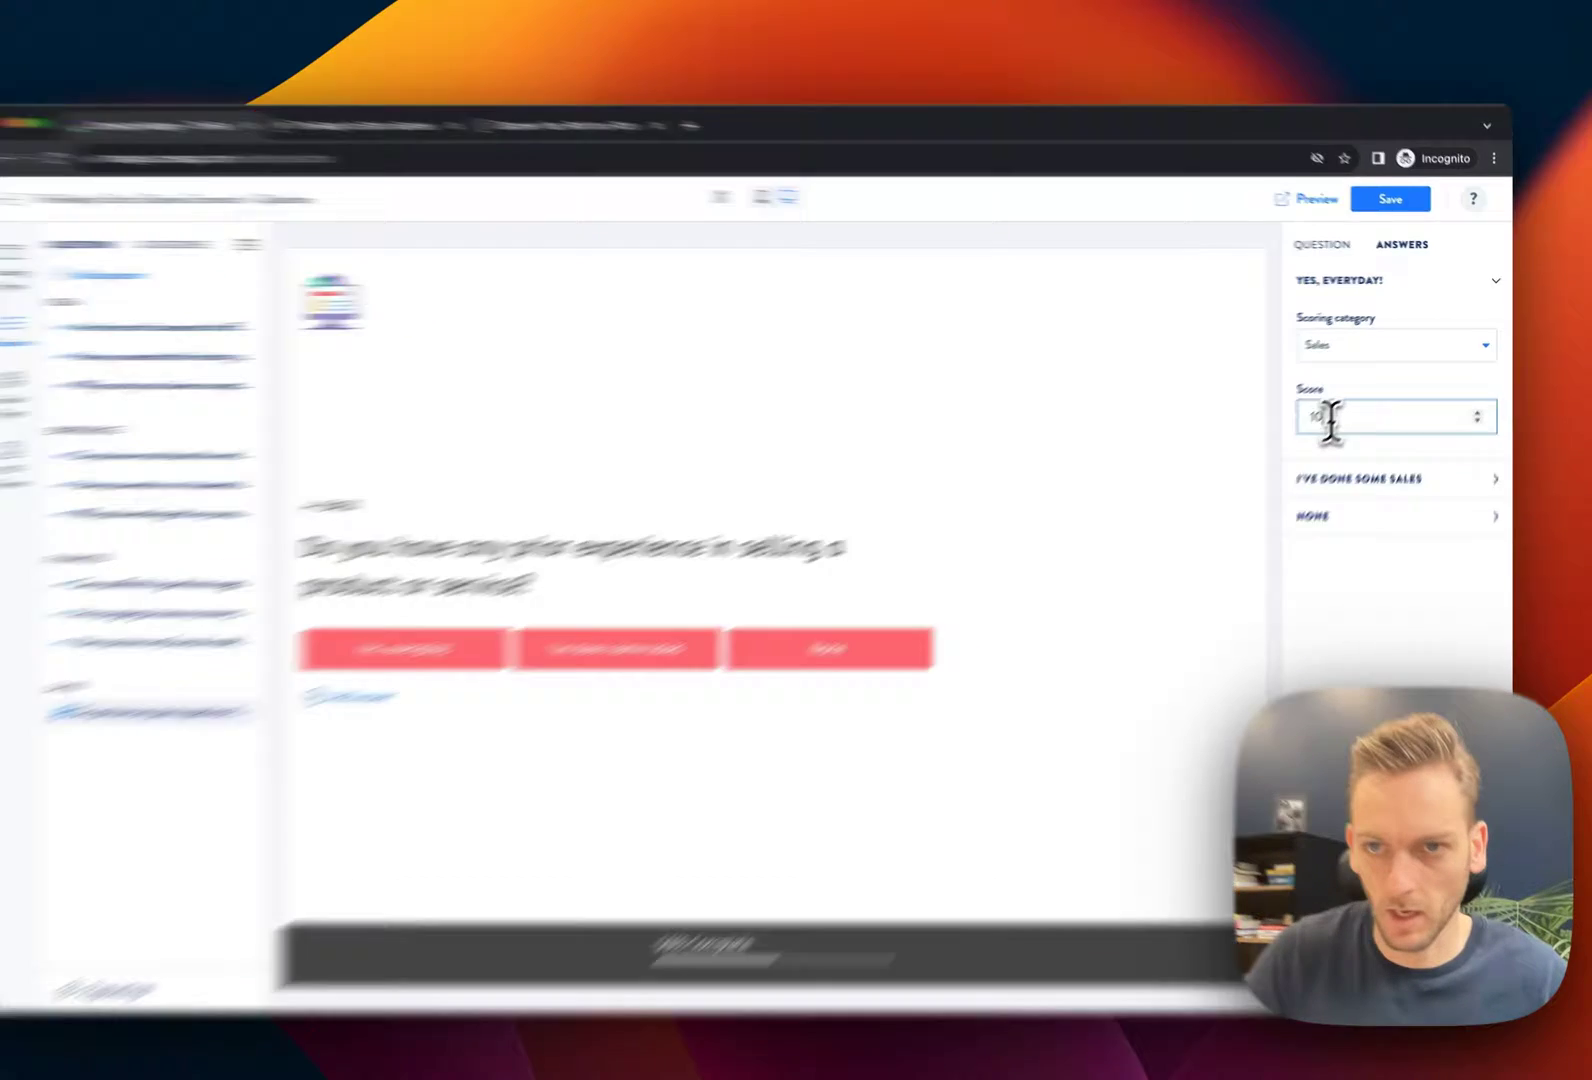
Assign 'I've done some sales' to the Sales category with a score of 4
left_click(1378, 466)
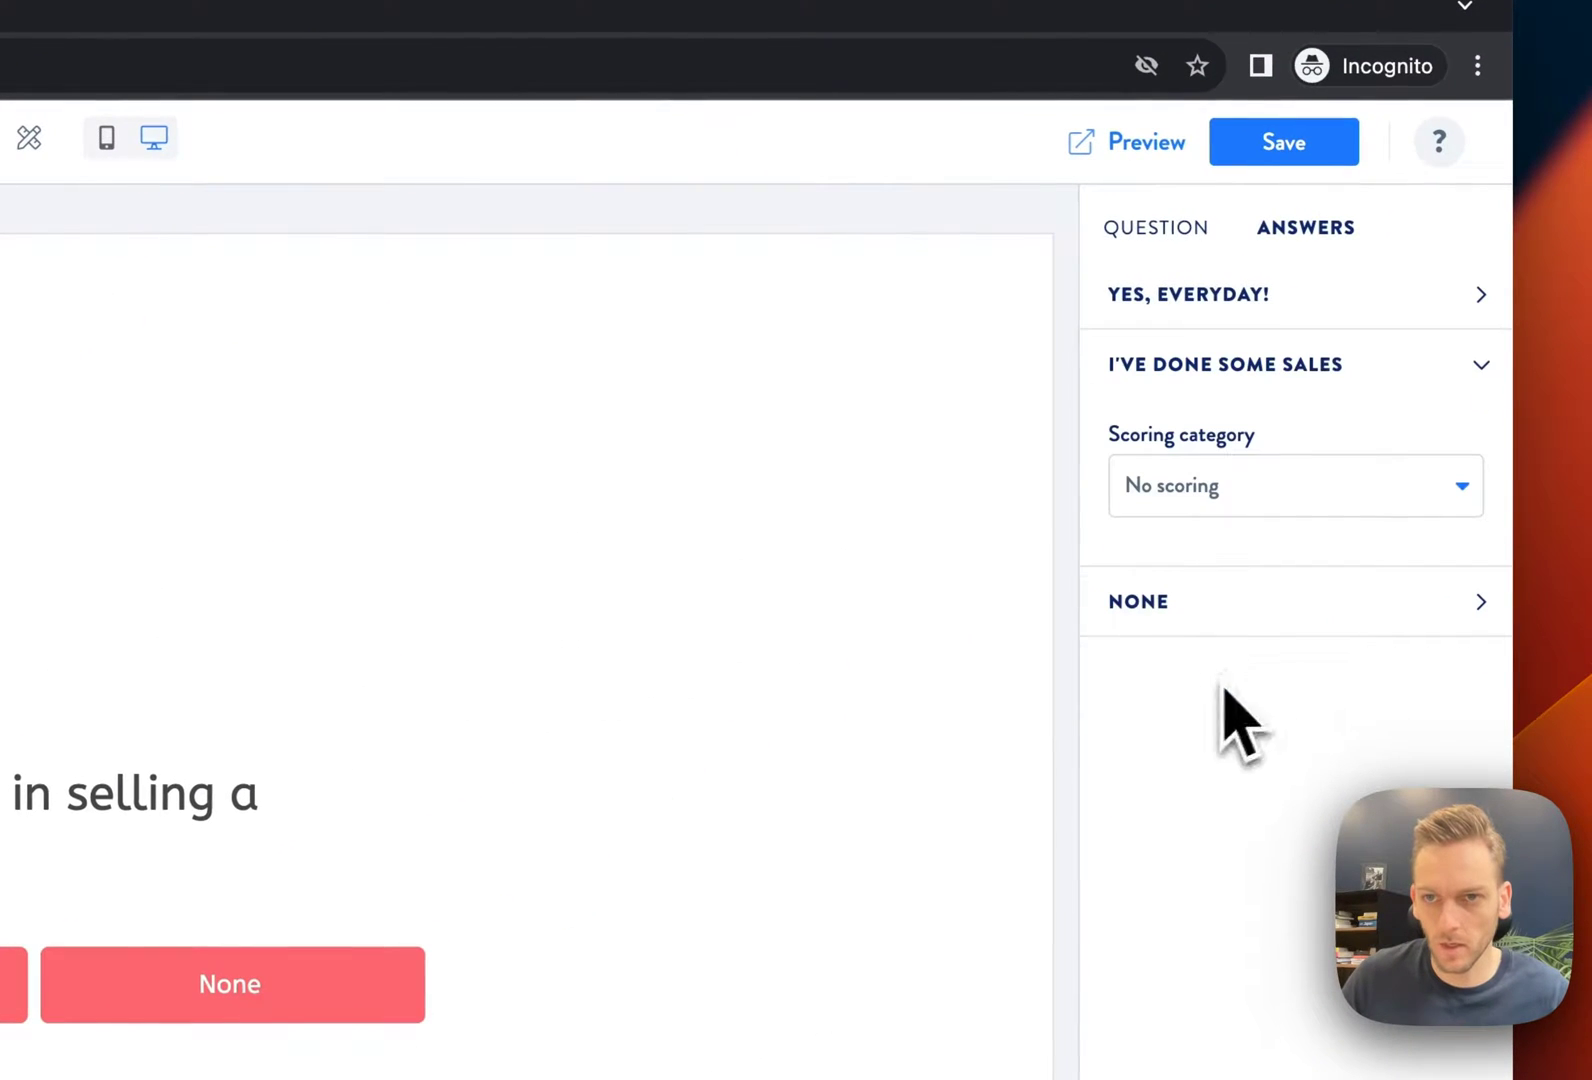
left_click(1243, 490)
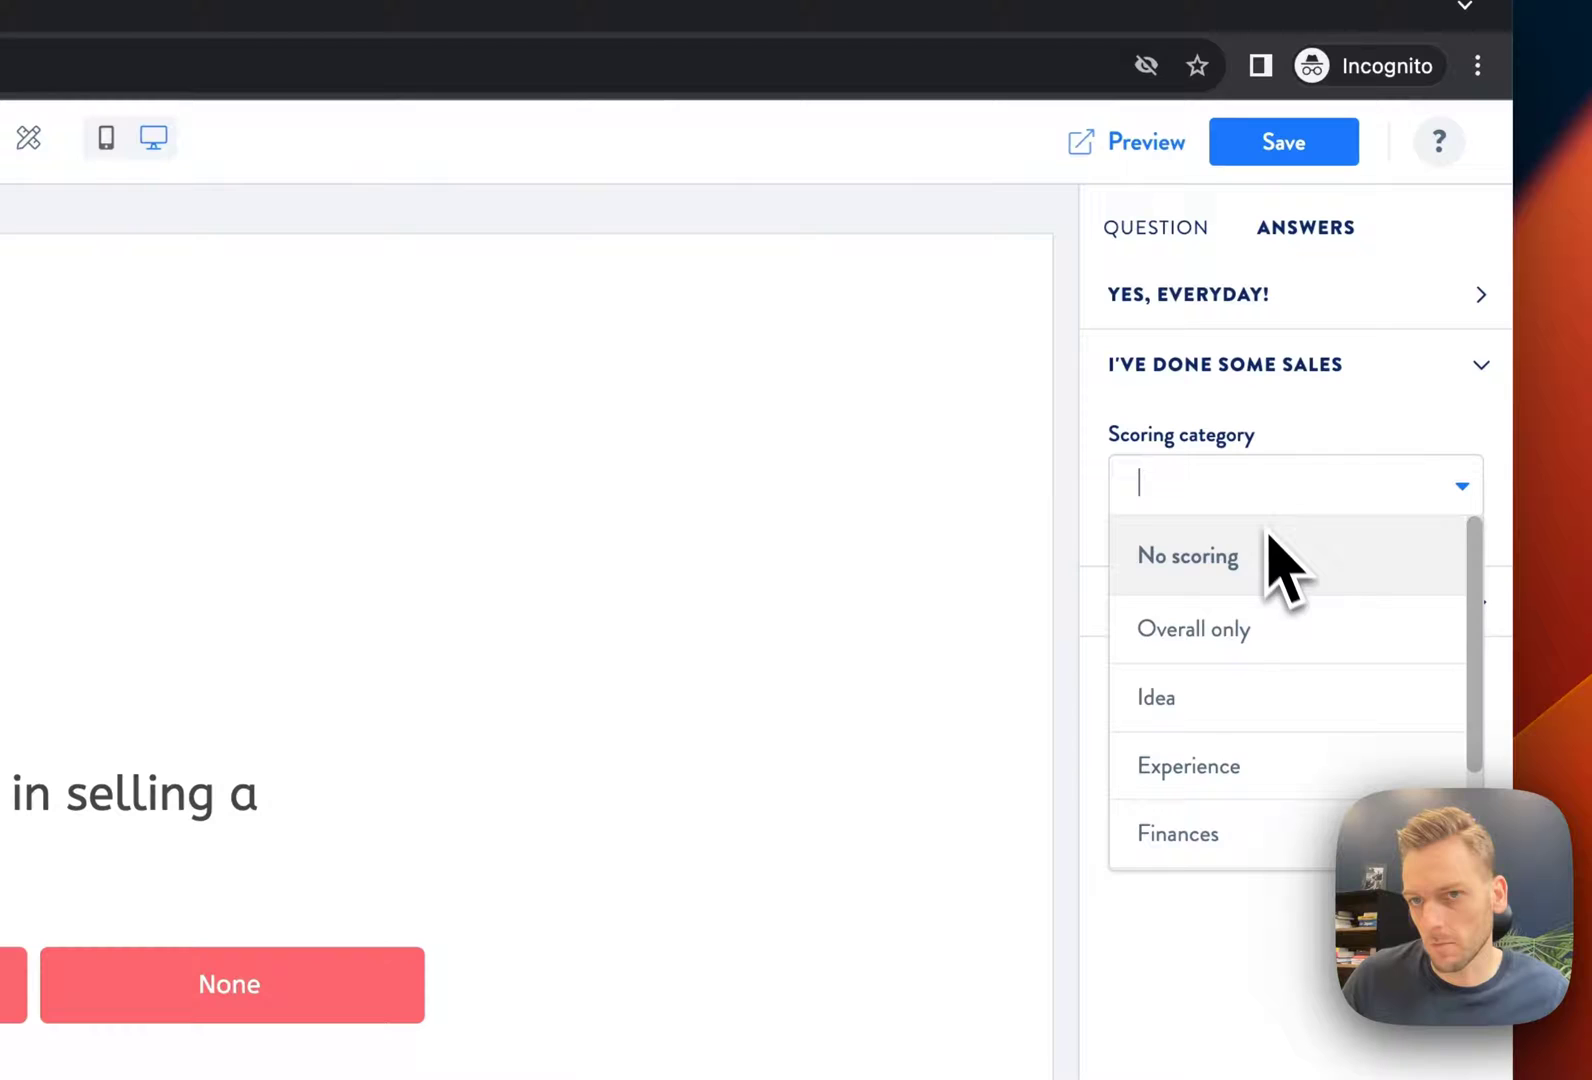
scroll(1240, 700, "down", 1)
left_click(1229, 813)
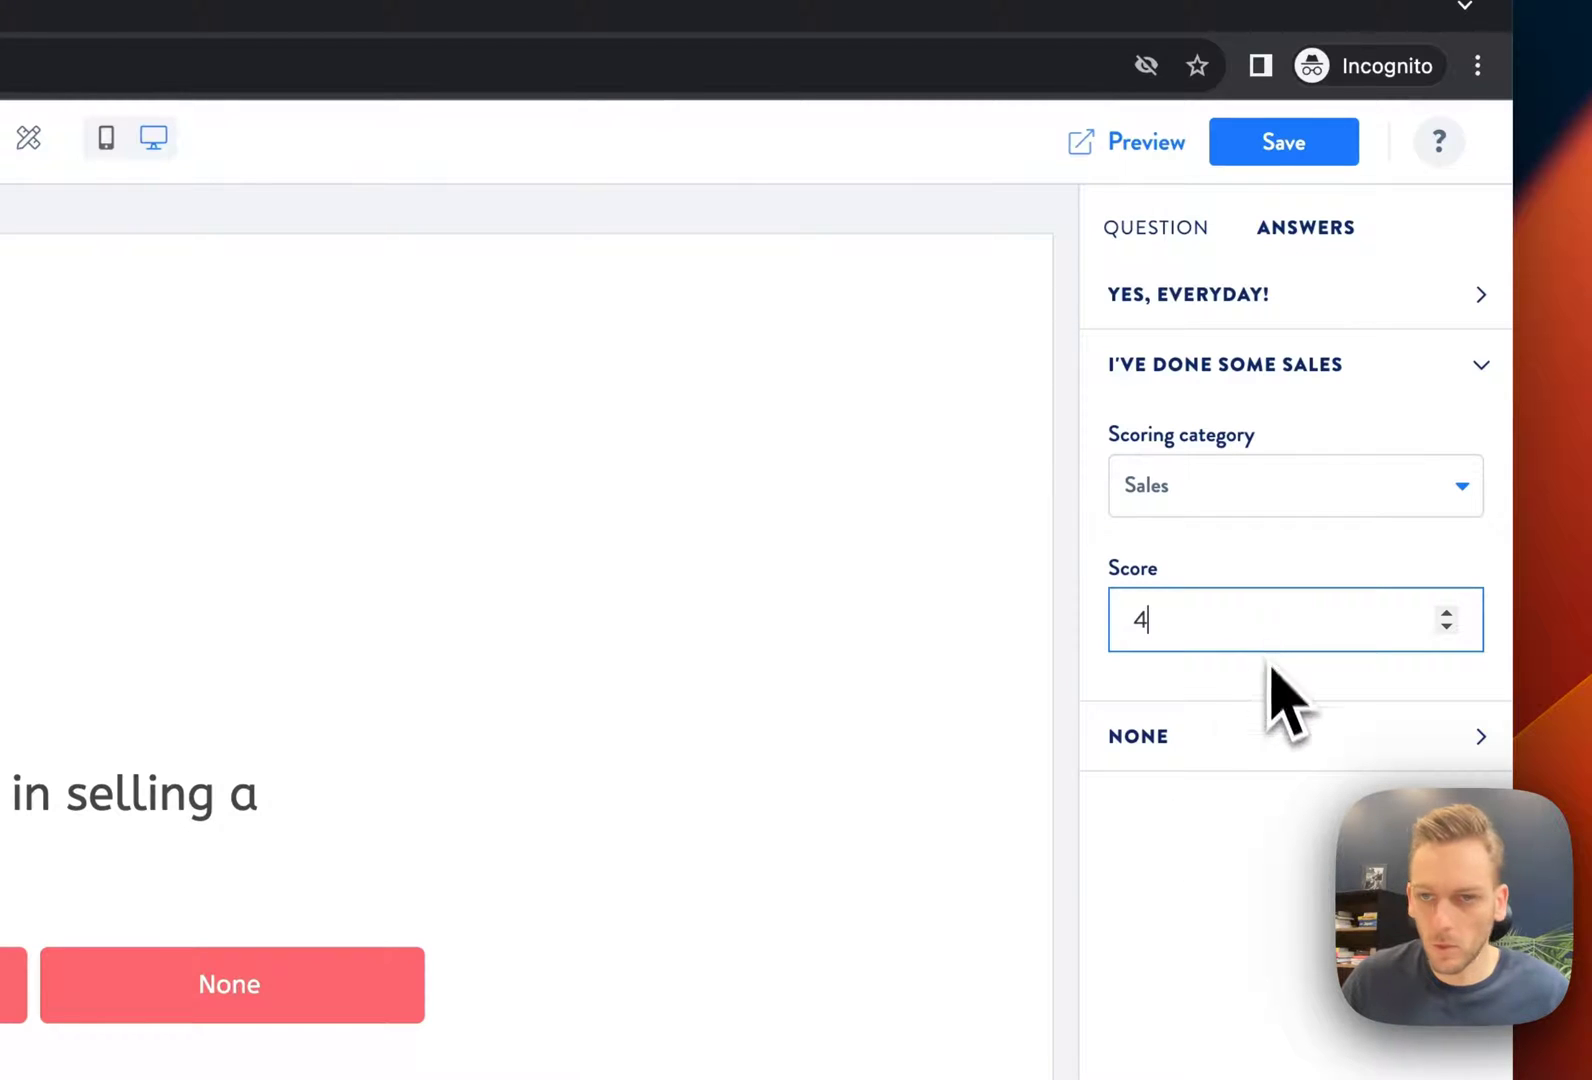
left_click(1245, 740)
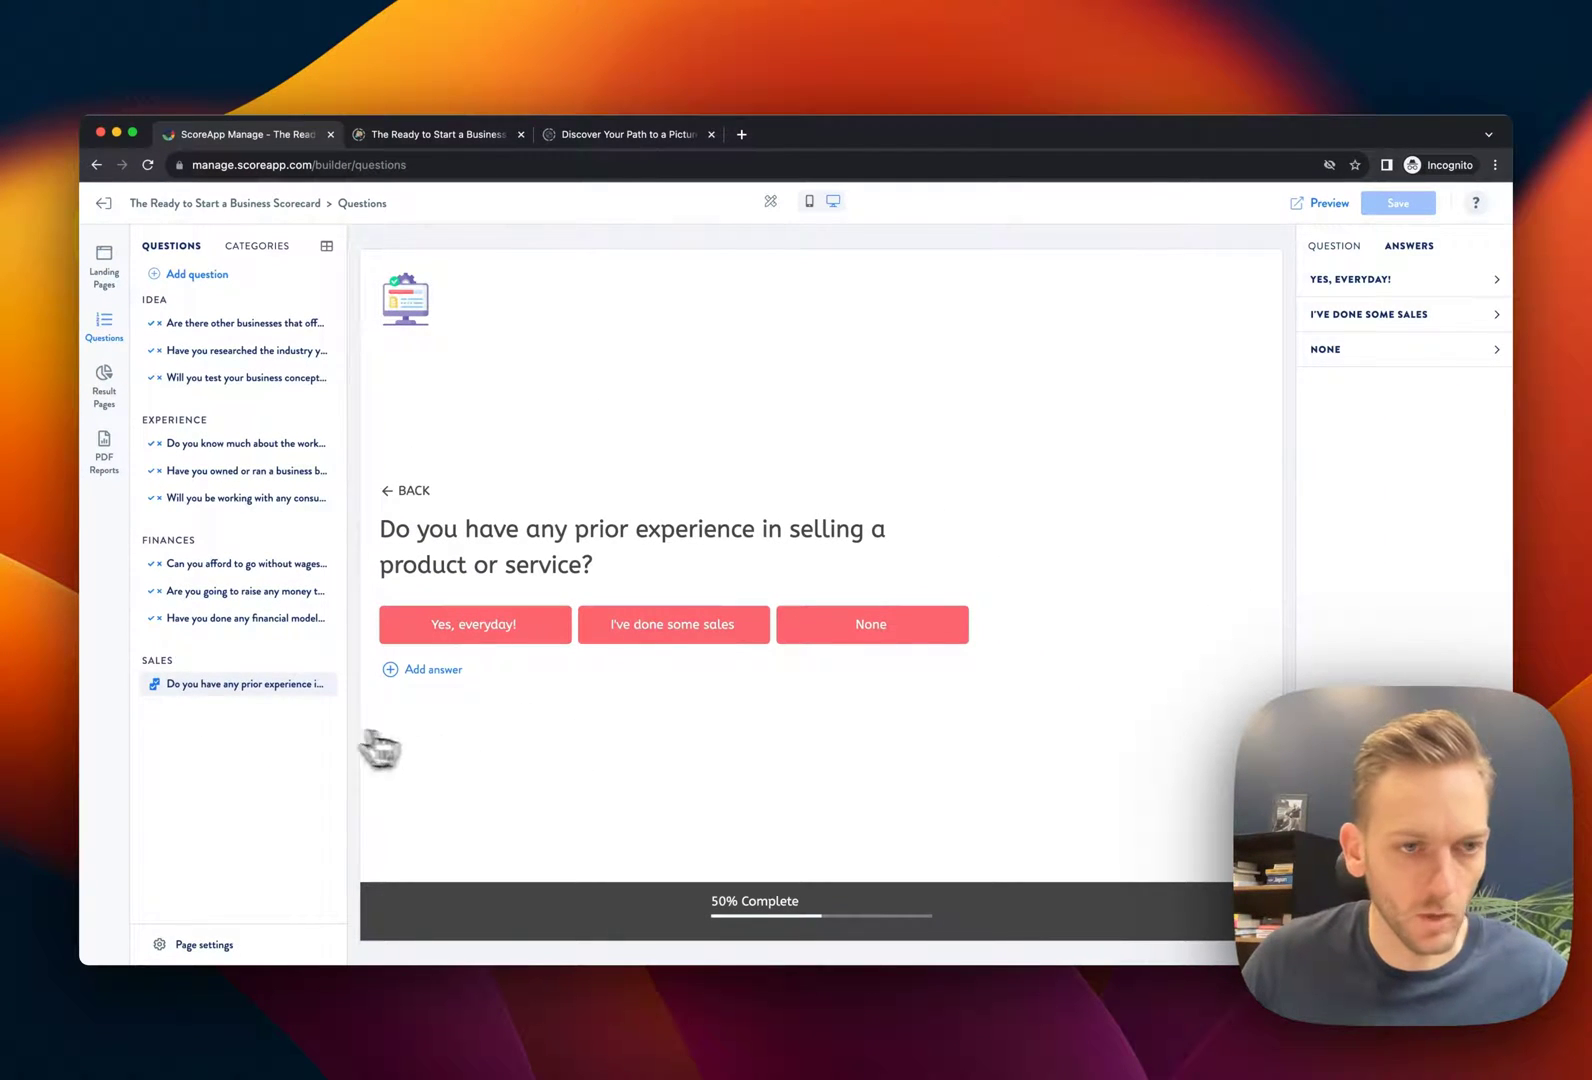
mouse_move(162, 680)
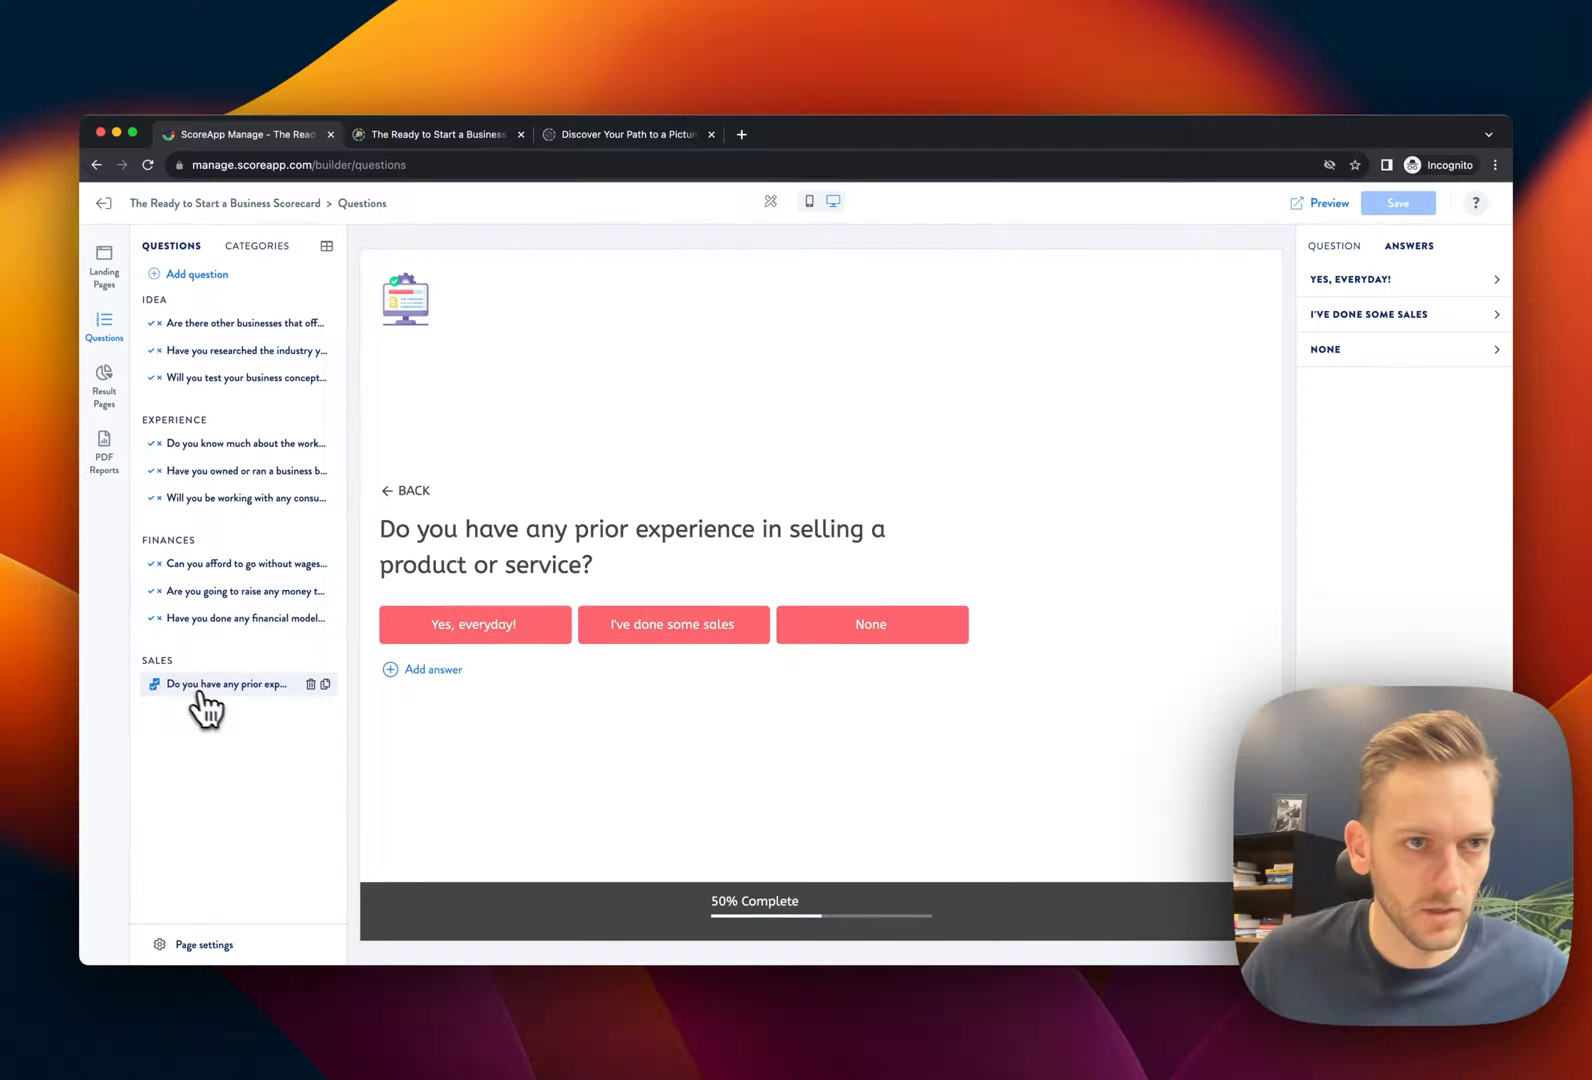
Add a Yes/No/Maybe question: 'How comfortable are you with developing a sales strategy for your business?'
left_click(197, 274)
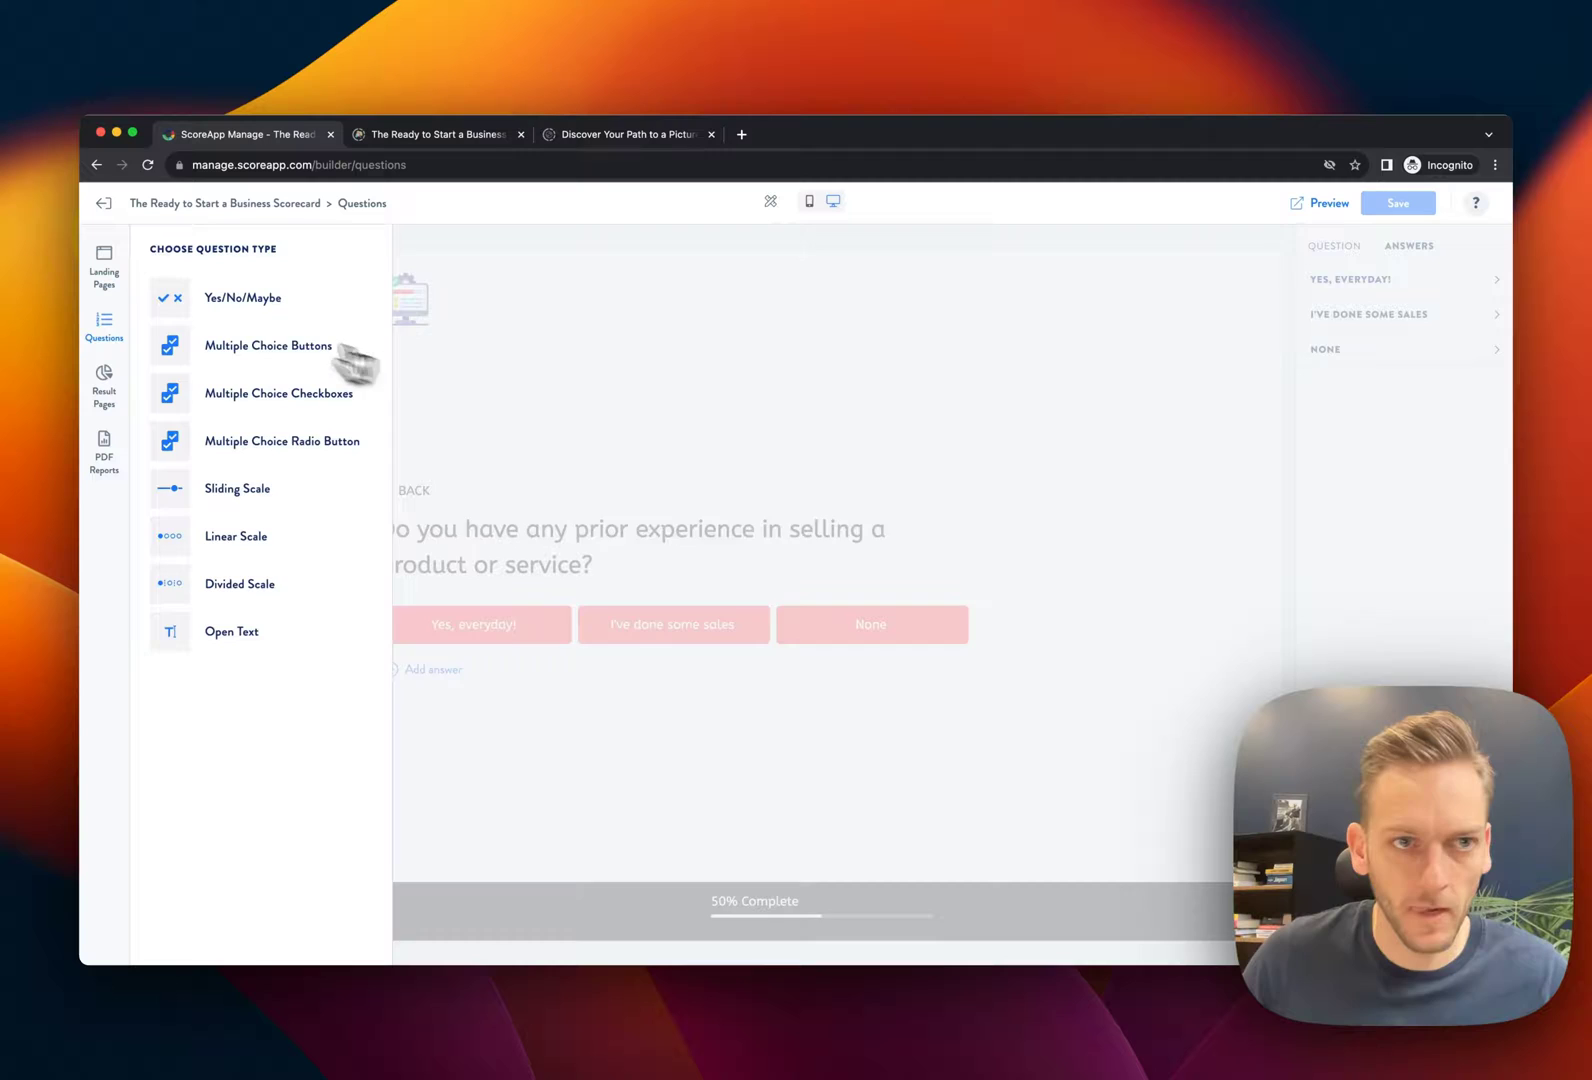
left_click(243, 297)
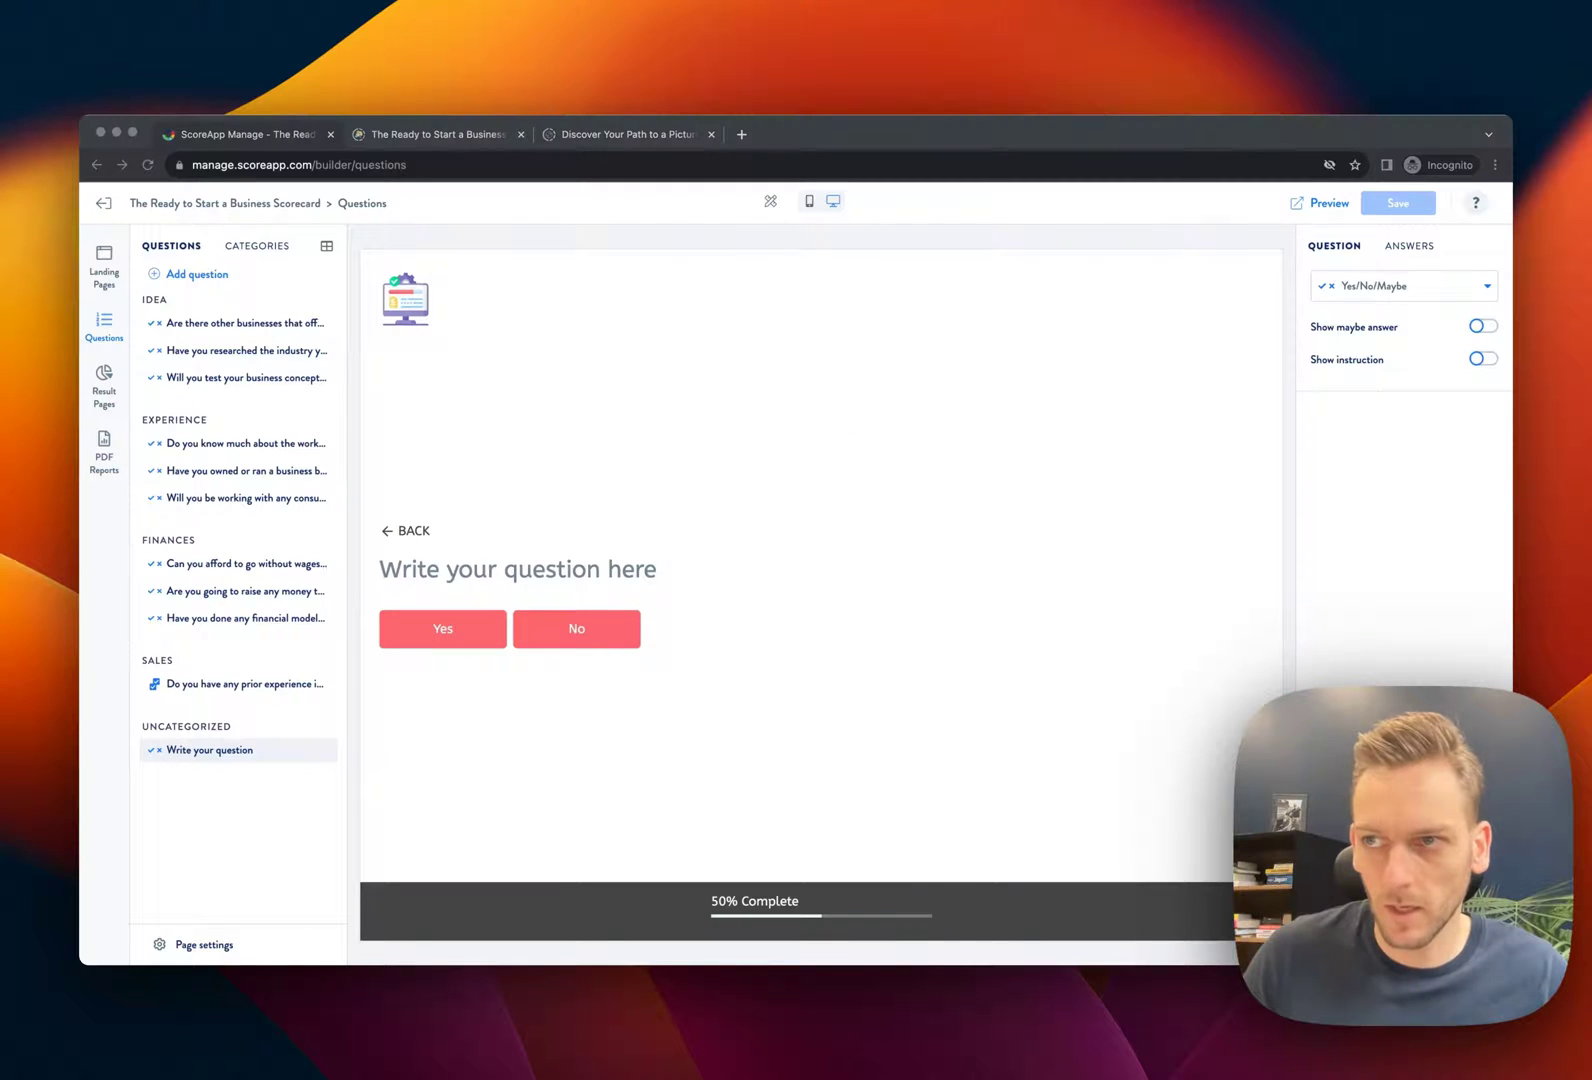
left_click(650, 568)
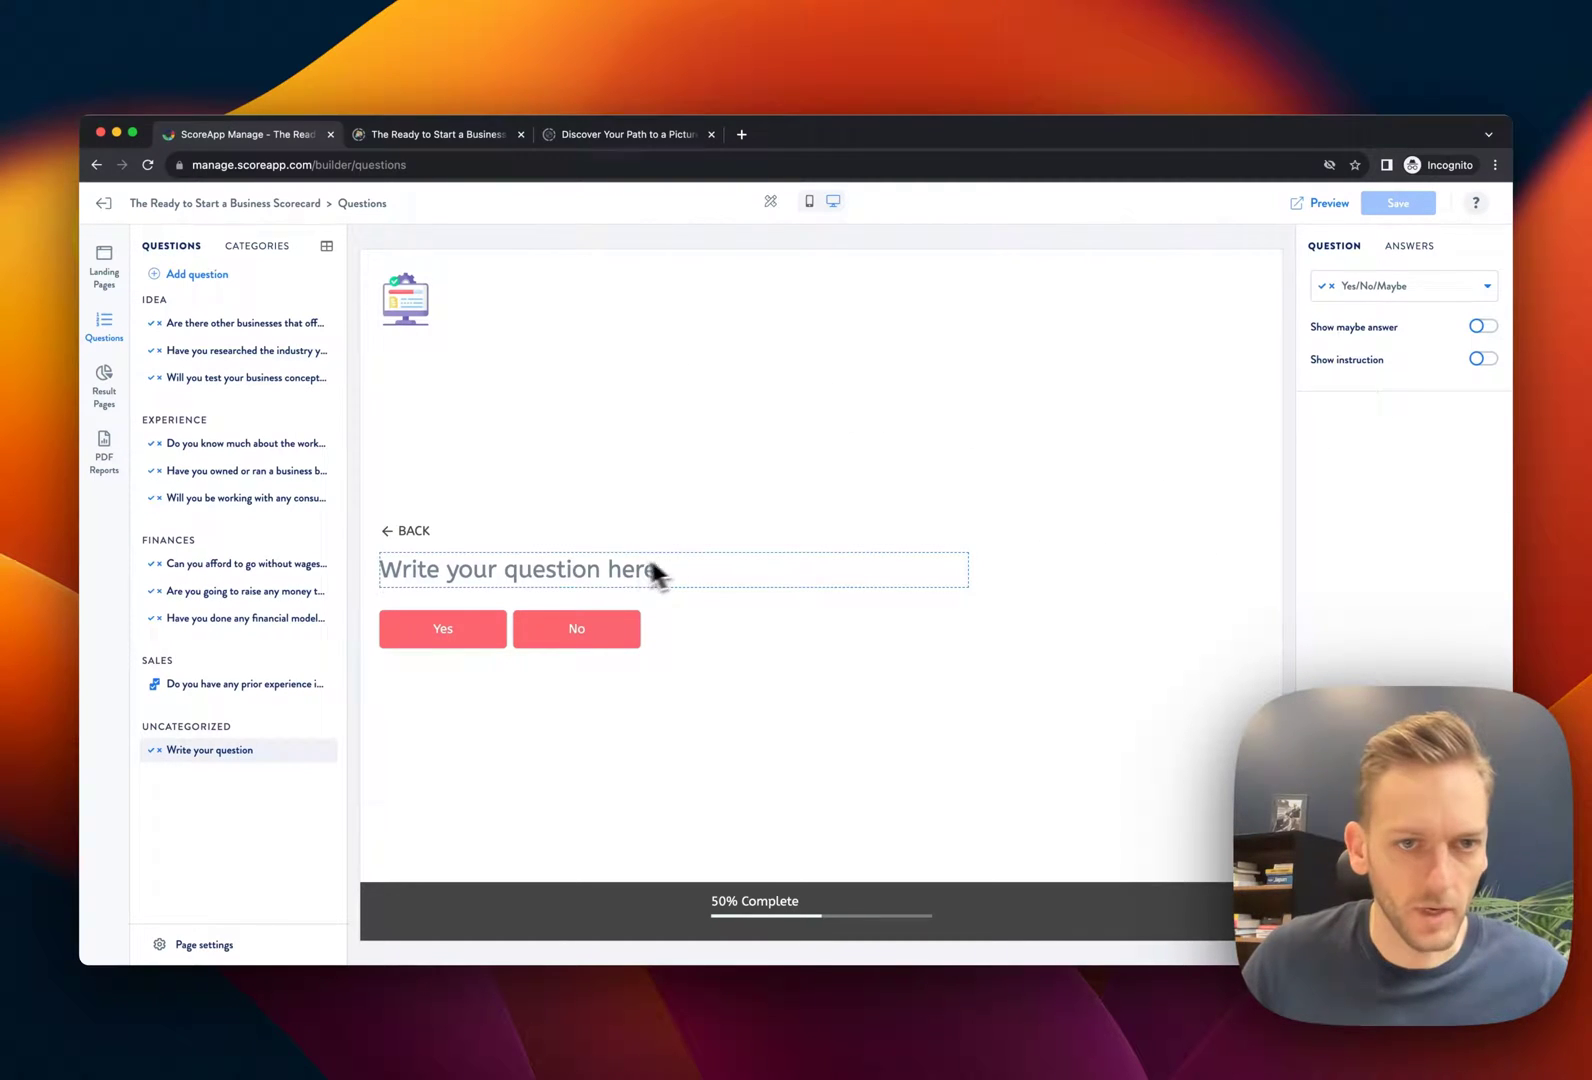
type("How comfortable are you with developing a sales strategy for your business?")
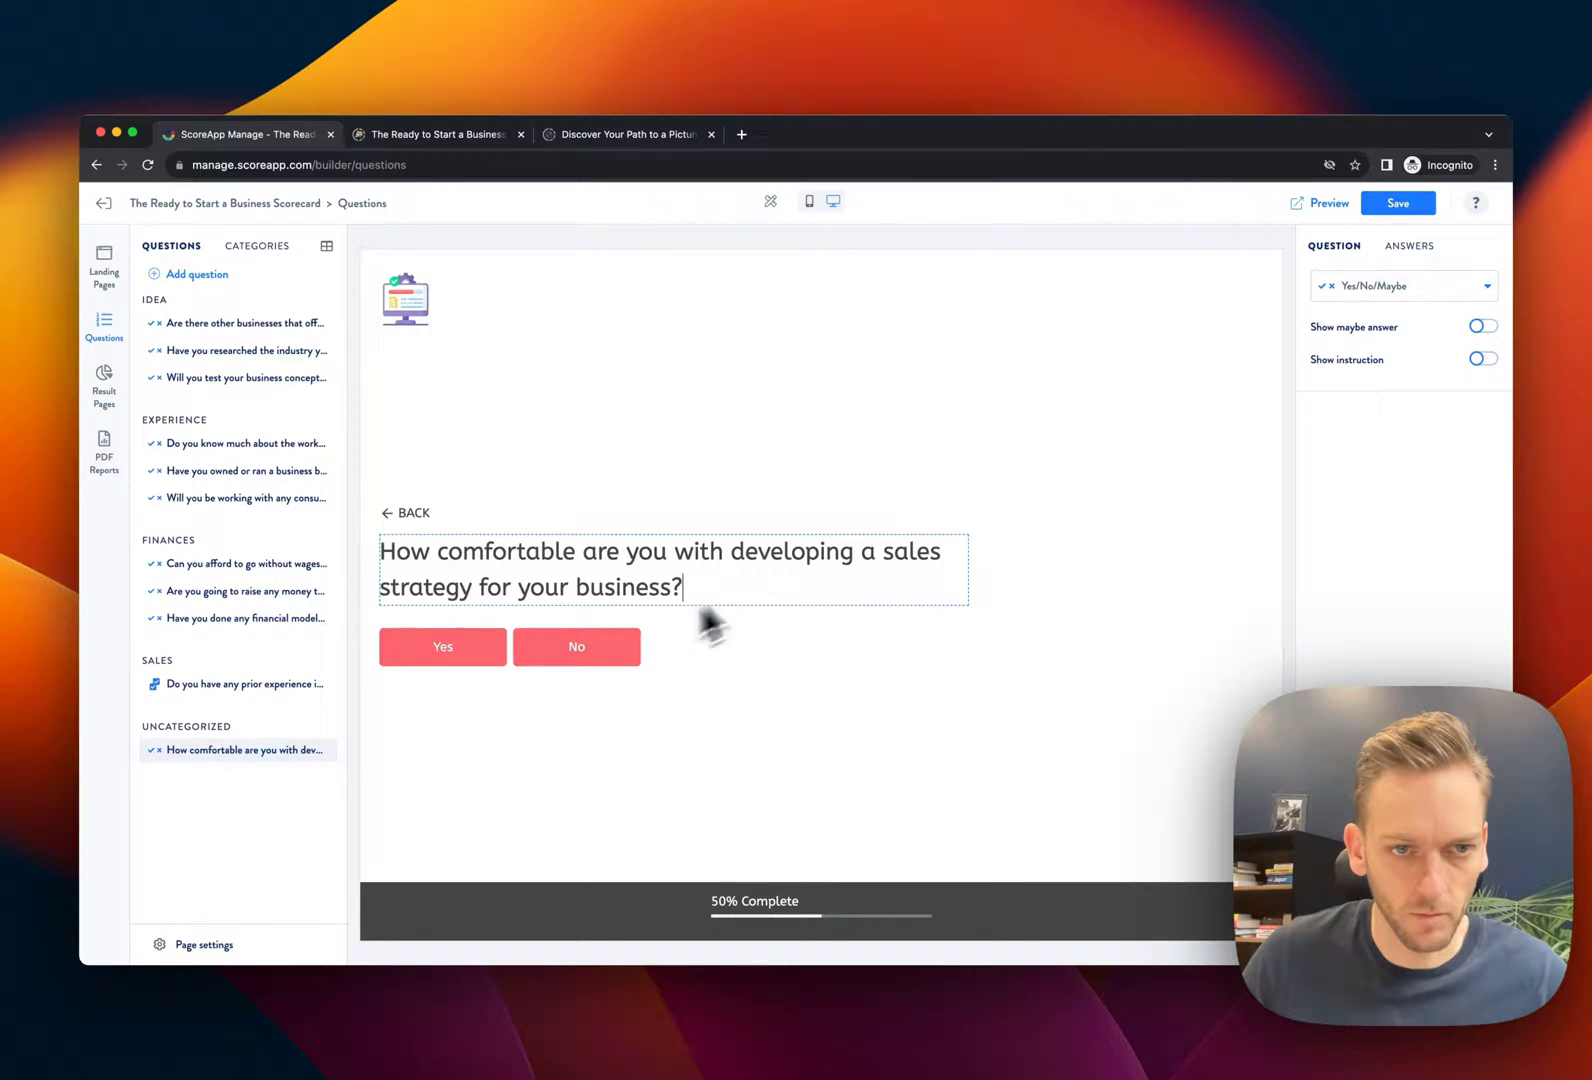
Rename the answers to 'Comfortable' and 'Not comfortable'
left_click(462, 648)
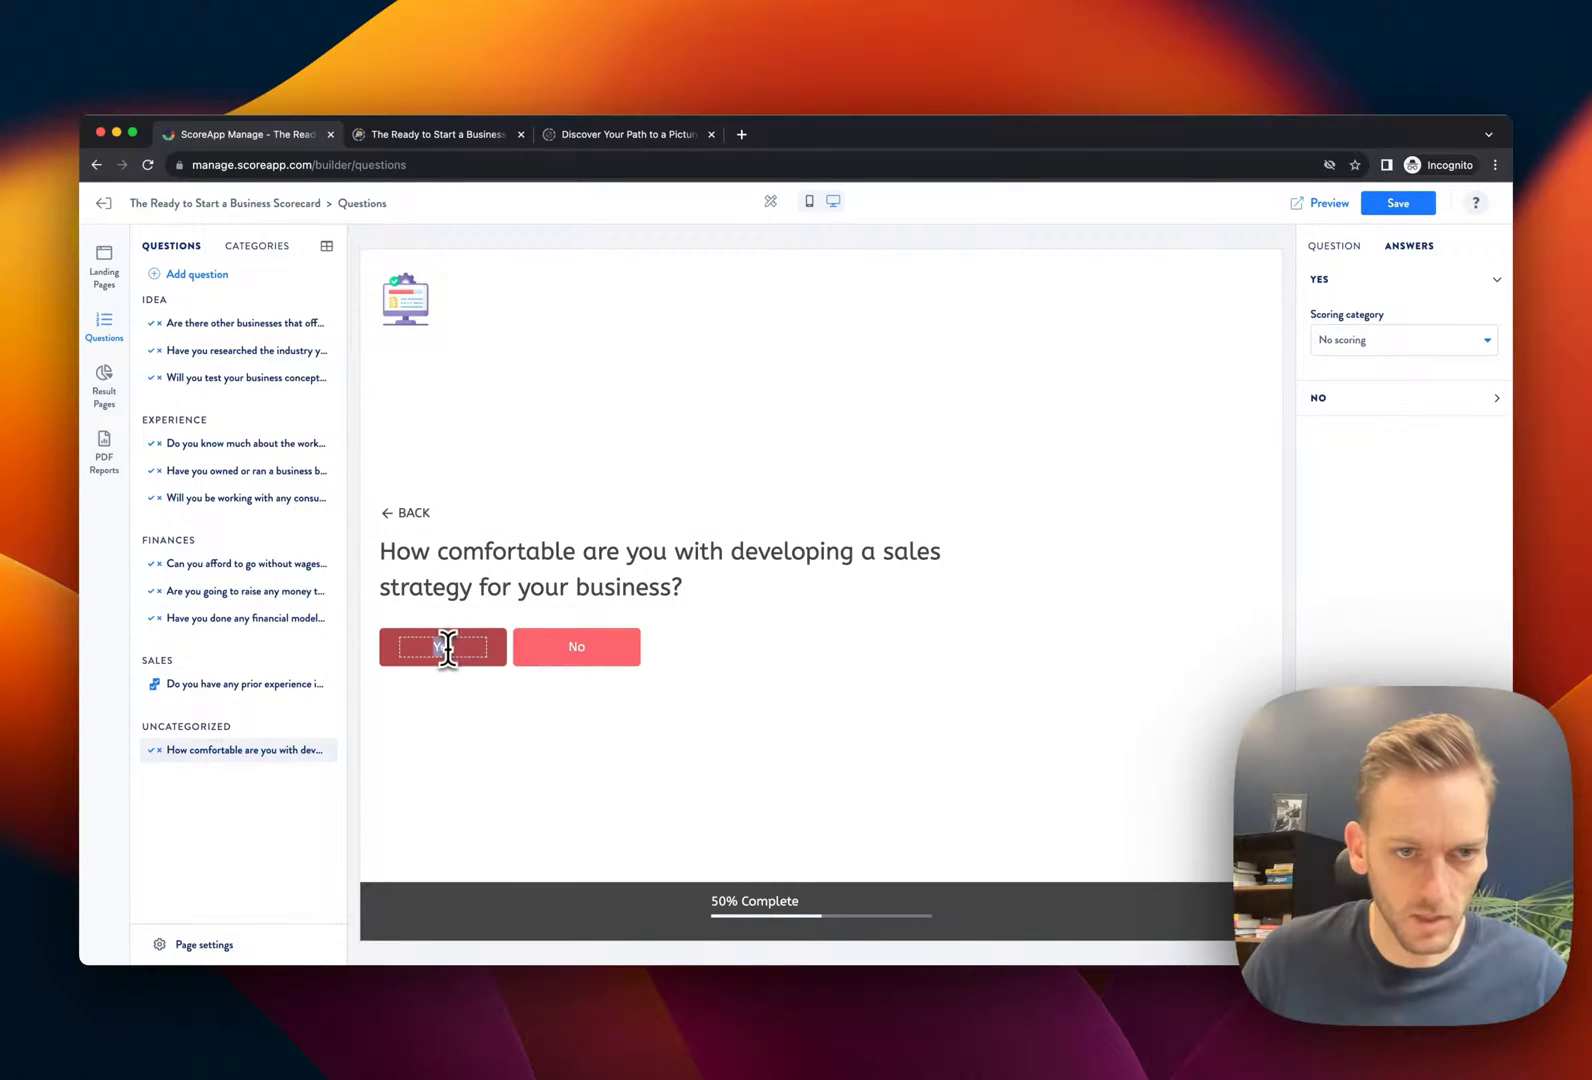
type("Comfortable")
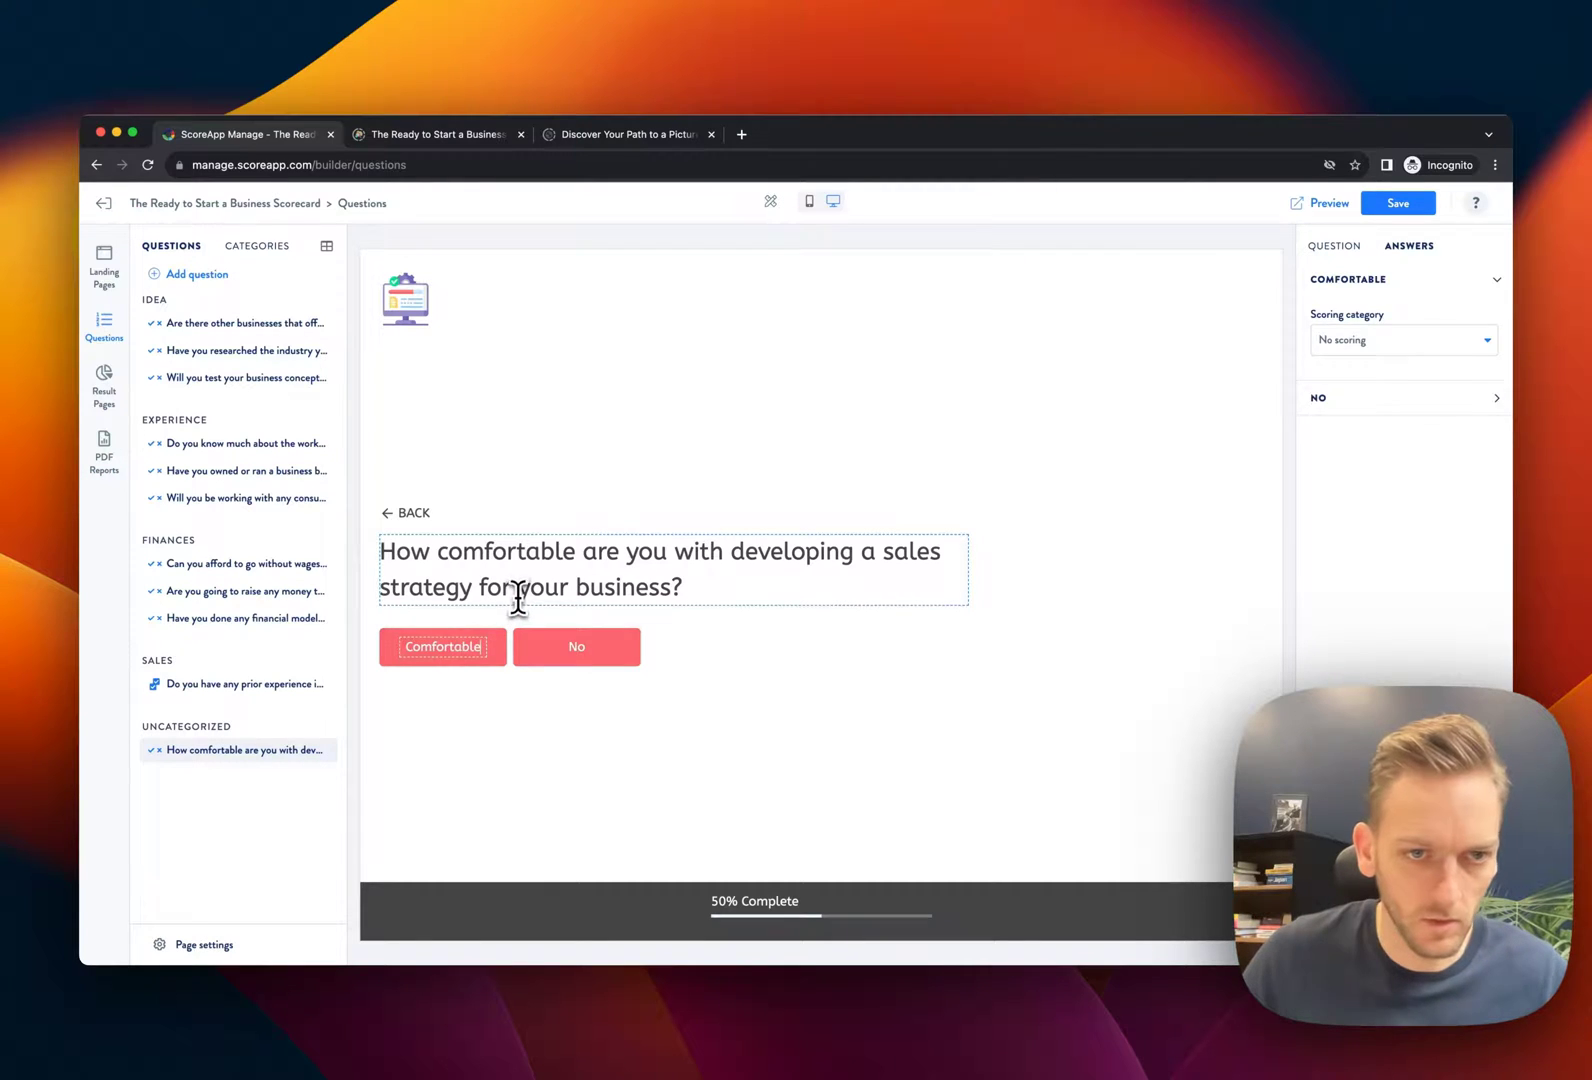
left_click(518, 598)
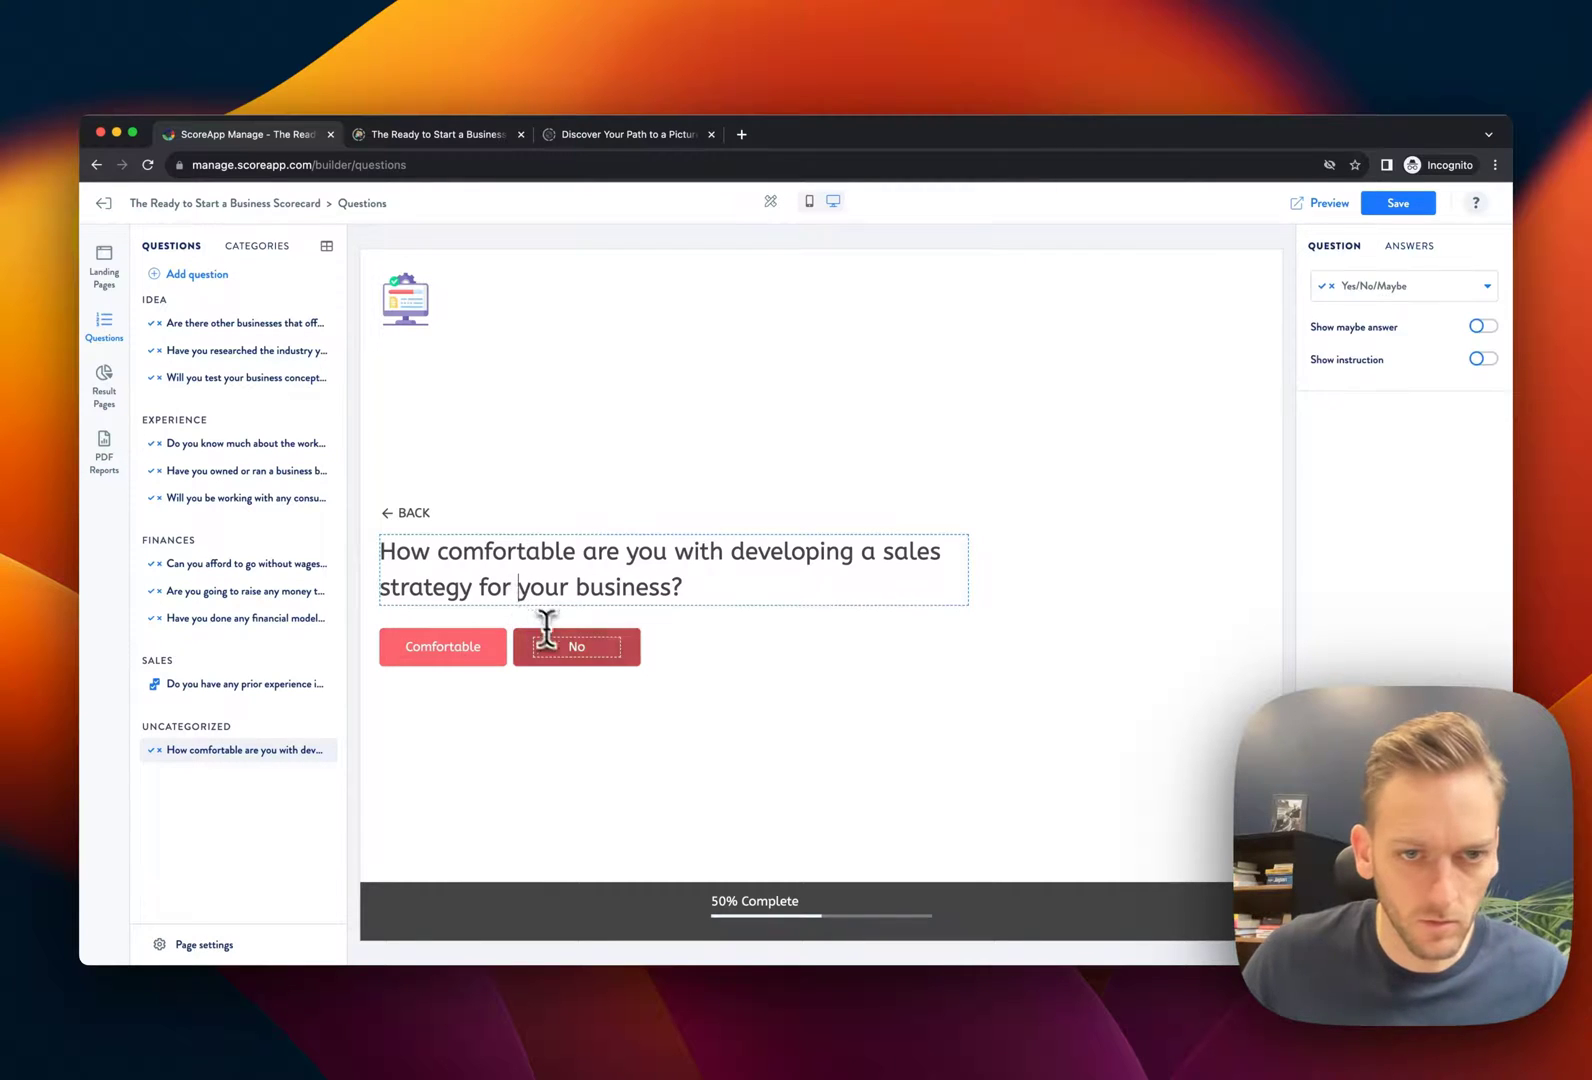
left_click(598, 647)
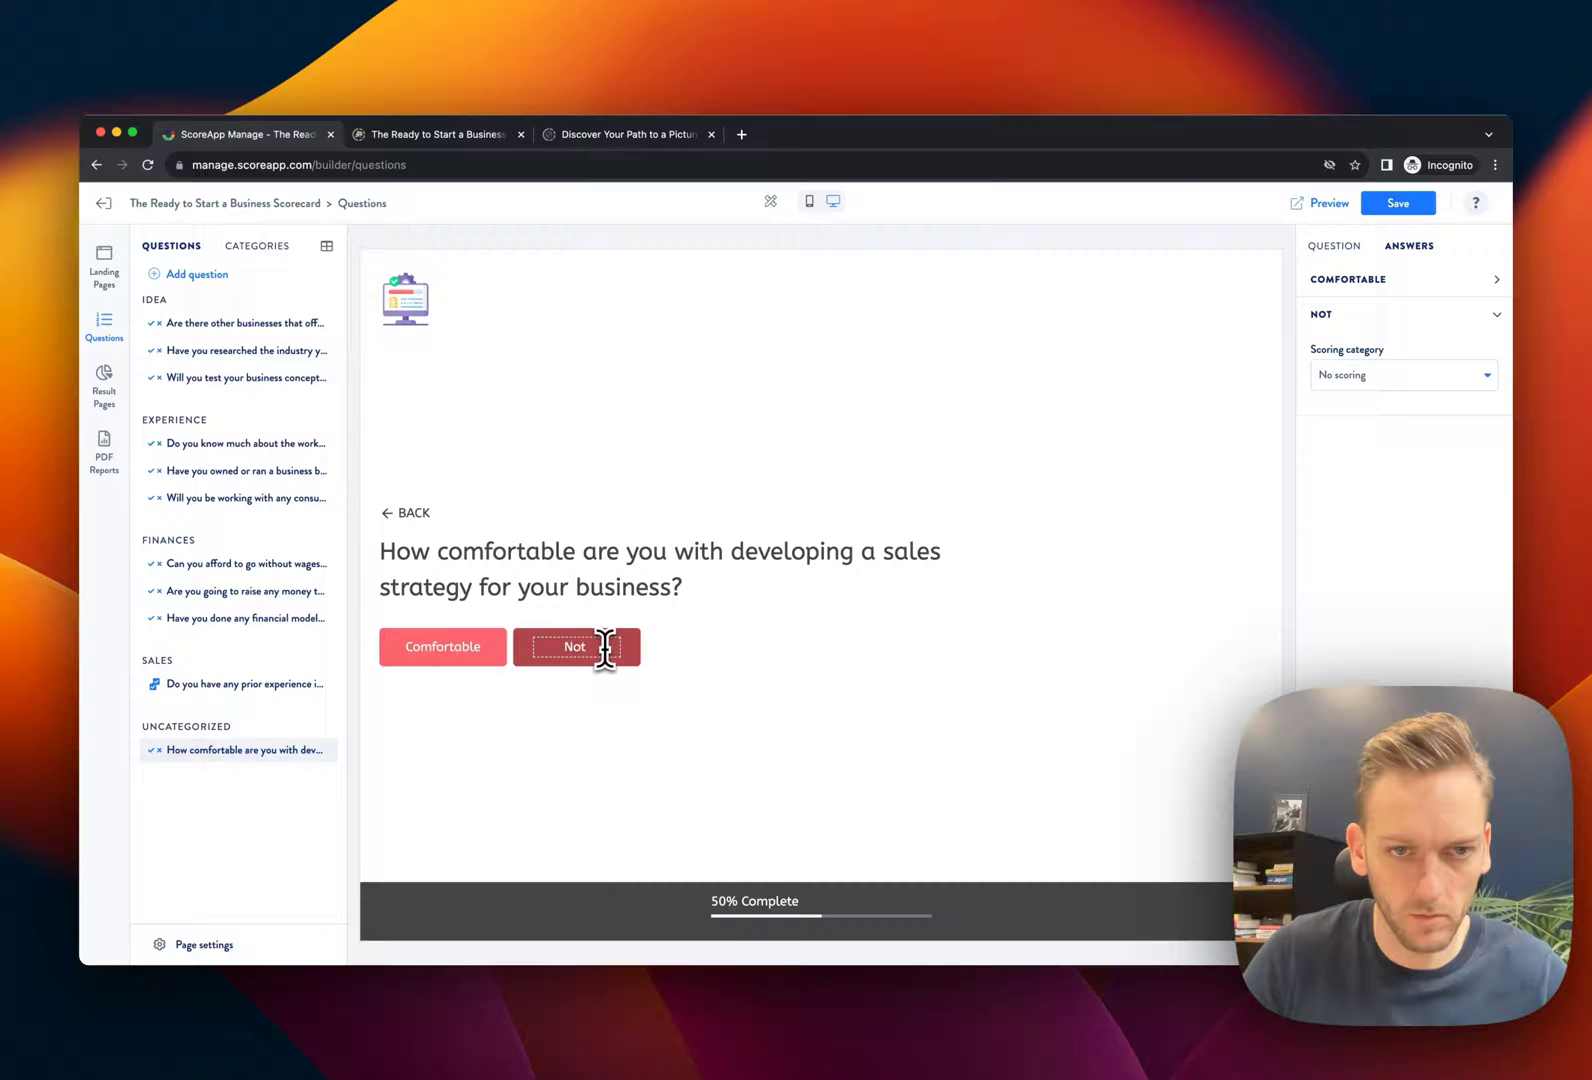
type("Not comfortable")
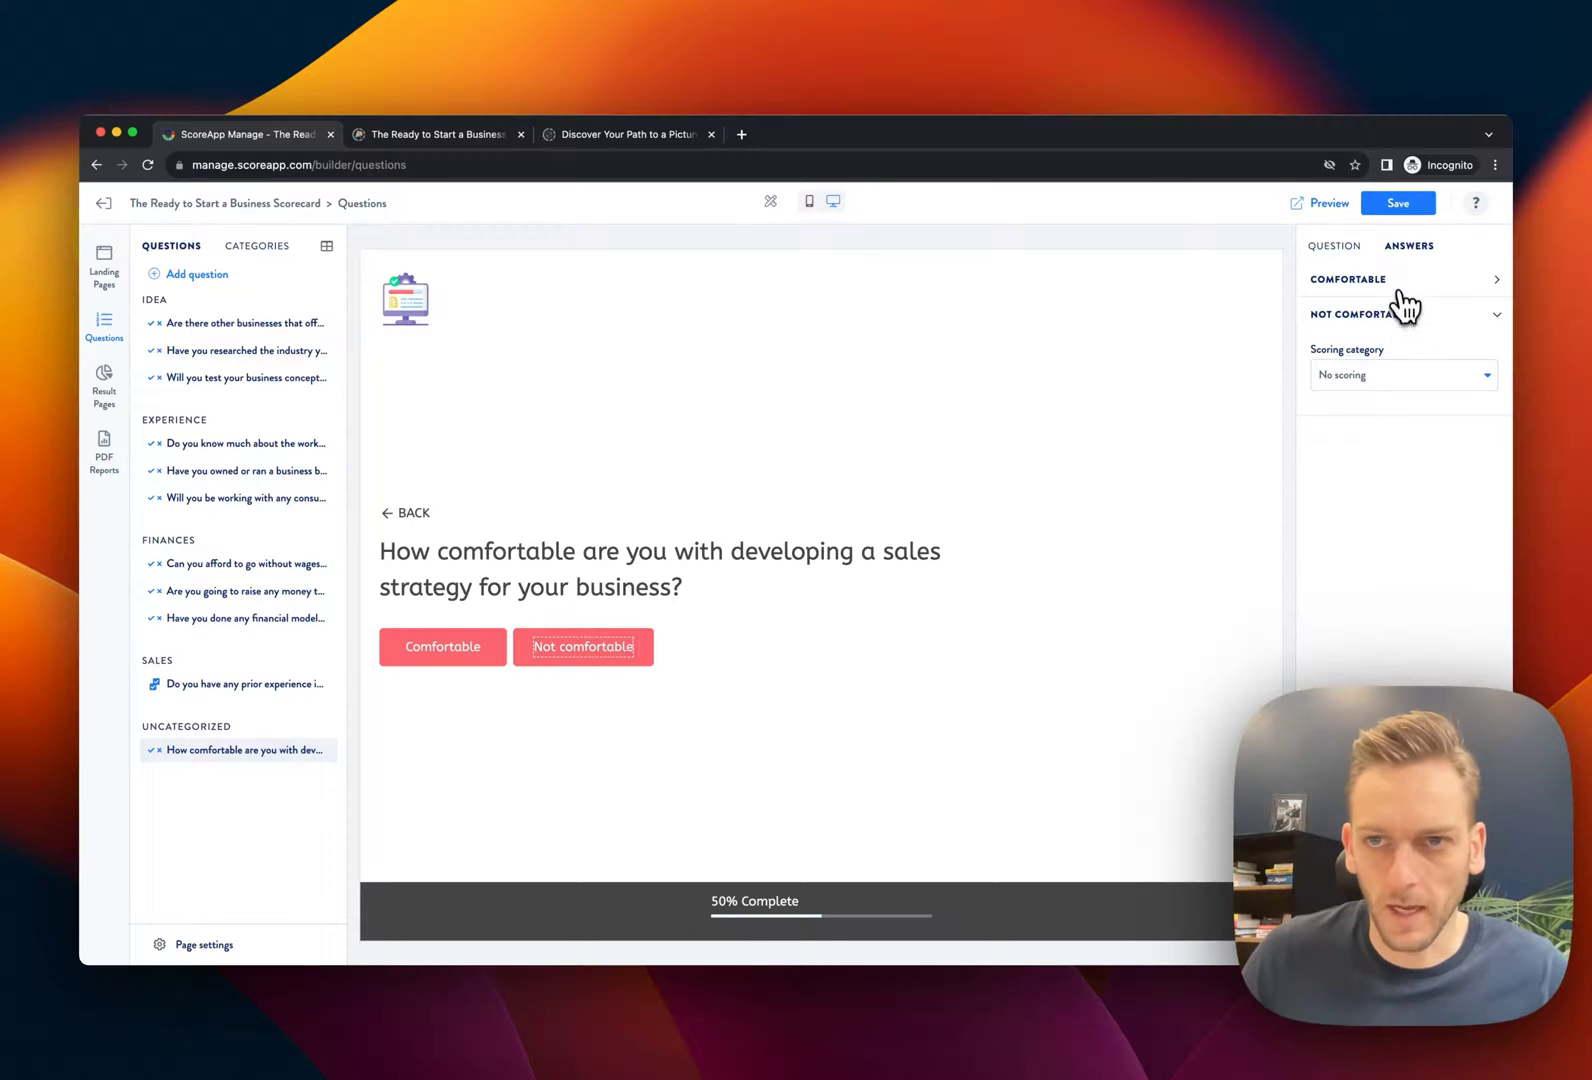
Score 'Comfortable' 5 under the Sales category and save the question
left_click(1400, 282)
left_click(1398, 340)
scroll(1400, 400, "down", 2)
left_click(1386, 492)
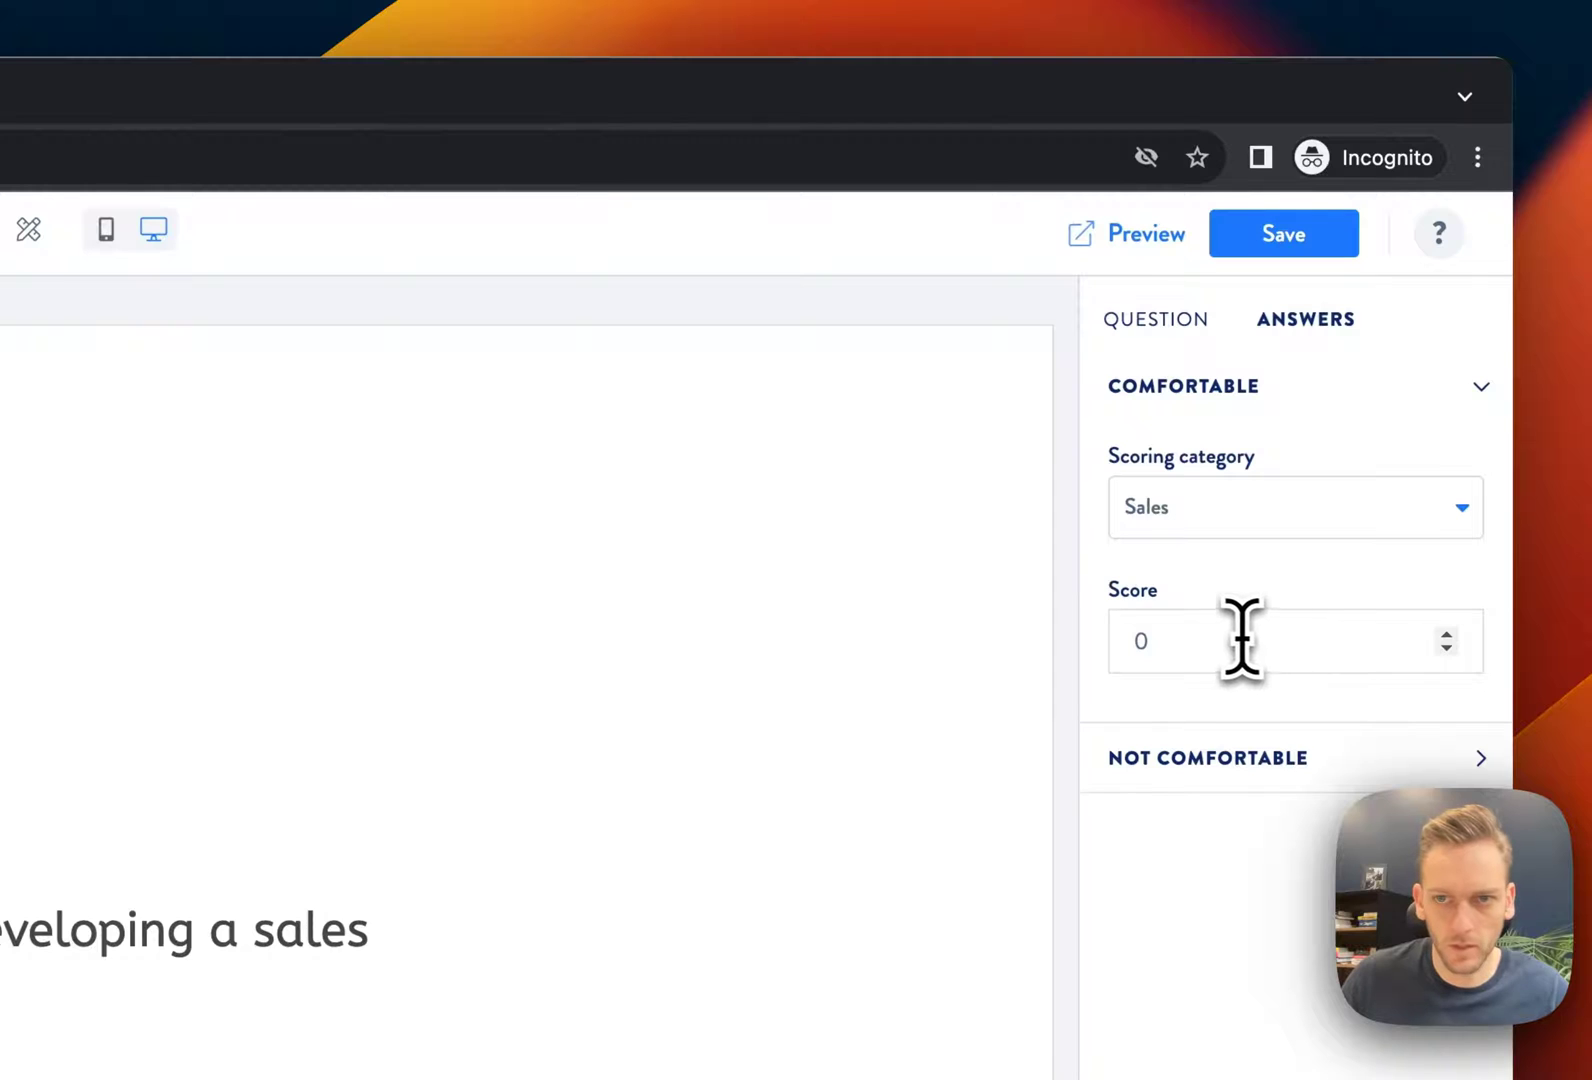
left_click(1125, 652)
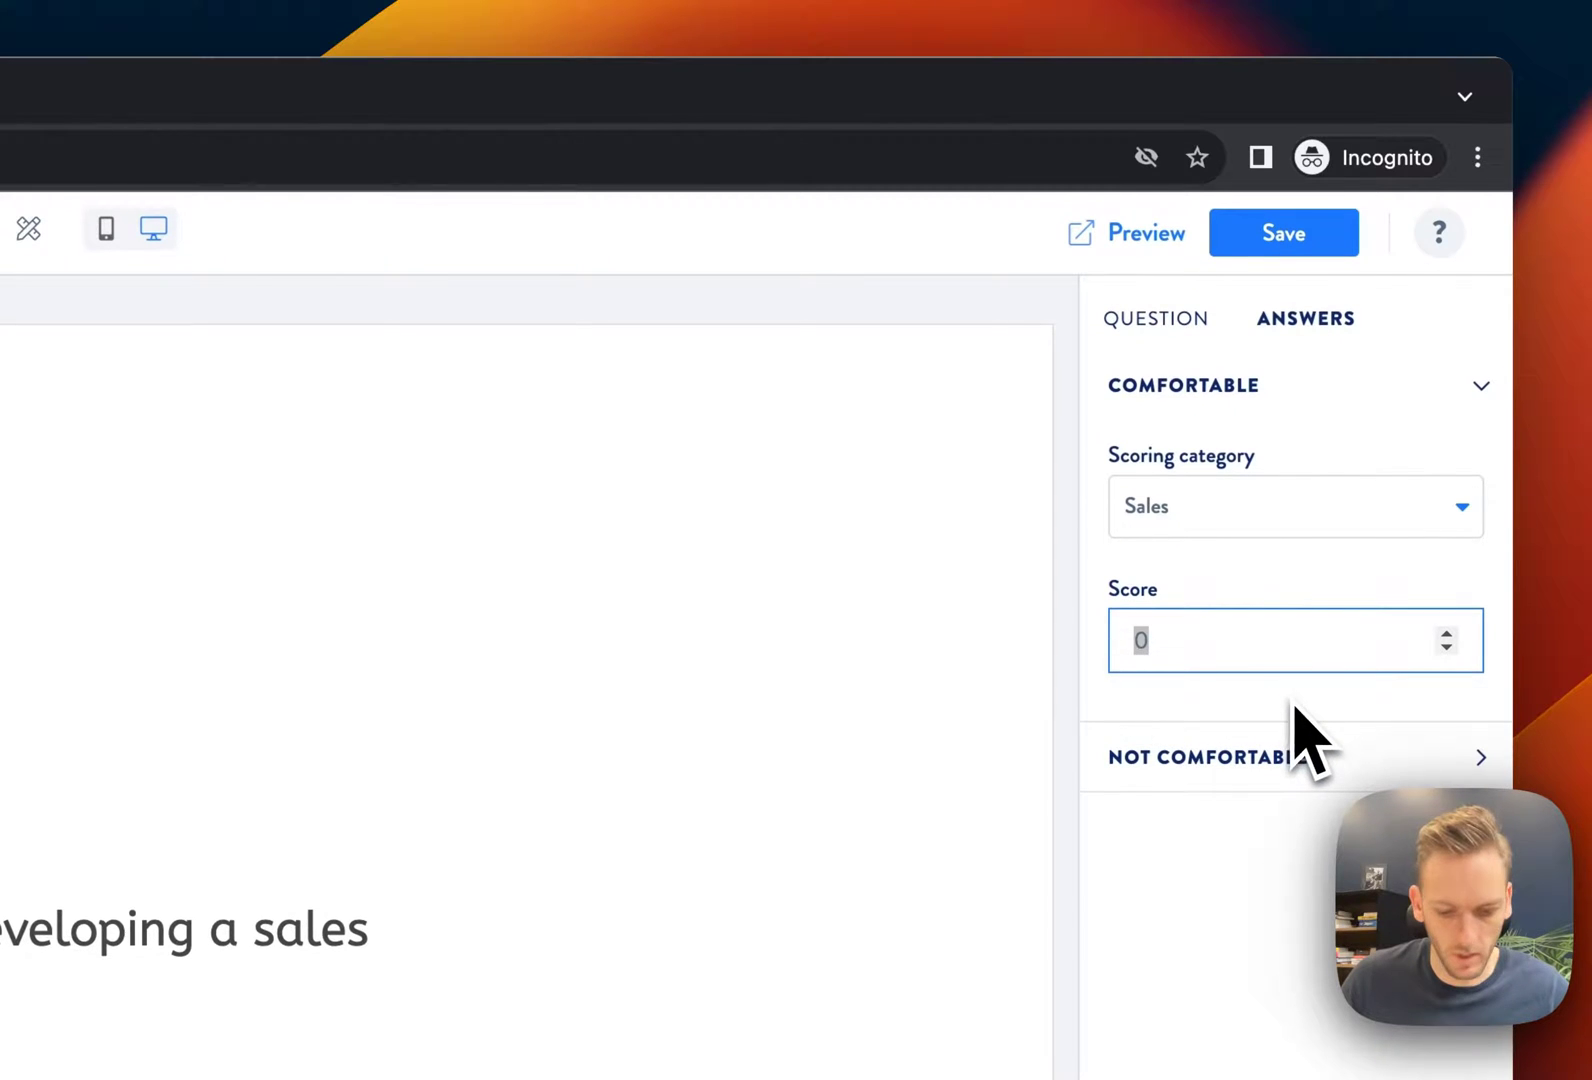
type("5")
left_click(1252, 757)
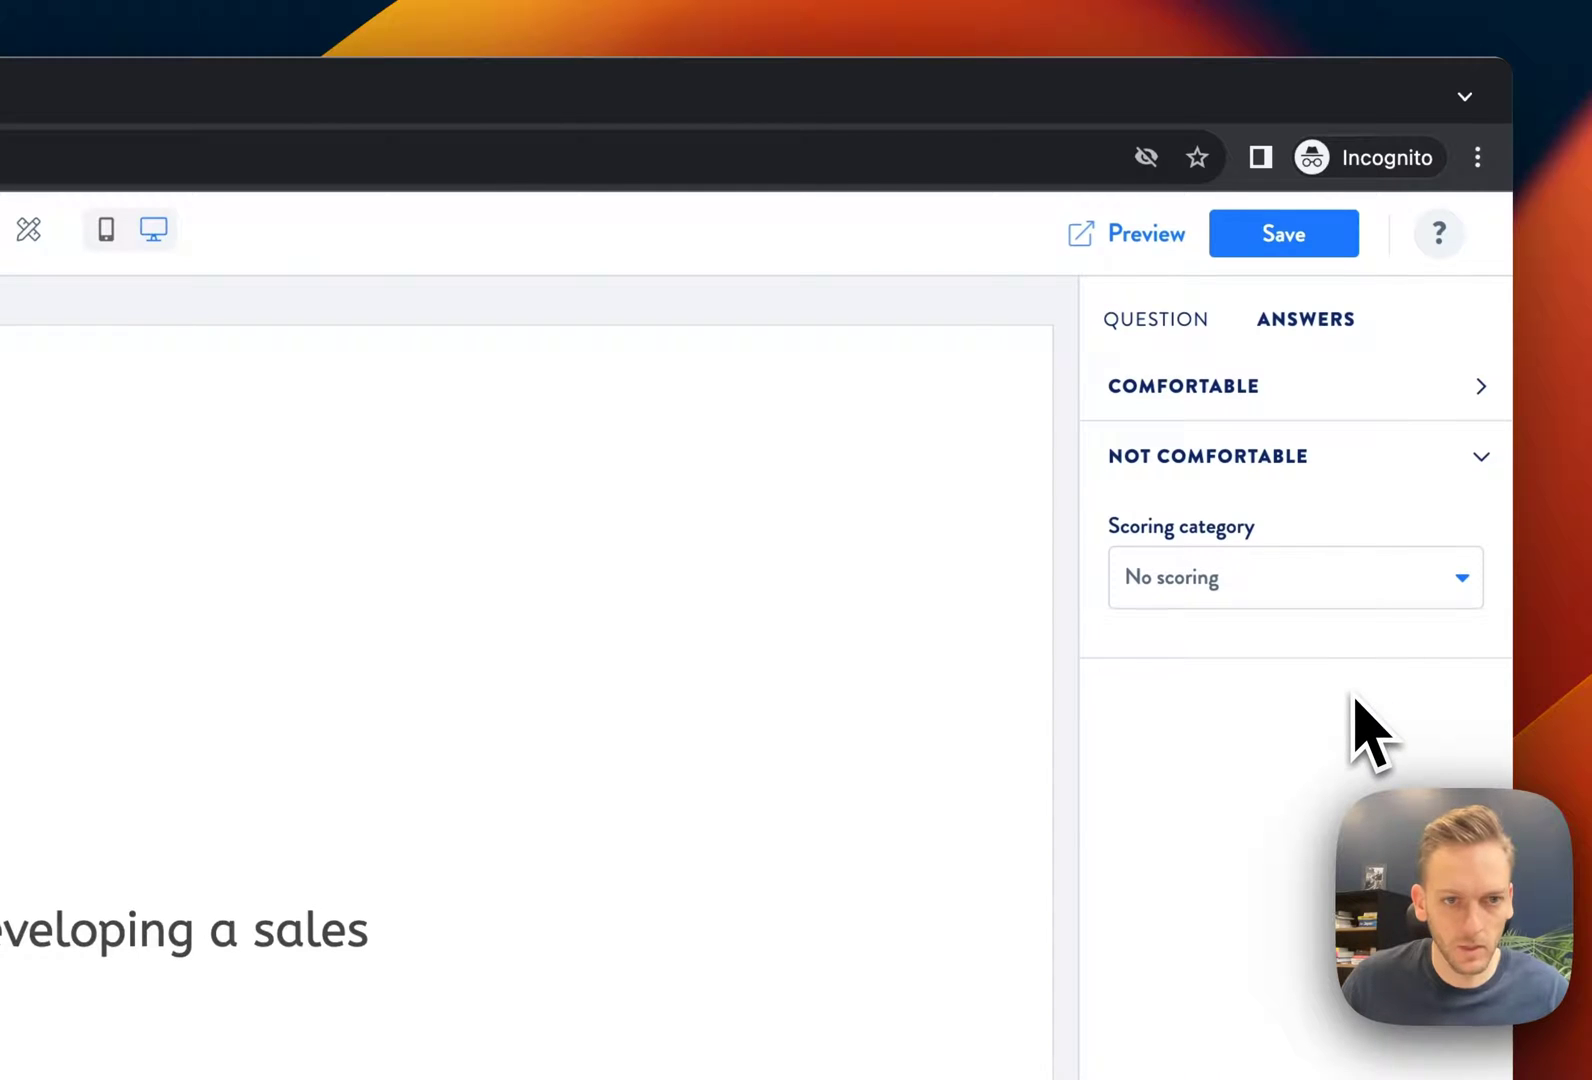
left_click(1300, 238)
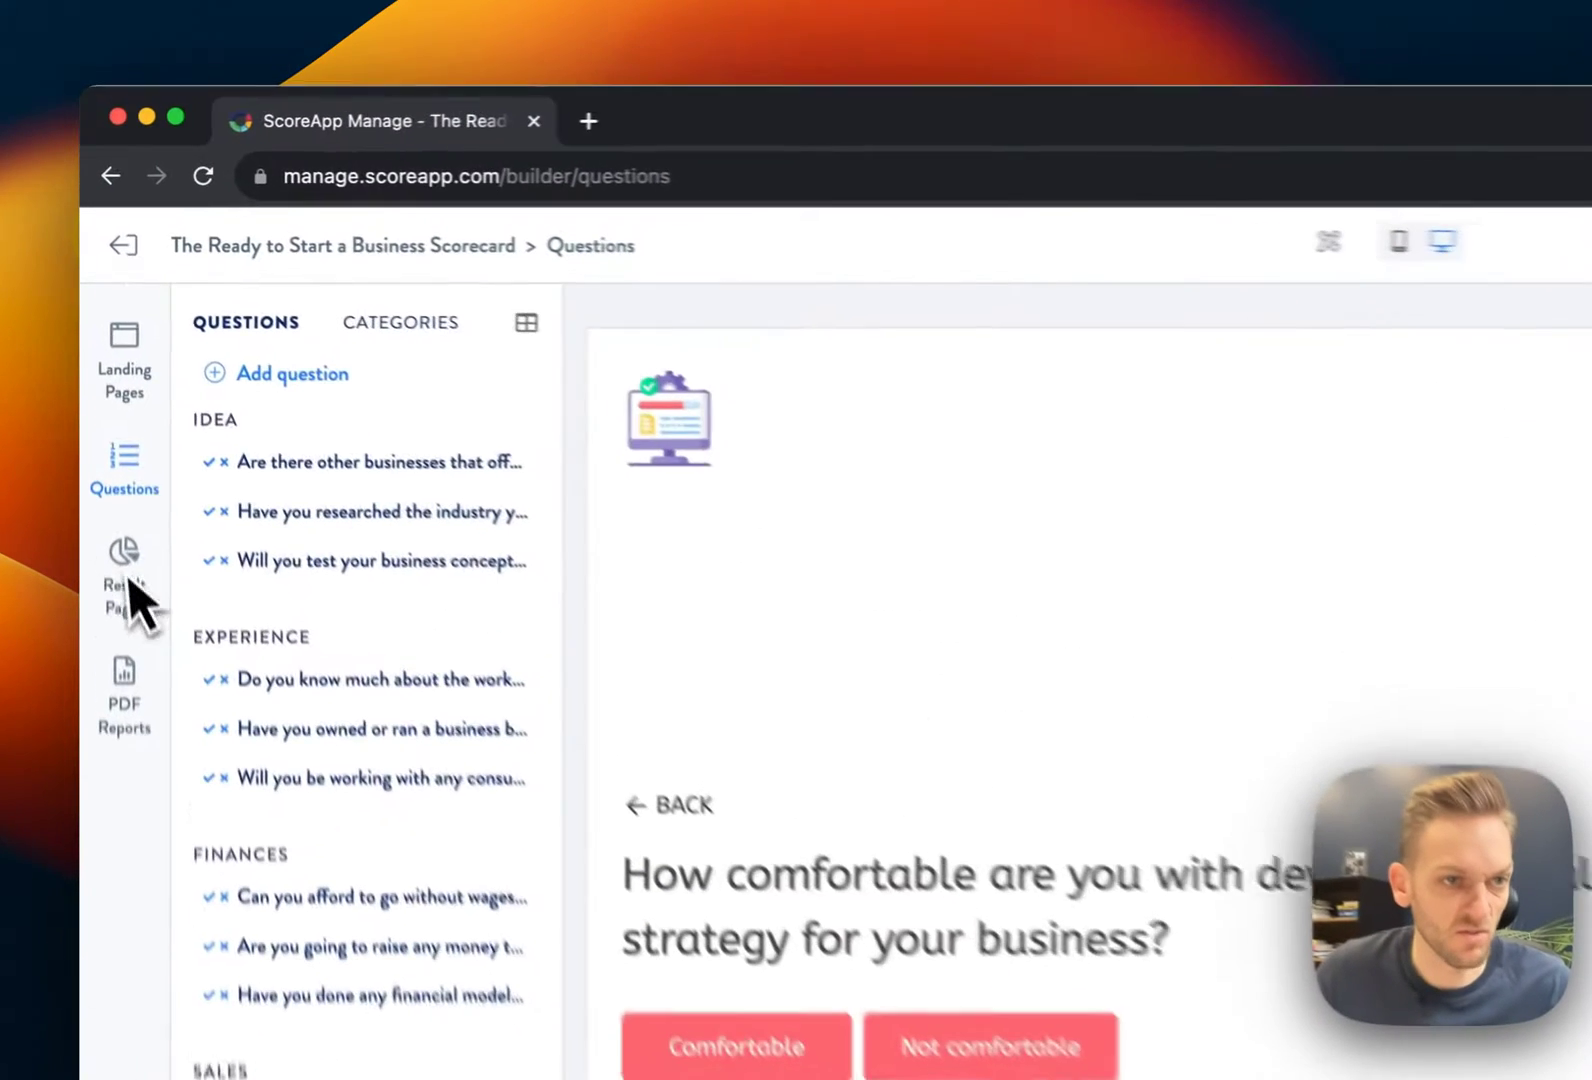
Open the Results Page from Result Pages and review its donut chart and category score sections
left_click(104, 380)
left_click(360, 418)
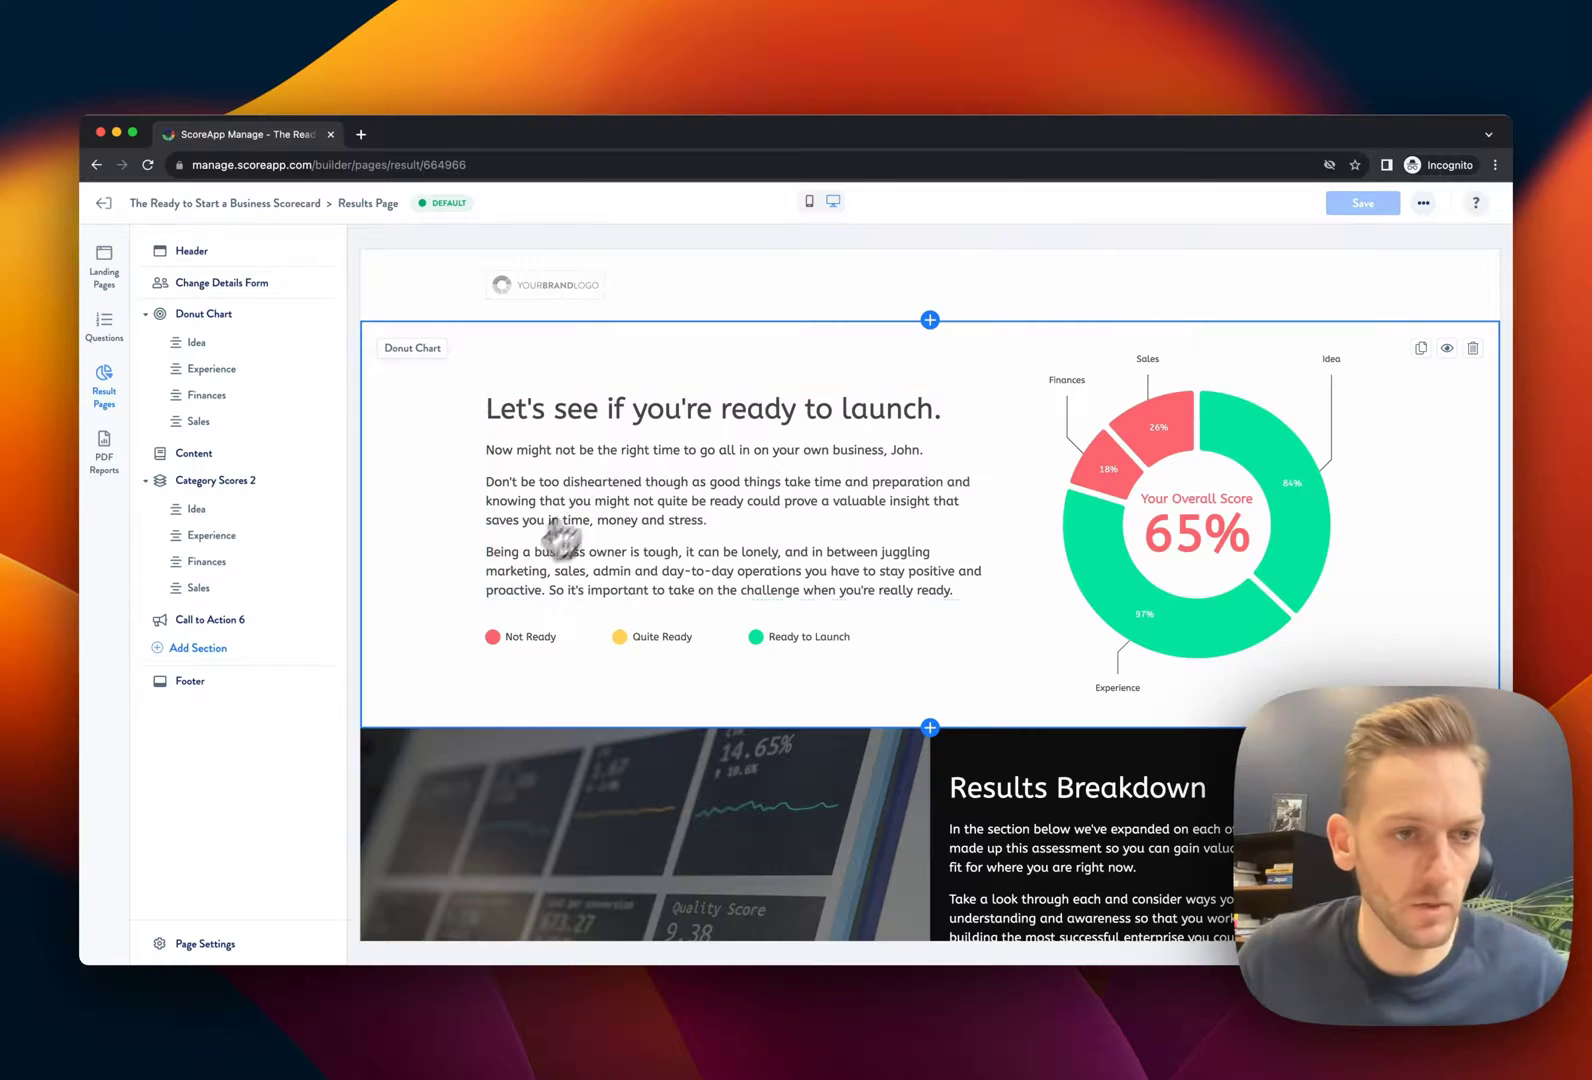
scroll(917, 693, "down", 10)
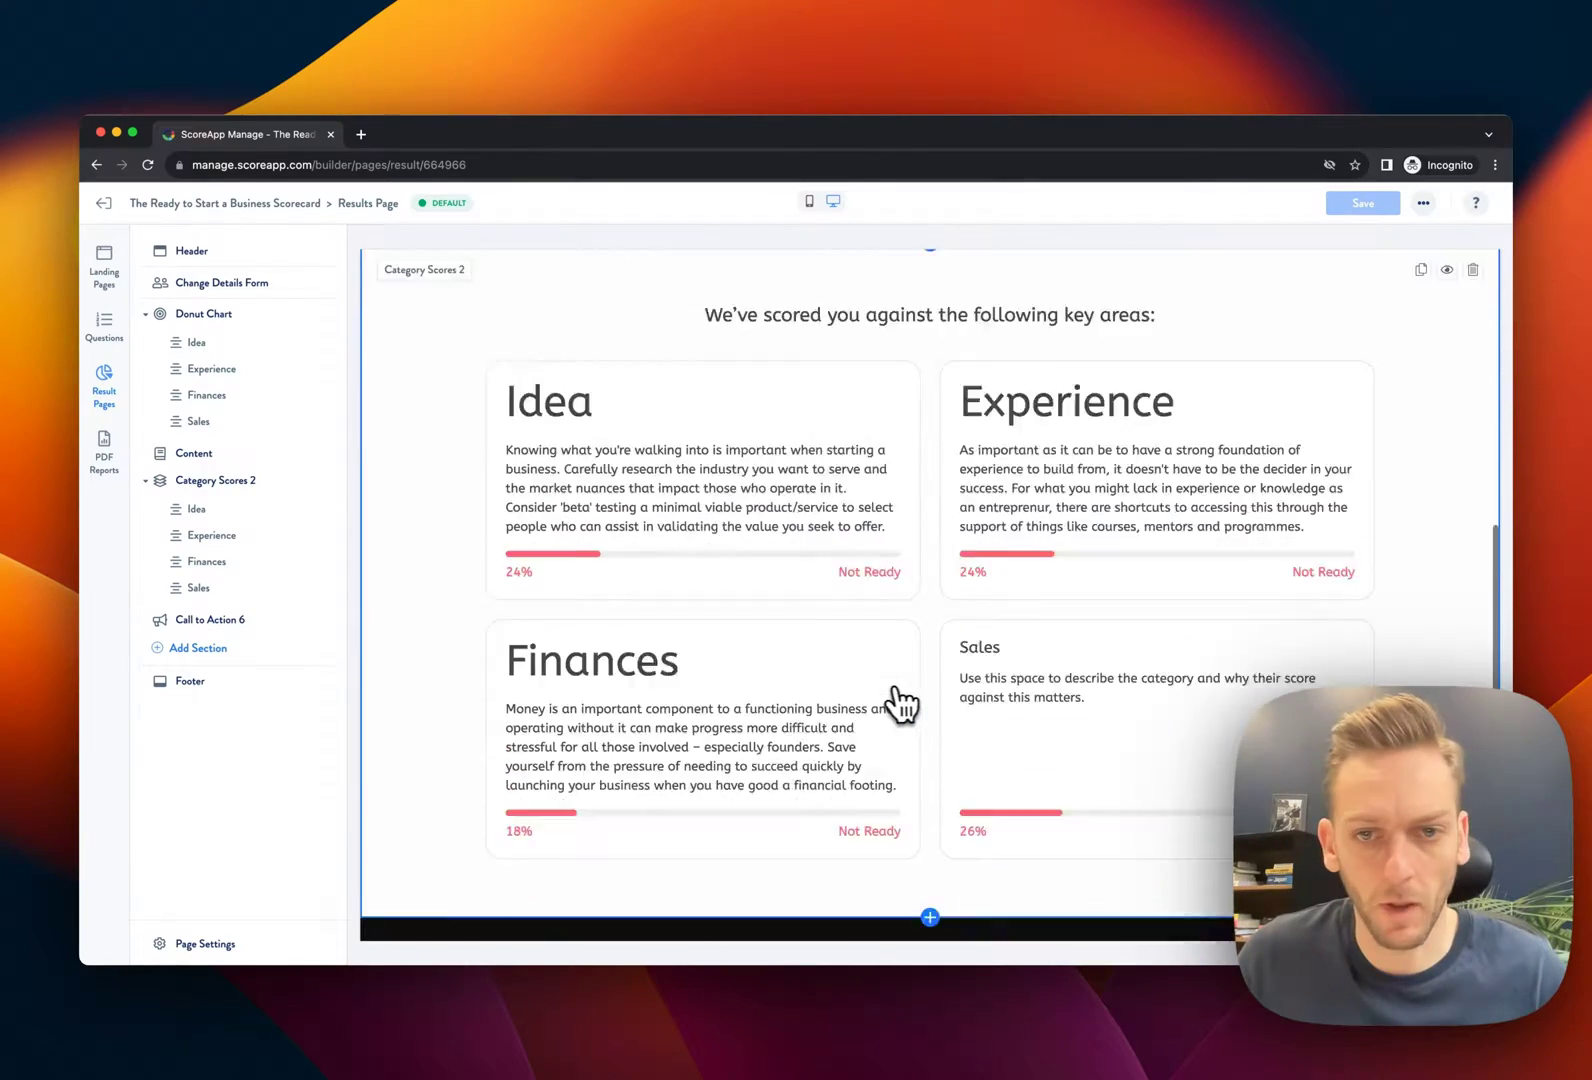
scroll(850, 705, "down", 3)
scroll(832, 695, "up", 15)
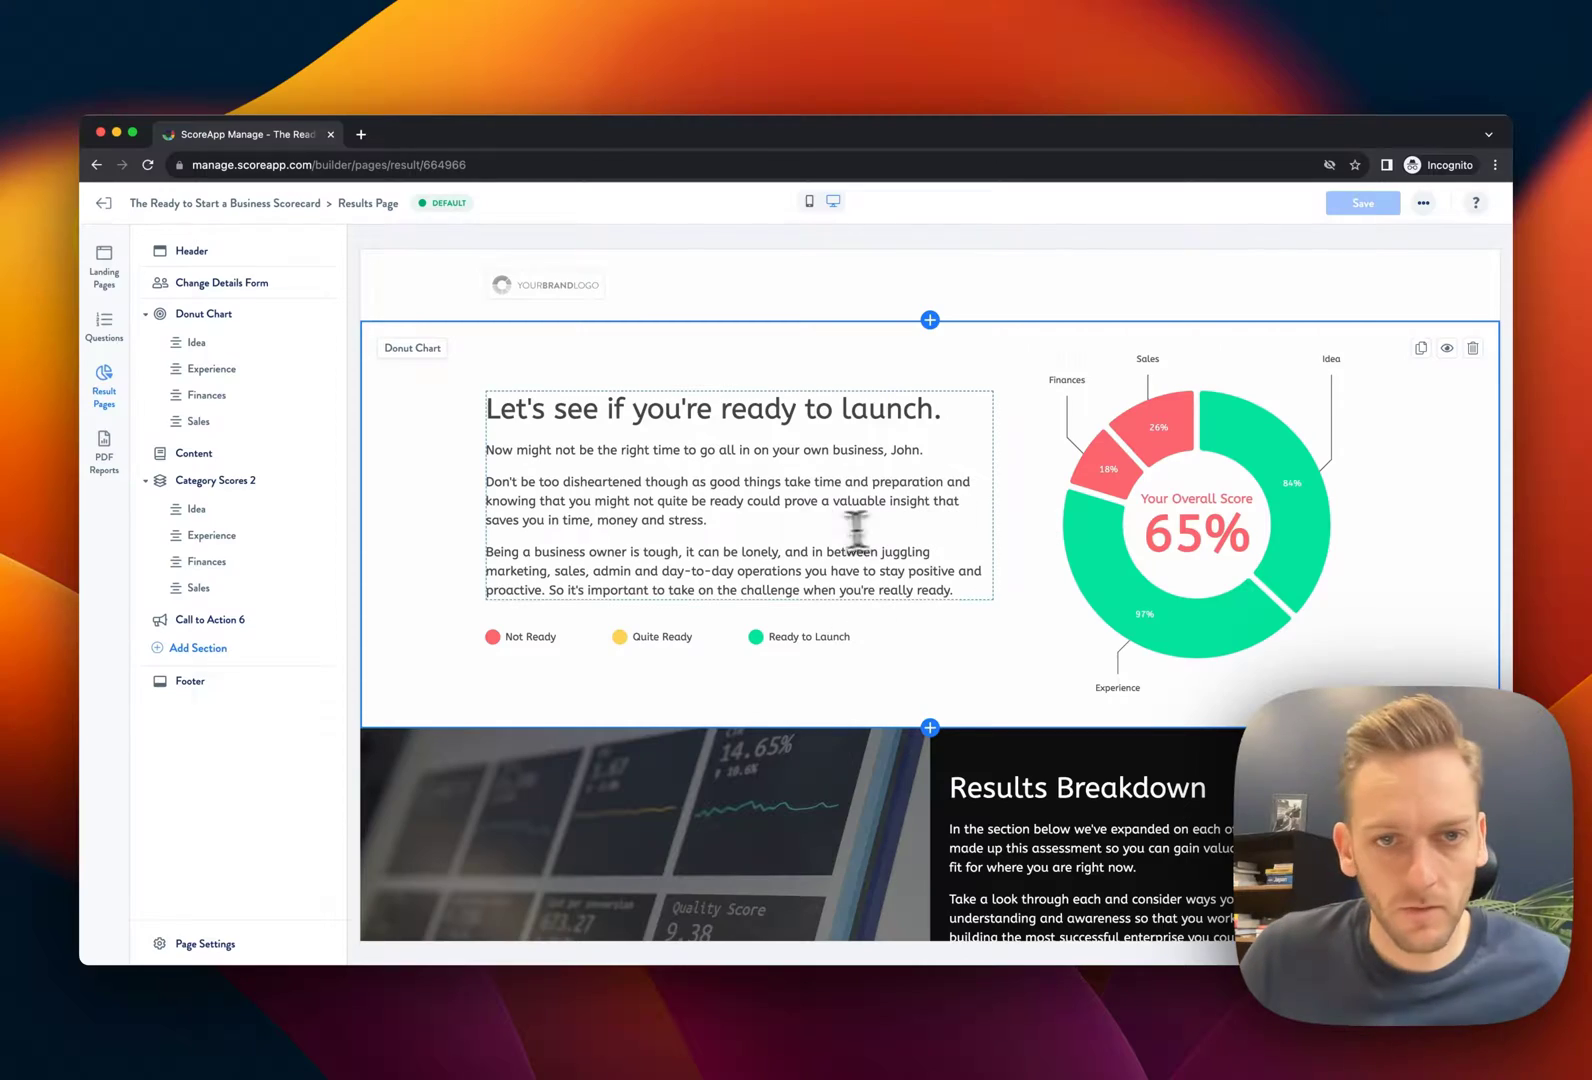
Review the Not Ready, Quite Ready and Ready to Launch versions of the results text
left_click(755, 527)
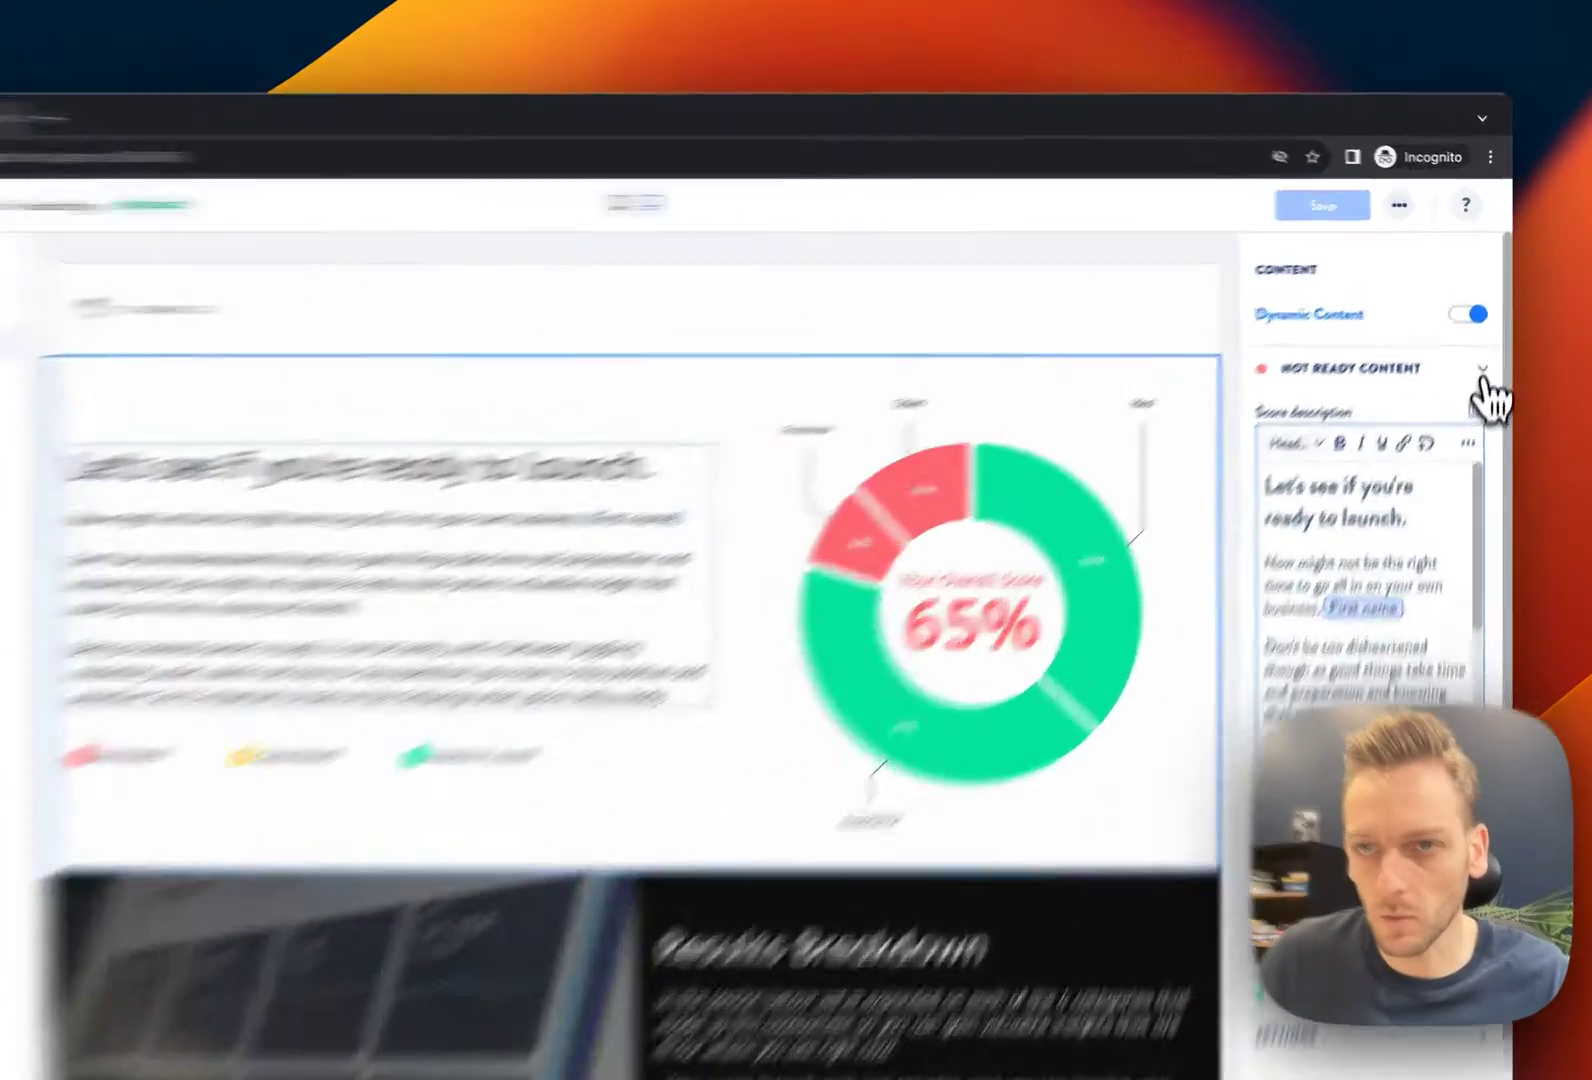
left_click(1488, 332)
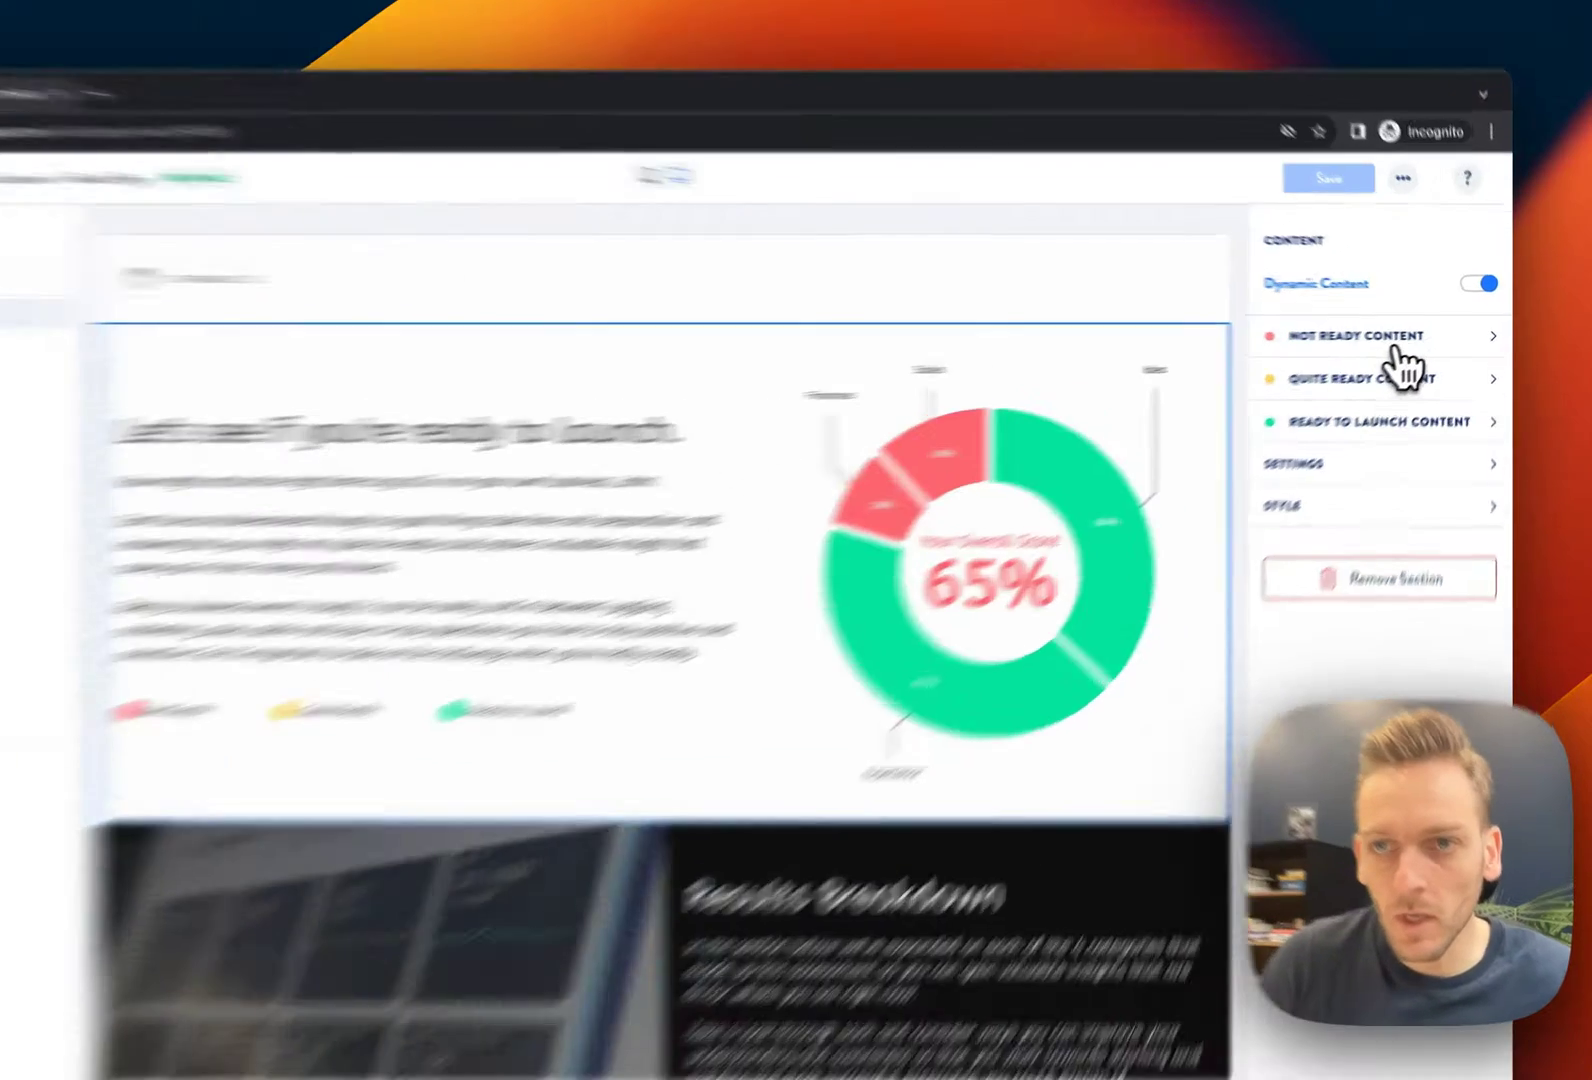
left_click(1420, 340)
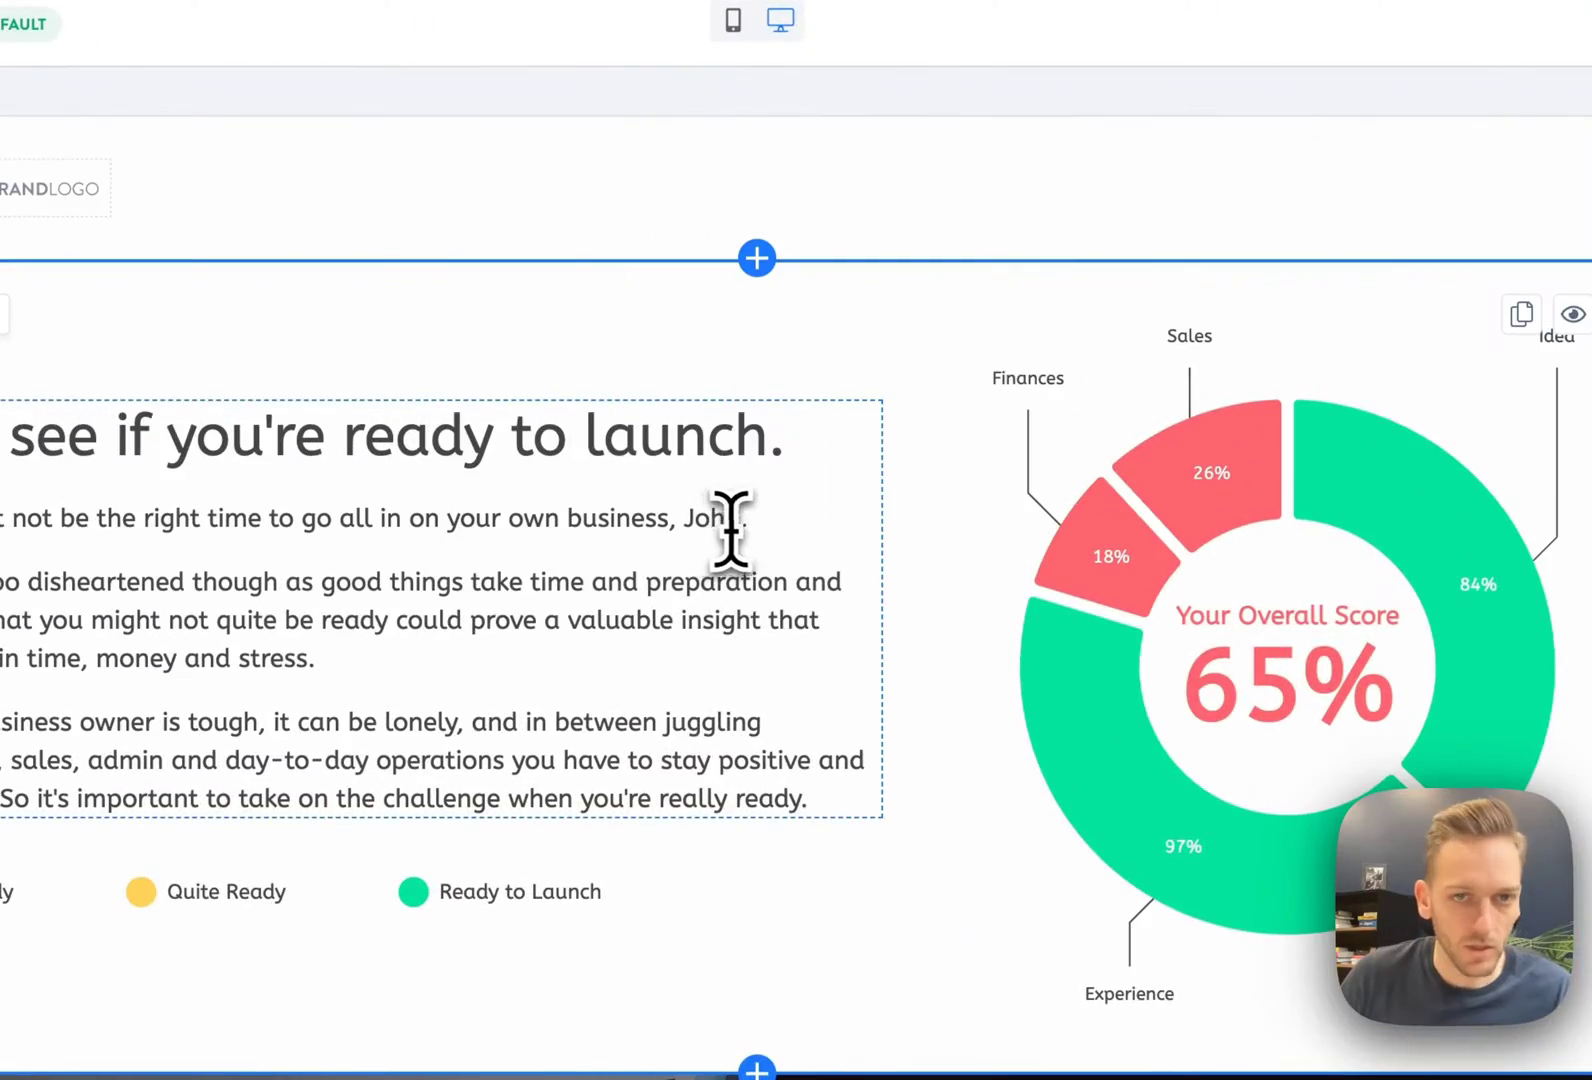
left_click(718, 525)
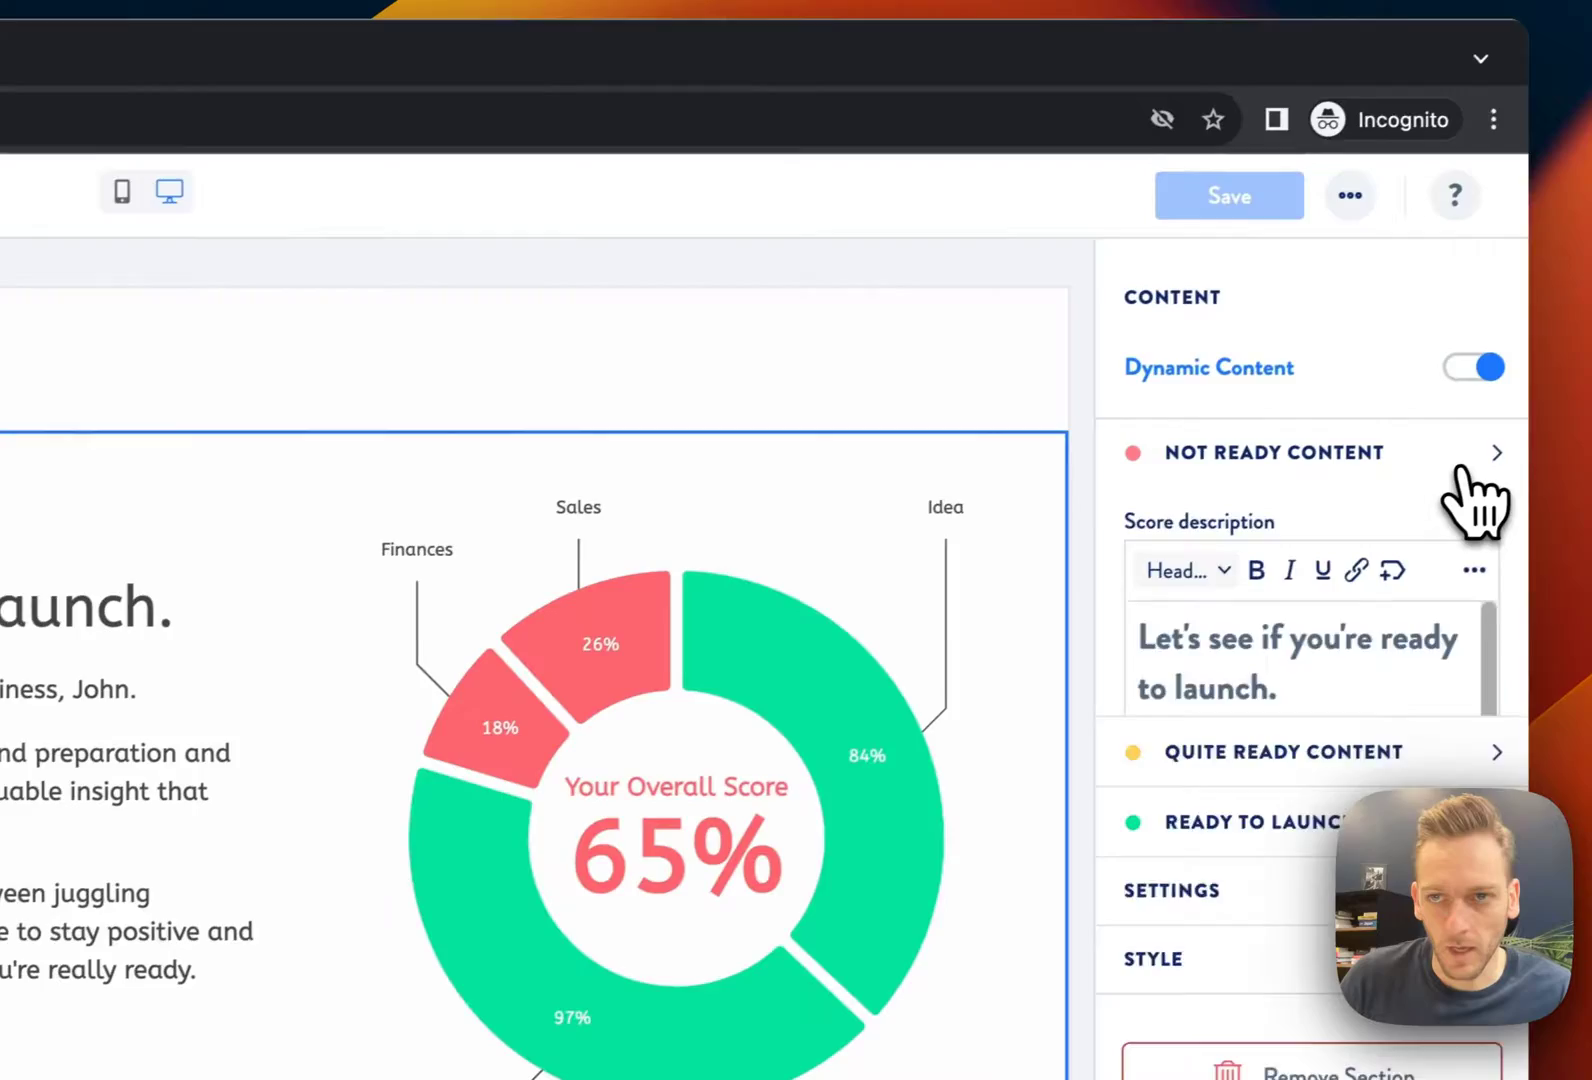
left_click(1393, 434)
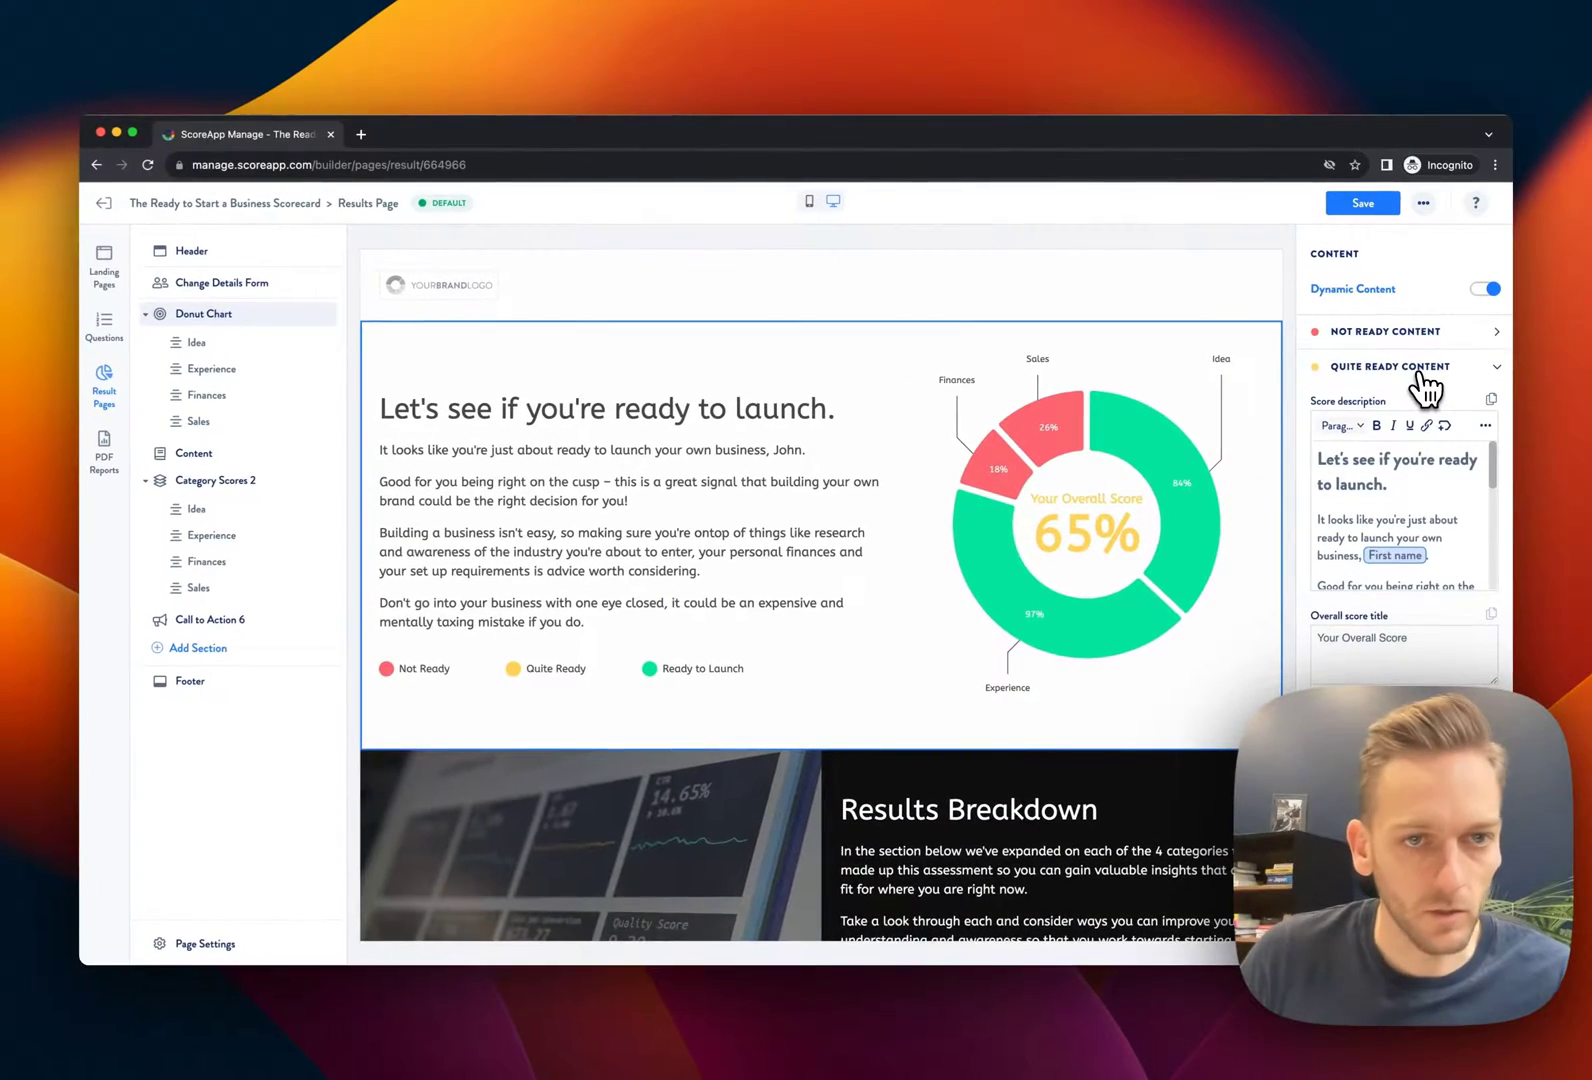
left_click(1427, 370)
left_click(1430, 401)
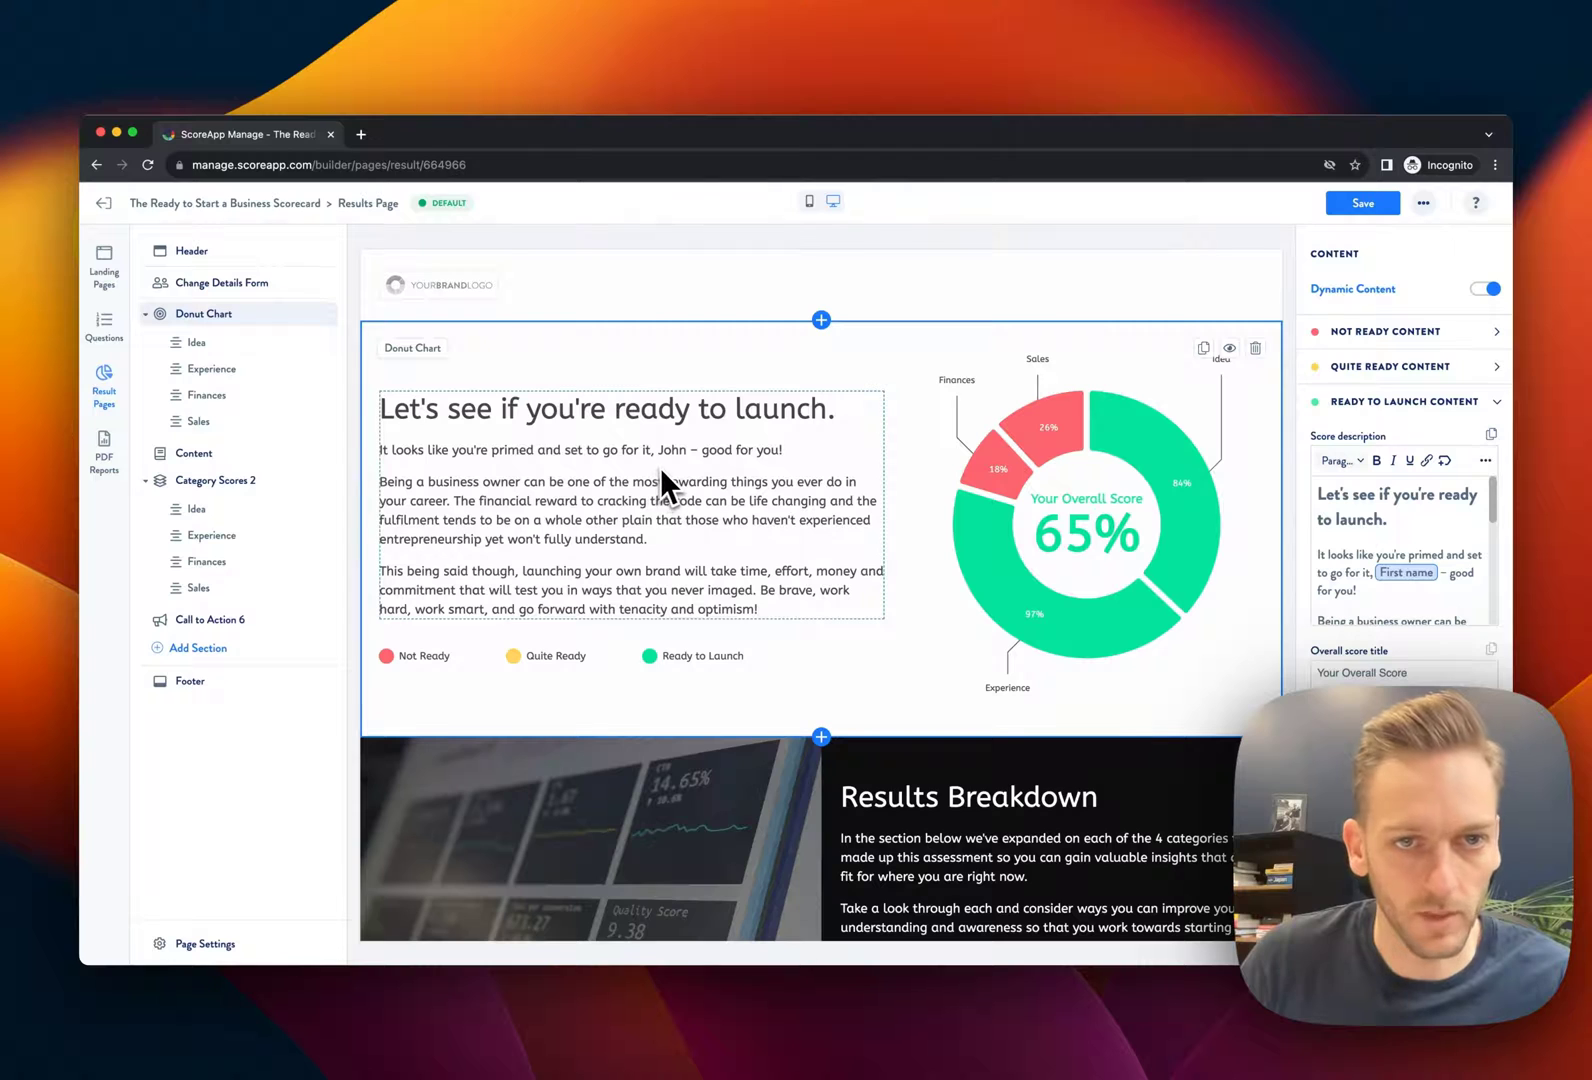
left_click(1425, 401)
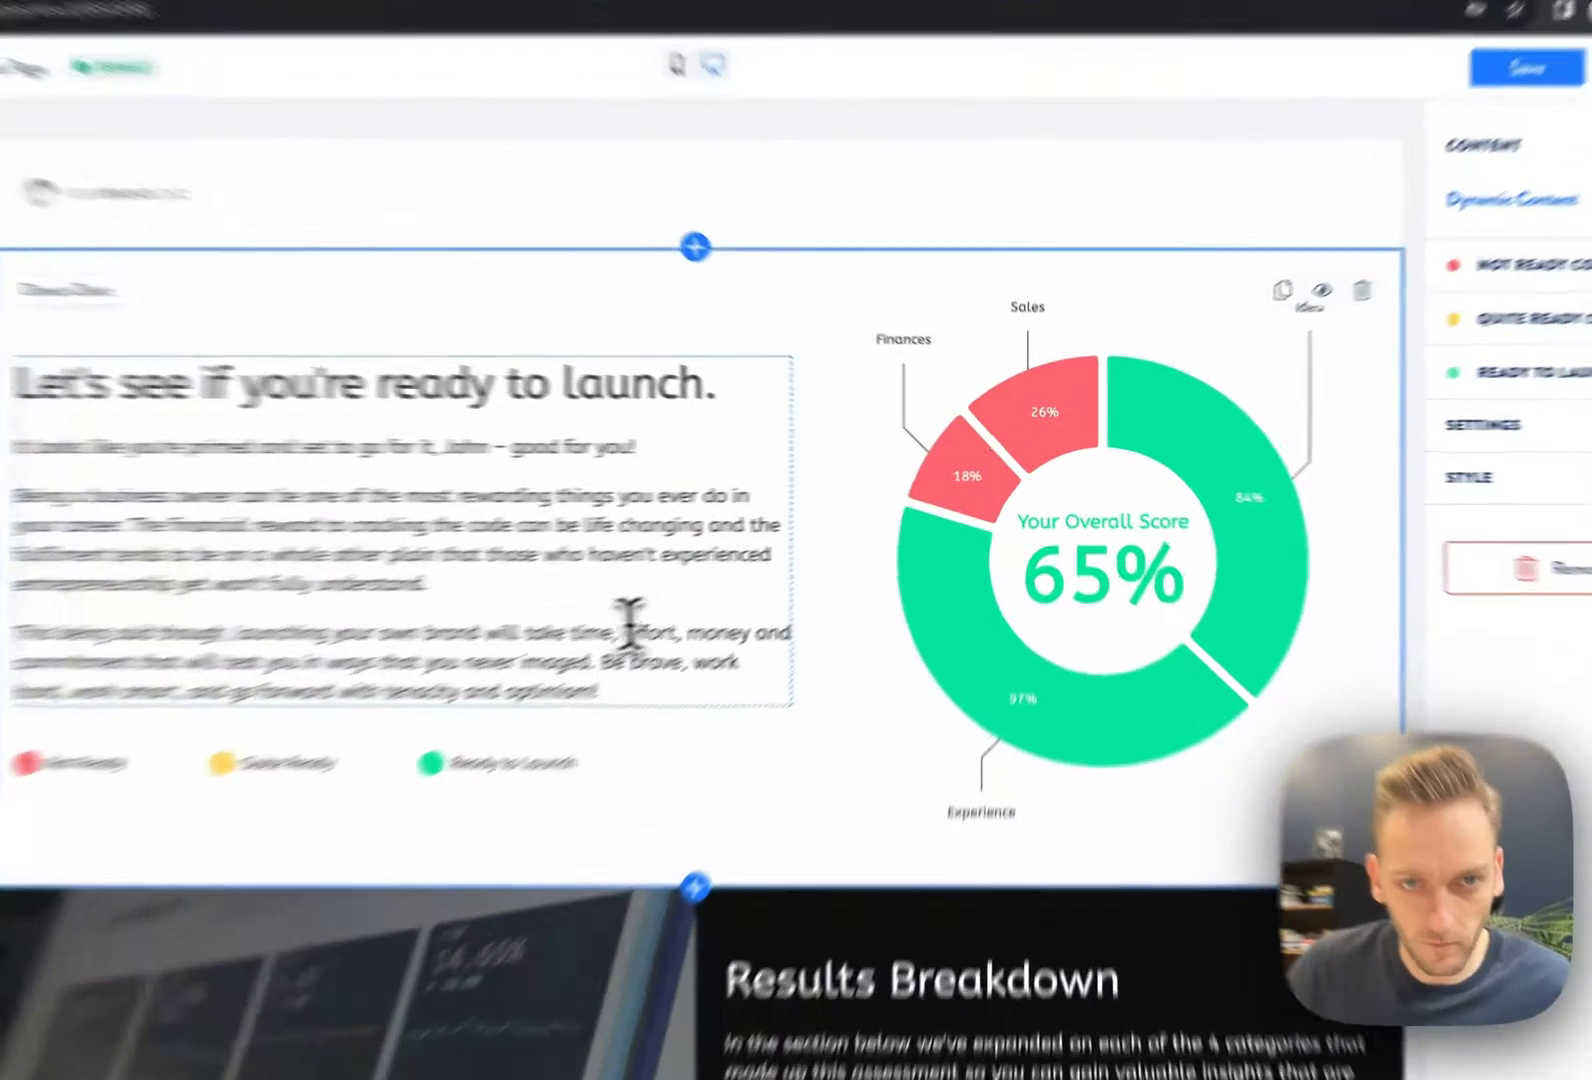
Insert a Change details link into the Ready to Launch message and preview the Change Details Form
left_click(800, 575)
left_click(1445, 461)
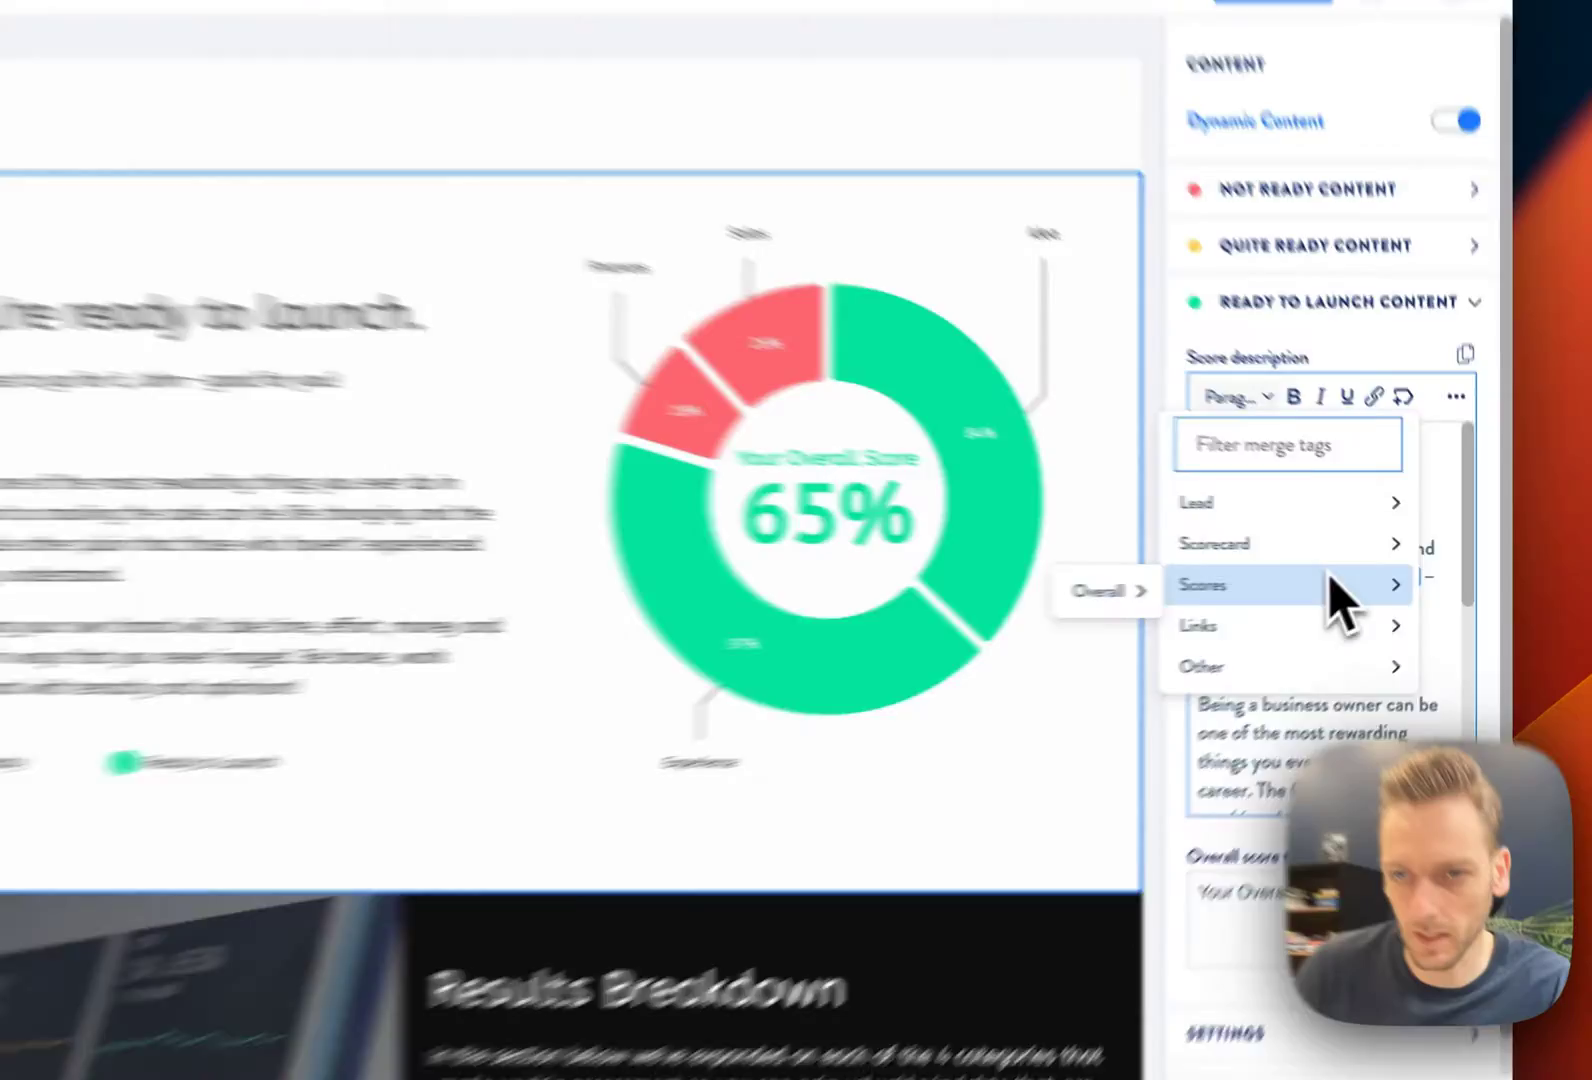
mouse_move(1277, 640)
left_click(1220, 609)
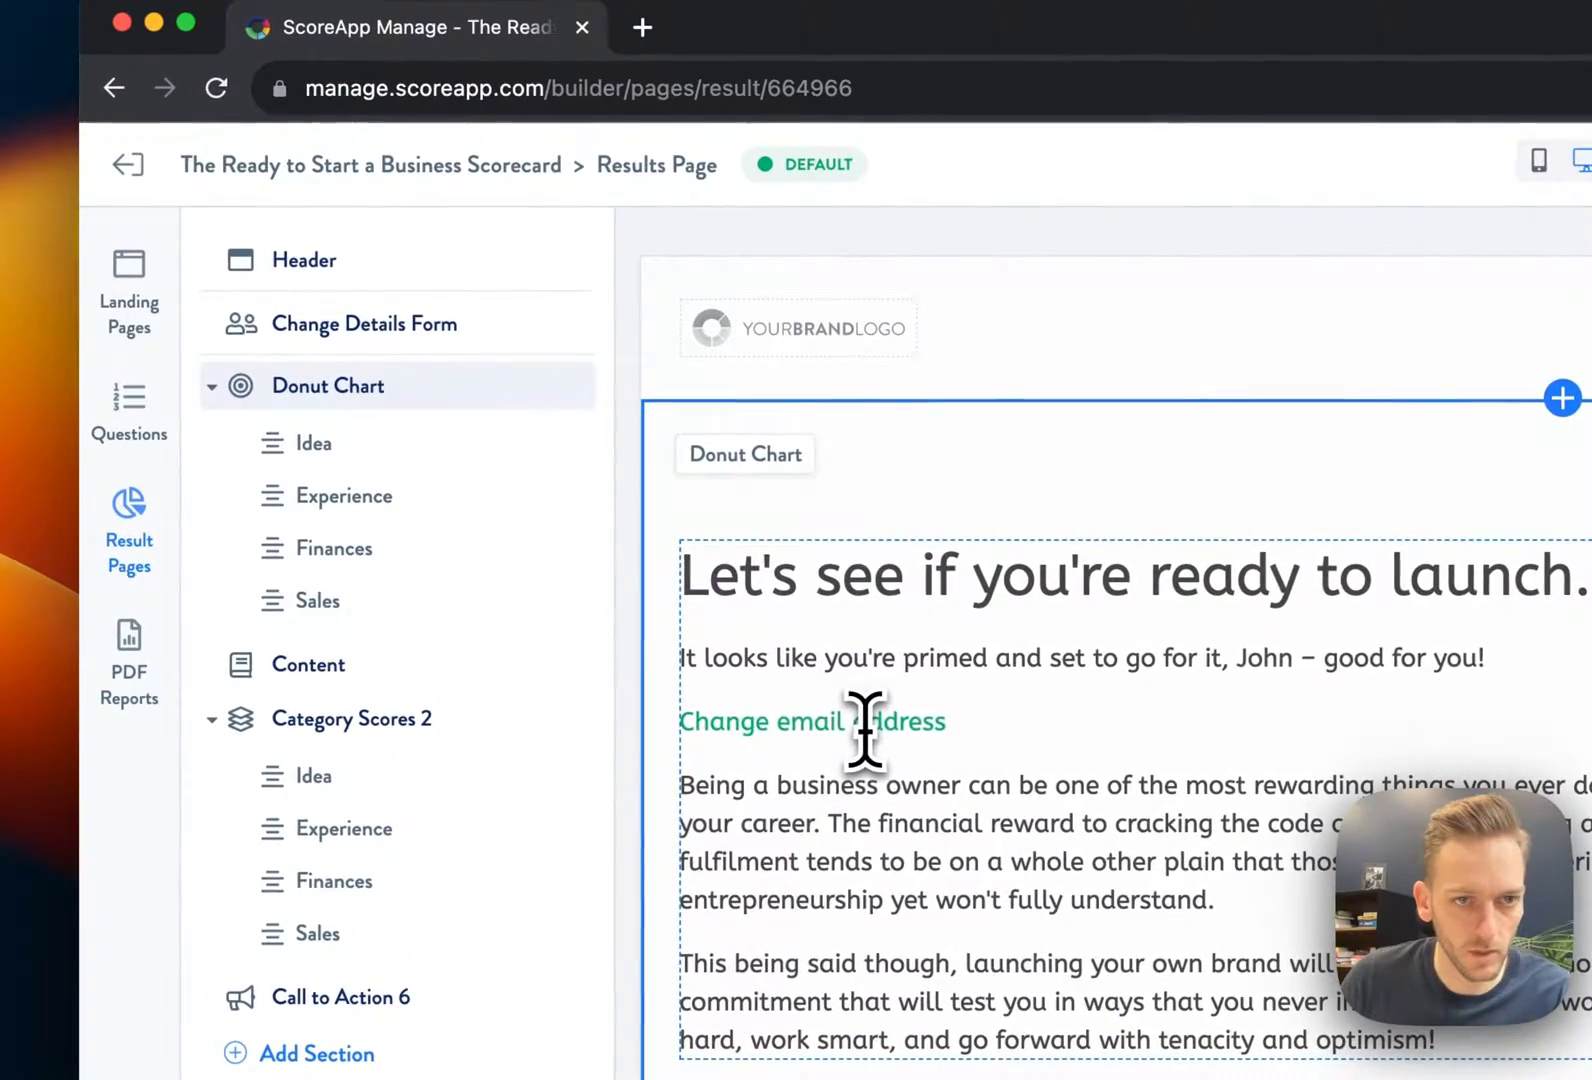
left_click(405, 328)
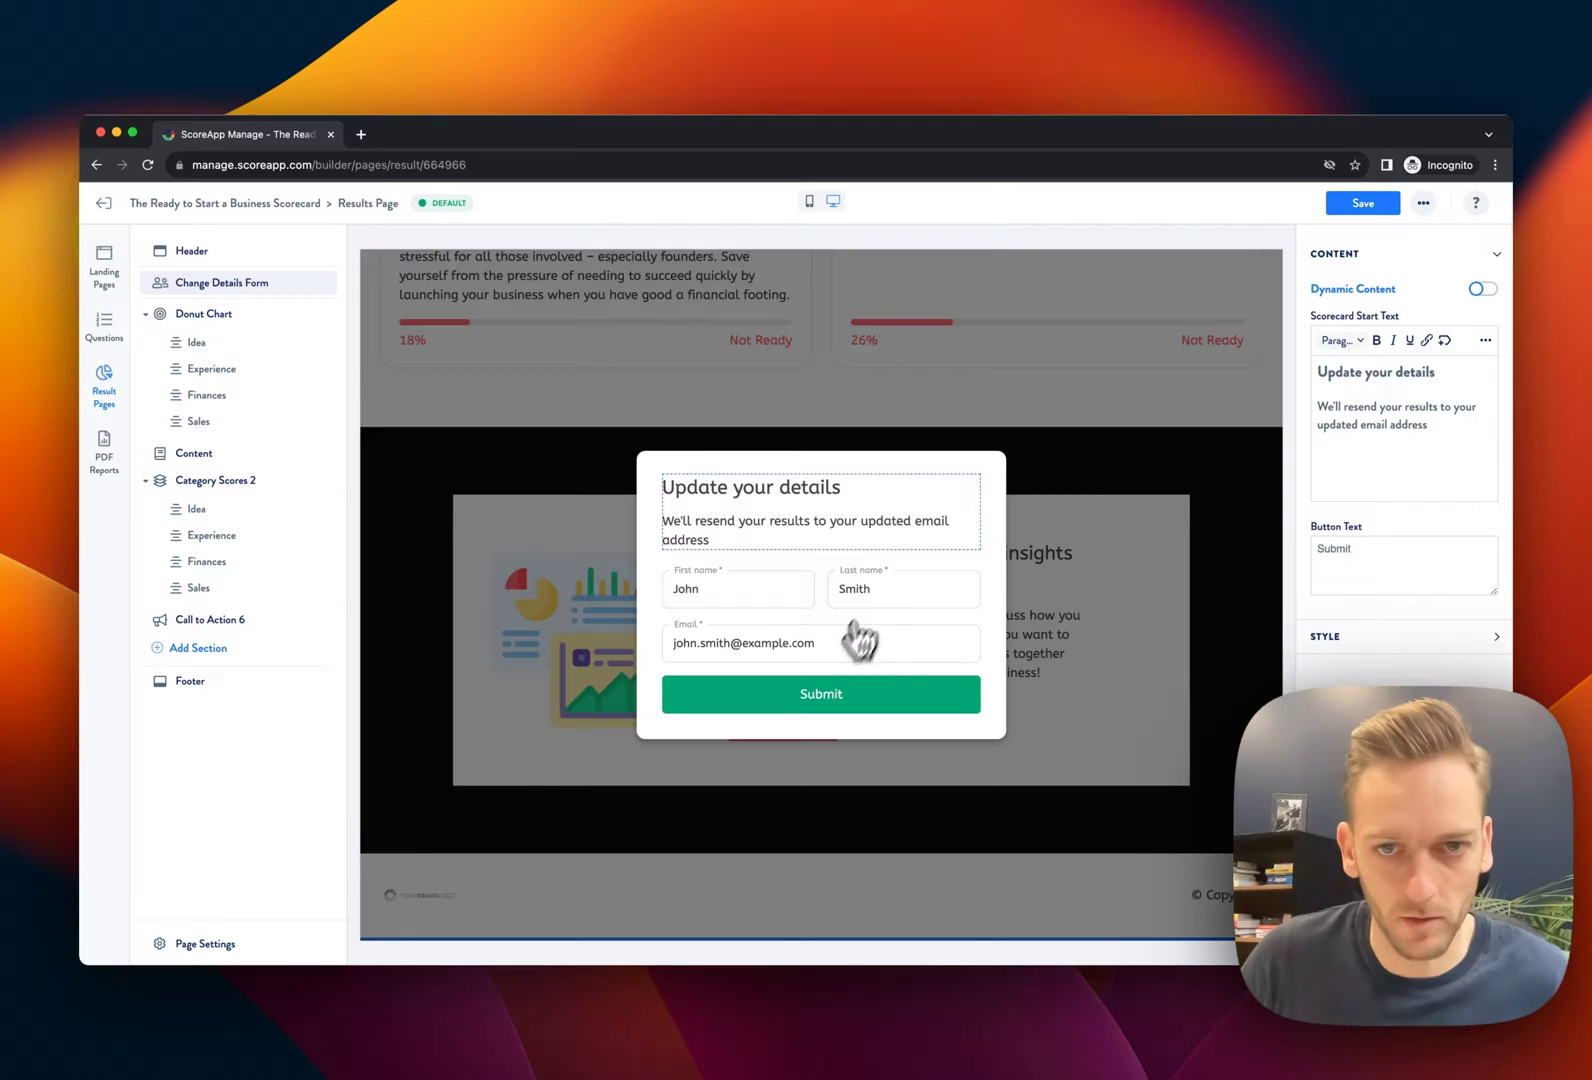
left_click(1082, 485)
scroll(1000, 500, "up", 15)
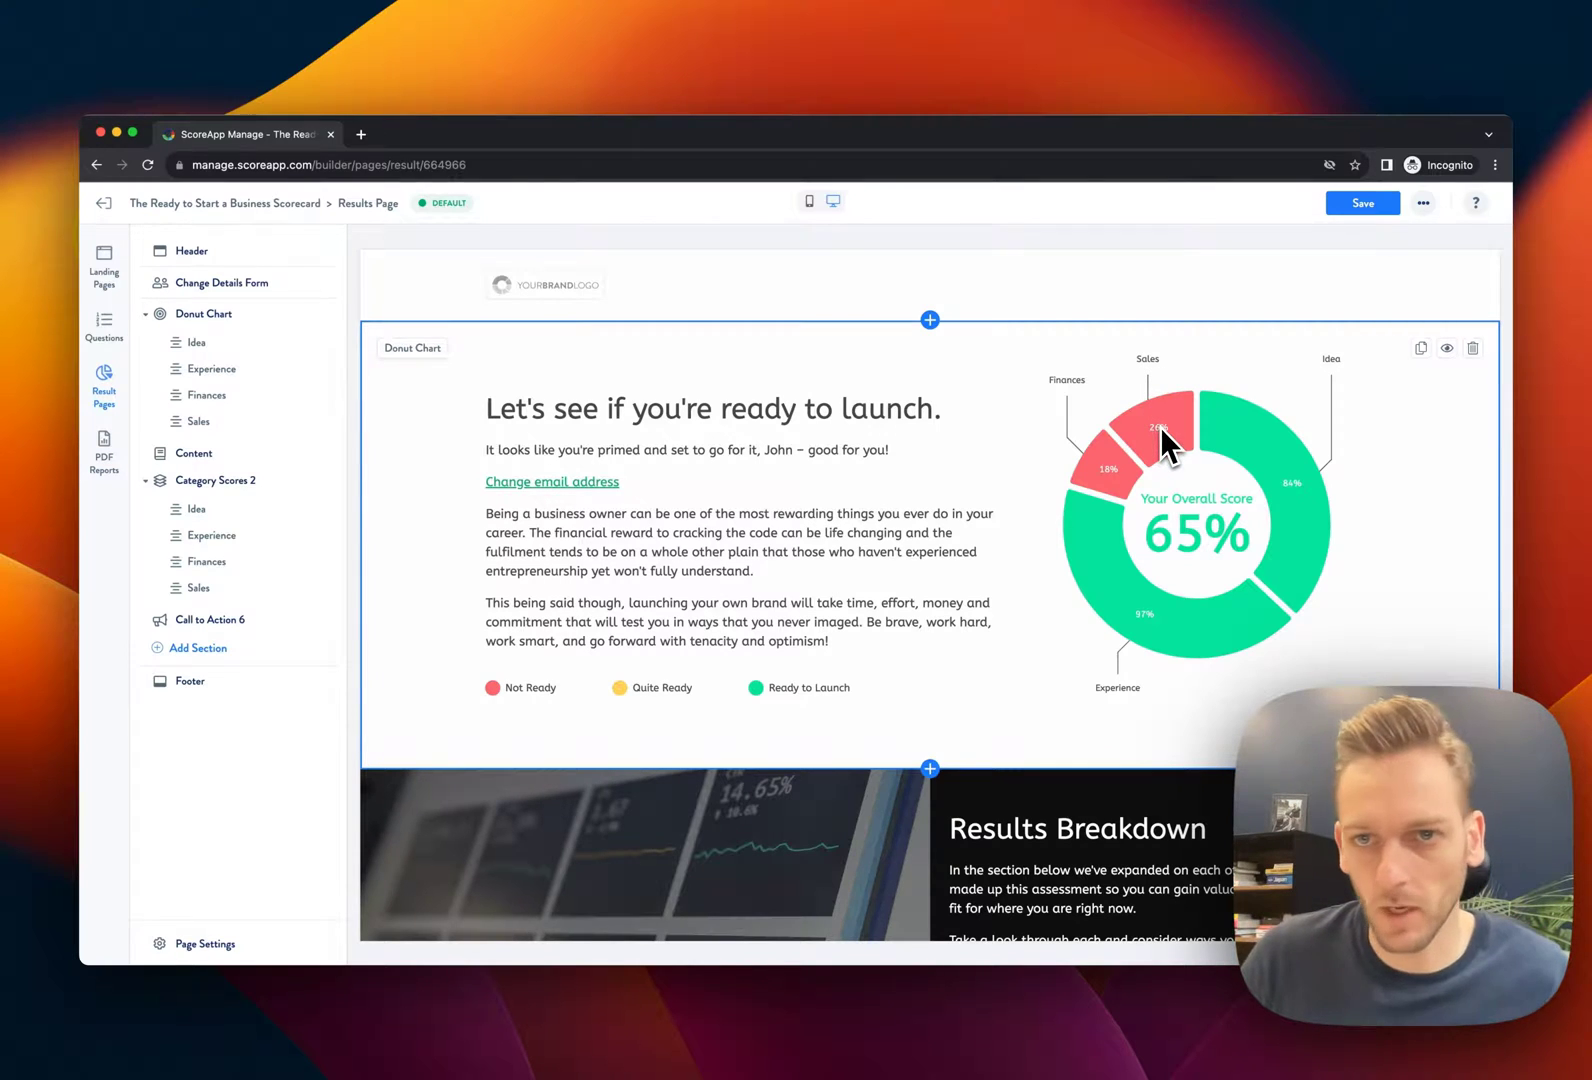
scroll(1160, 437, "down", 6)
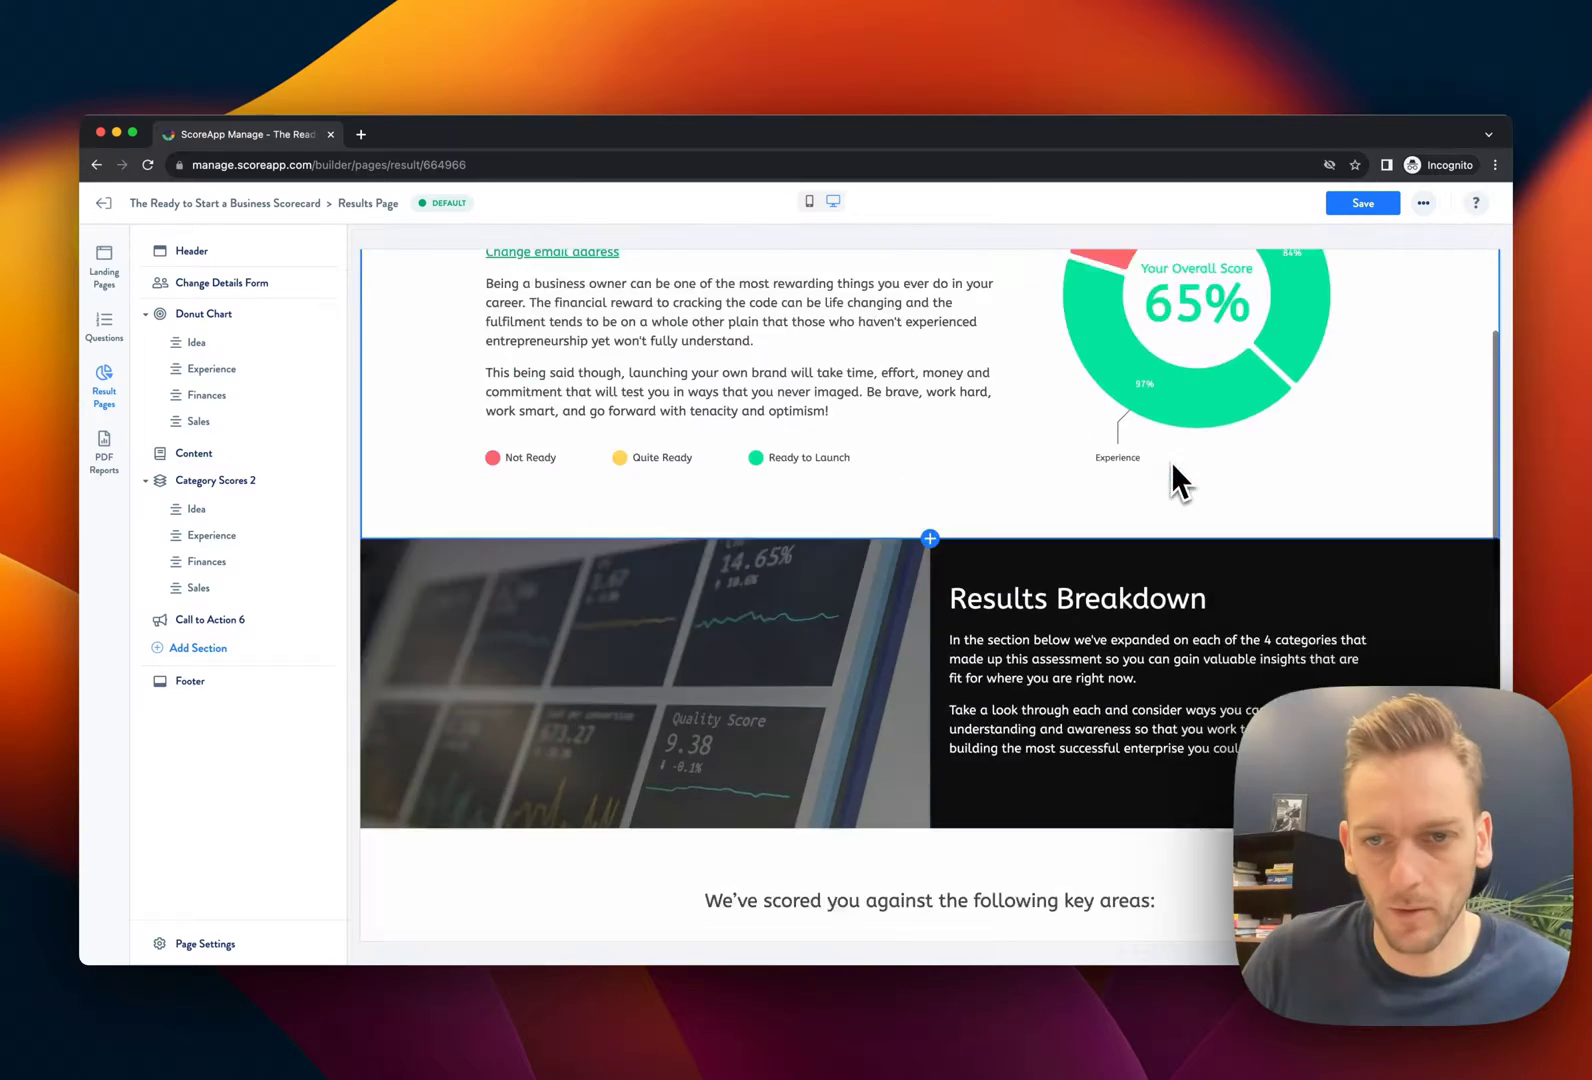
scroll(1172, 466, "down", 2)
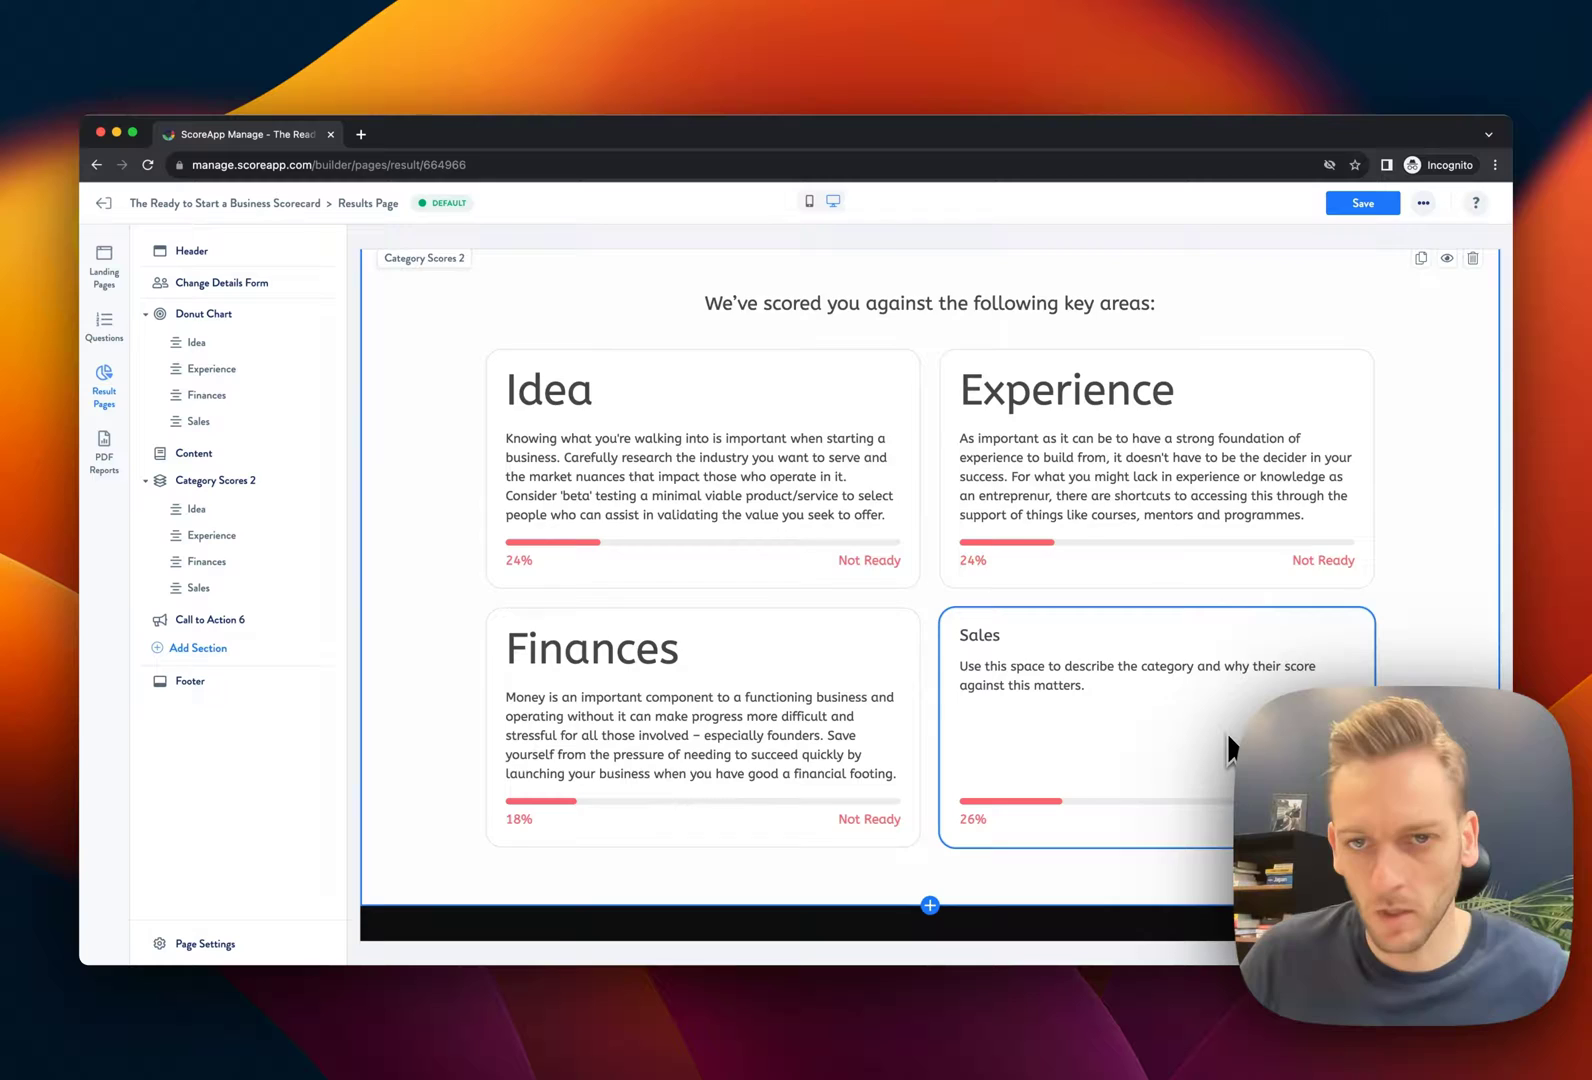
scroll(1228, 733, "down", 1)
scroll(1228, 733, "up", 1)
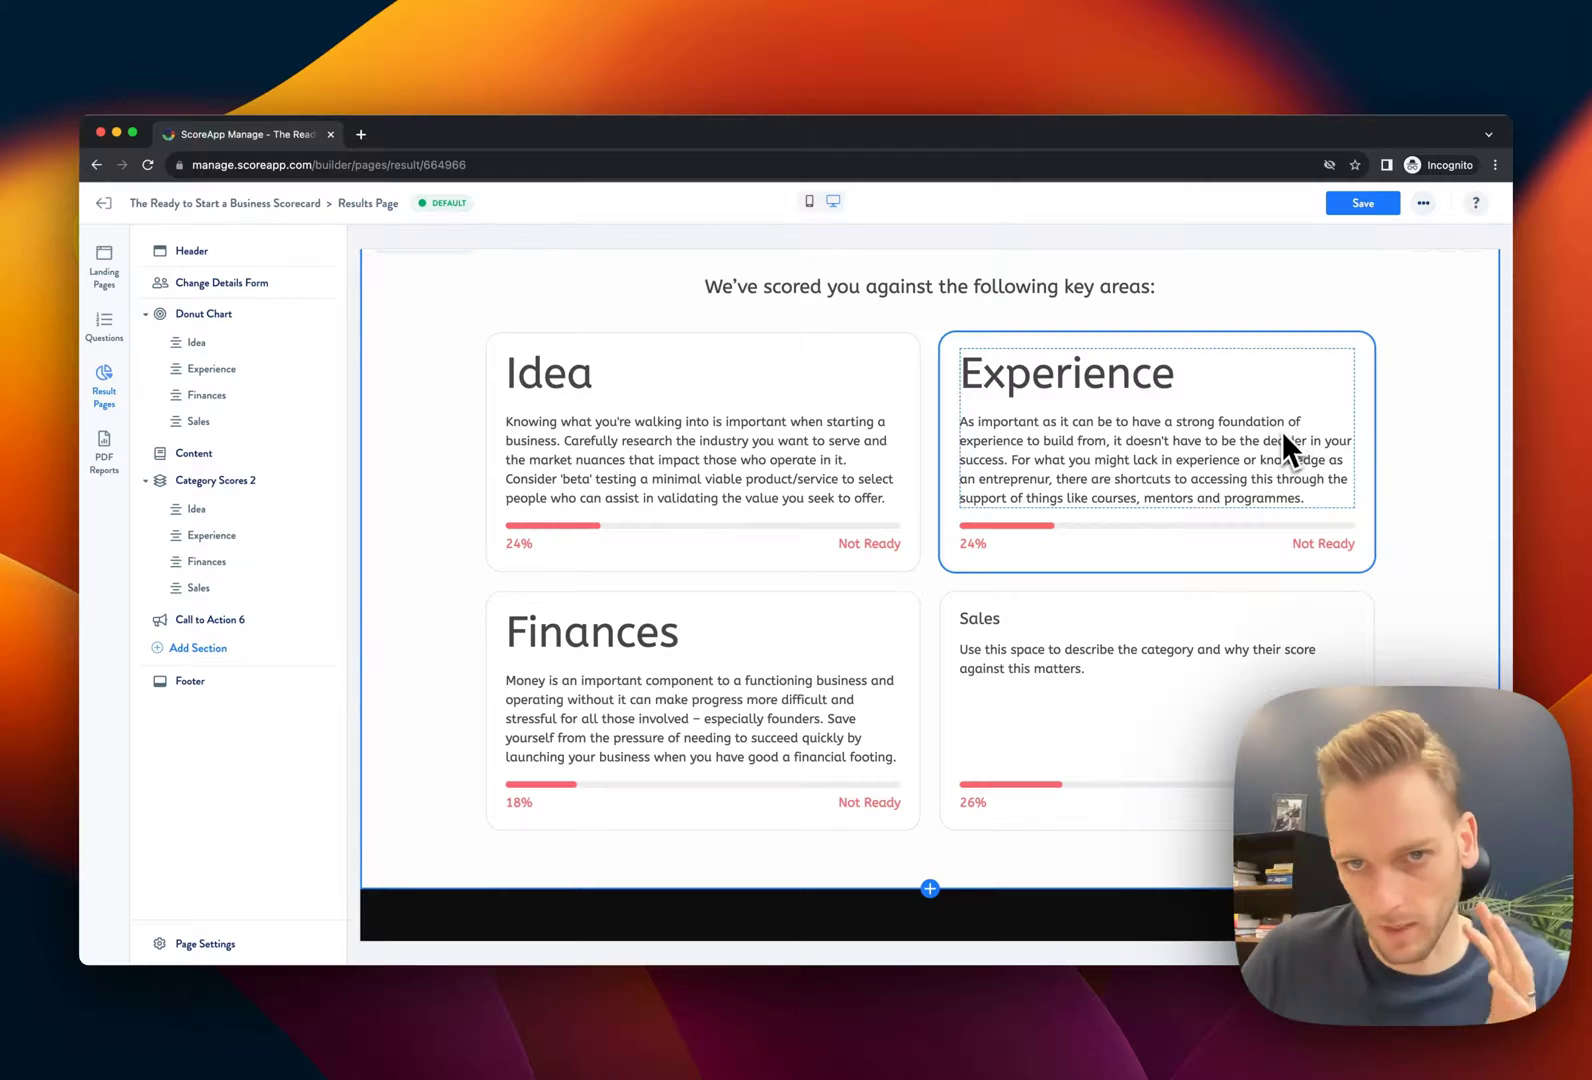
Enable dynamic content on the Sales card and paste its Not Ready description
left_click(1168, 727)
scroll(1260, 760, "down", 2)
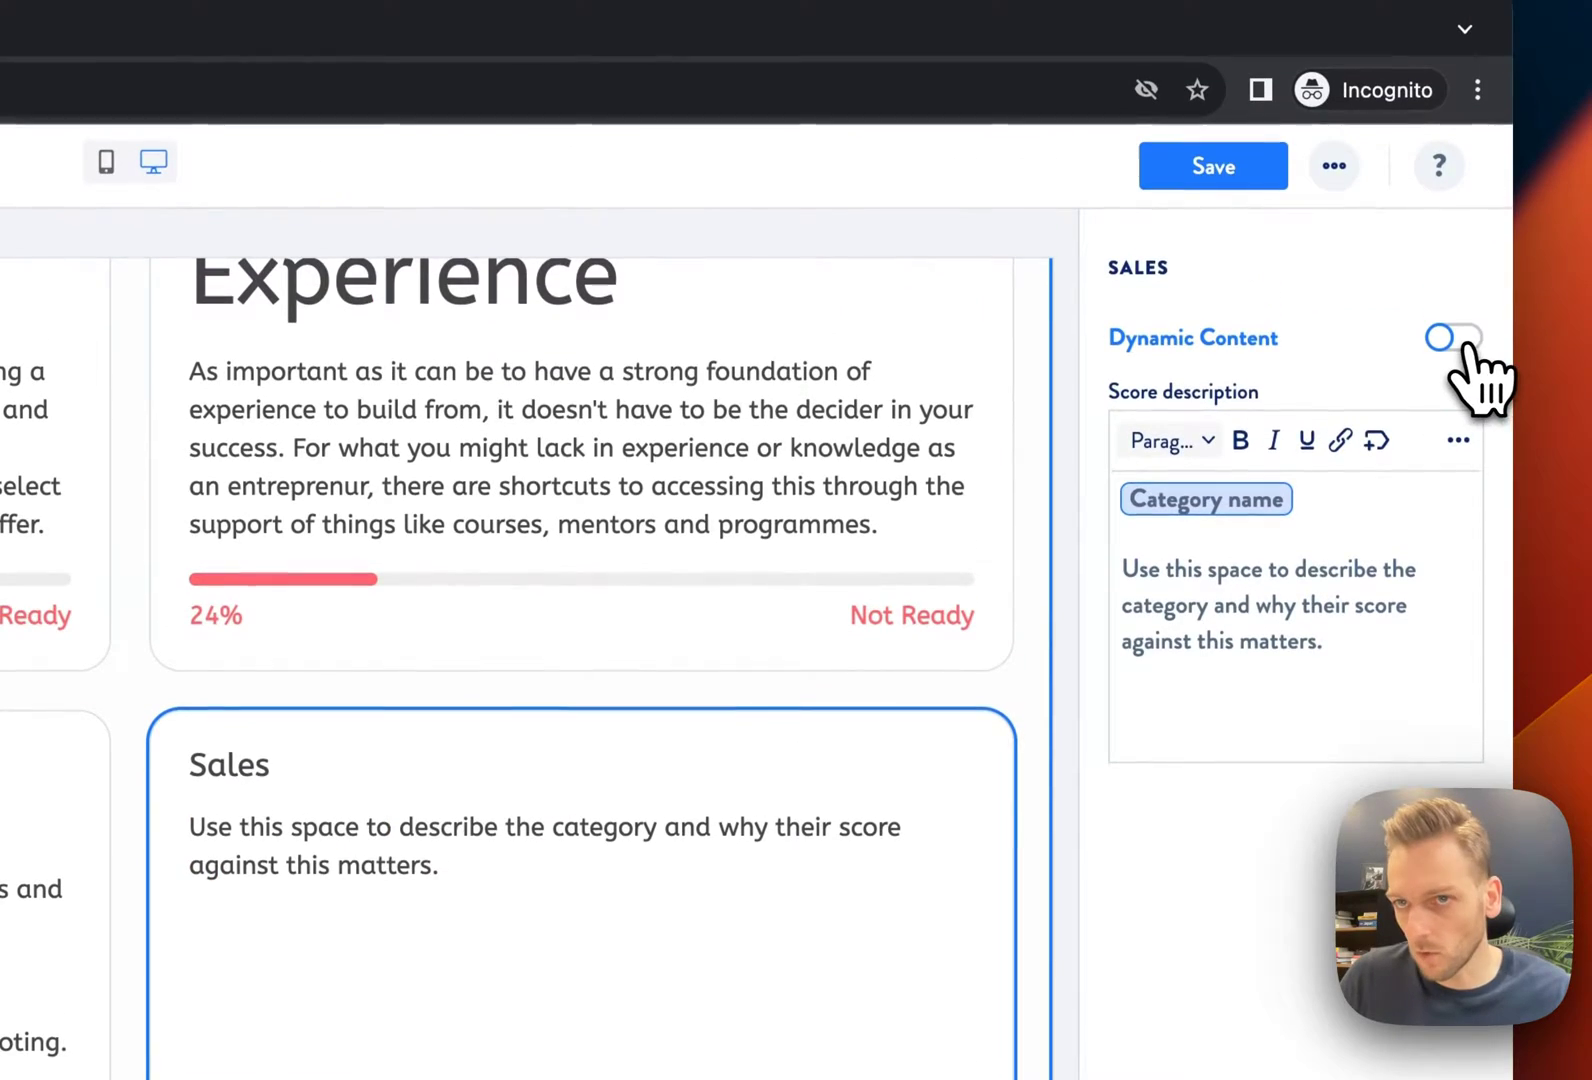
left_click(1455, 343)
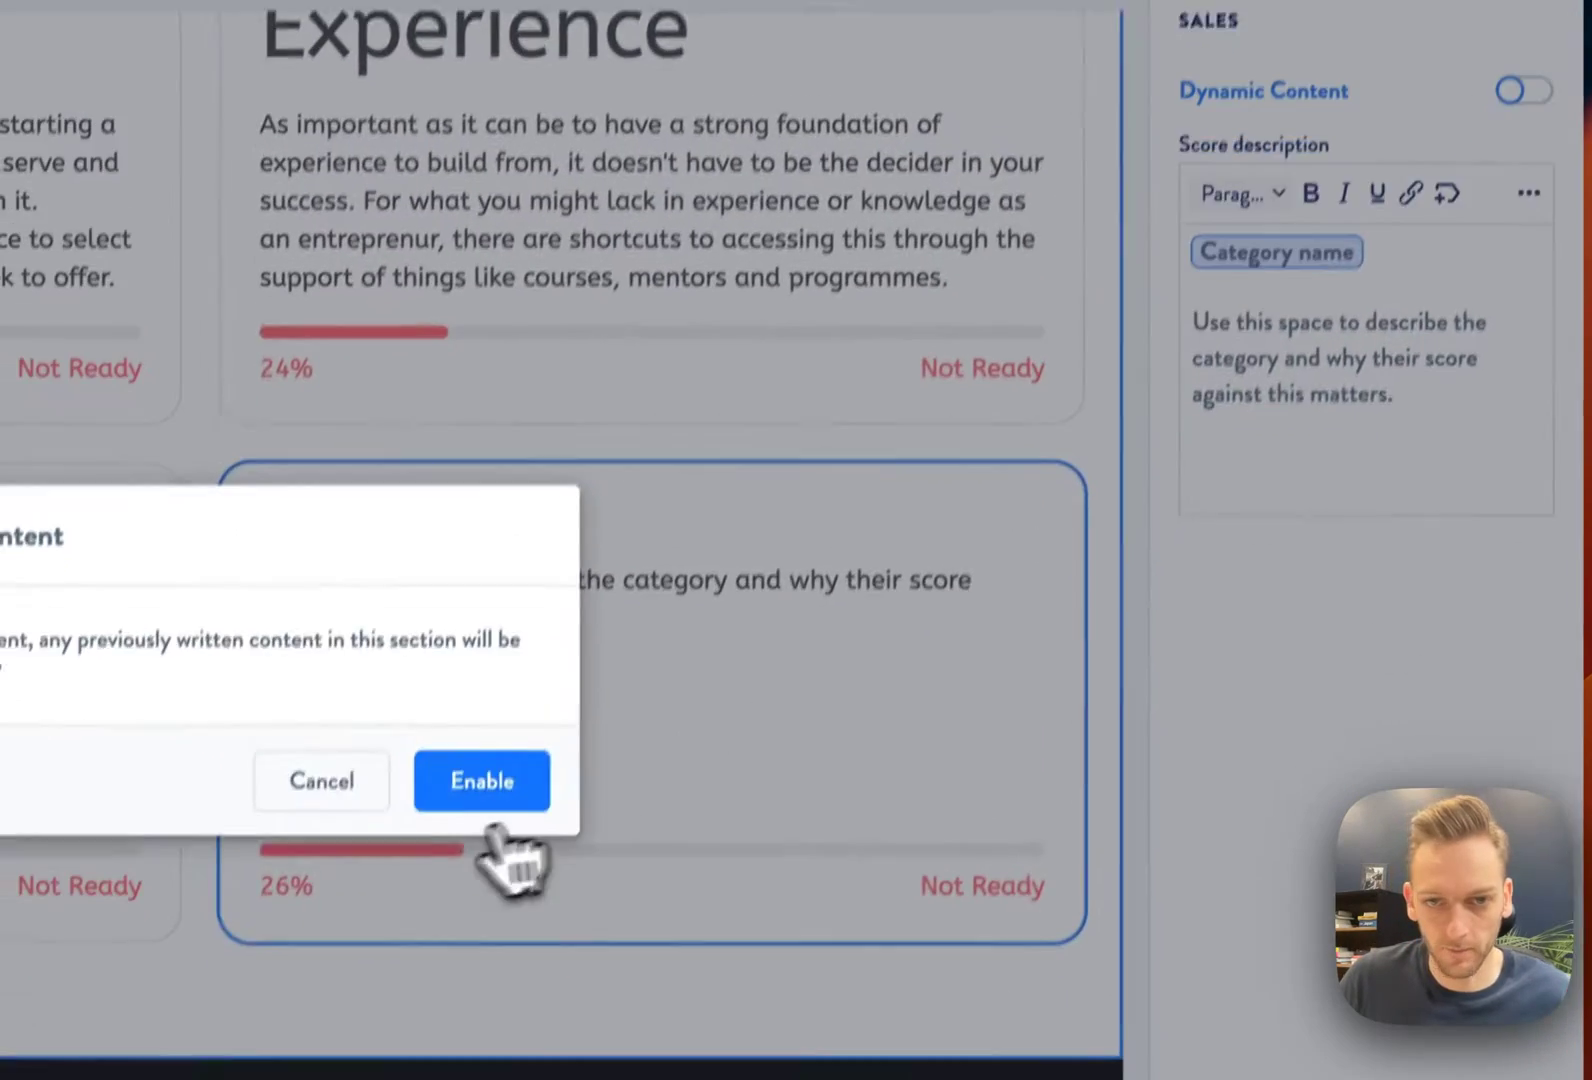
left_click(409, 1027)
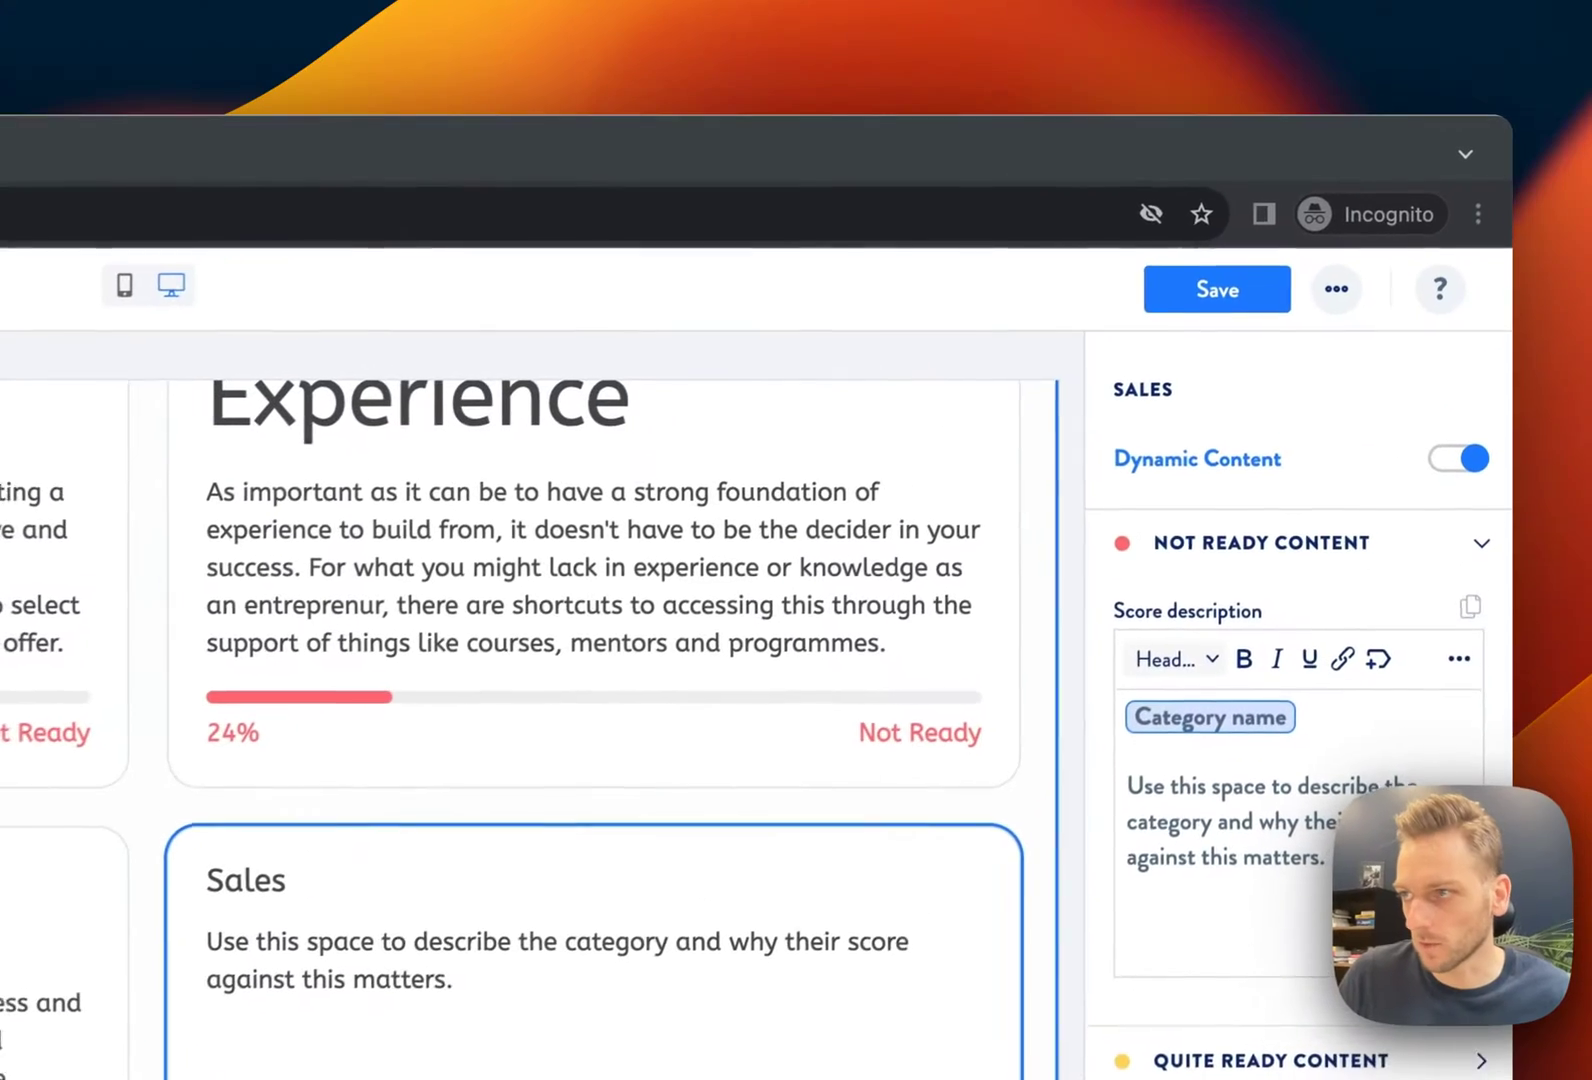
type("Based on your score, it appears that your sales skills and experience may need further development before you embark on your entrepreneurial journey. Sales are a critical aspect of any business, and a strong foundation in understanding customer needs, presenting your product or service effectively, and handling objections and rejections is essential.")
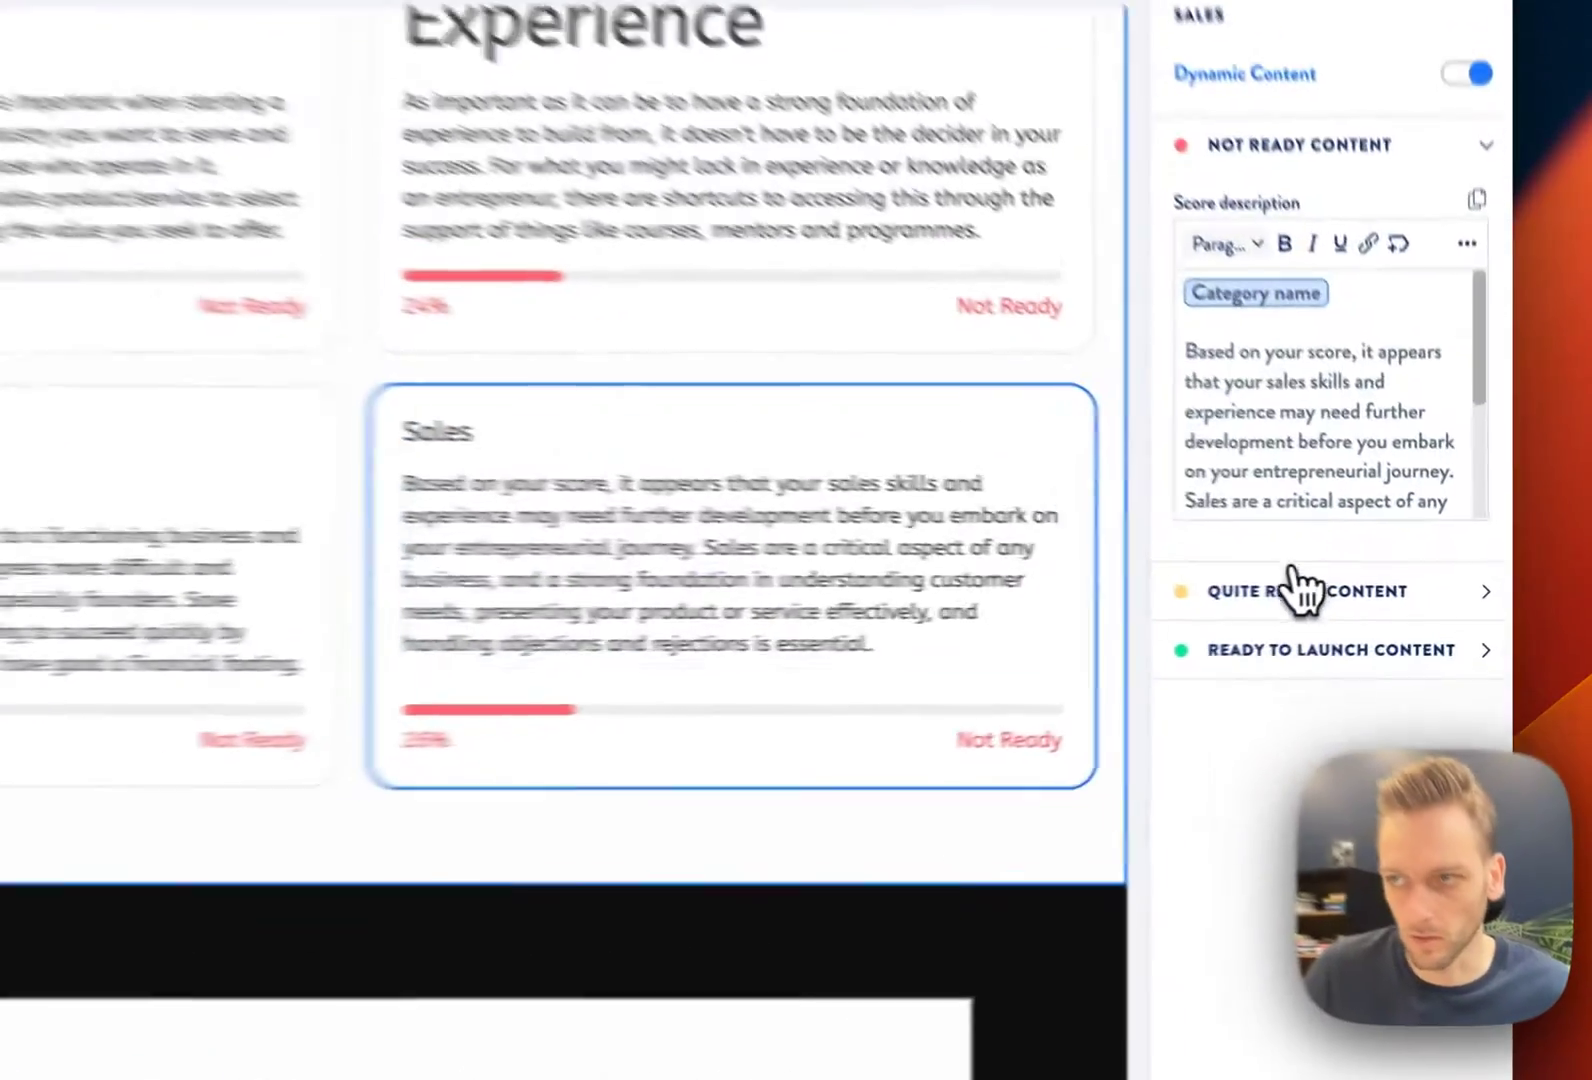
Paste the Quite Ready Sales description, make the category name Heading 1, and save
left_click(1389, 597)
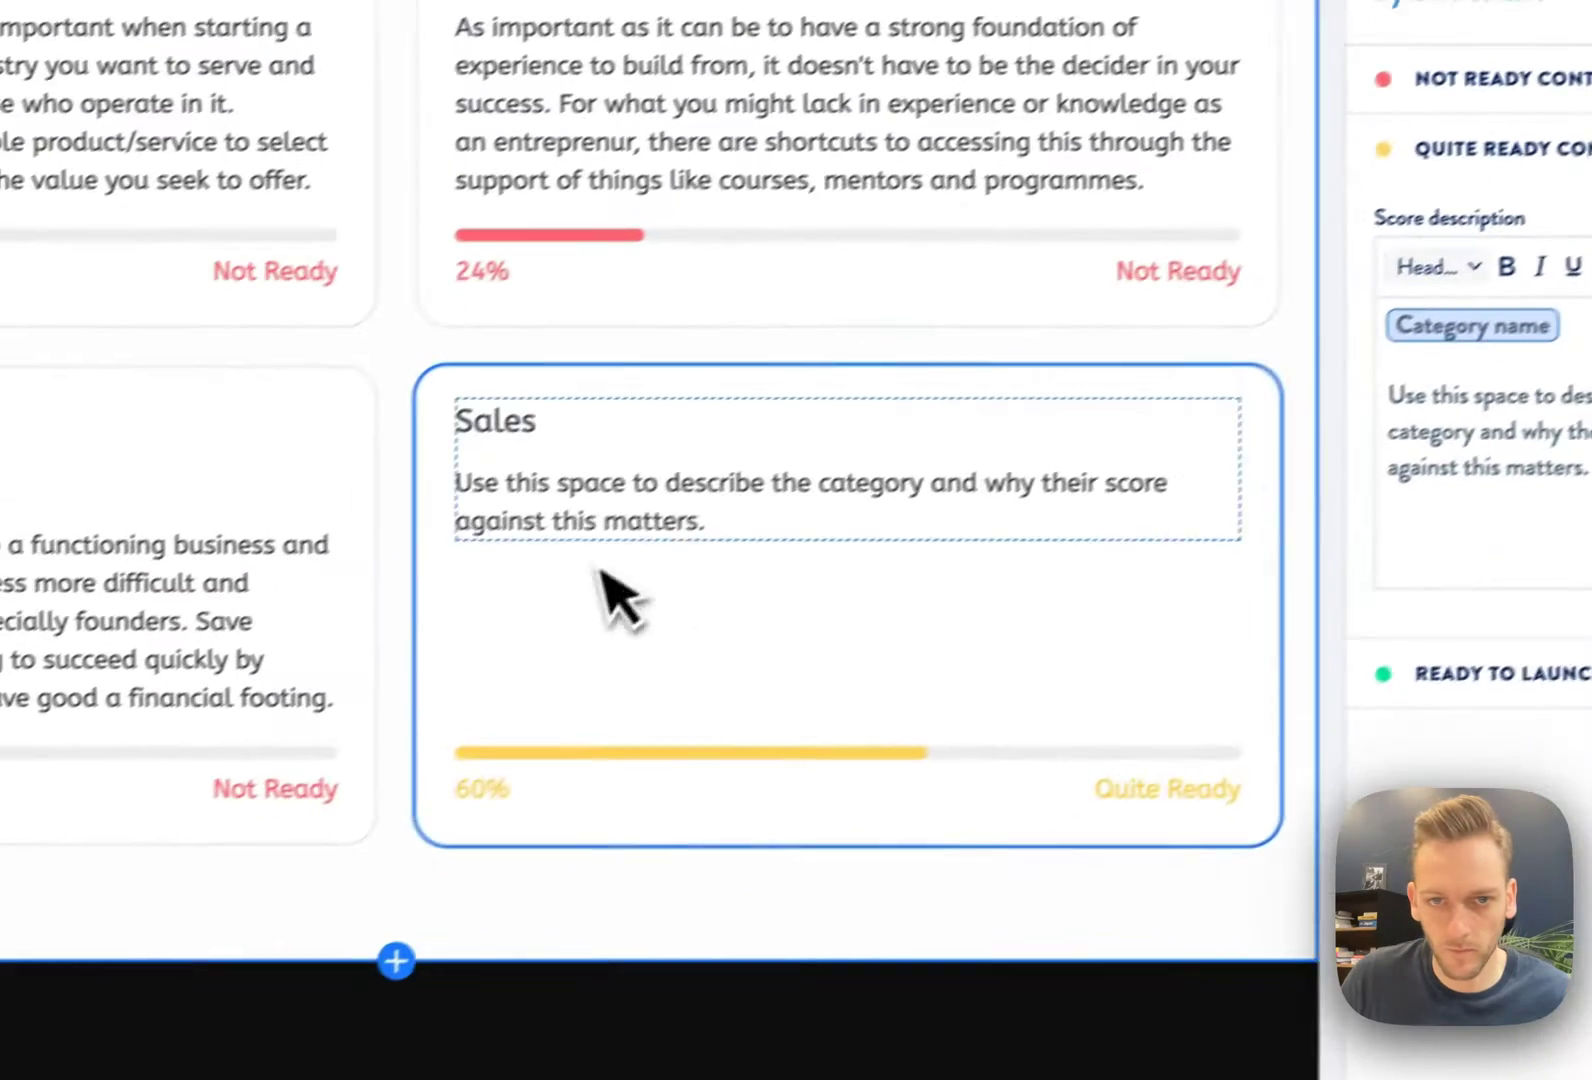
left_click(449, 711)
left_click_drag(449, 711, 155, 680)
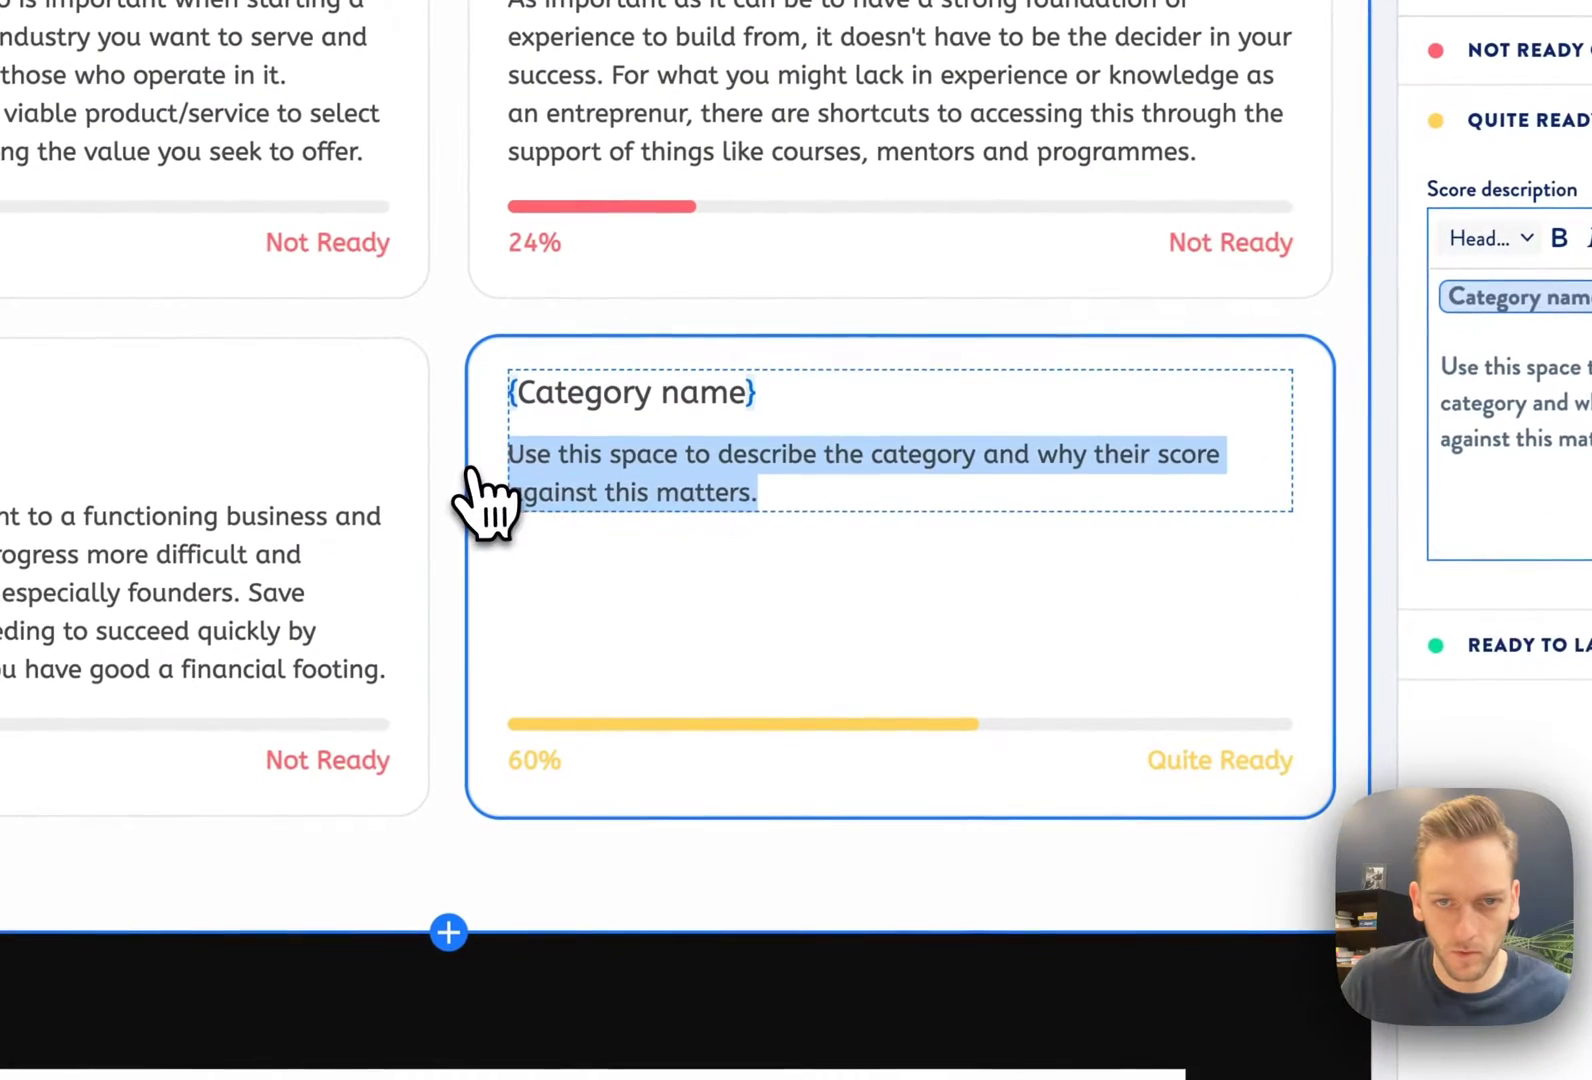
type("Your quiz results indicate that you have some sales skills and experience but there are areas where you can improve. You're on the right track, and with a bit more focus and refinement, you can elevate your sales approach to a professional level.")
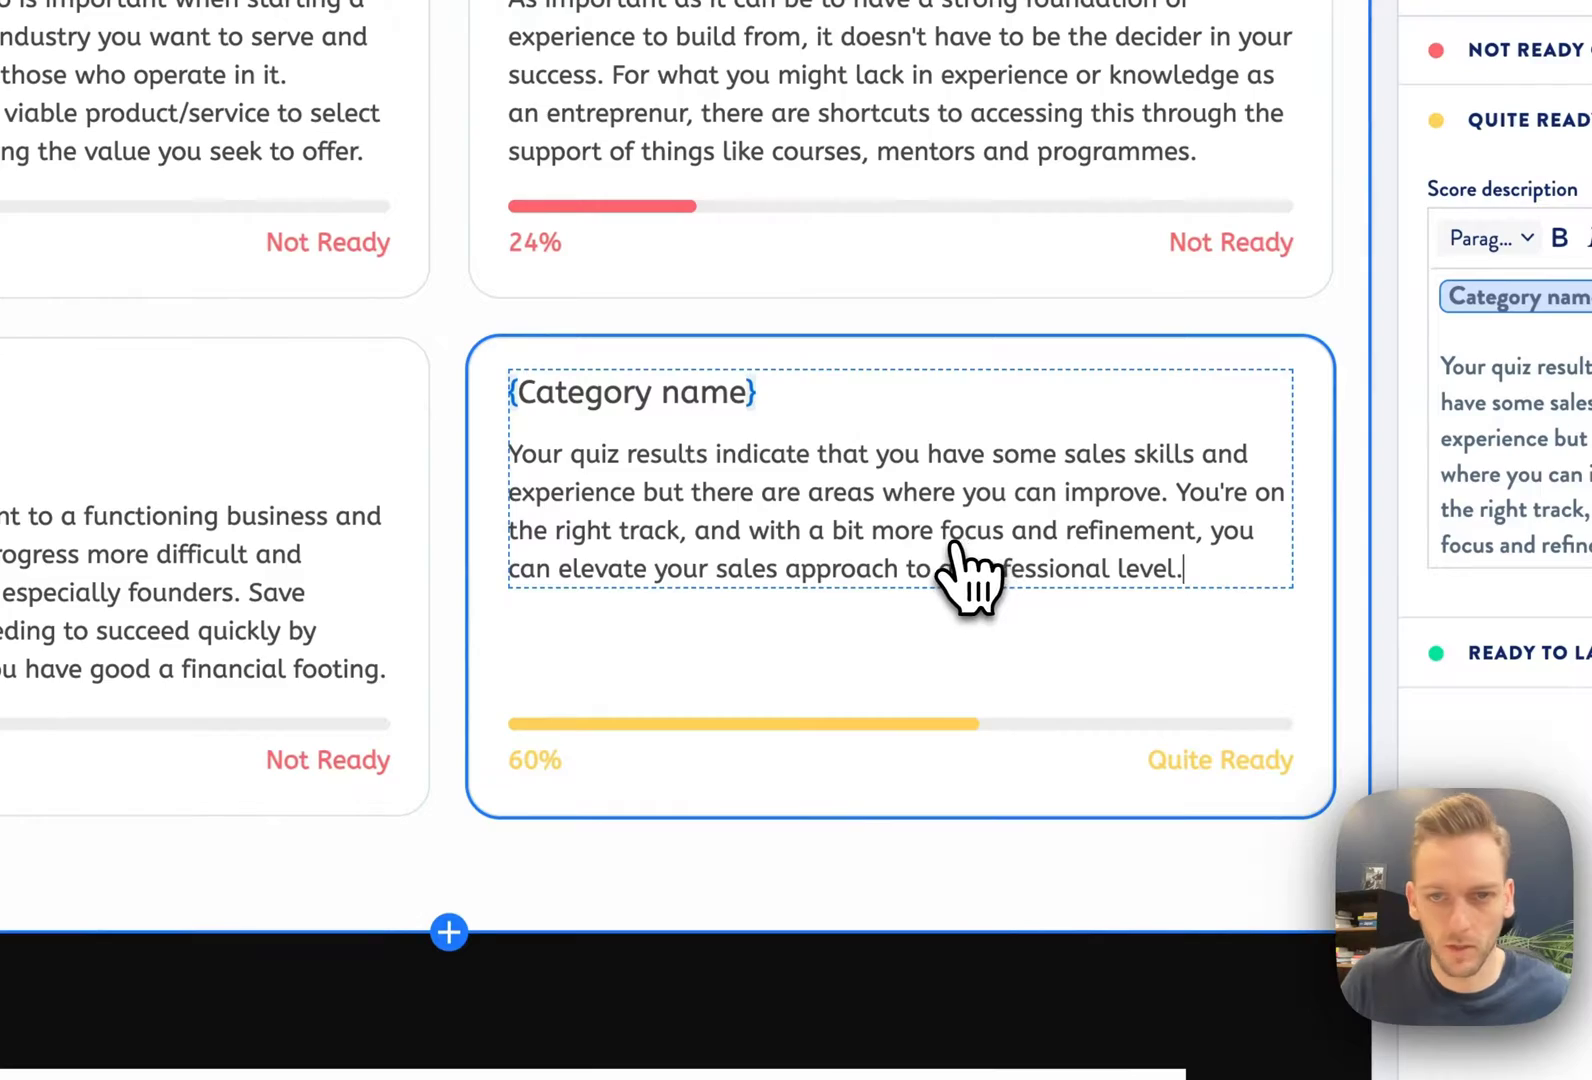
left_click(1480, 652)
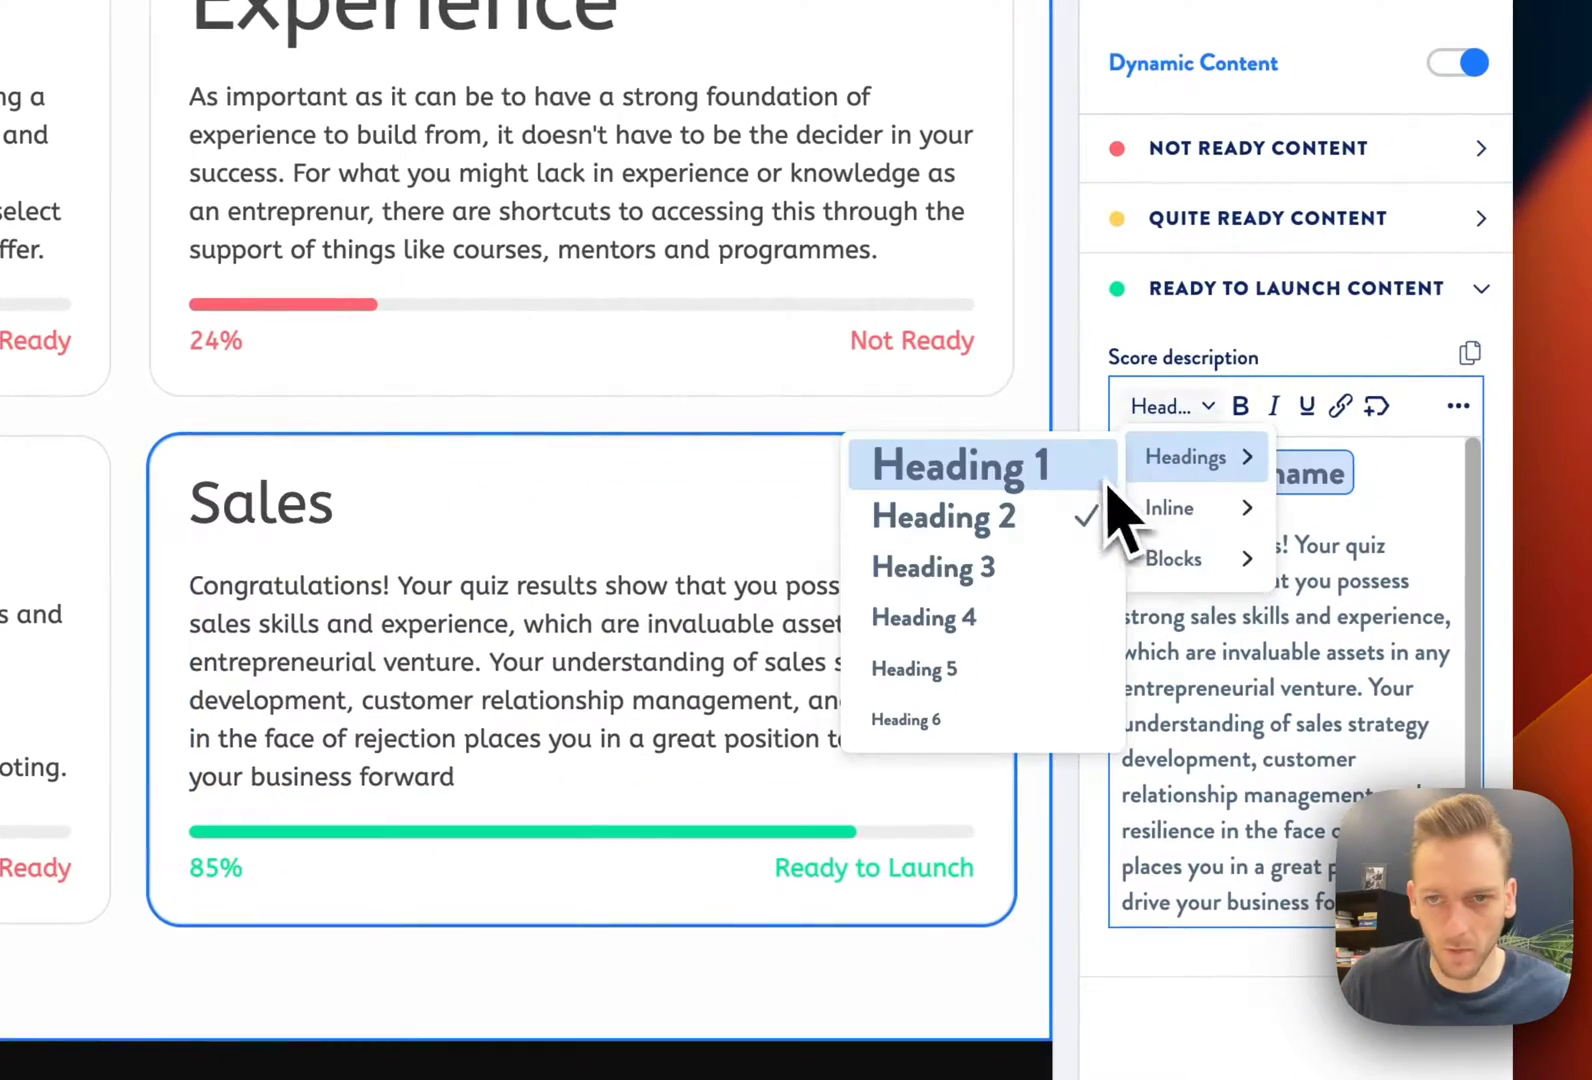
left_click(1066, 478)
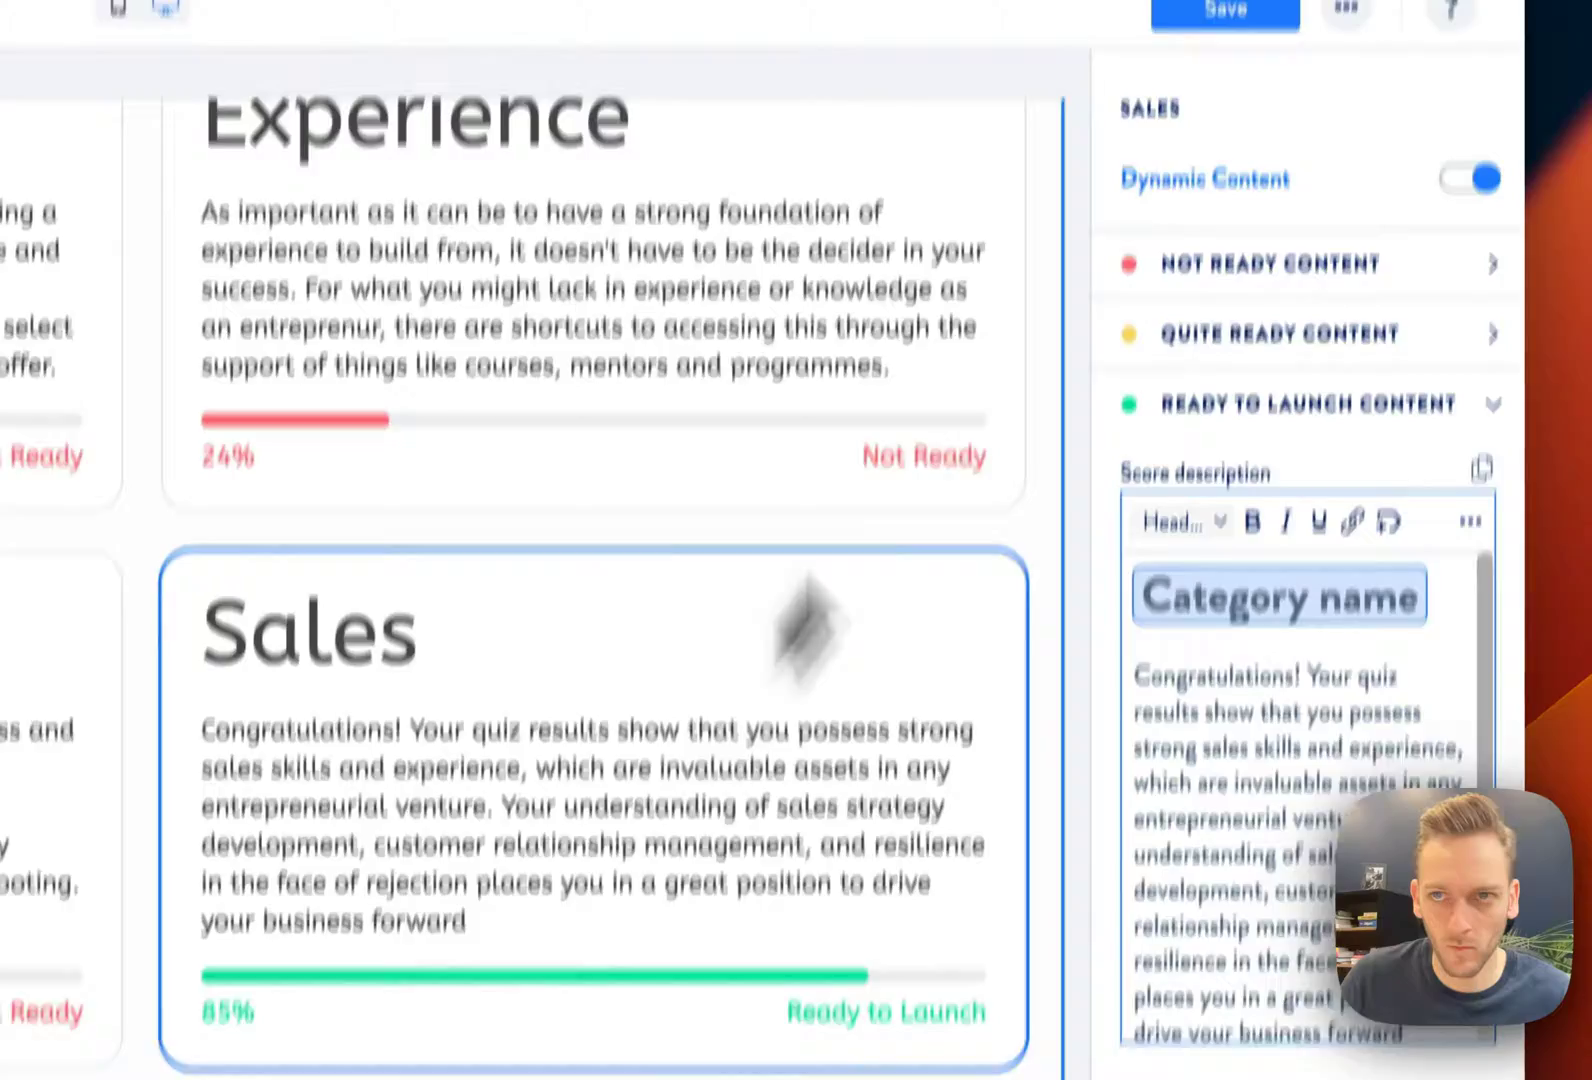
left_click(1210, 236)
scroll(906, 720, "down", 5)
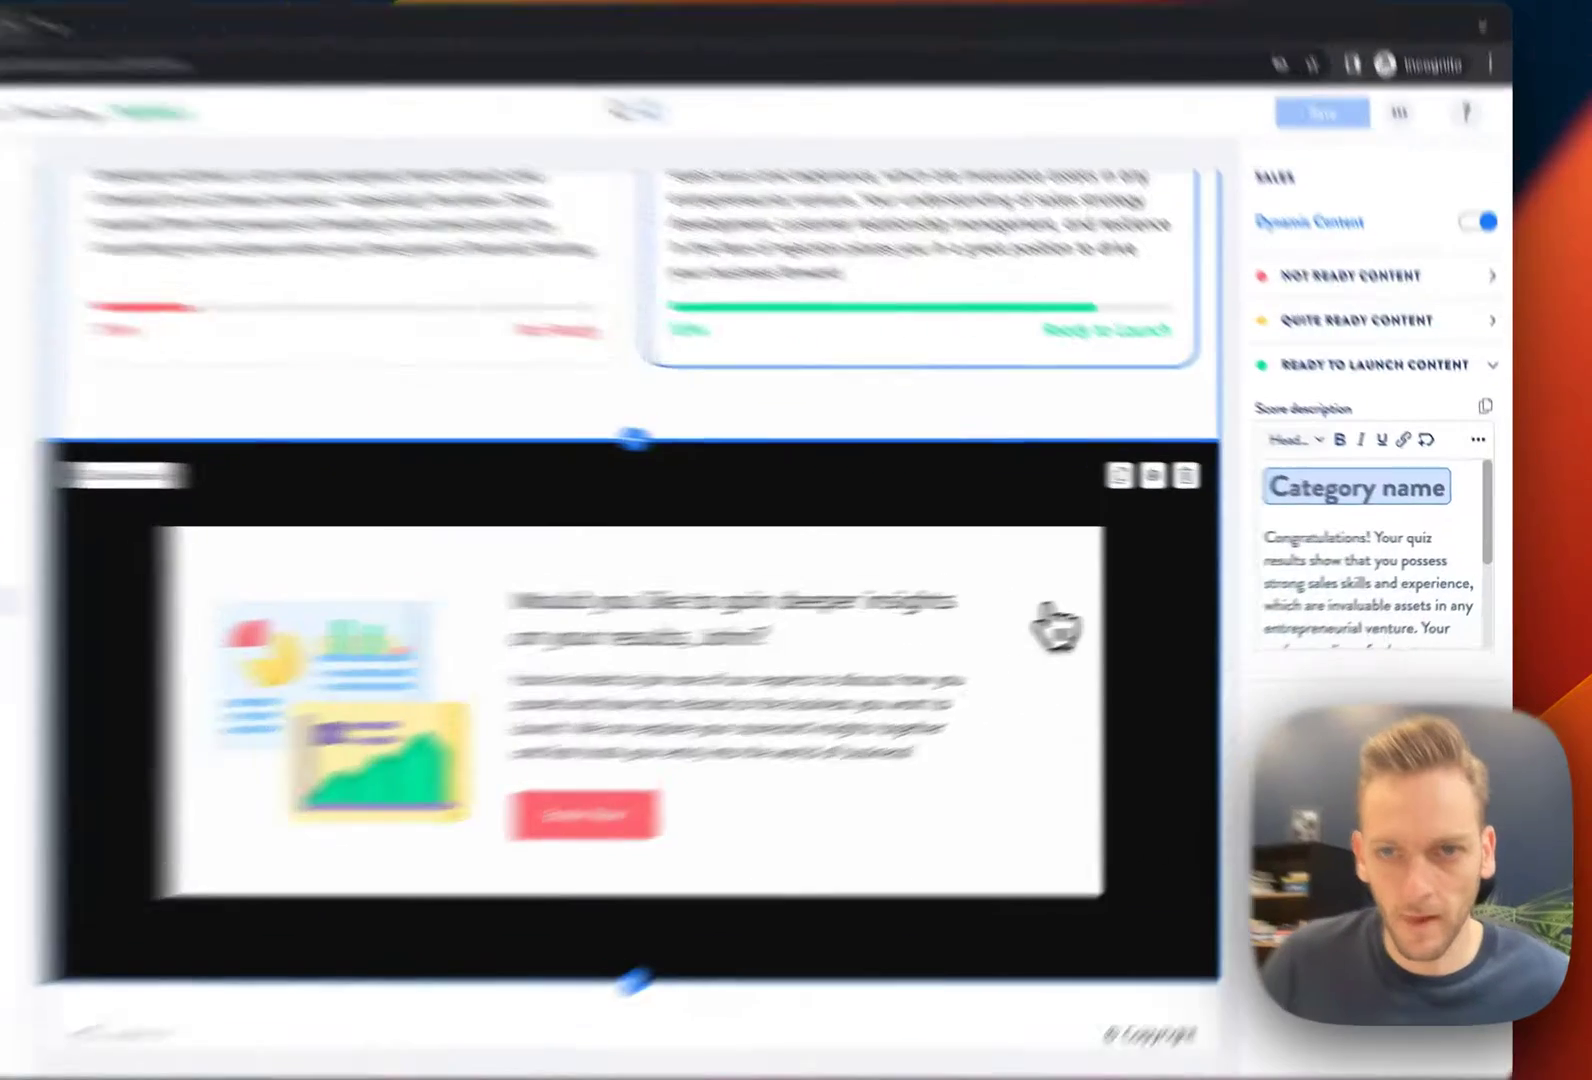
Limit the call-to-action section's visibility to a specific audience and begin a new audience
left_click(1140, 607)
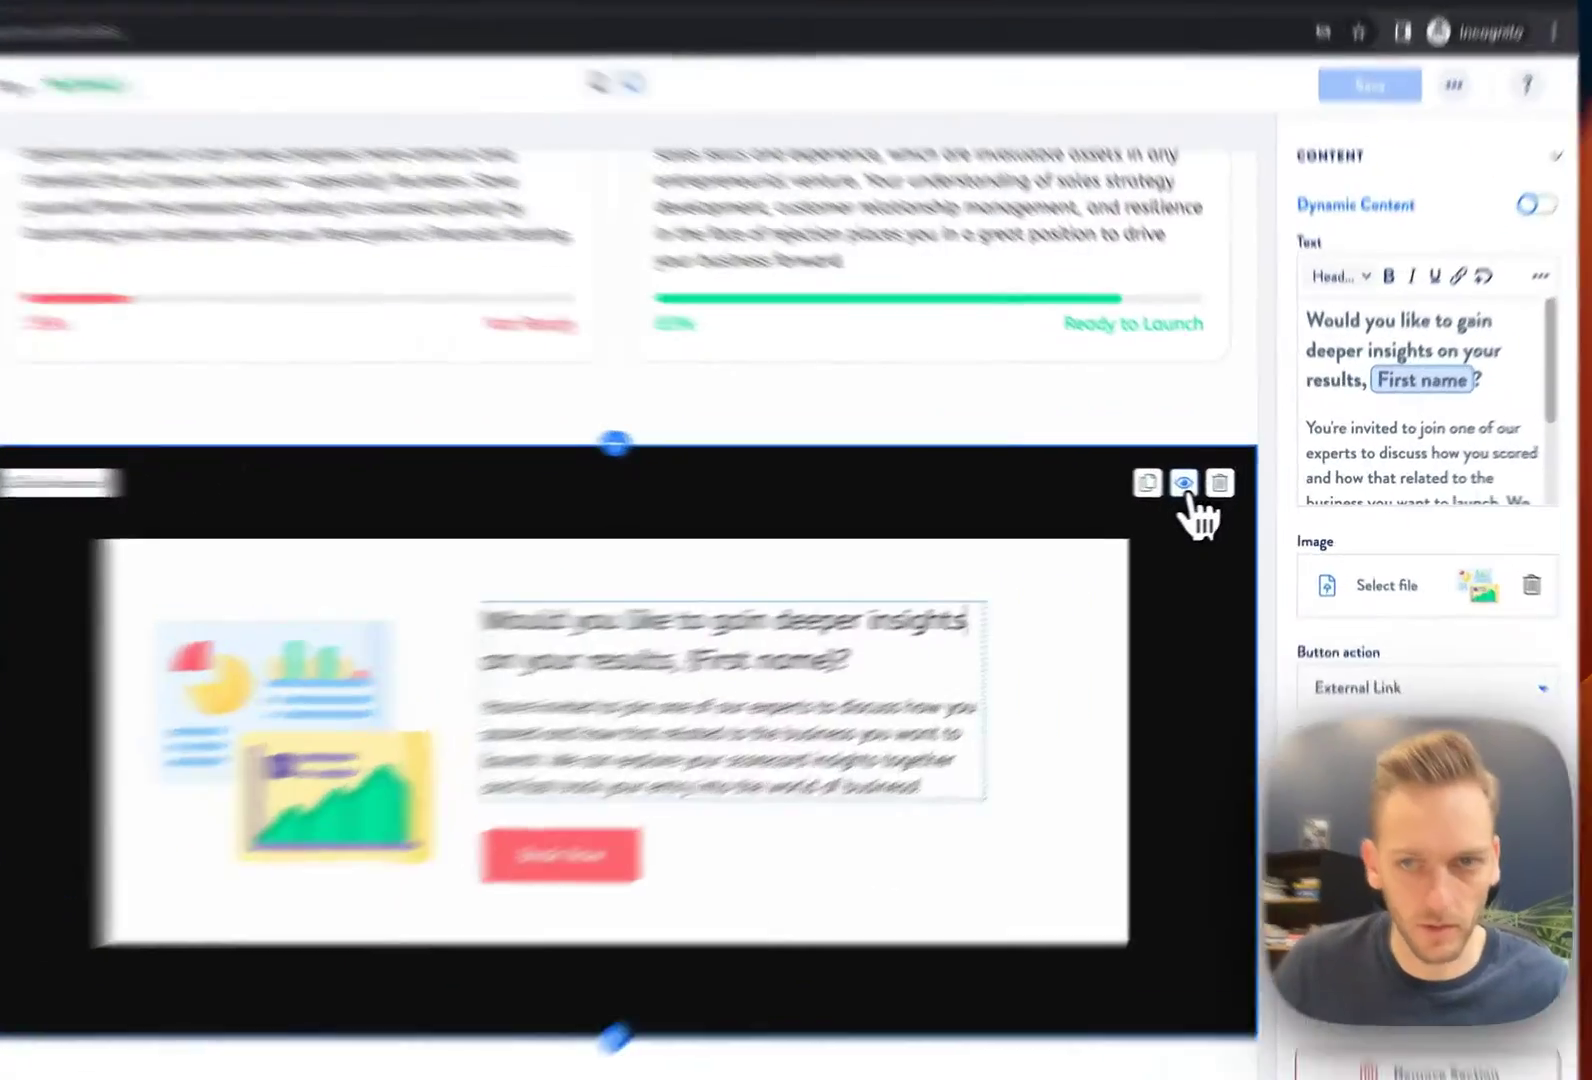
left_click(1229, 488)
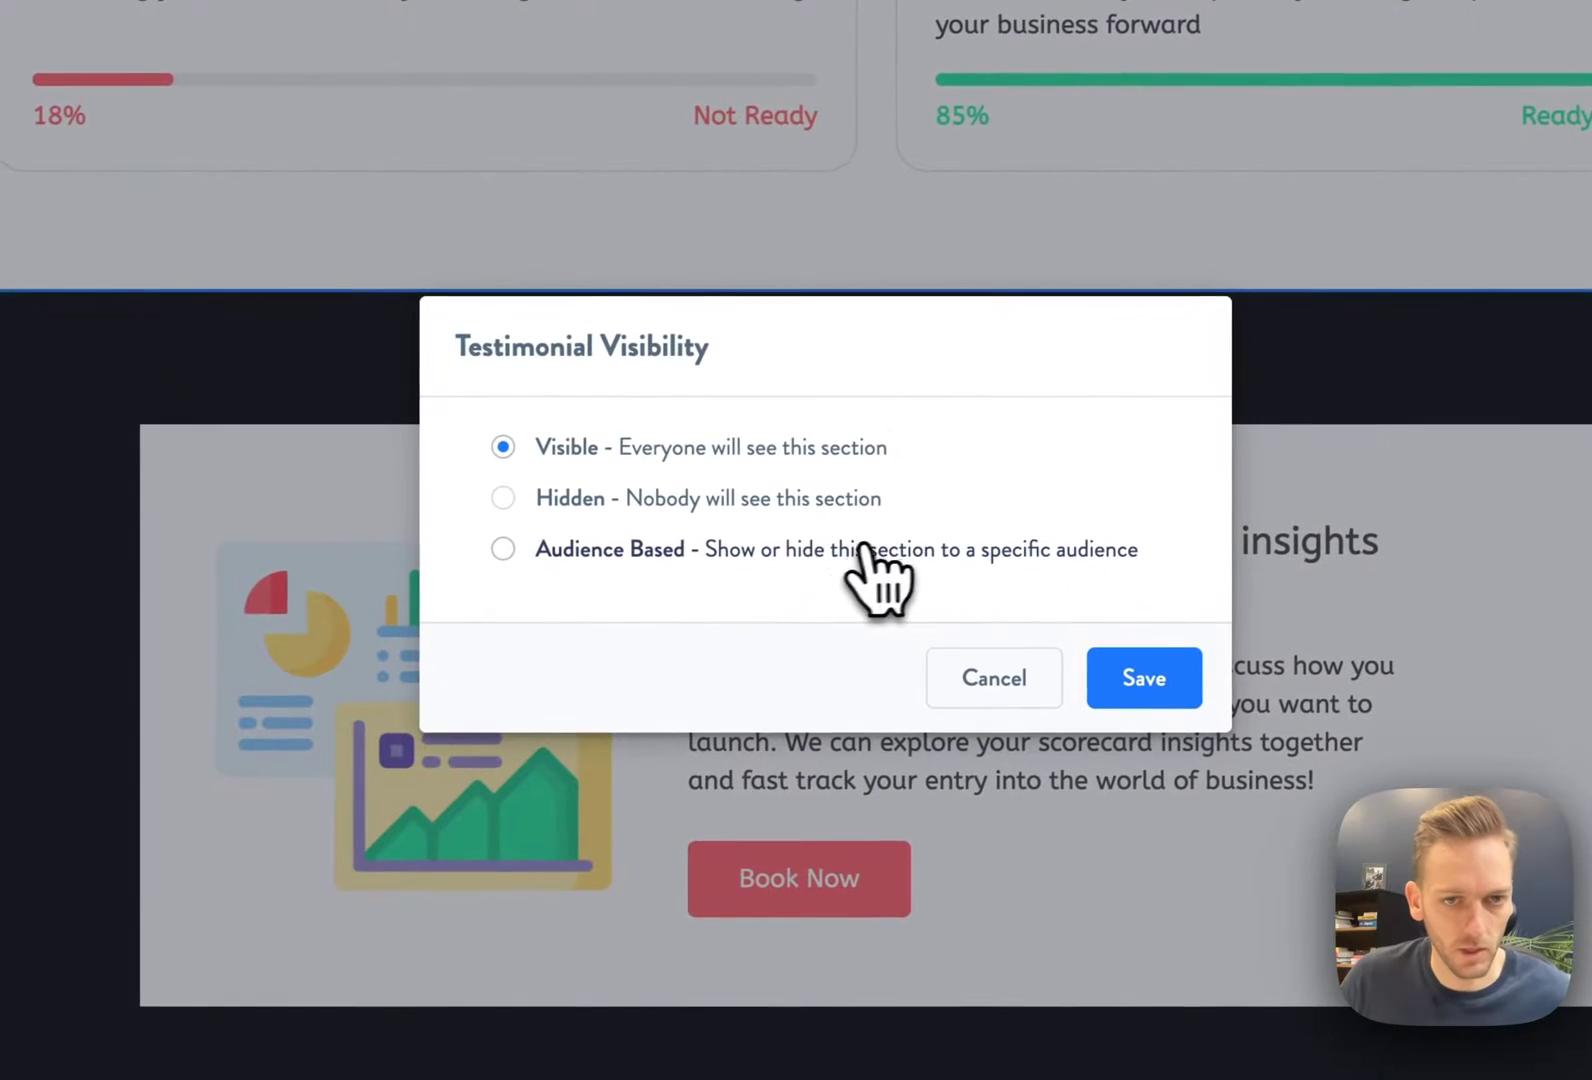
left_click(680, 553)
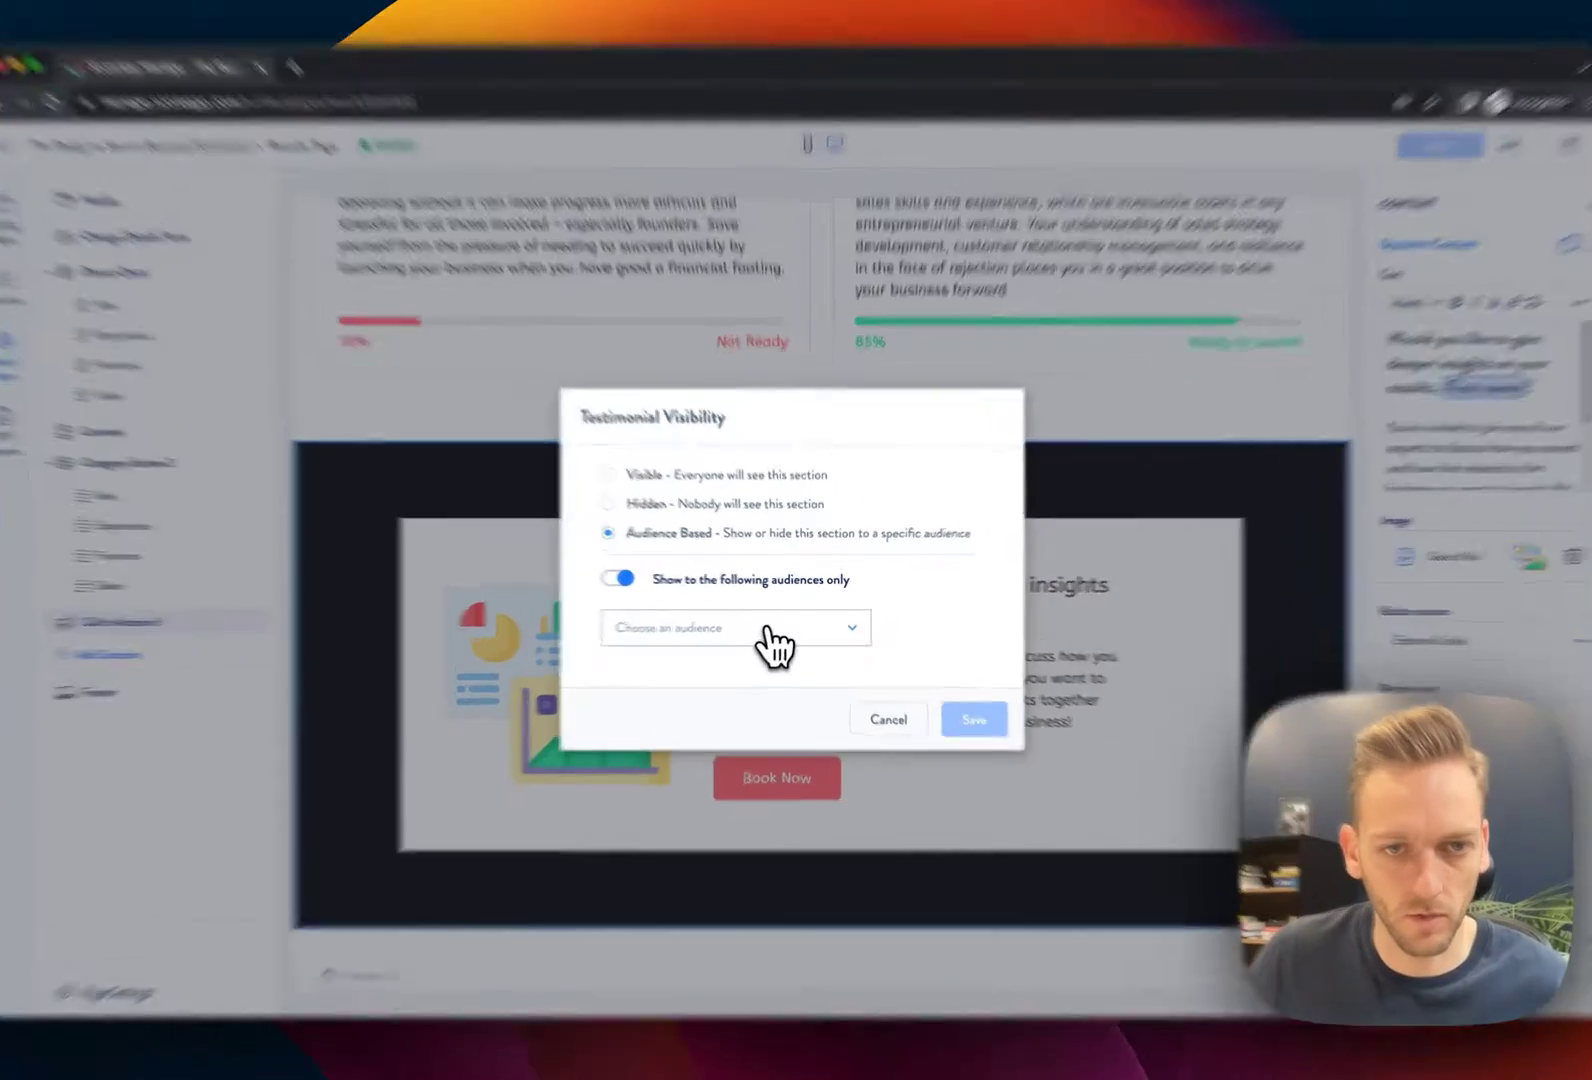
left_click(771, 628)
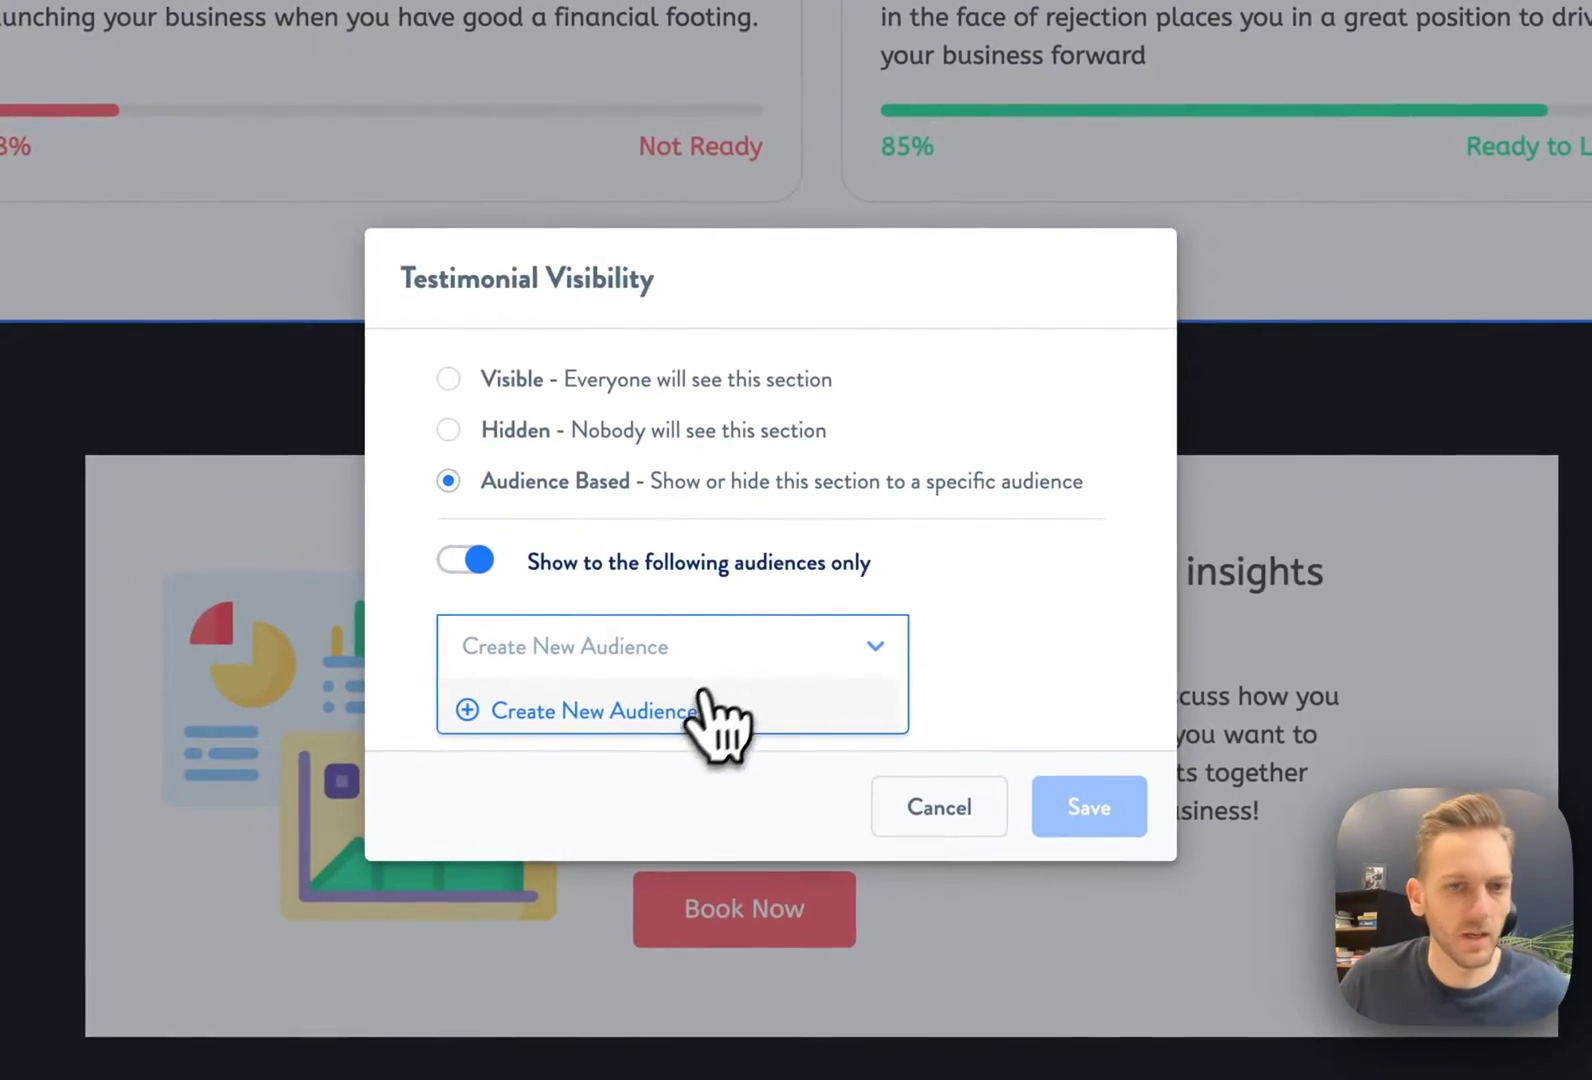
left_click(660, 718)
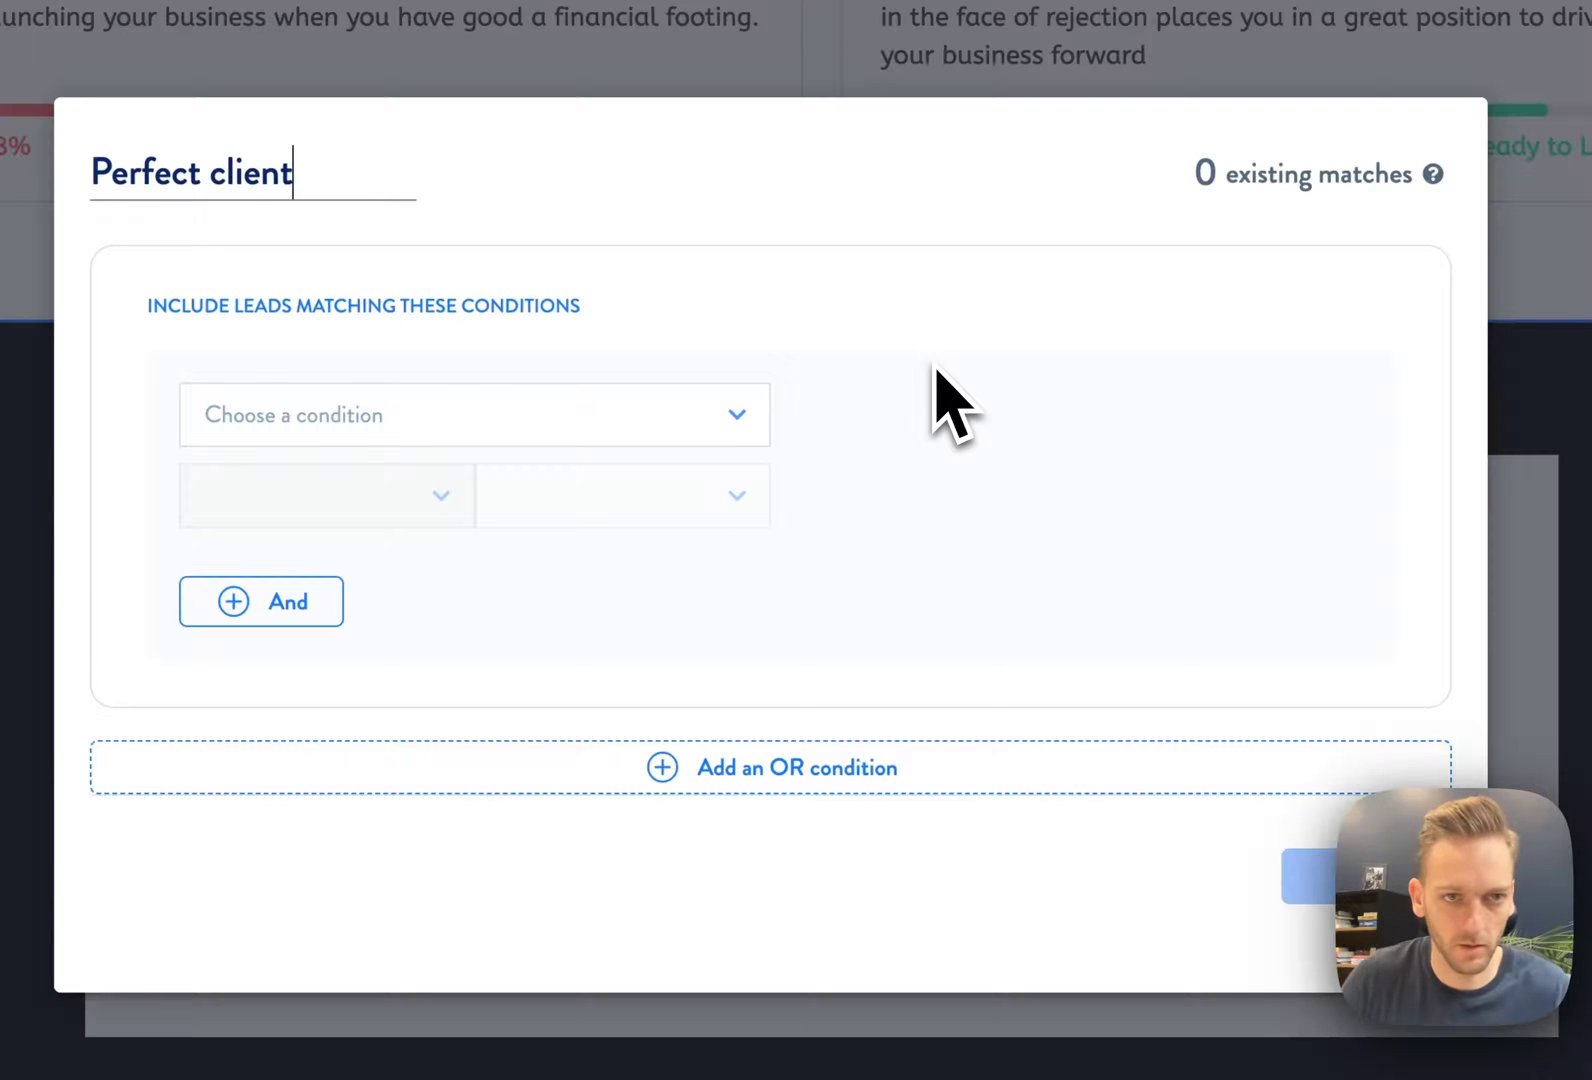
Define 'Perfect client' as owned a business AND raising money, including previous responses, and save
left_click(730, 414)
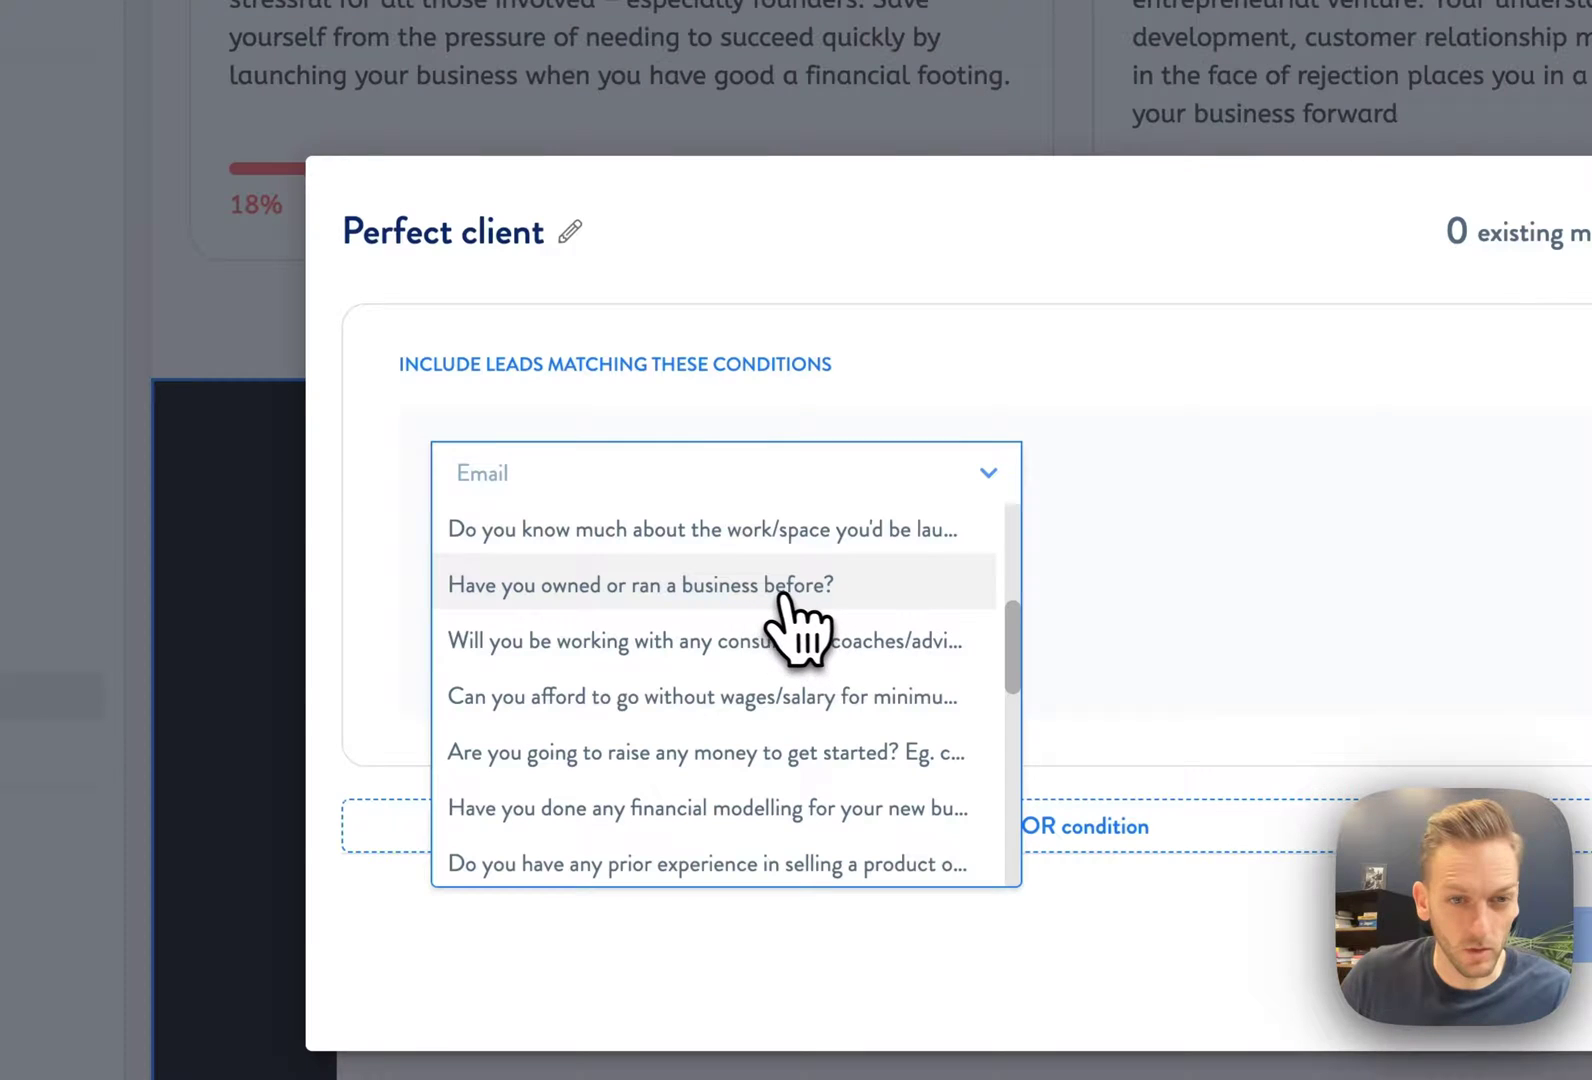
left_click(762, 588)
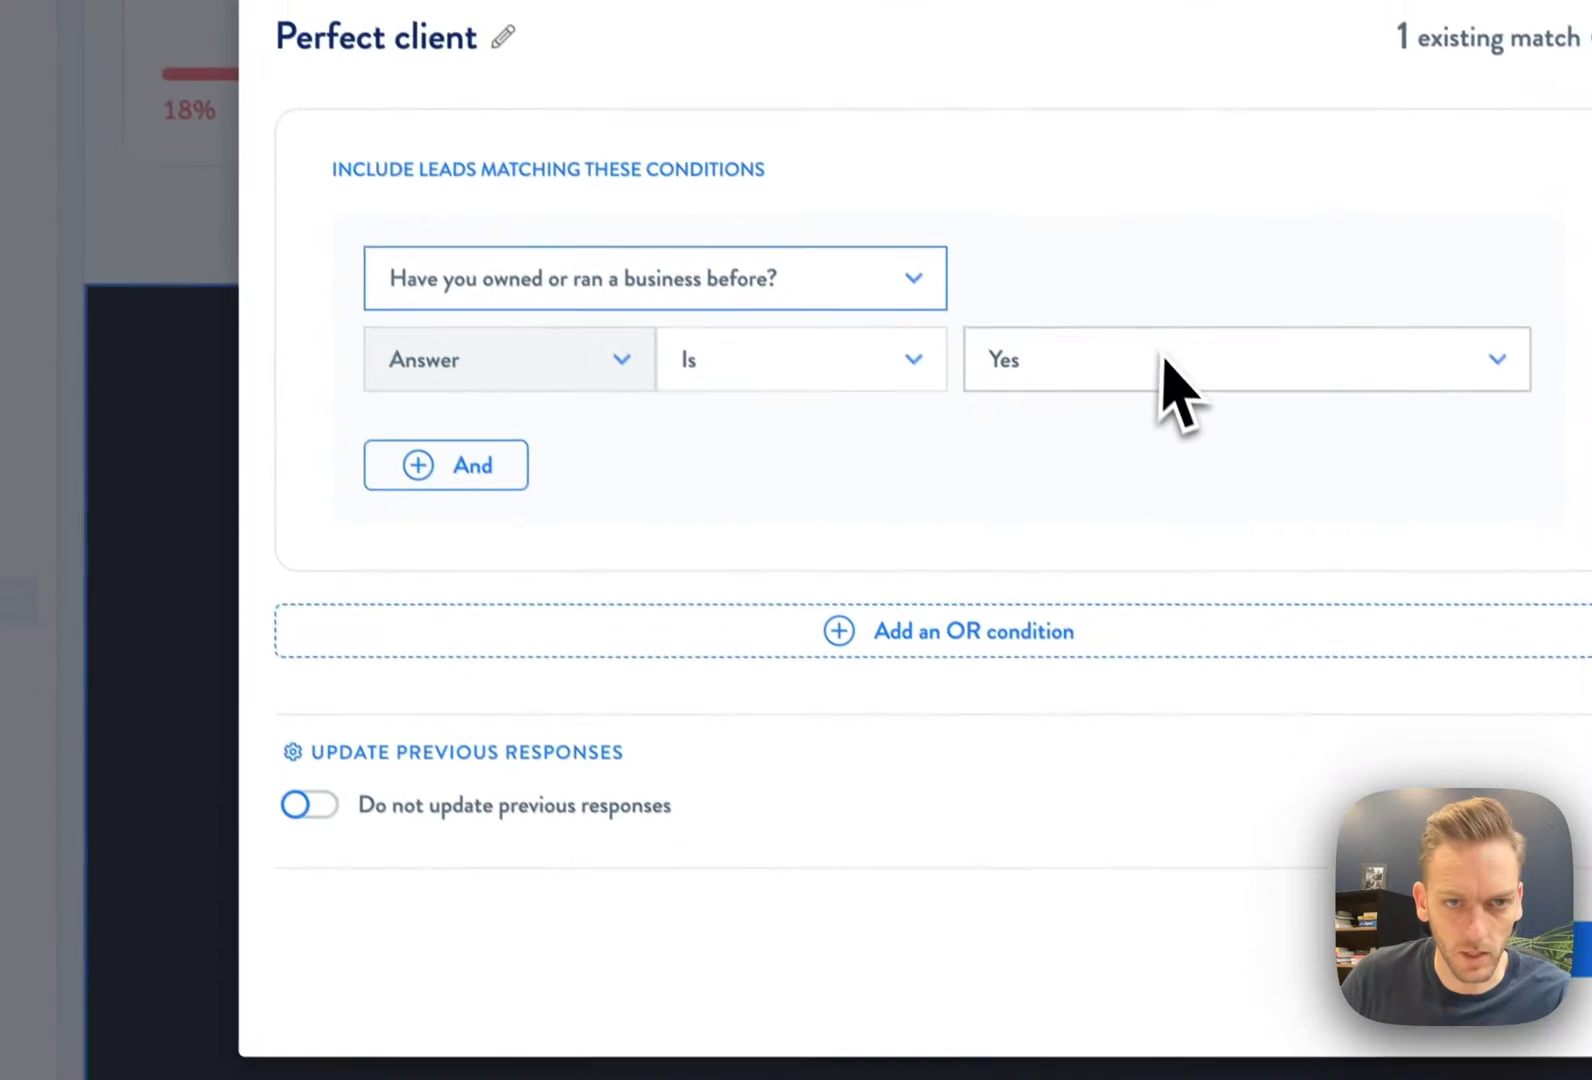
left_click(510, 478)
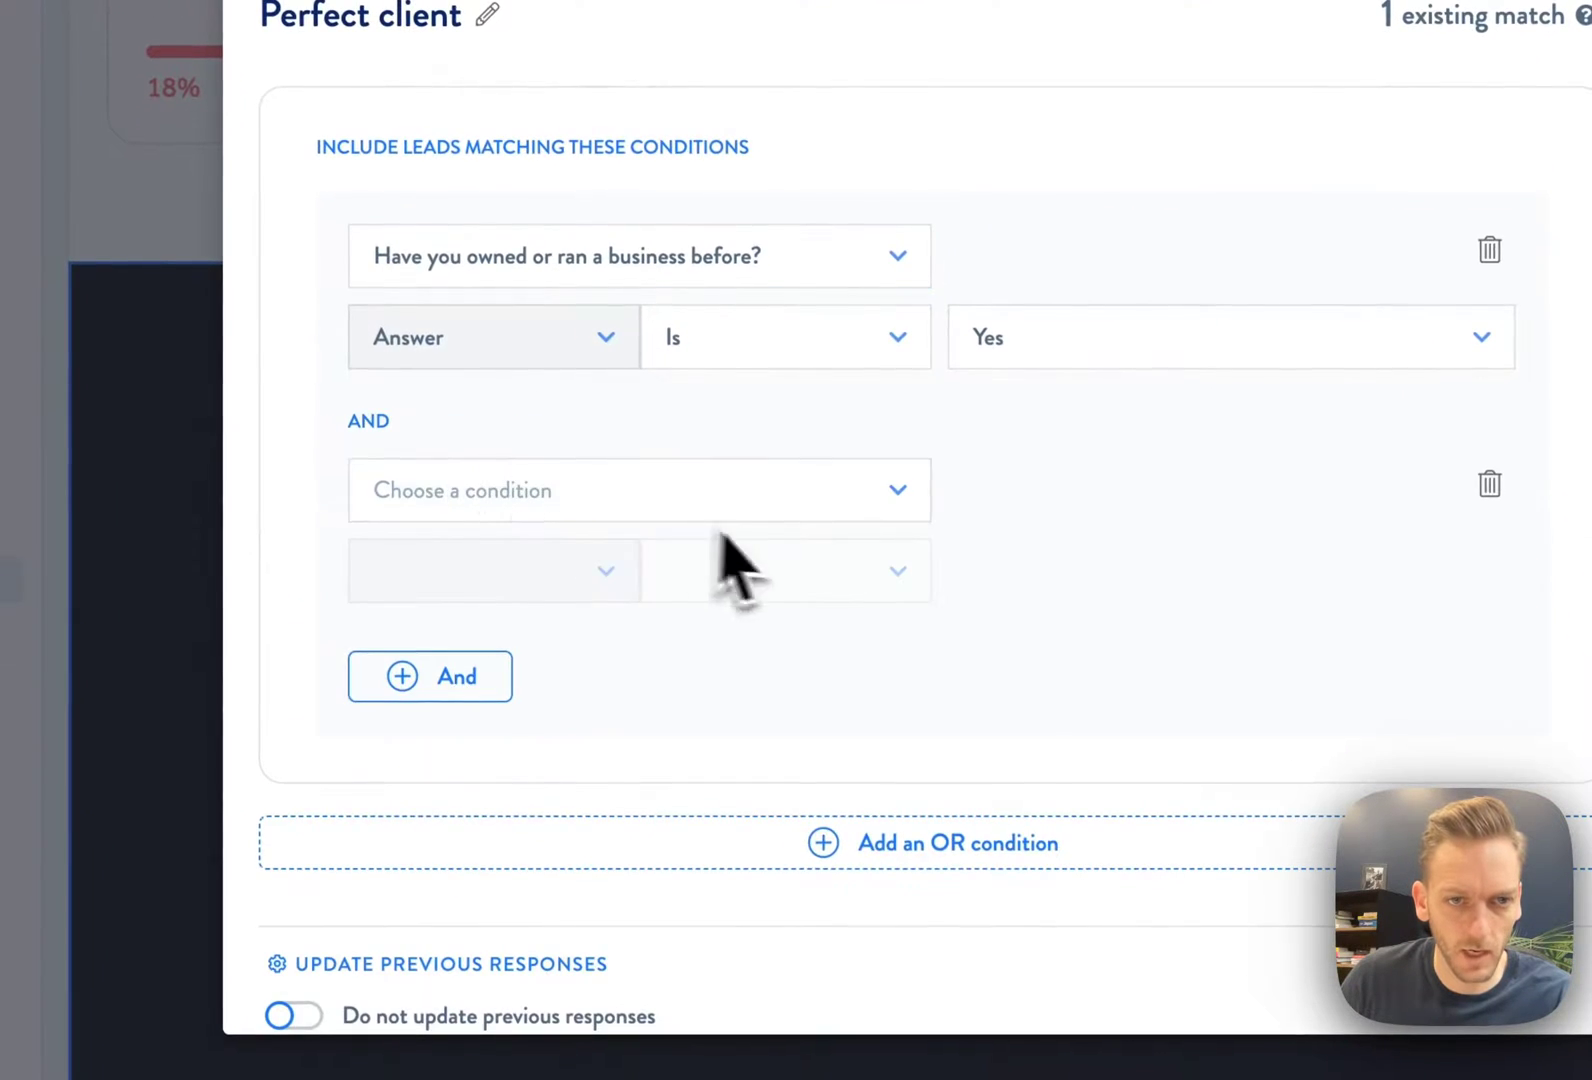
left_click(770, 525)
scroll(768, 780, "down", 5)
left_click(760, 654)
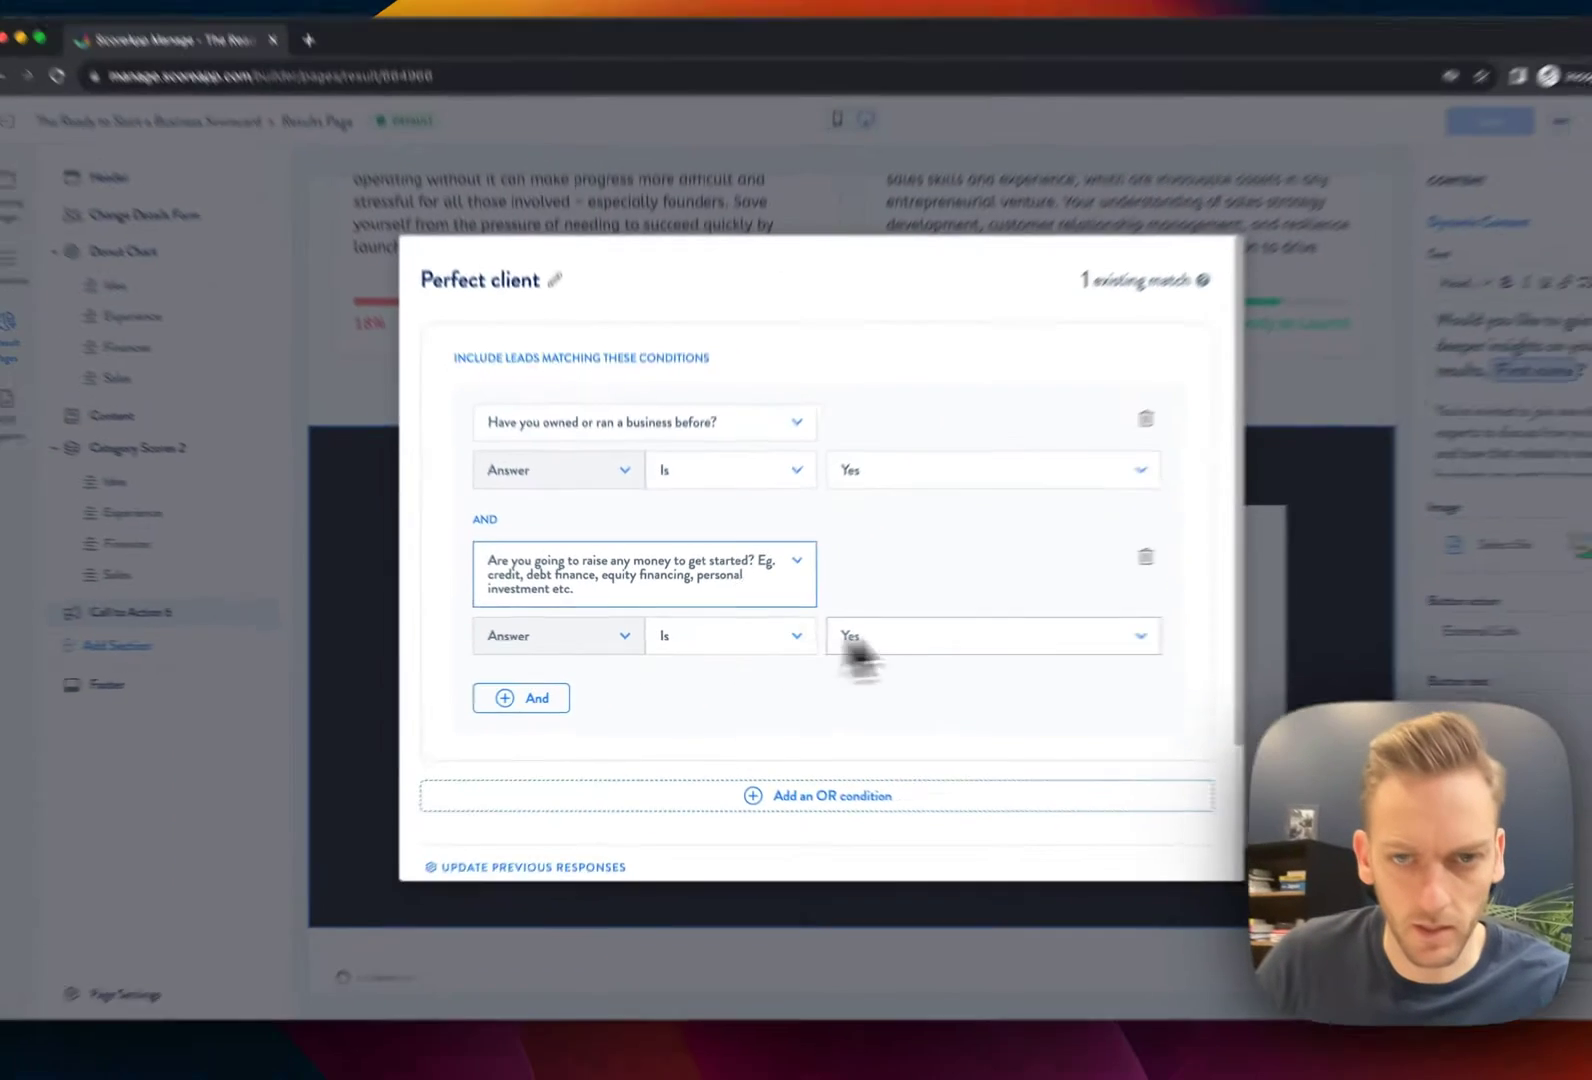
scroll(945, 690, "down", 4)
left_click(472, 717)
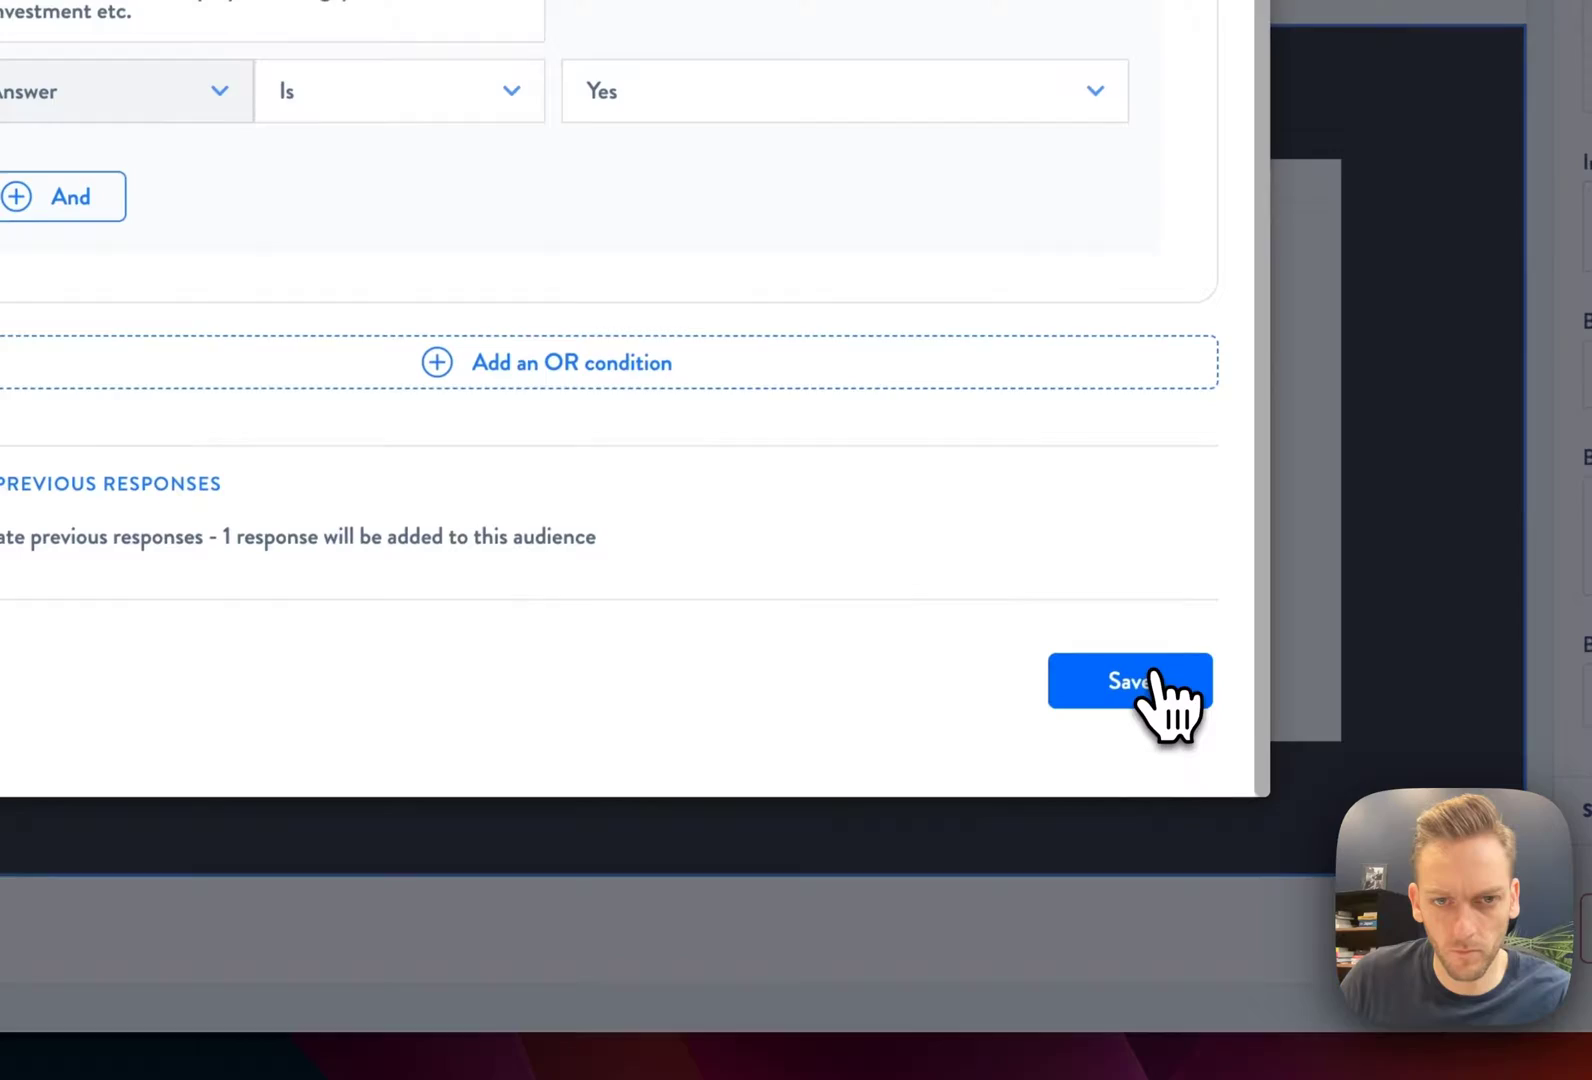
left_click(1084, 790)
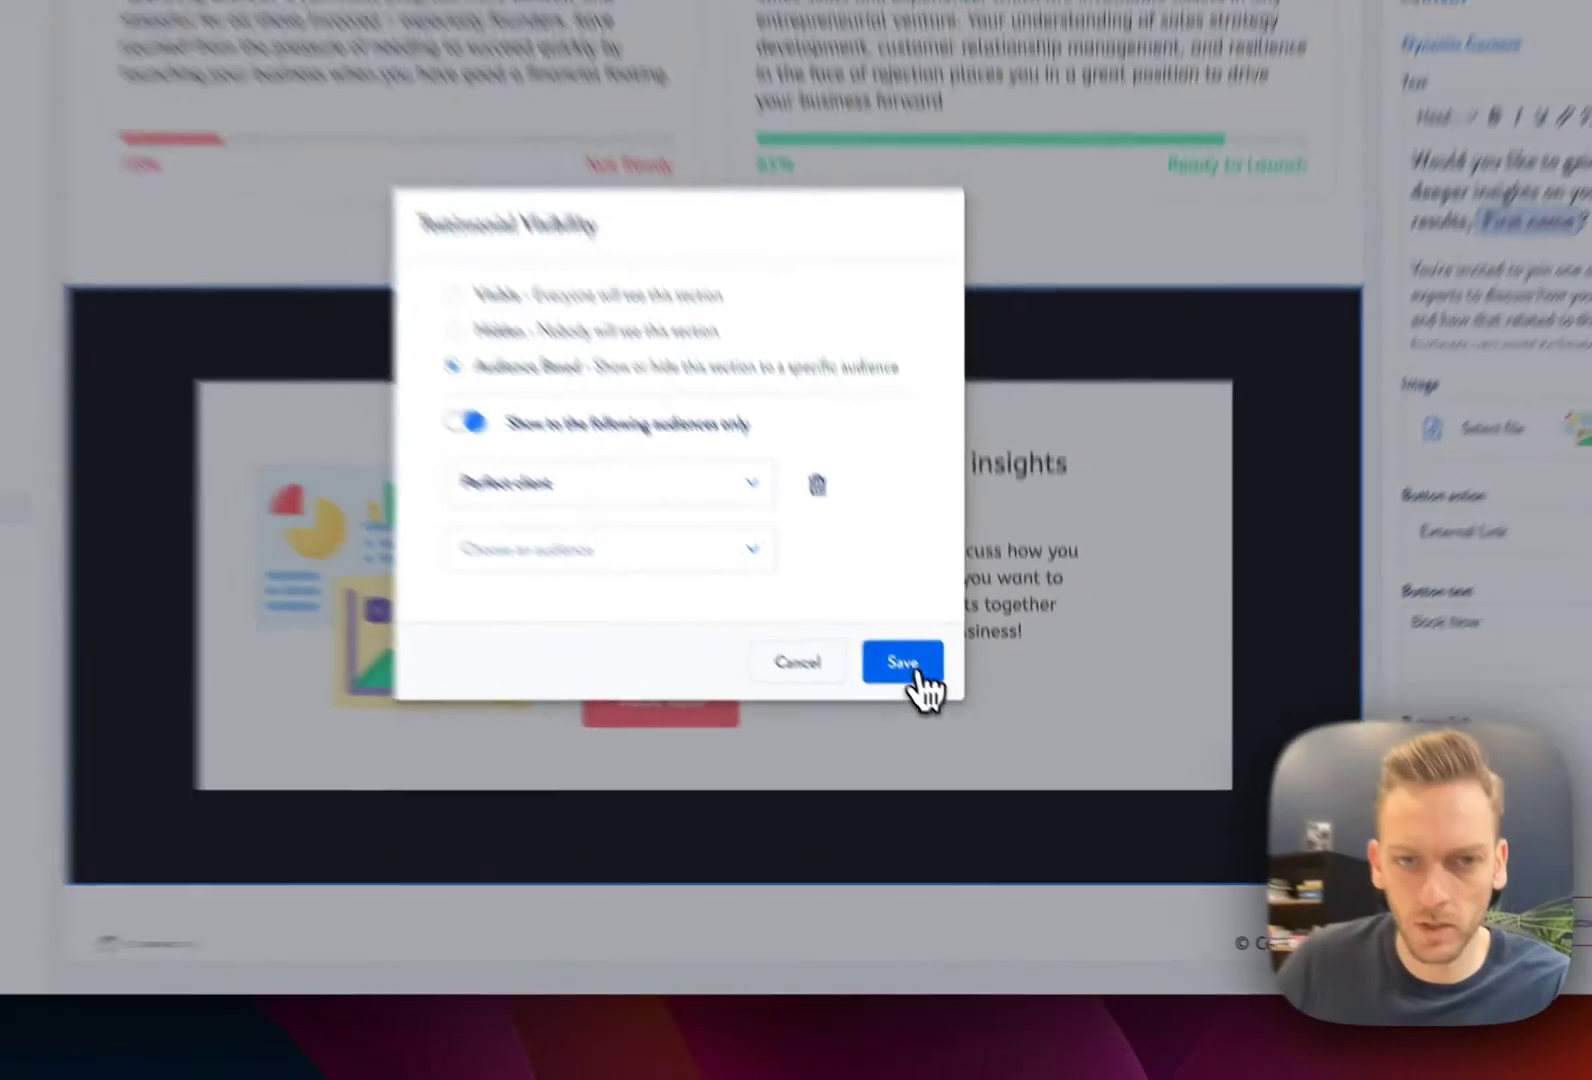
left_click(905, 664)
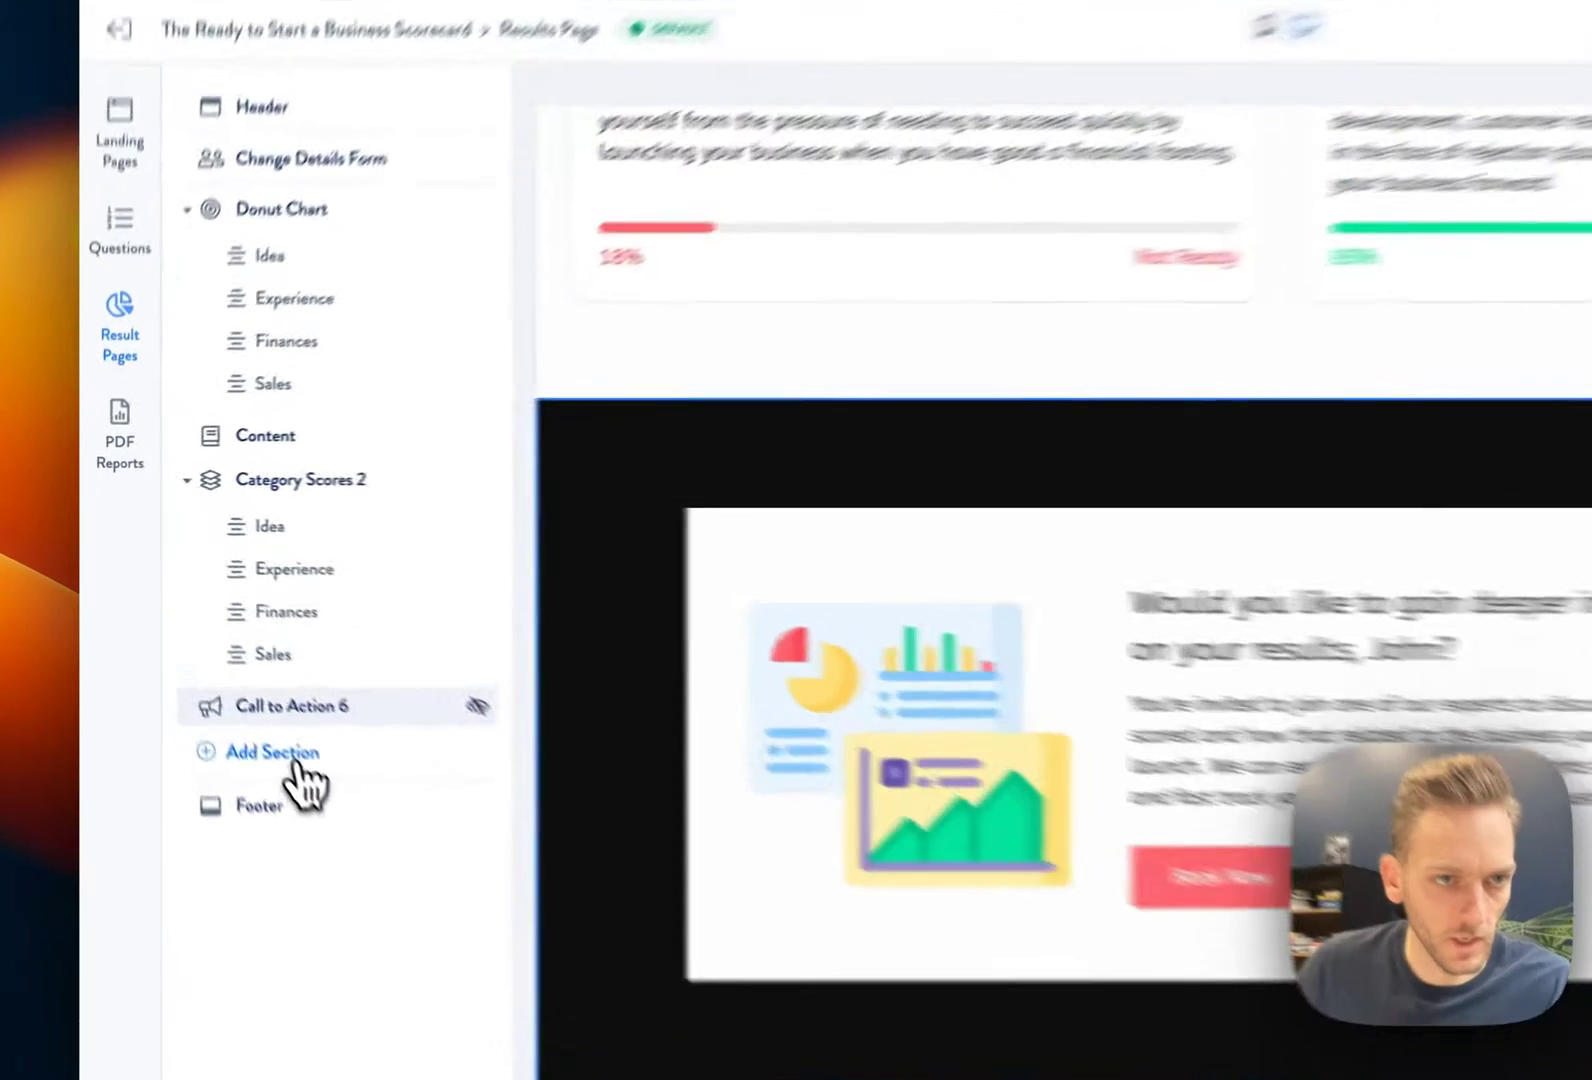
left_click(297, 762)
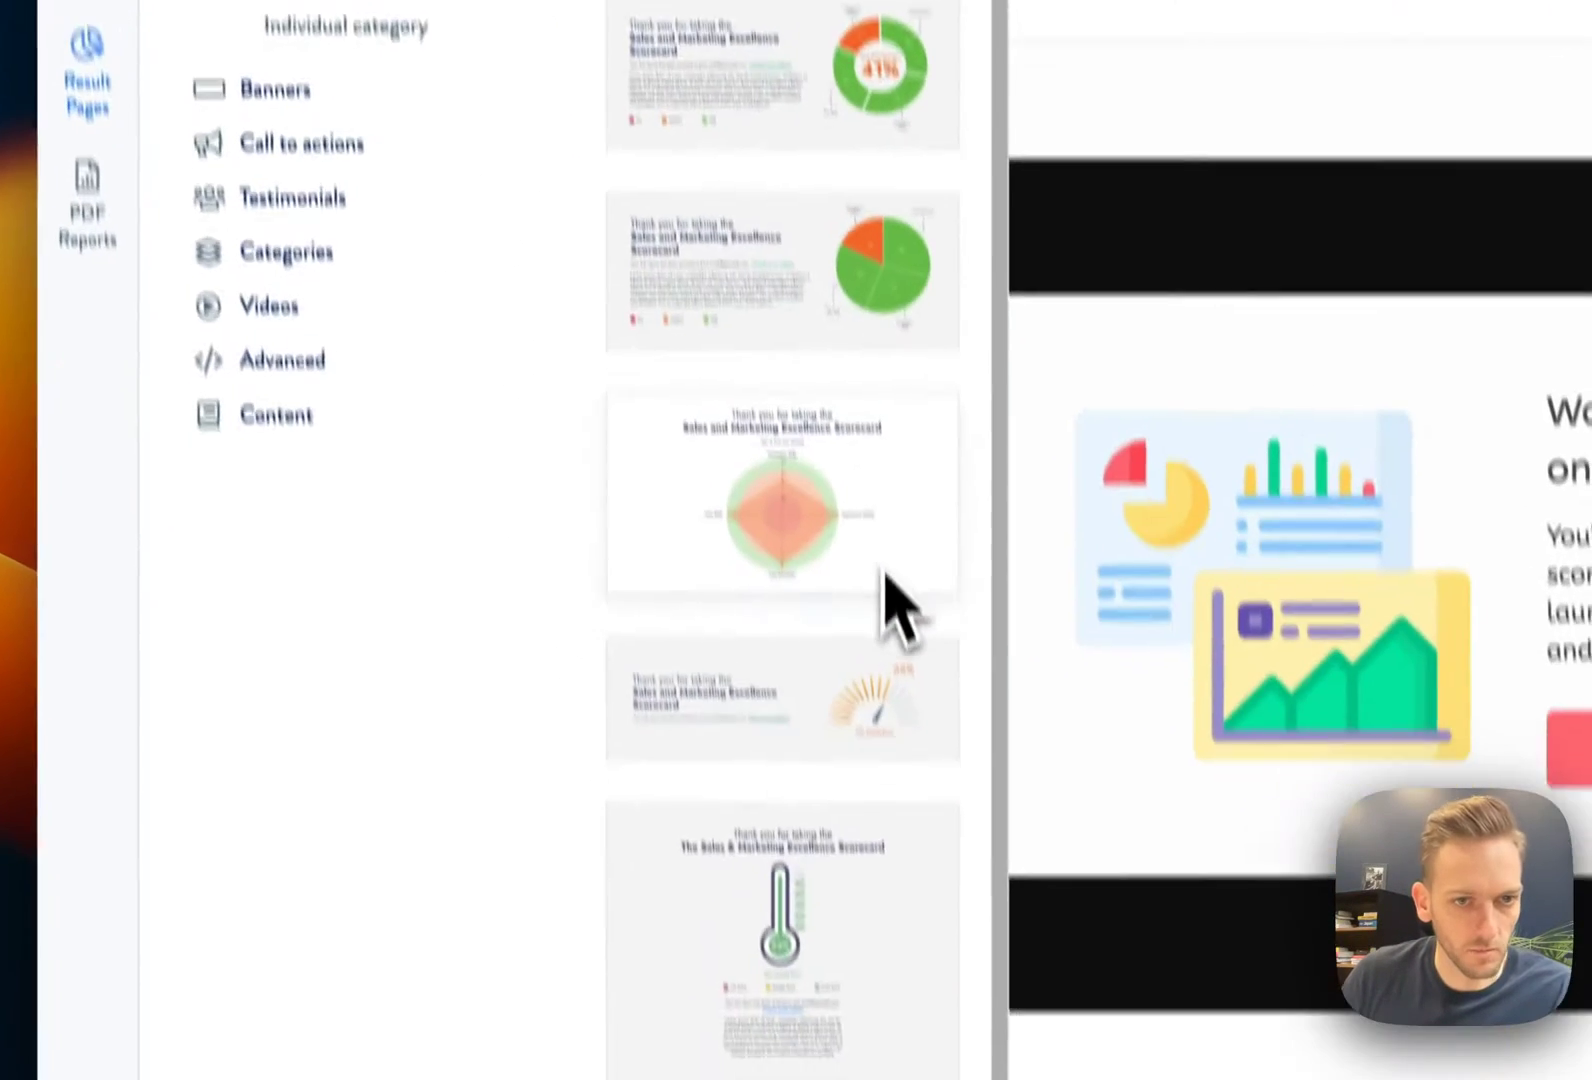
scroll(883, 490, "down", 2)
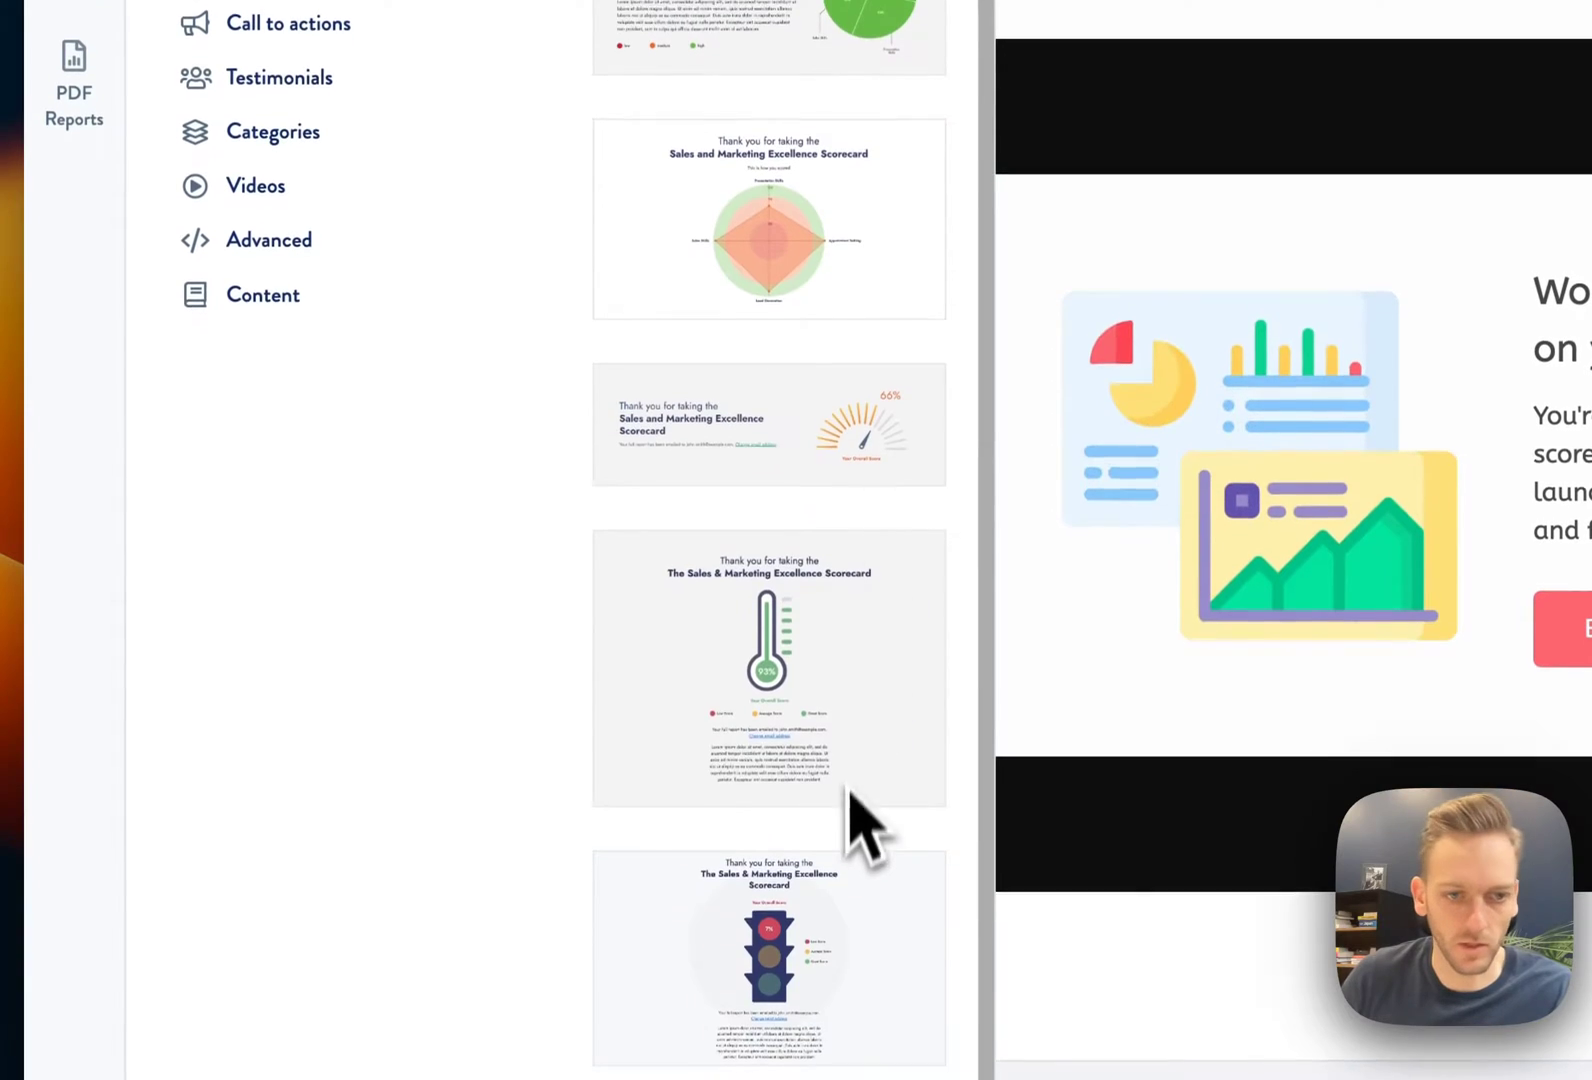
scroll(856, 810, "up", 2)
left_click(353, 340)
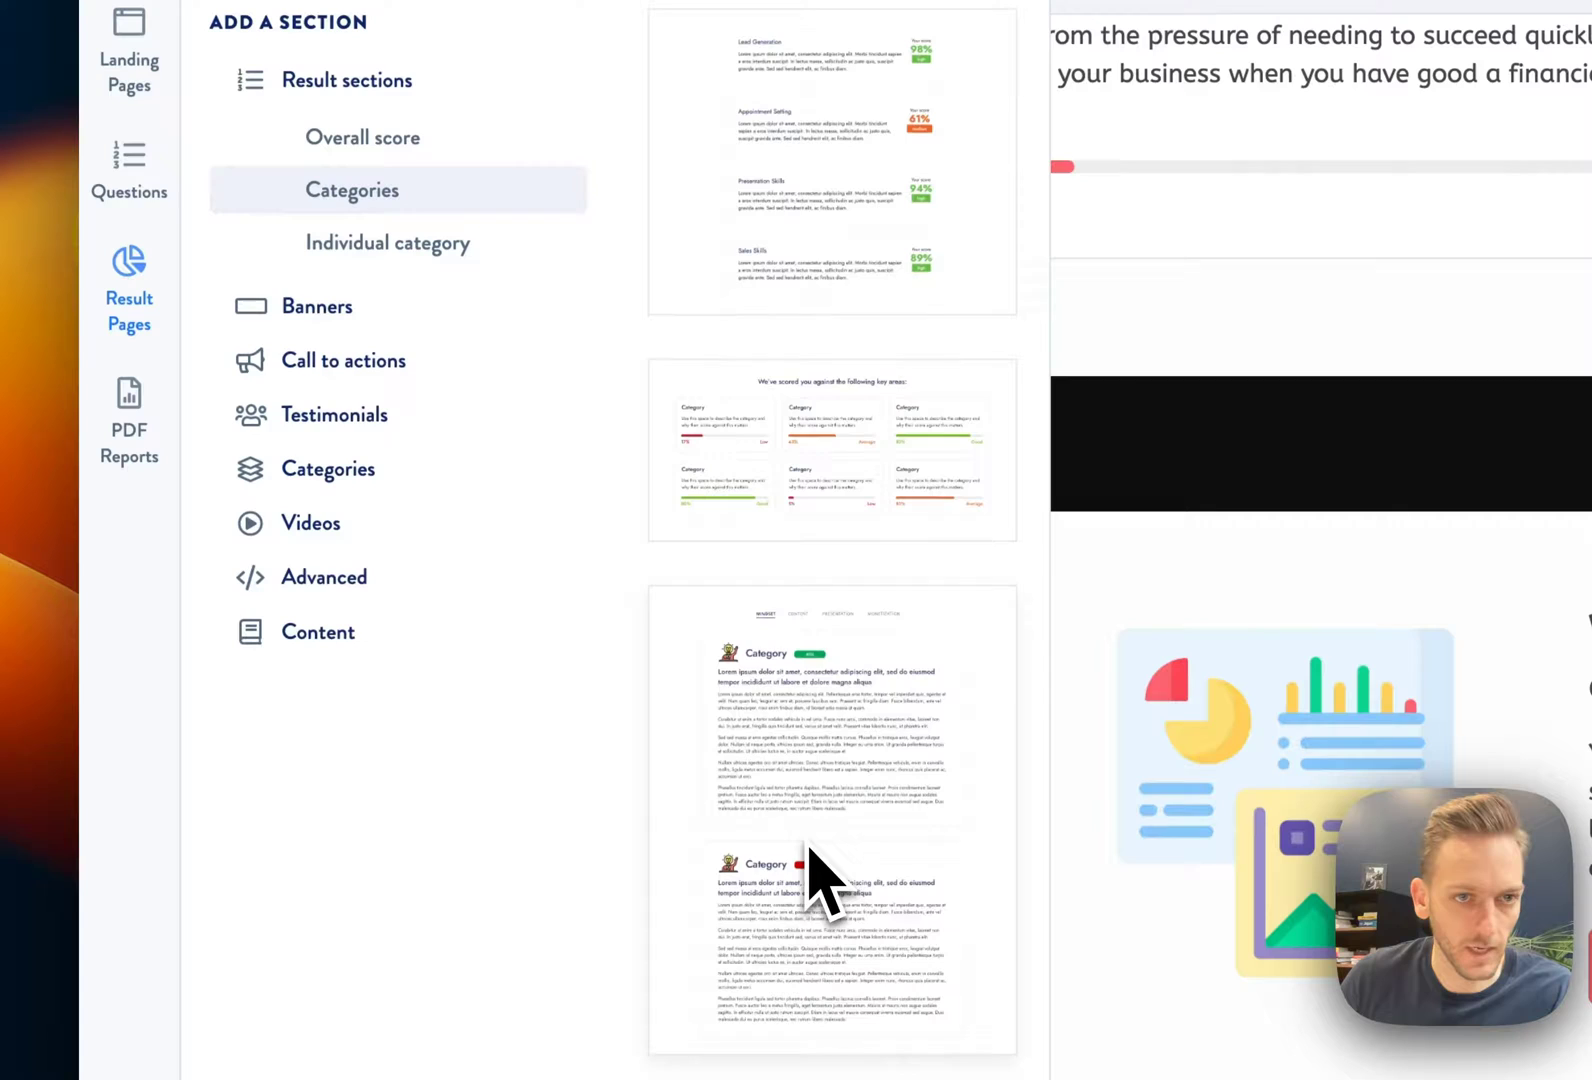
left_click(450, 255)
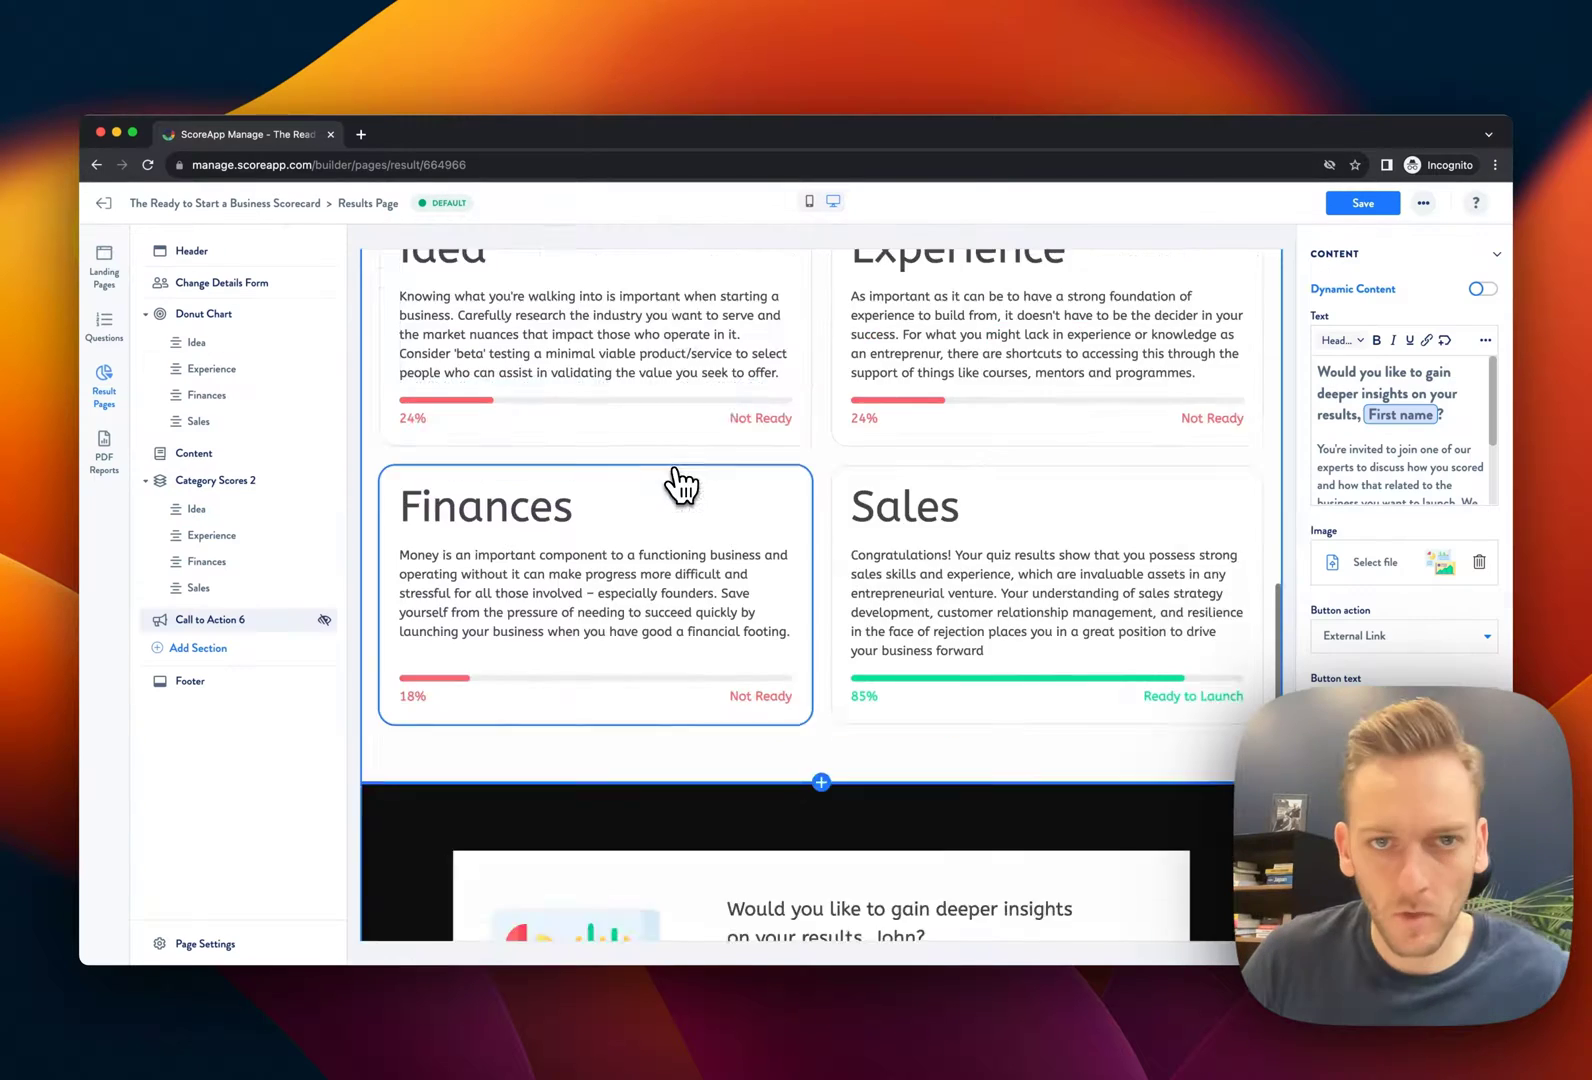
Set Category Scores 2 to order by Highest Score, 1 item per row, showing 2 categories
scroll(680, 485, "up", 4)
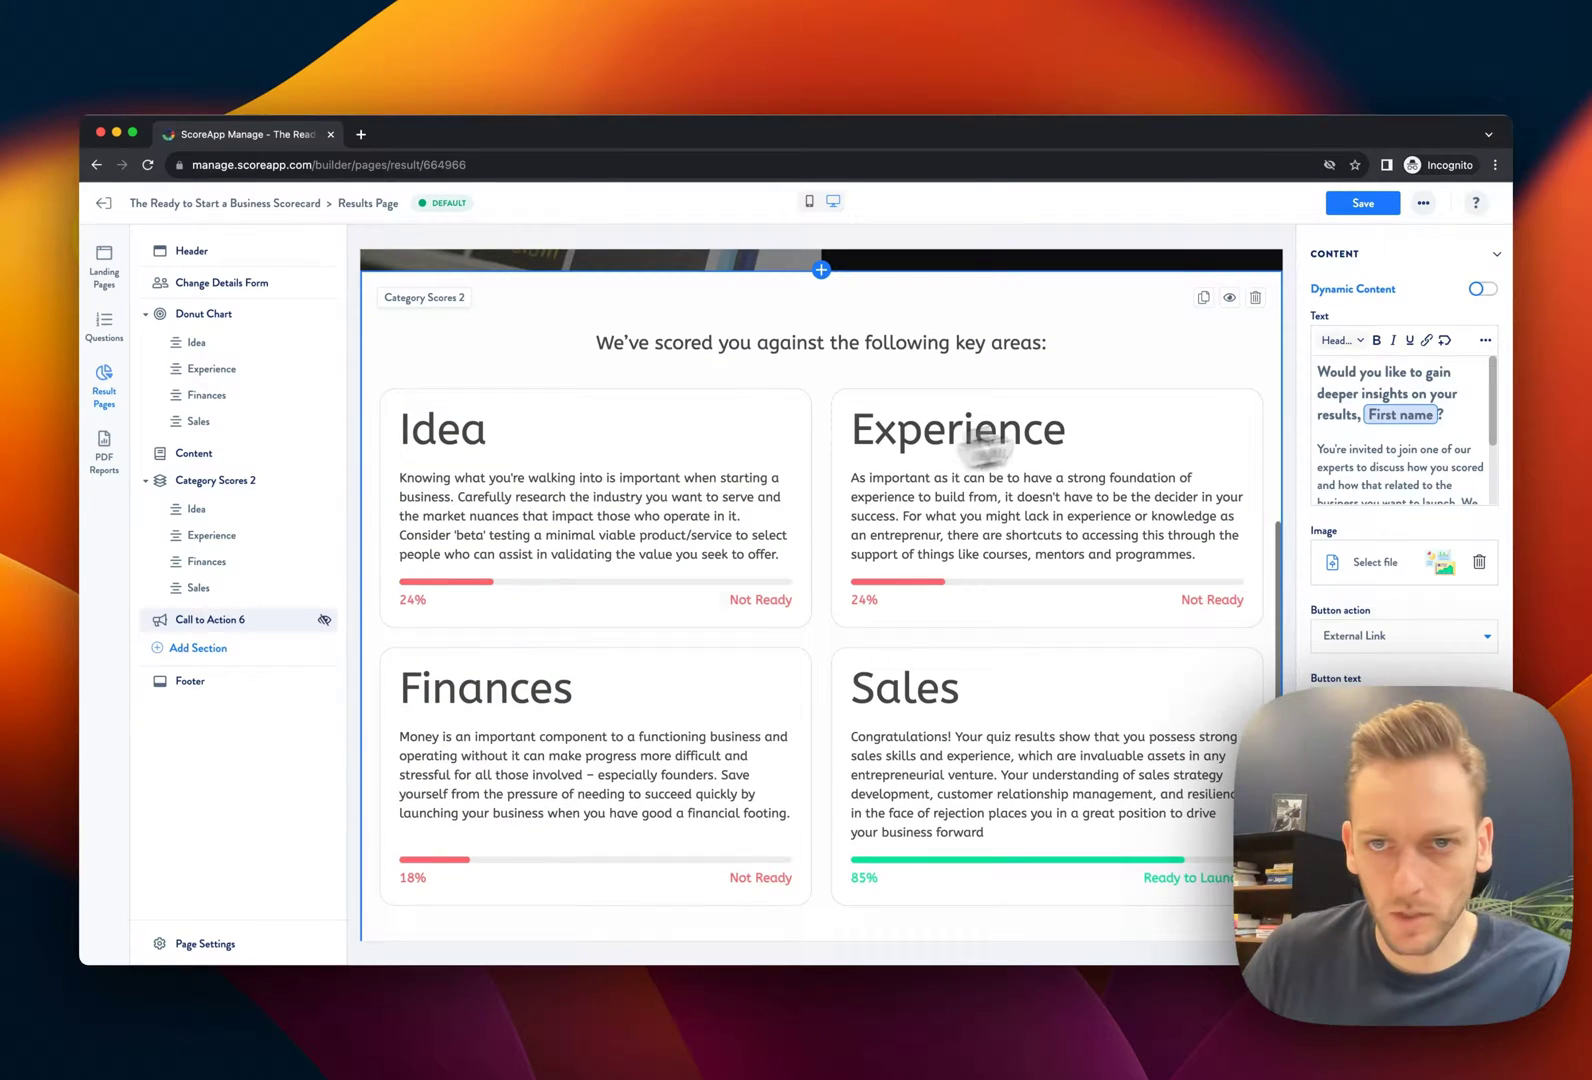
left_click(1130, 377)
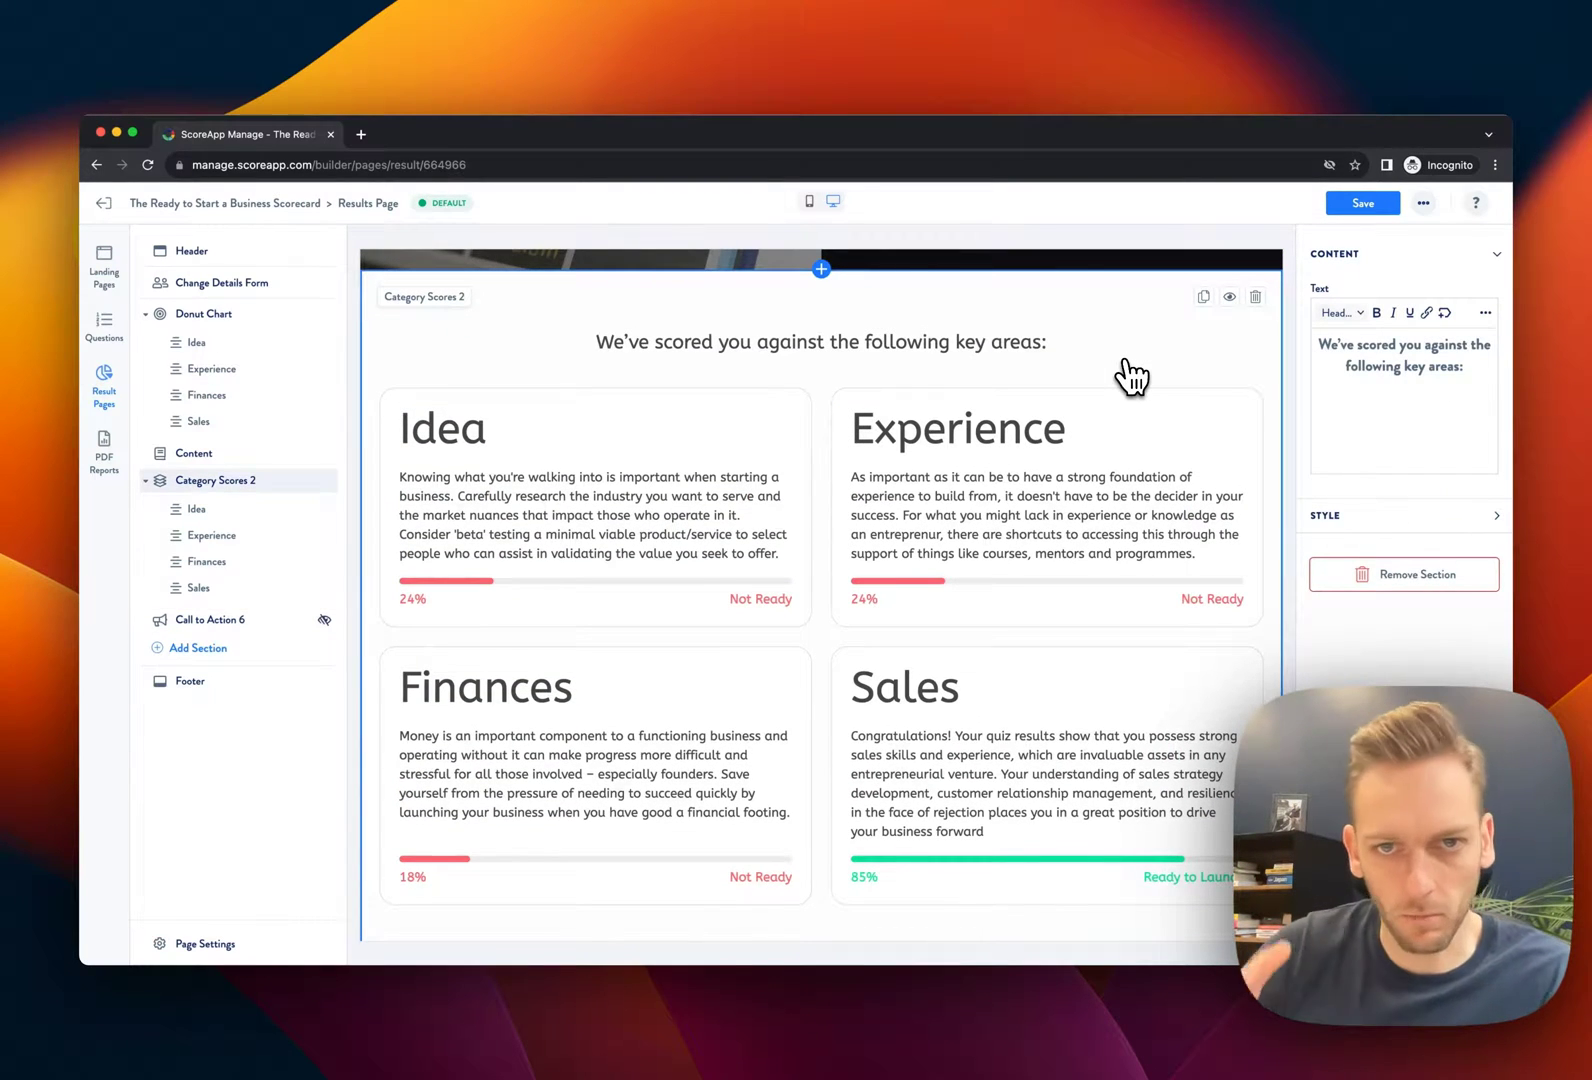
left_click(1368, 516)
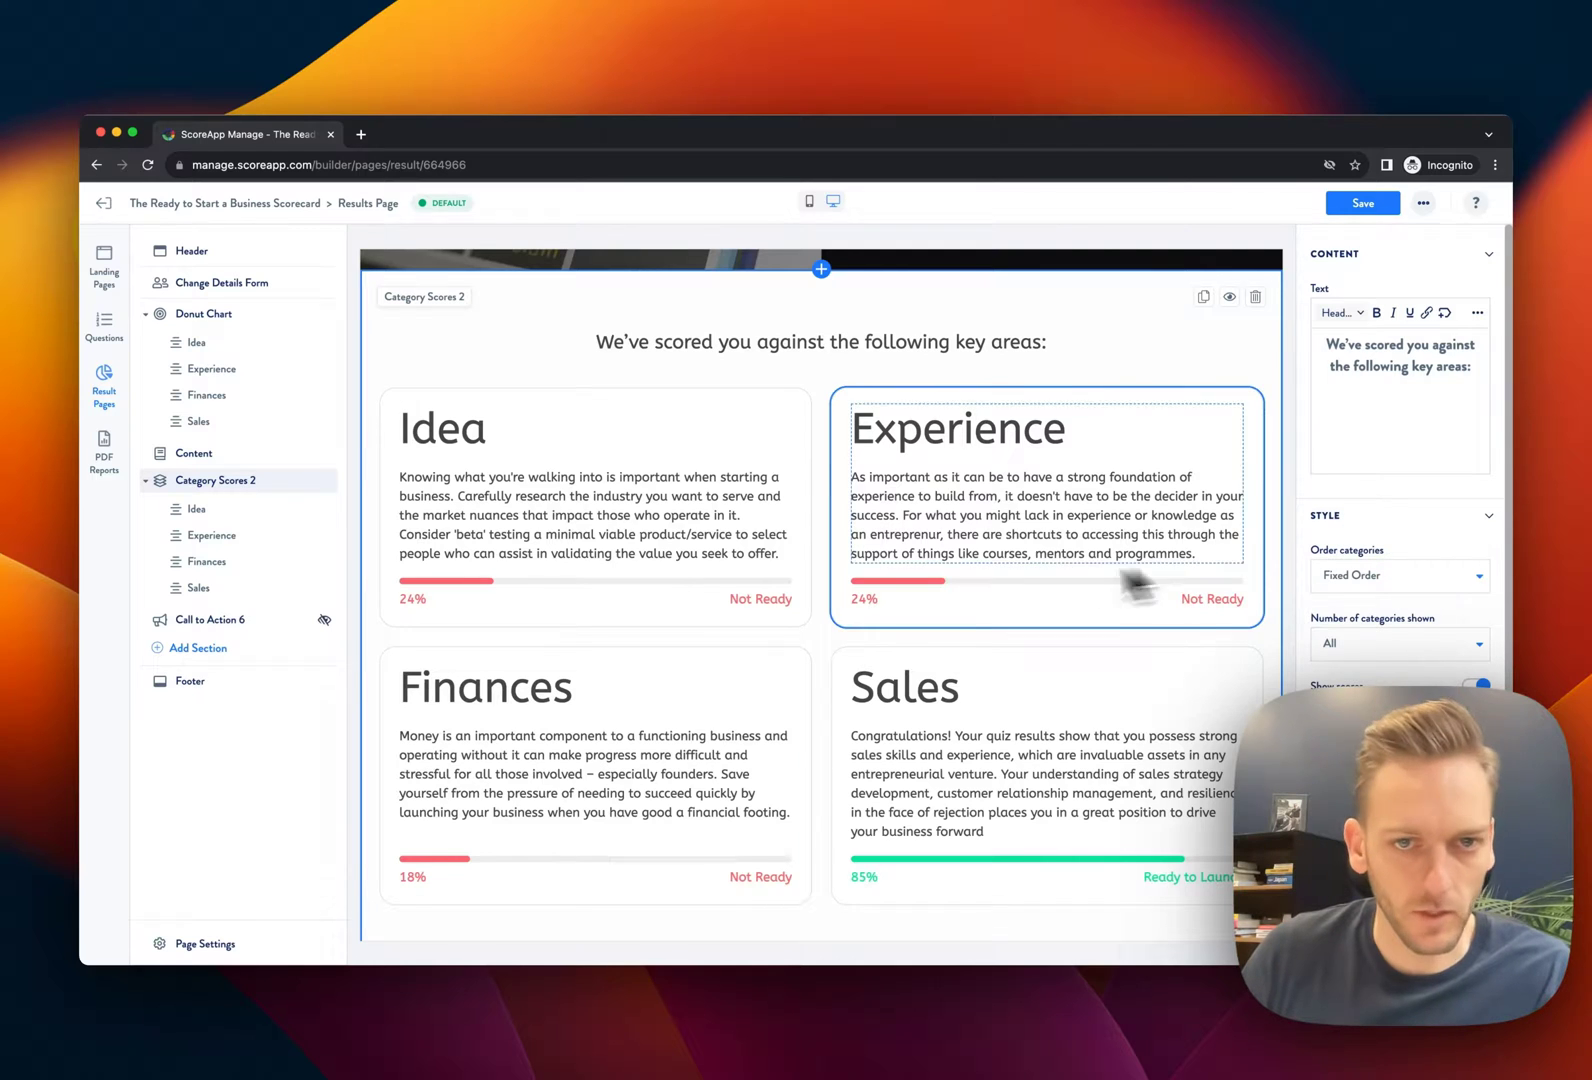
scroll(1040, 515, "down", 1)
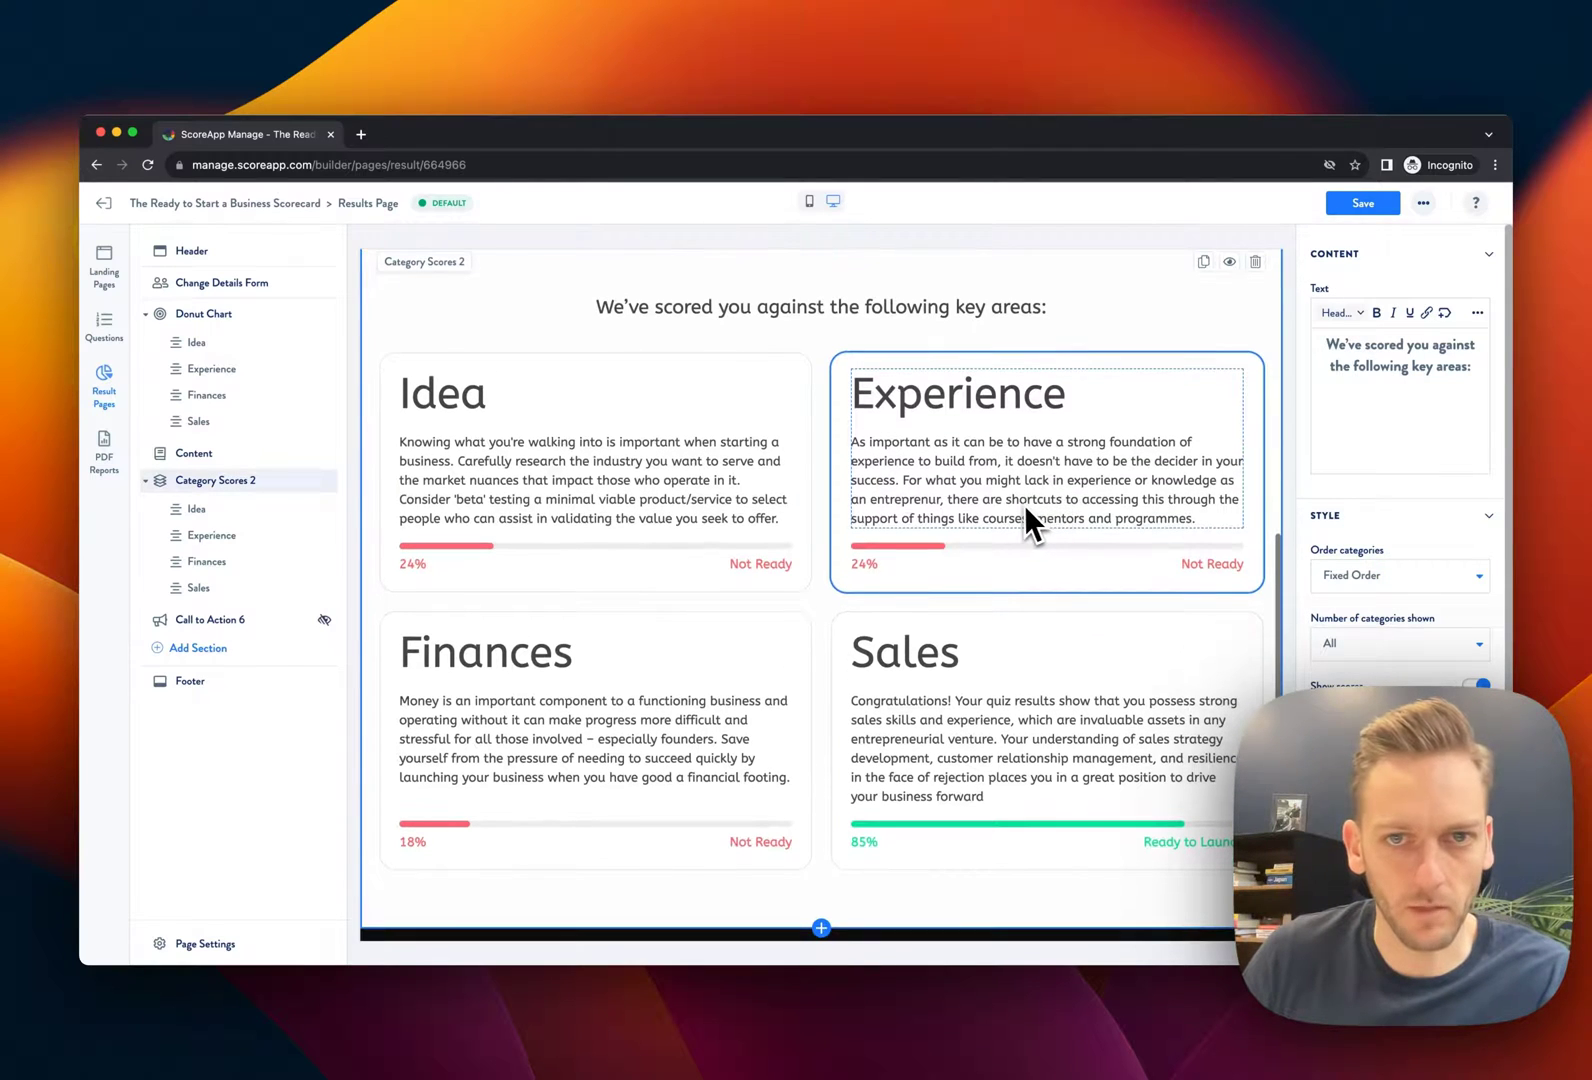
scroll(1420, 632, "down", 1)
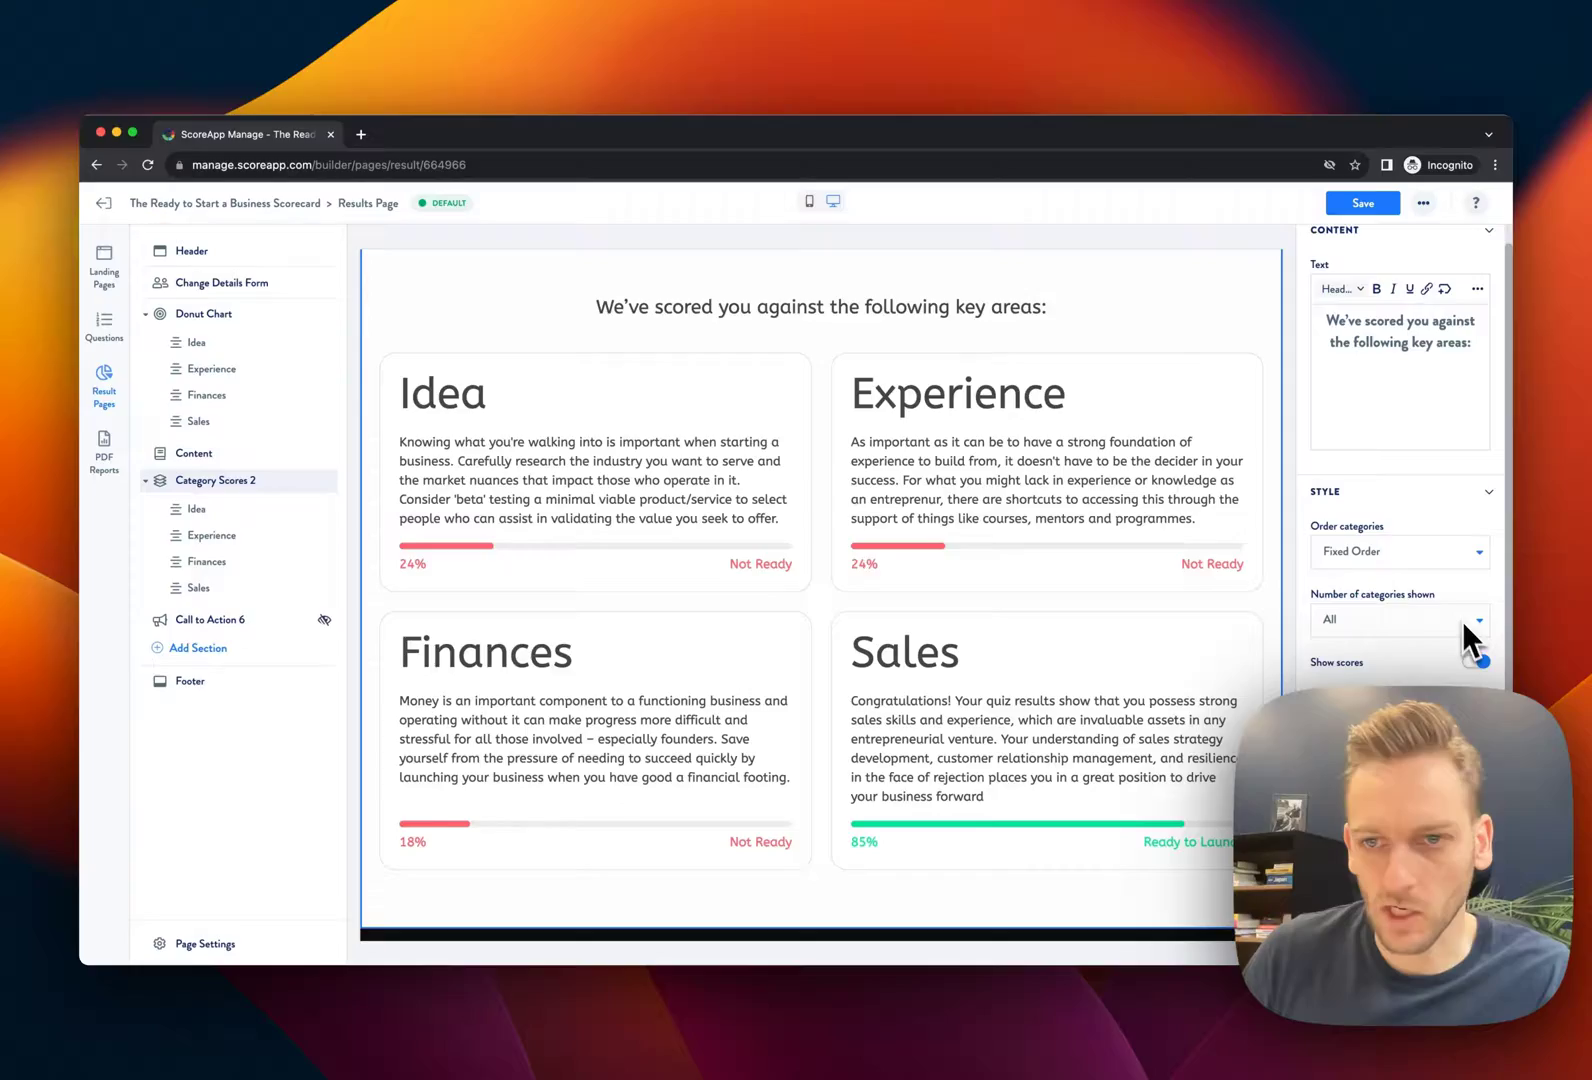
left_click(1428, 556)
left_click(1325, 350)
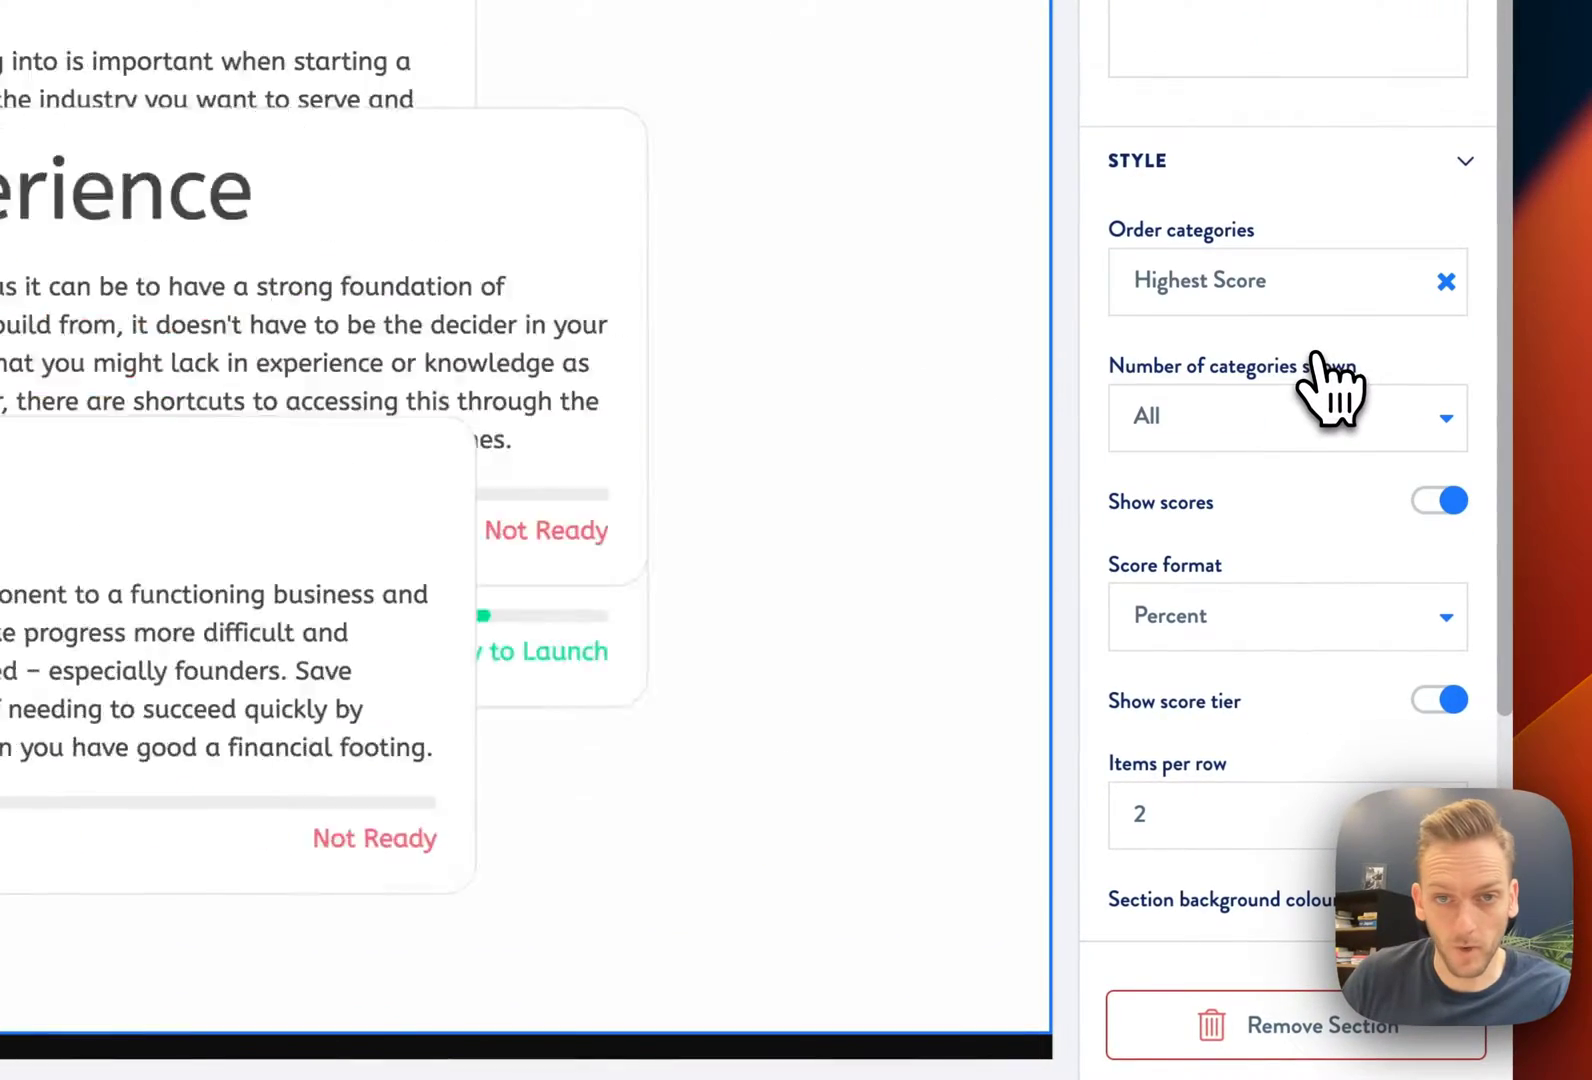
left_click(1260, 815)
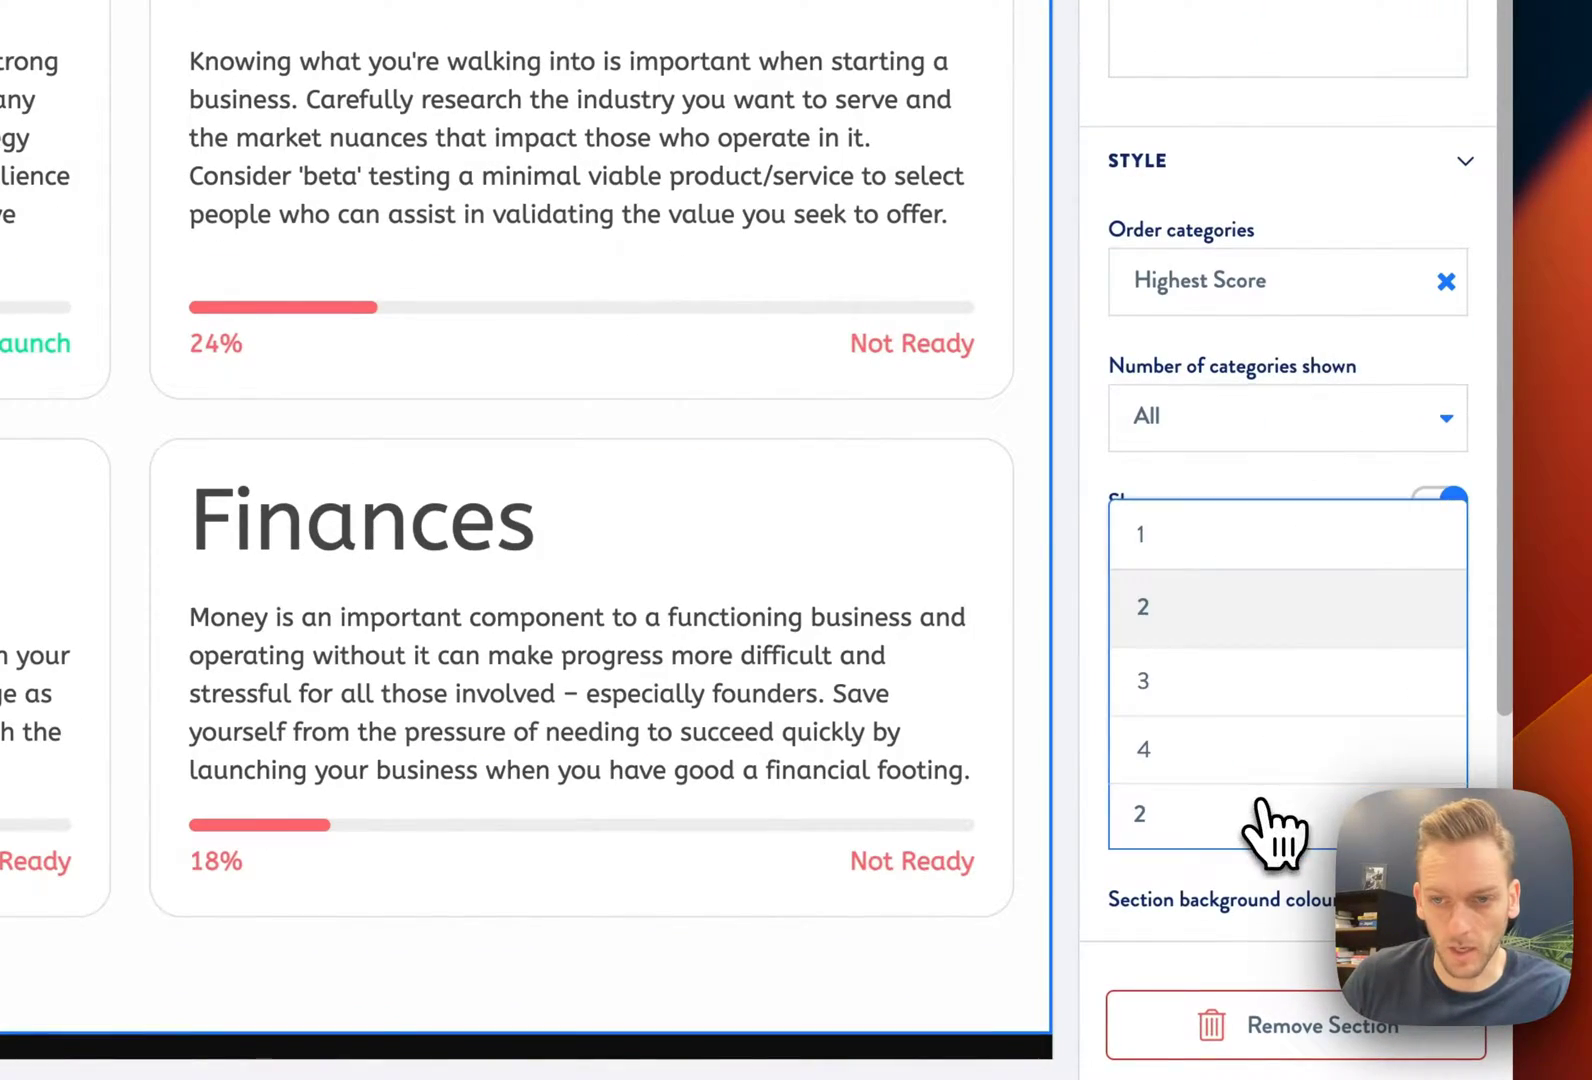
left_click(1212, 538)
scroll(1225, 560, "down", 4)
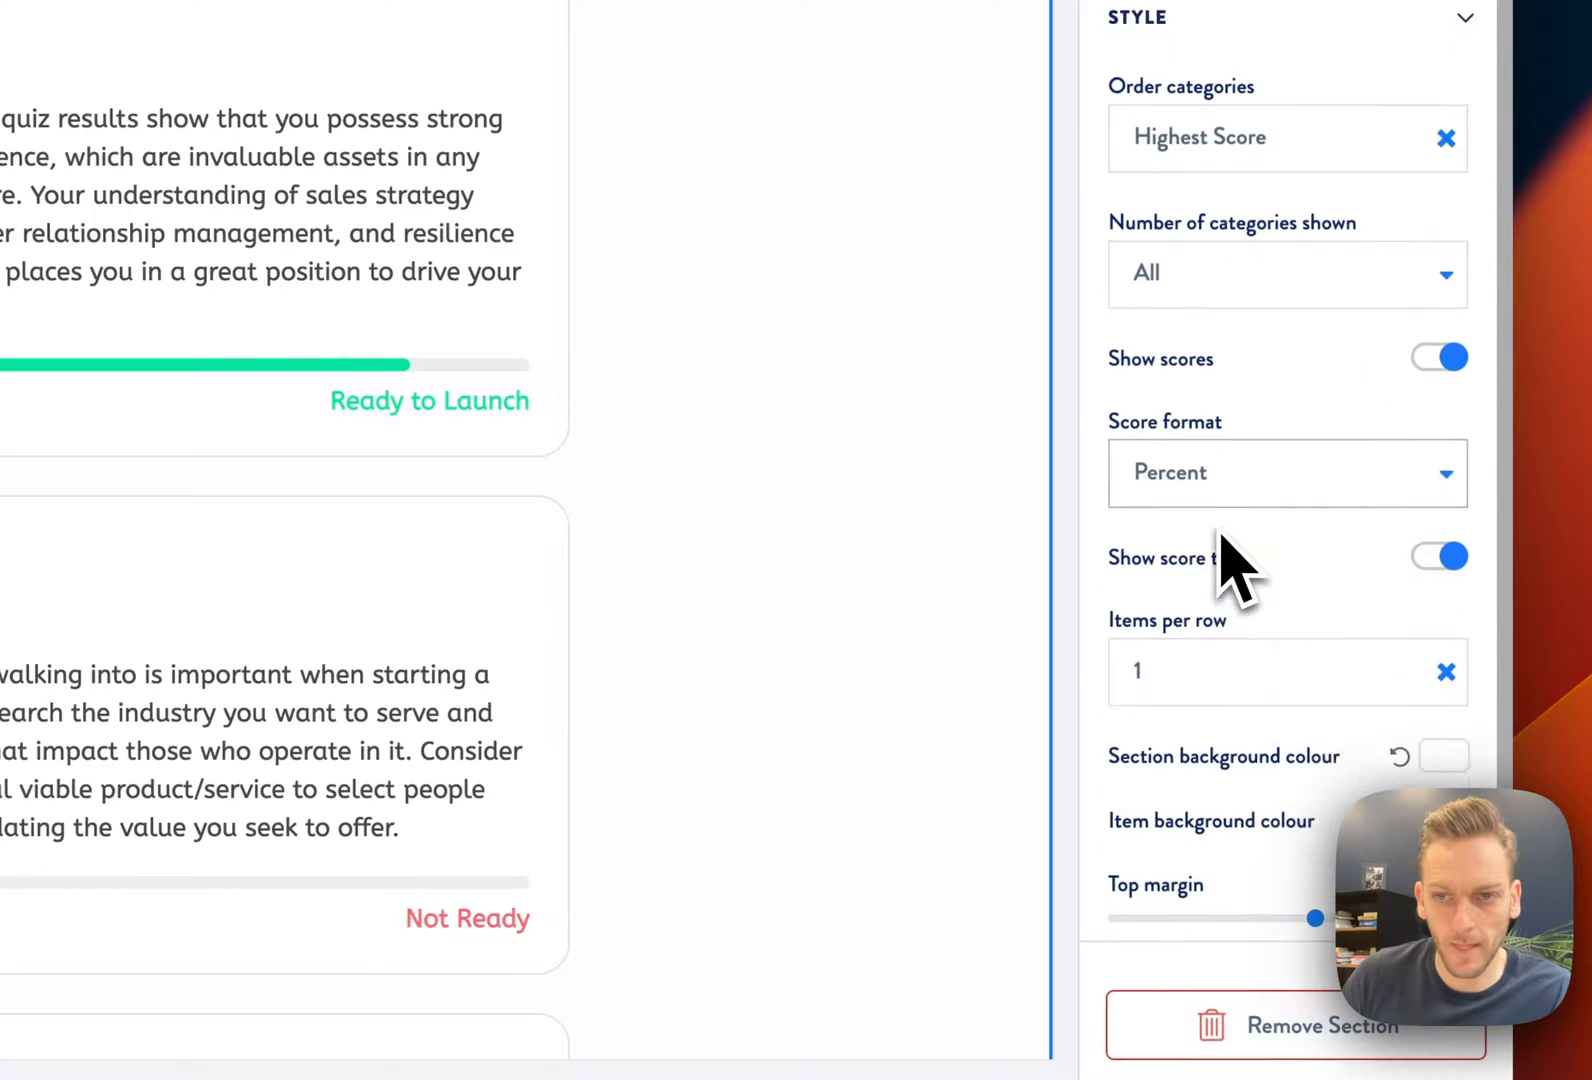
left_click(1240, 258)
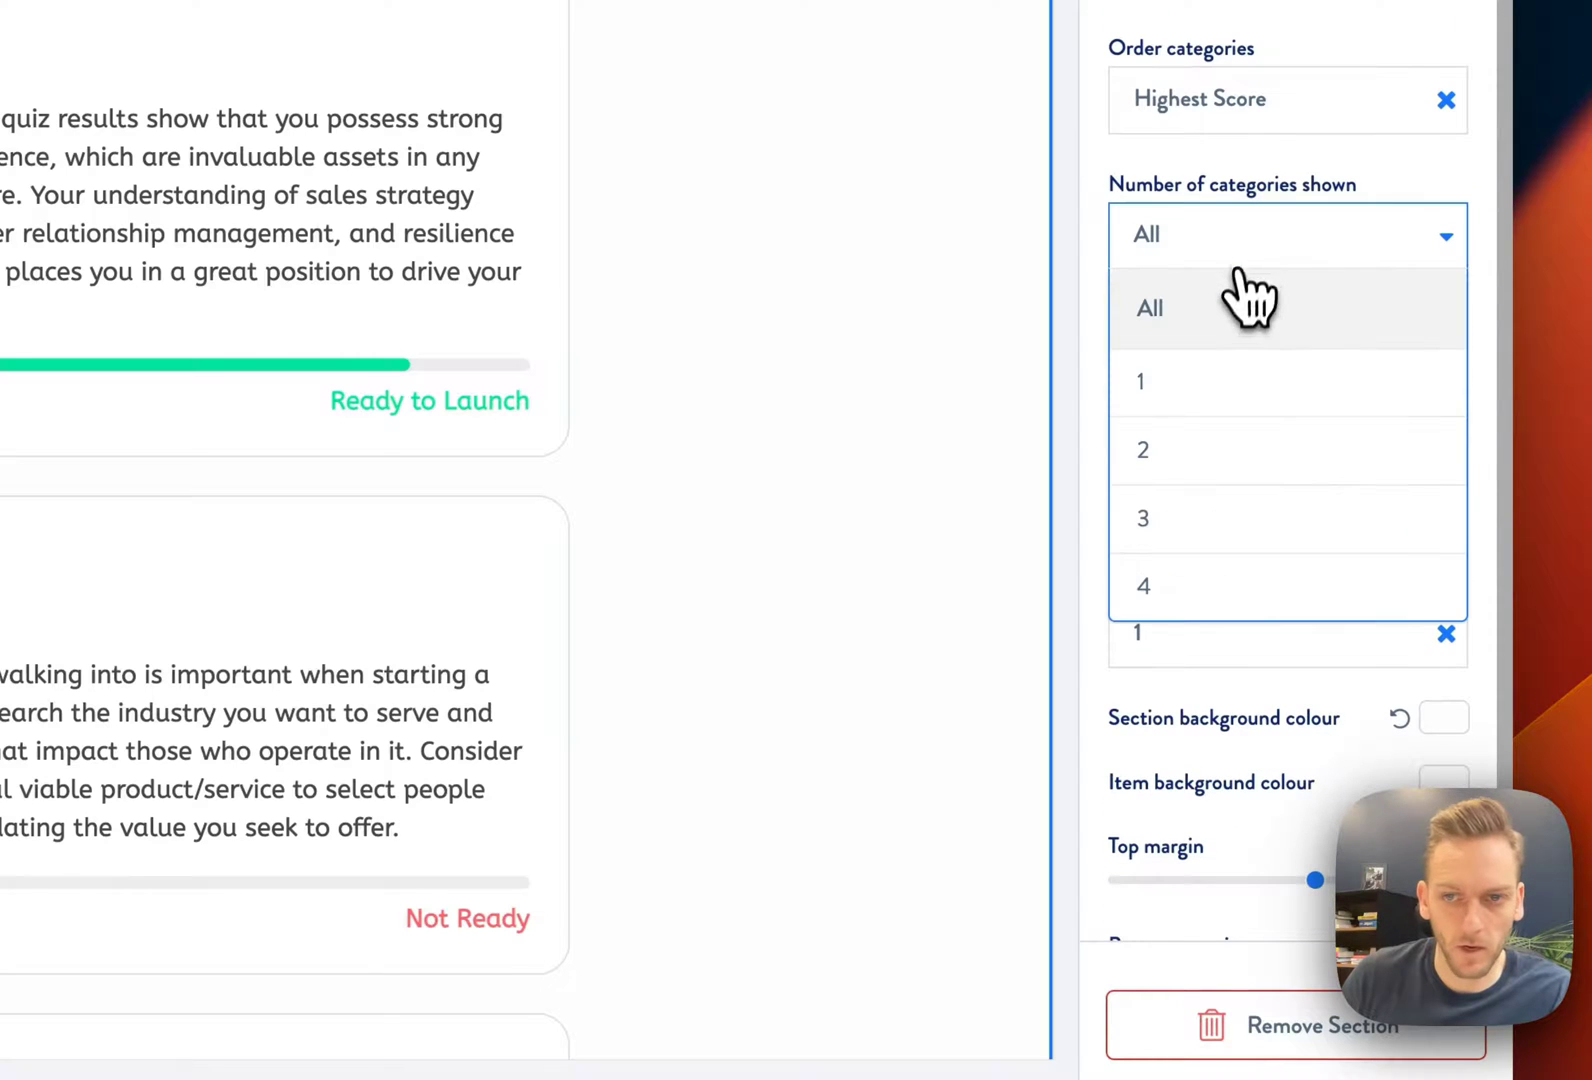
left_click(1250, 445)
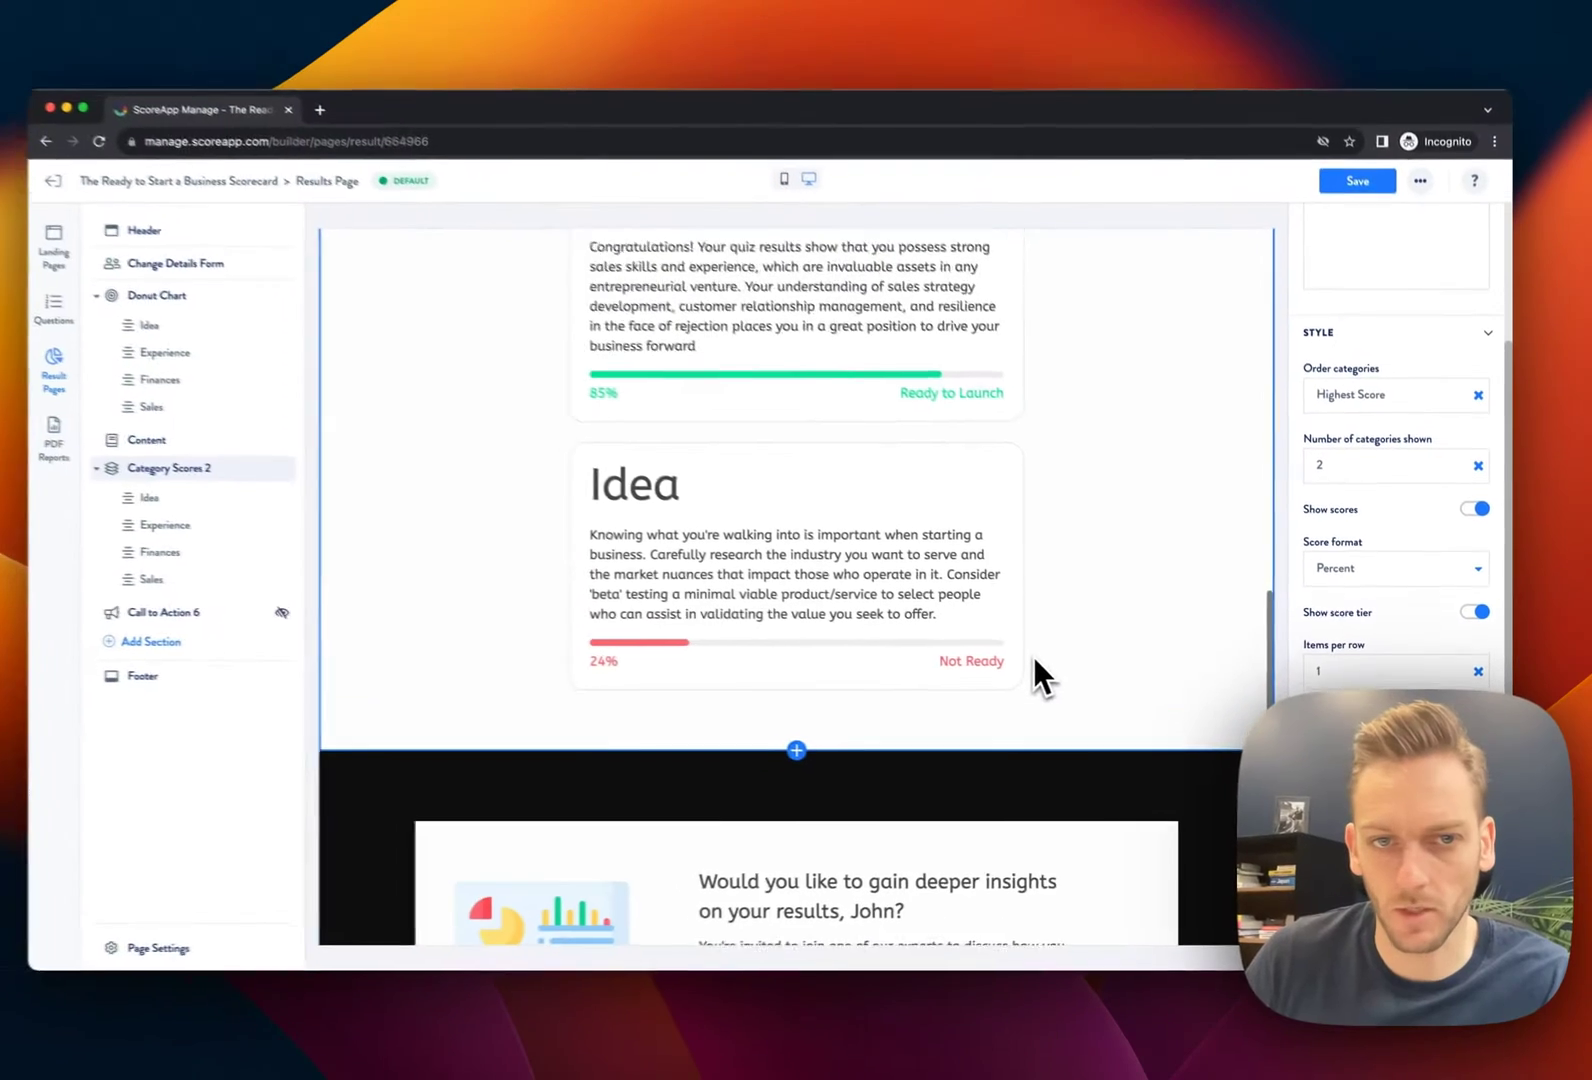
scroll(1053, 655, "up", 1)
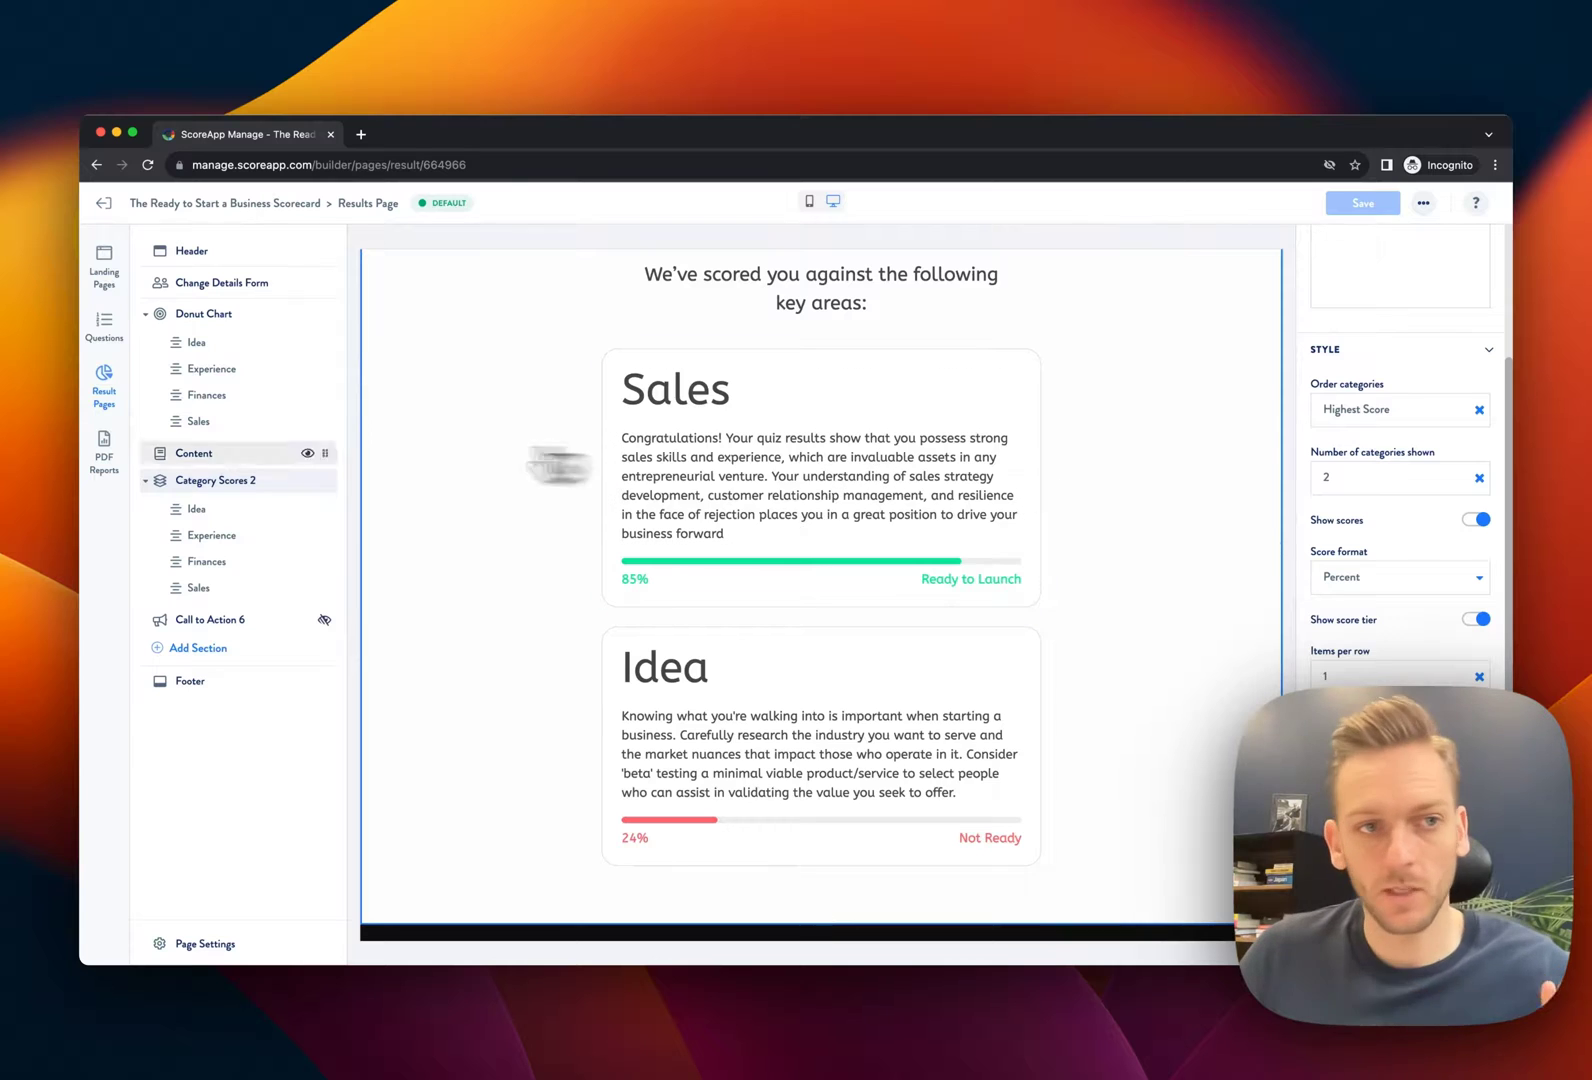
Create a blank PDF report without a template and add a Category scores overview page
left_click(112, 465)
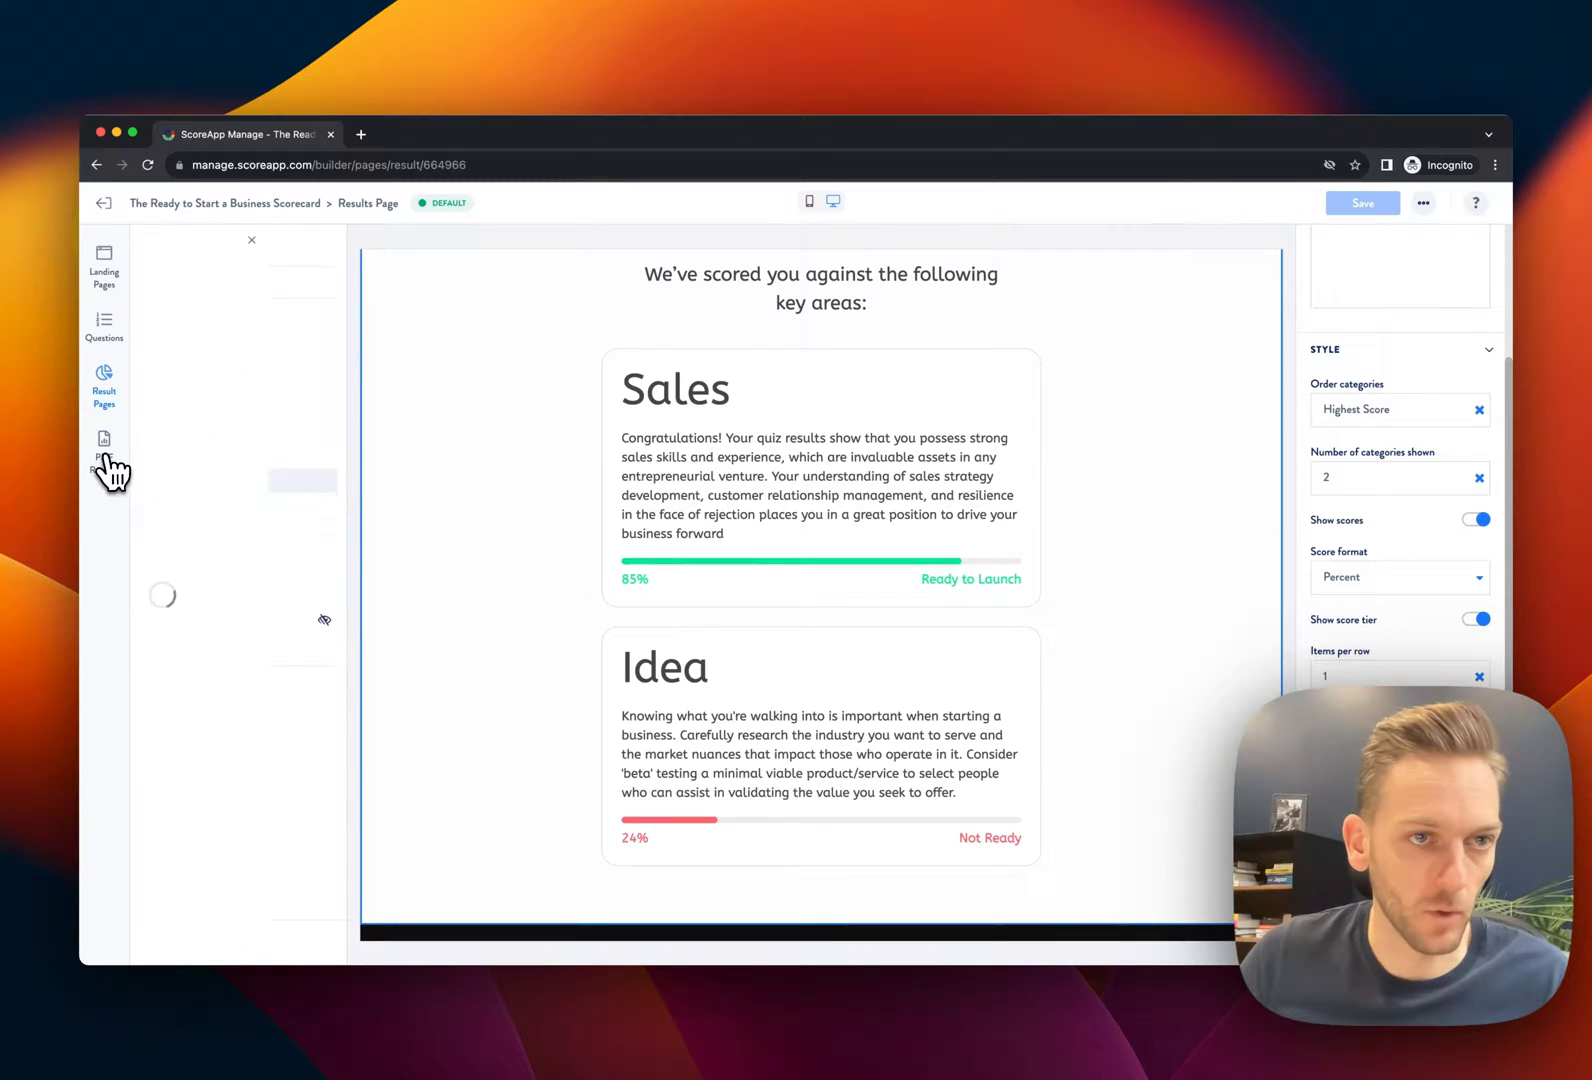
left_click(240, 437)
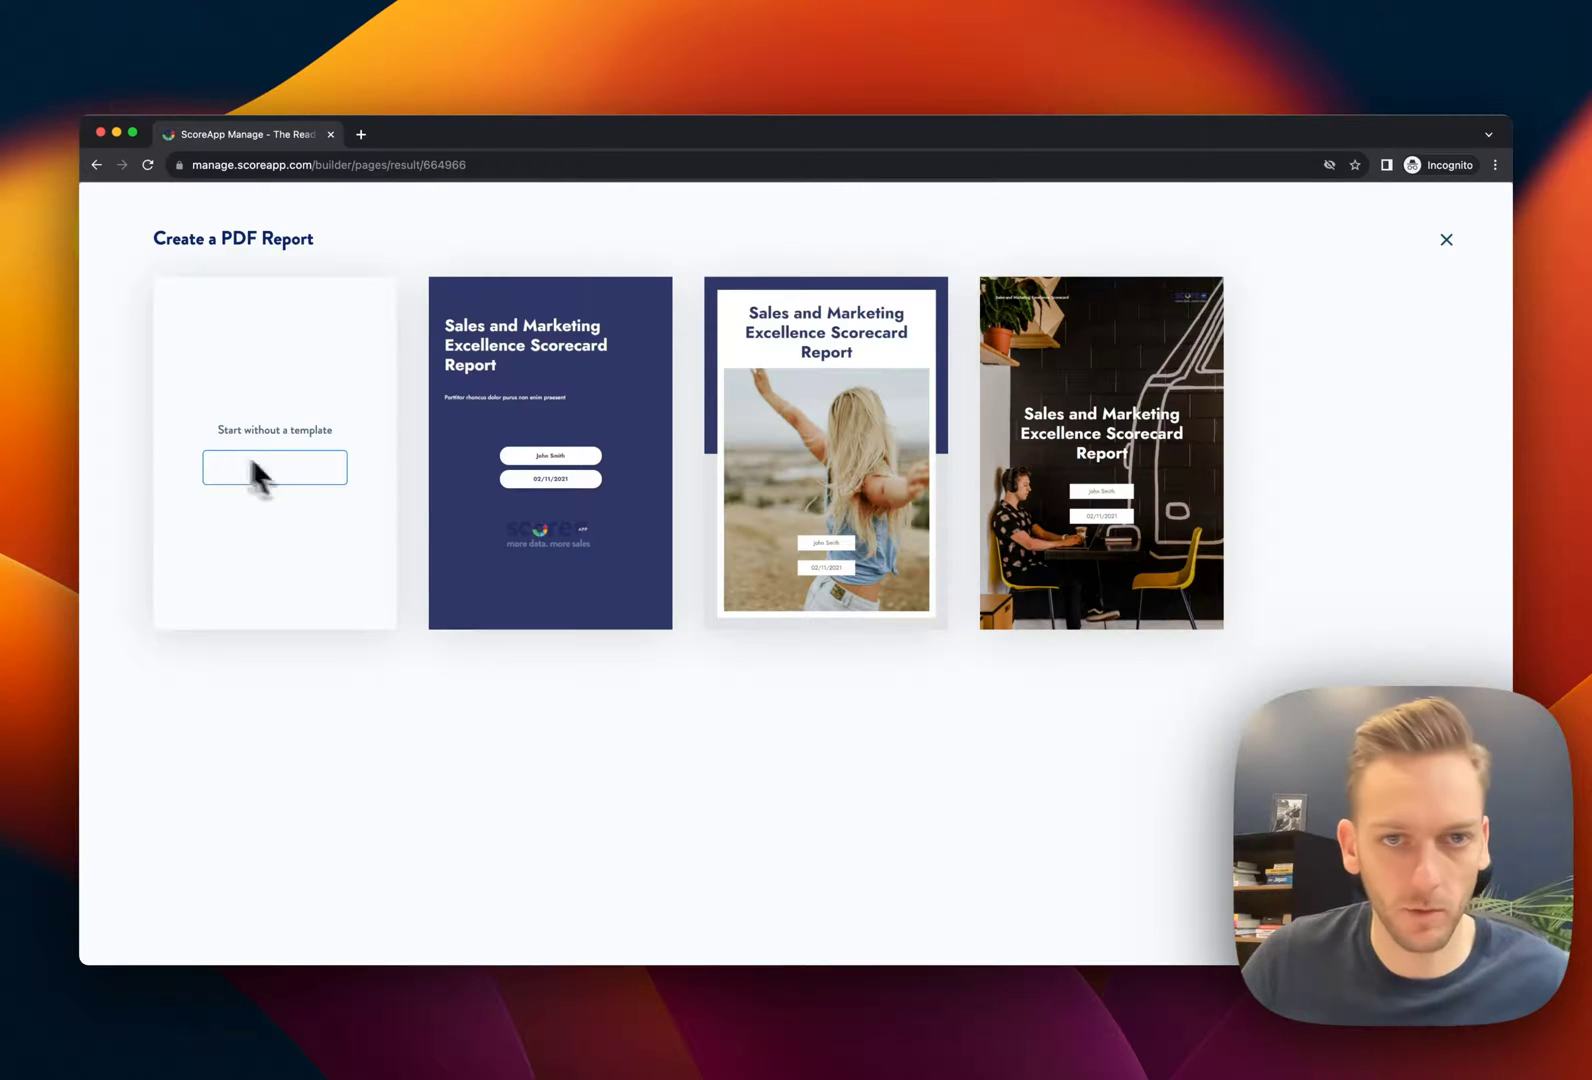
left_click(270, 470)
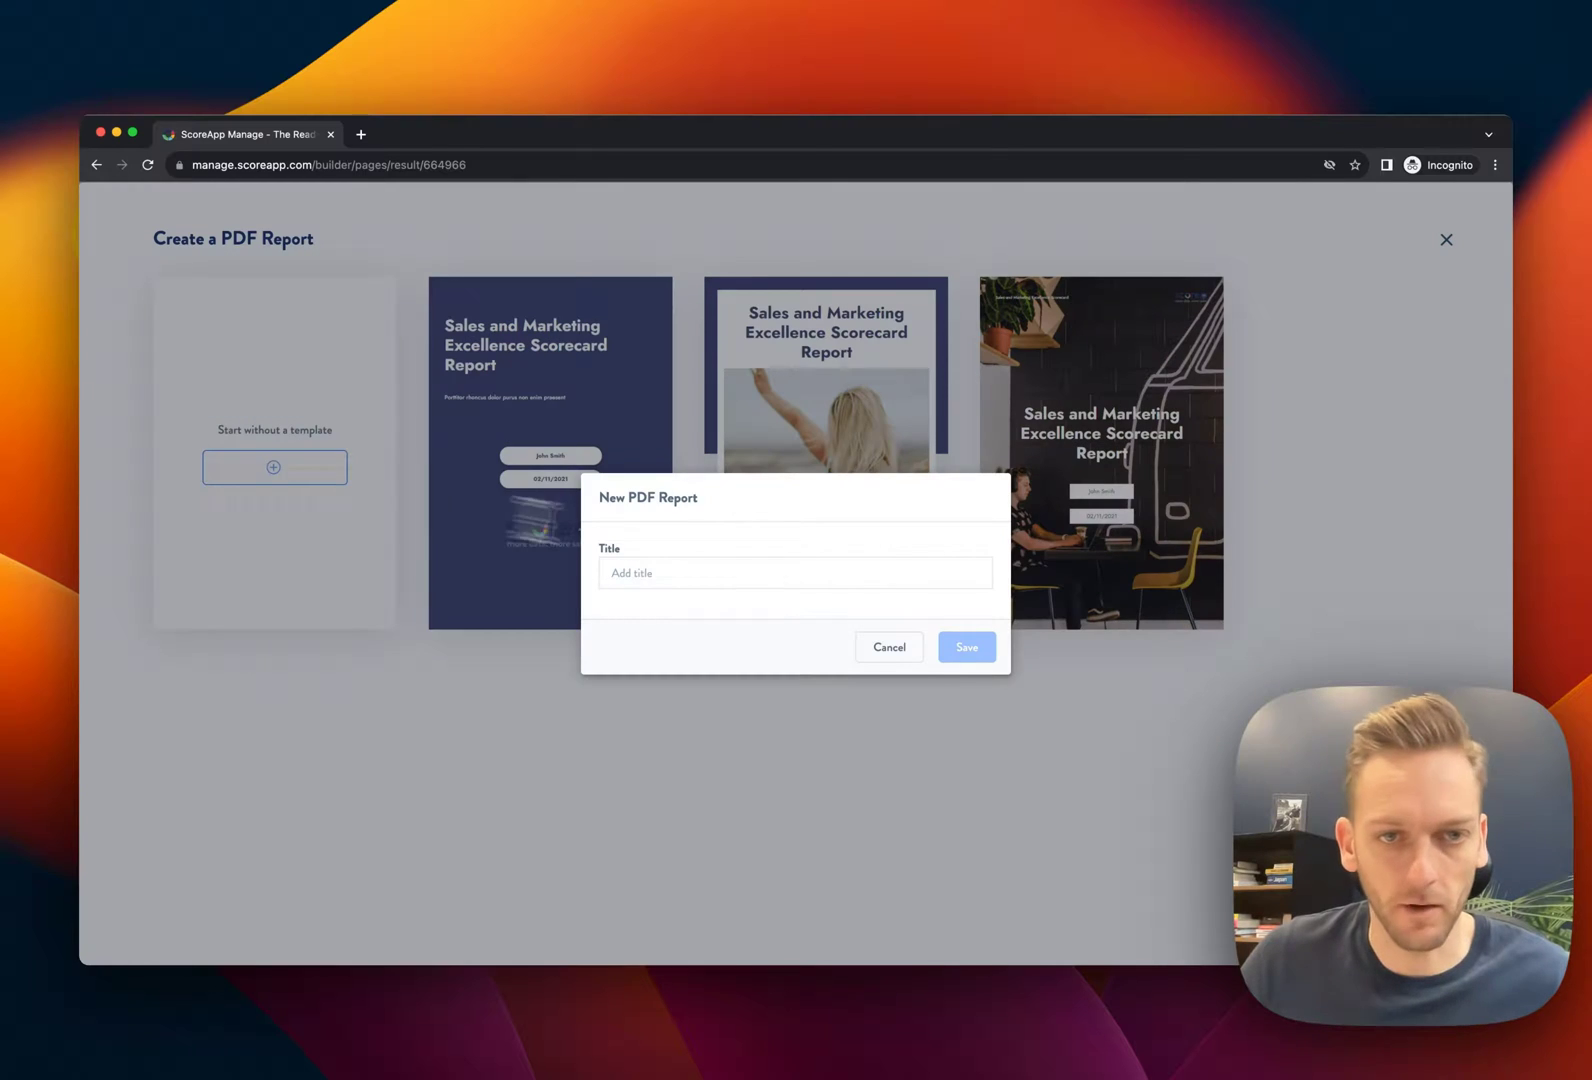
left_click(963, 648)
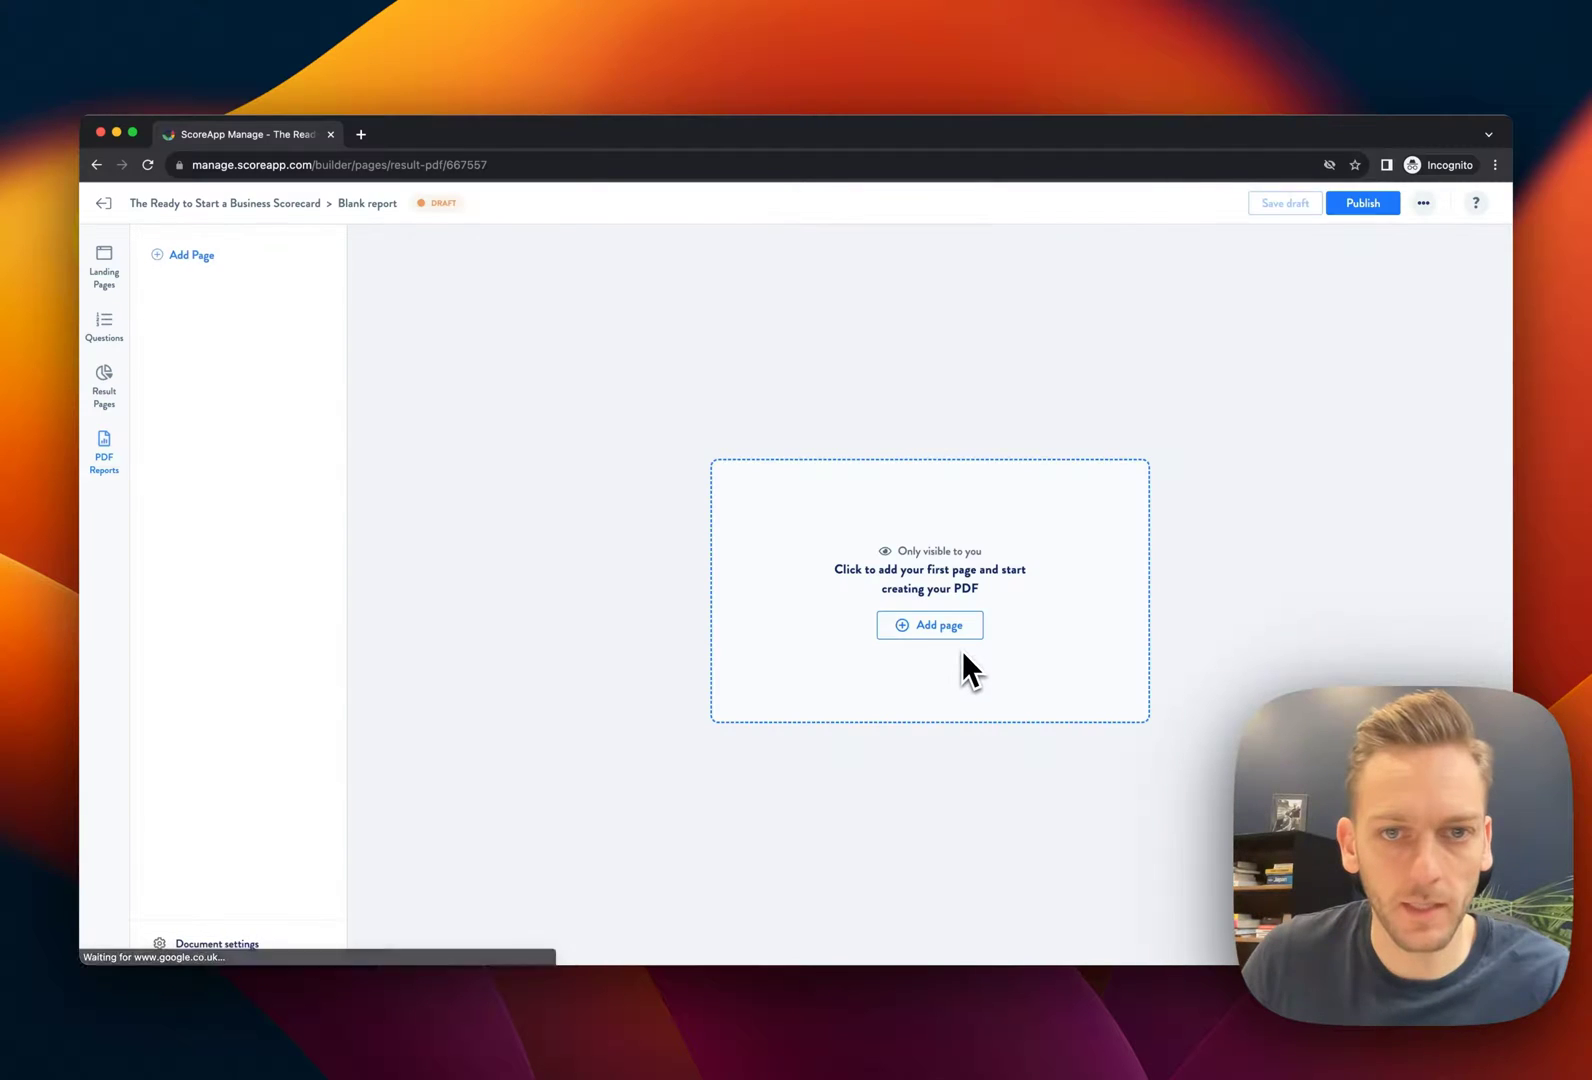
left_click(940, 622)
scroll(444, 604, "down", 10)
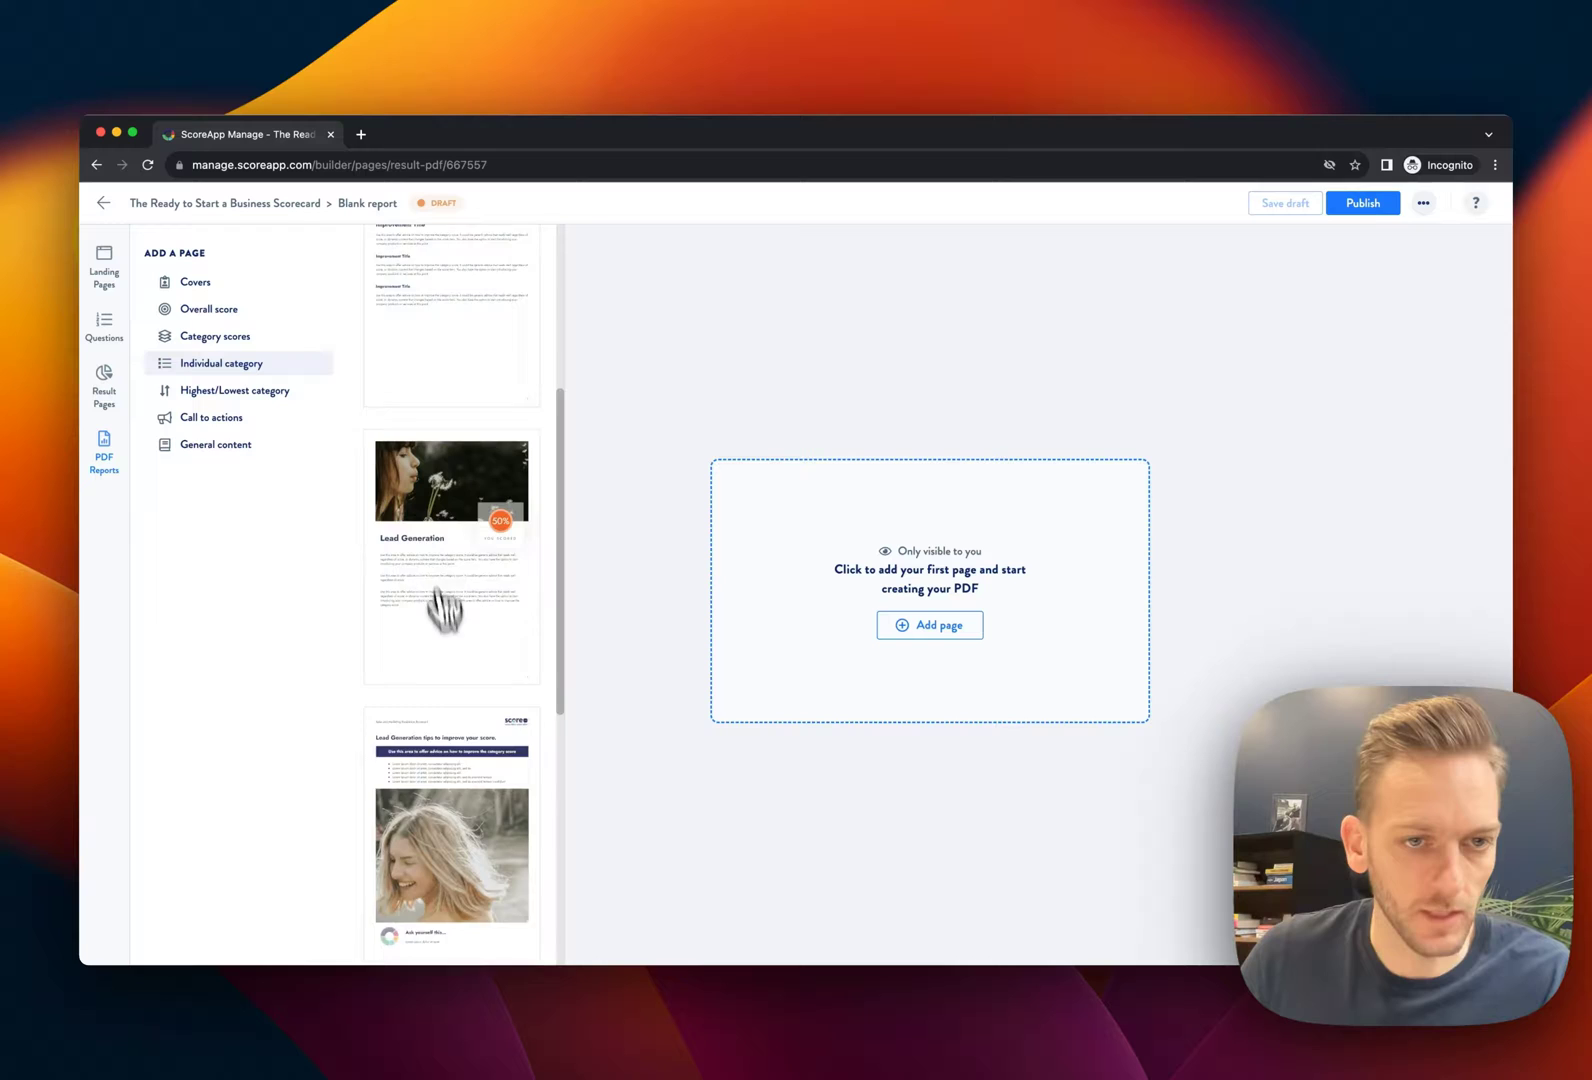
left_click(236, 338)
scroll(460, 560, "down", 5)
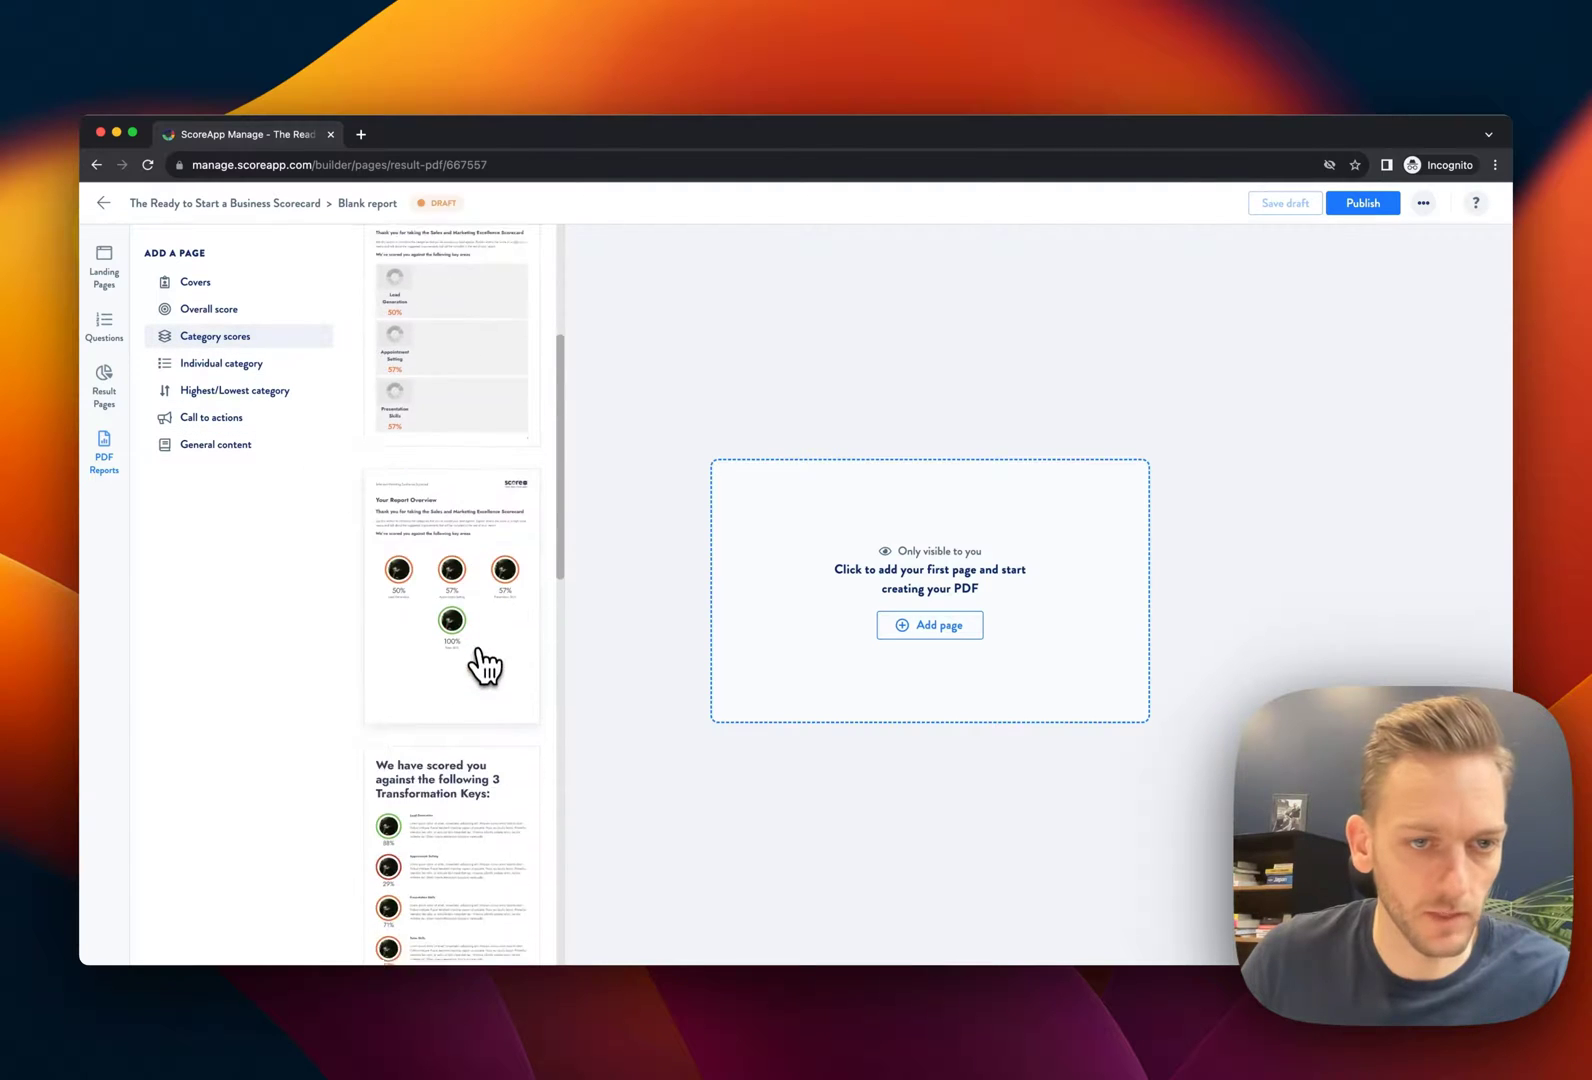
left_click(462, 736)
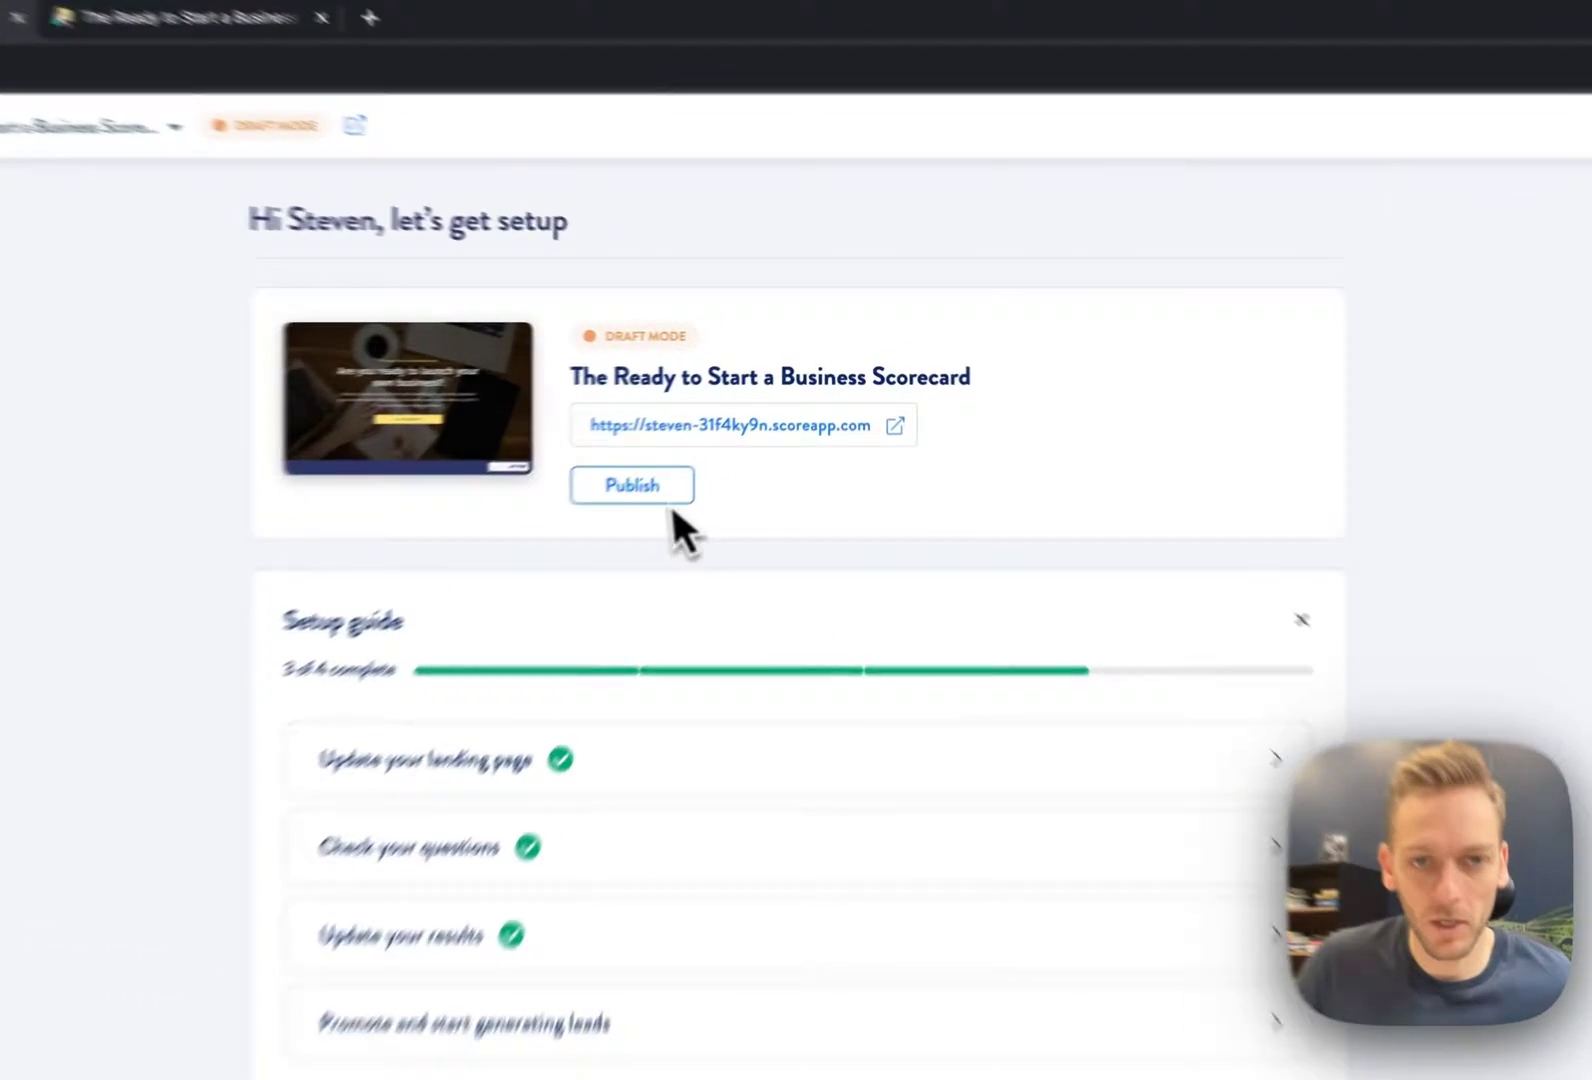
Publish the scorecard, view its live landing page in a new tab, then return to Manage
left_click(715, 432)
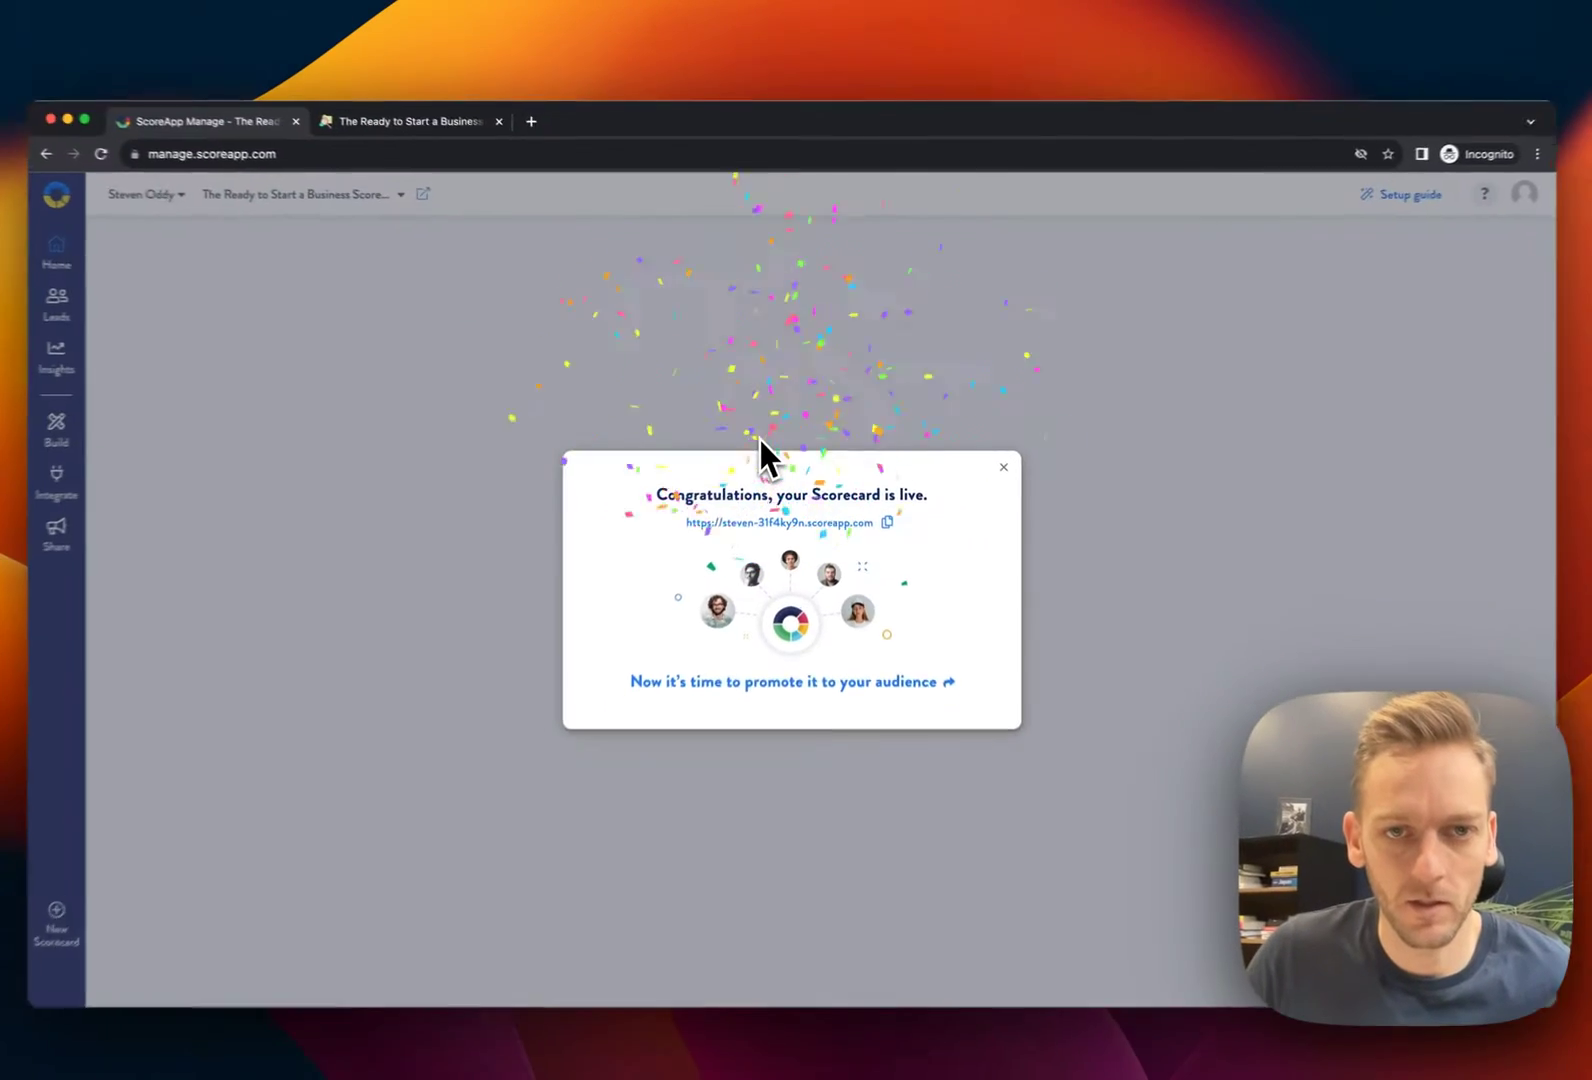
left_click(996, 459)
left_click(1166, 477)
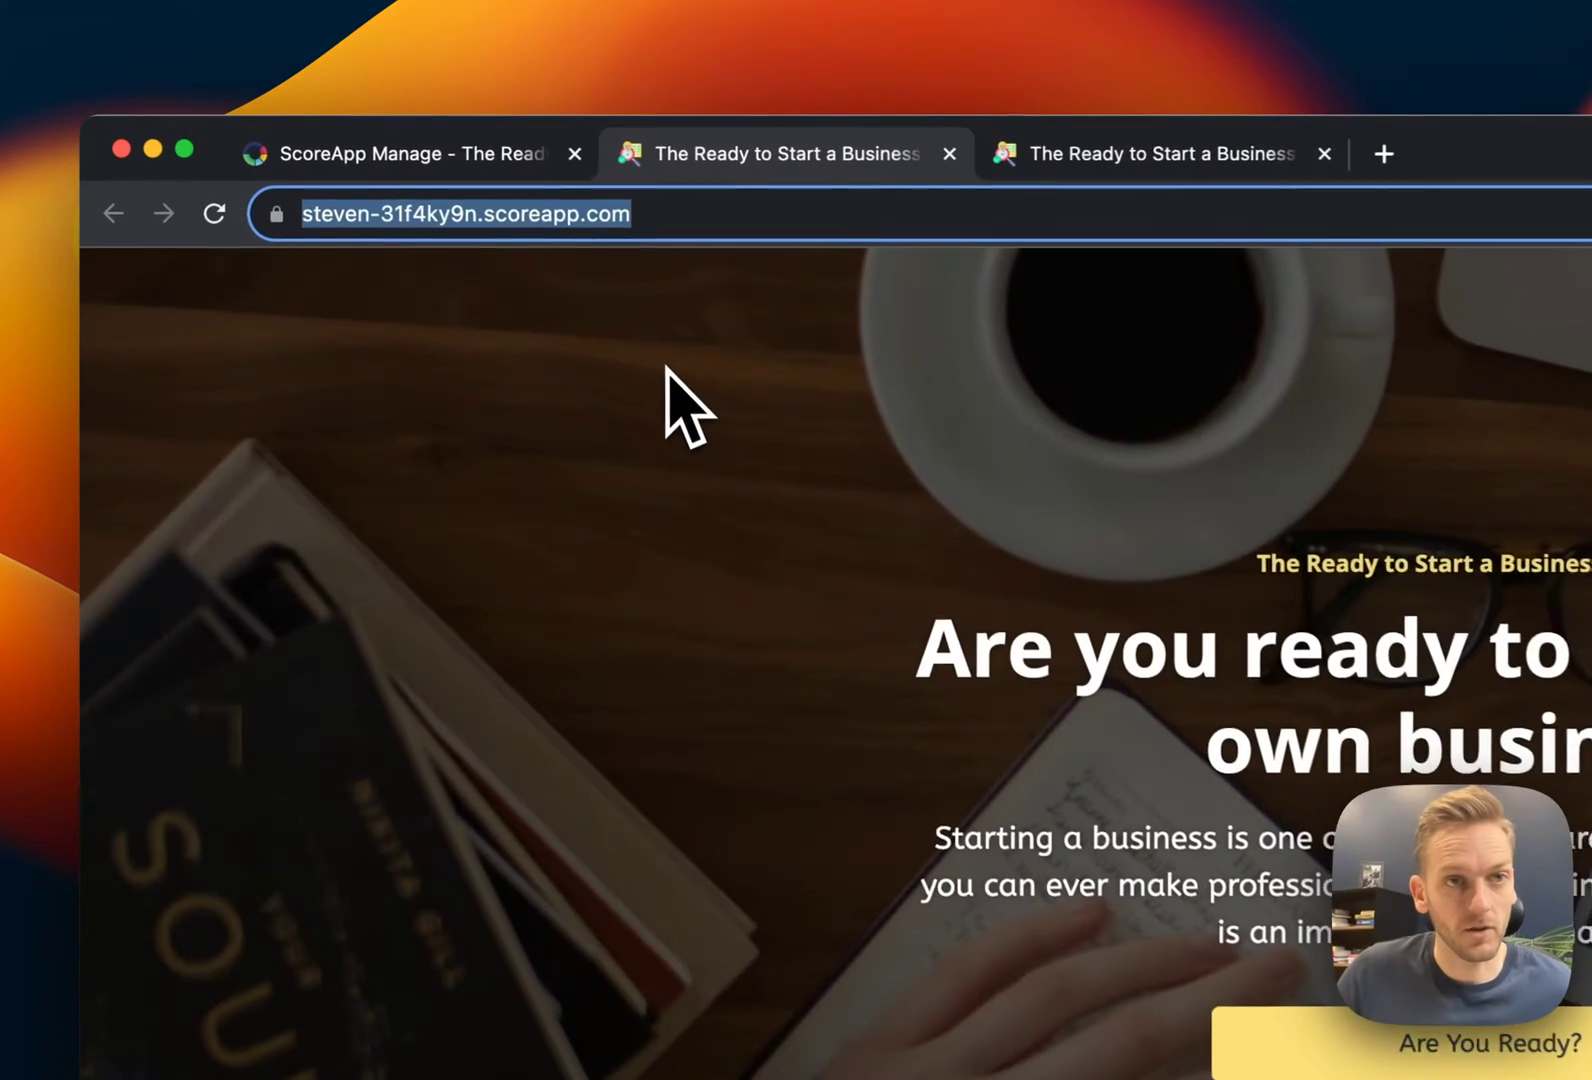
left_click(512, 154)
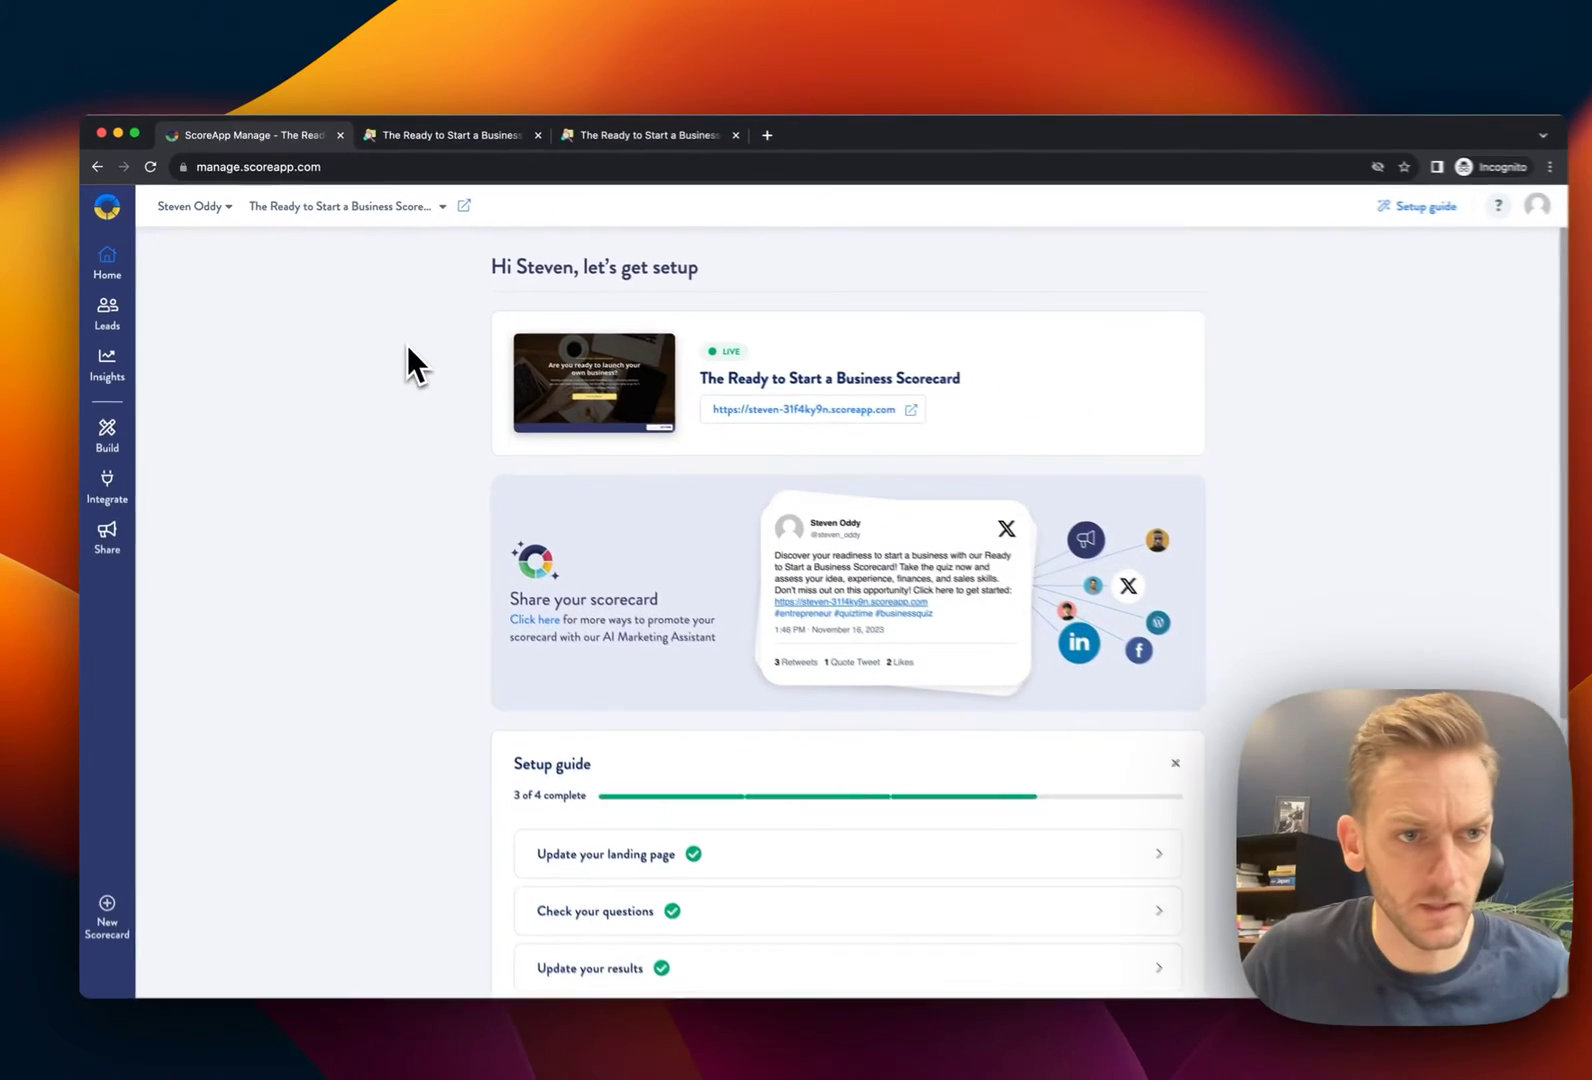
Open the scorecard's Share page and preview its QR code
left_click(133, 935)
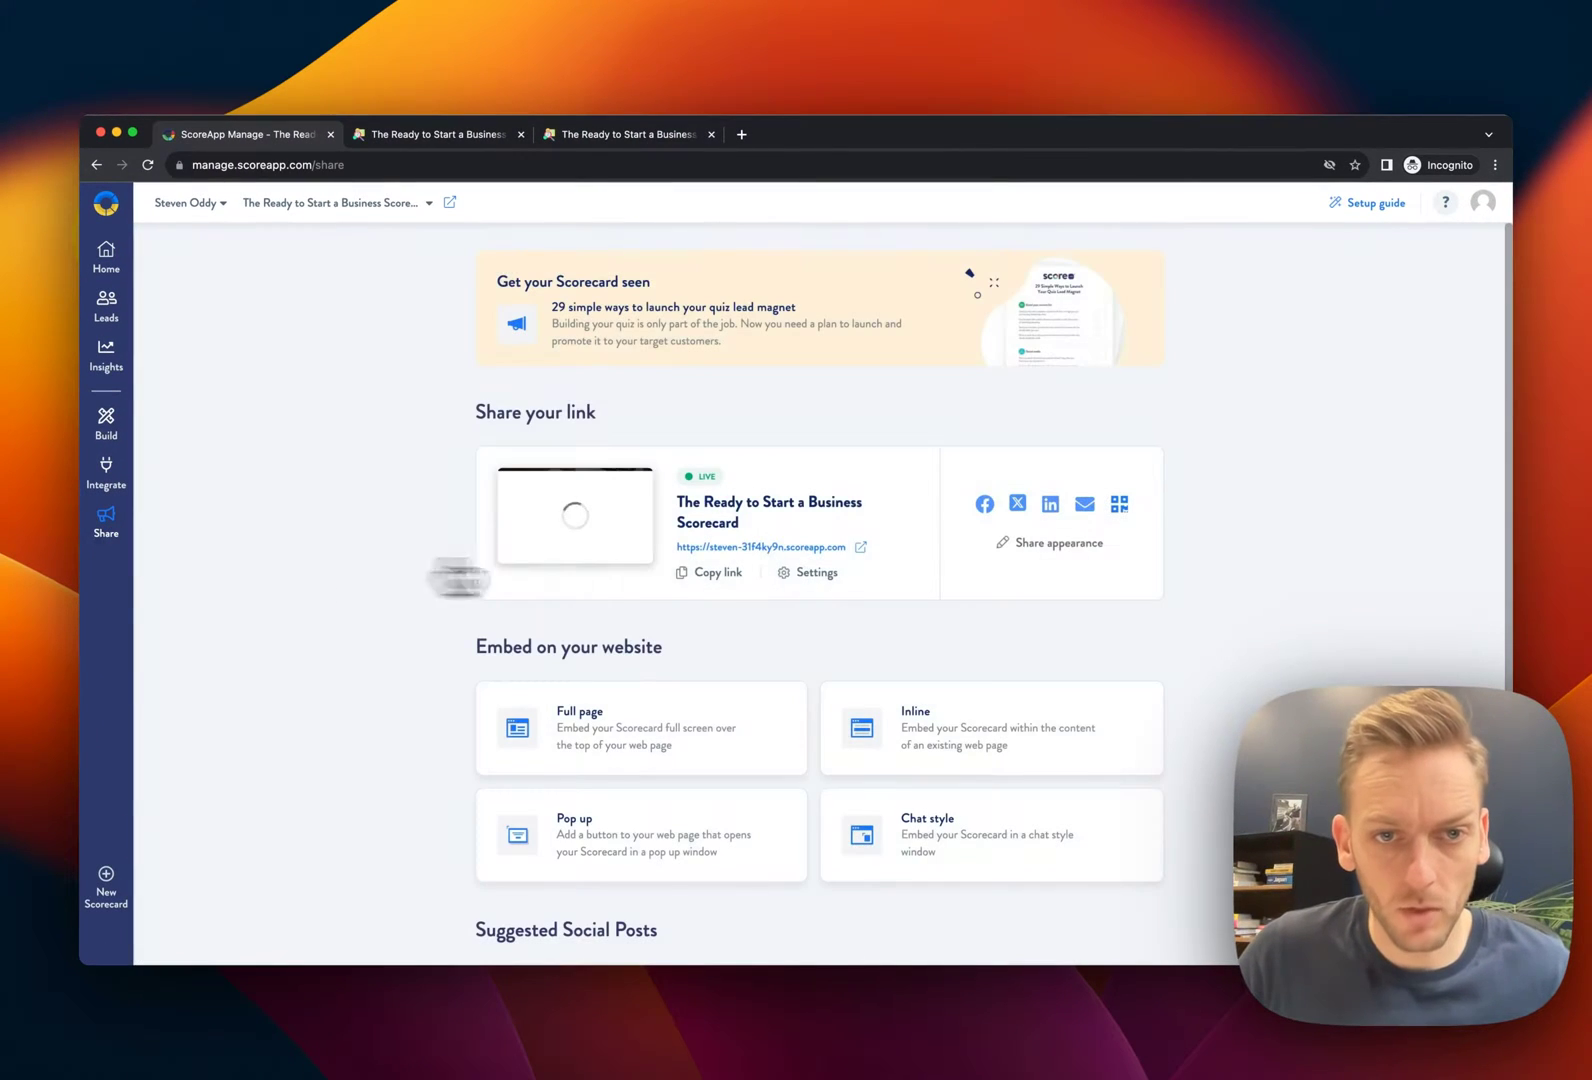
scroll(700, 650, "down", 1)
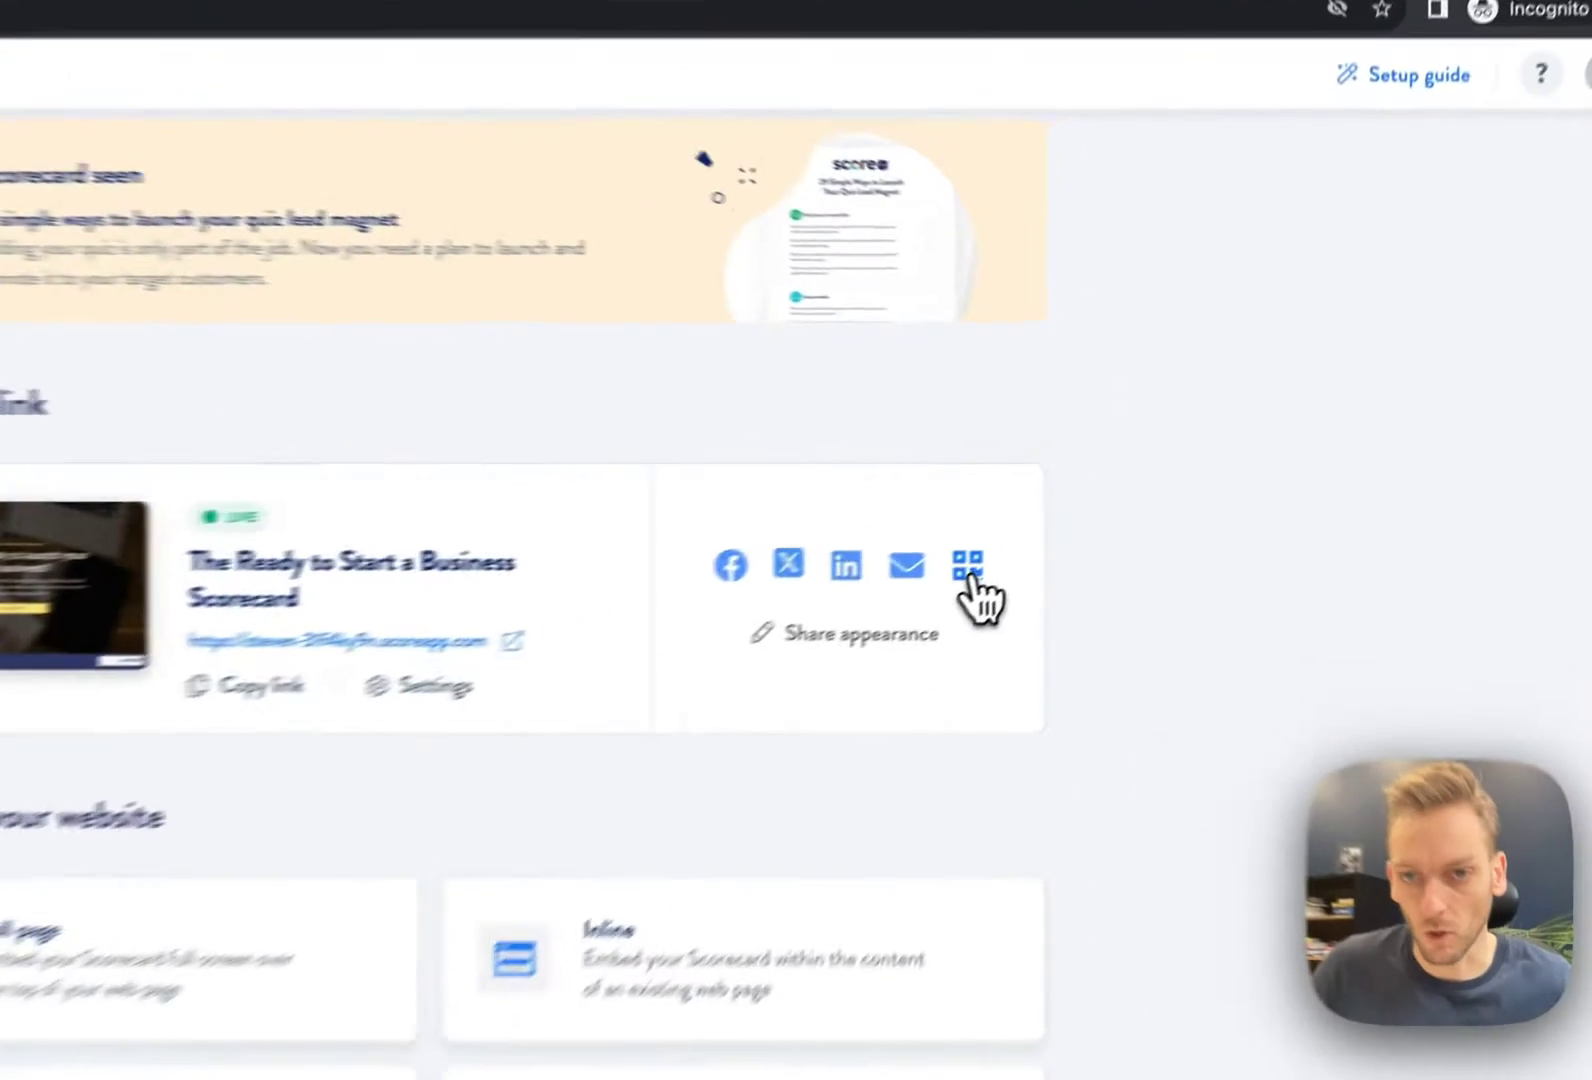
left_click(1119, 484)
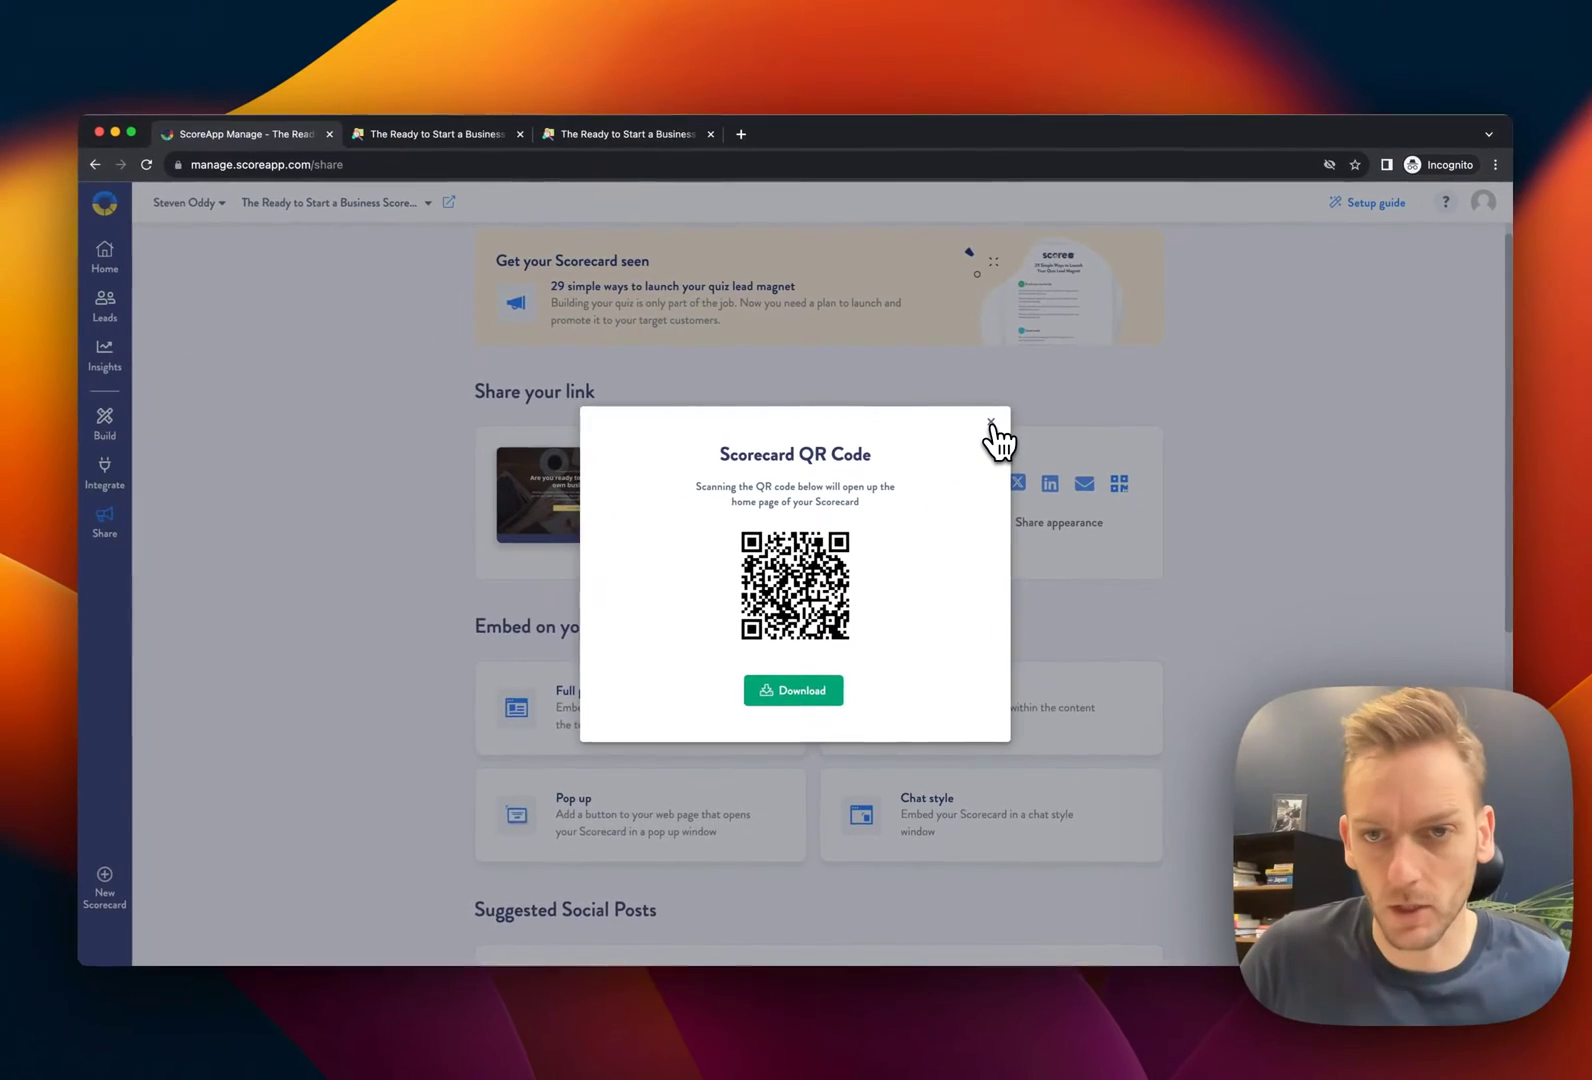
left_click(991, 424)
Scroll through the Suggested Social Posts on the Share page
scroll(1284, 511, "down", 6)
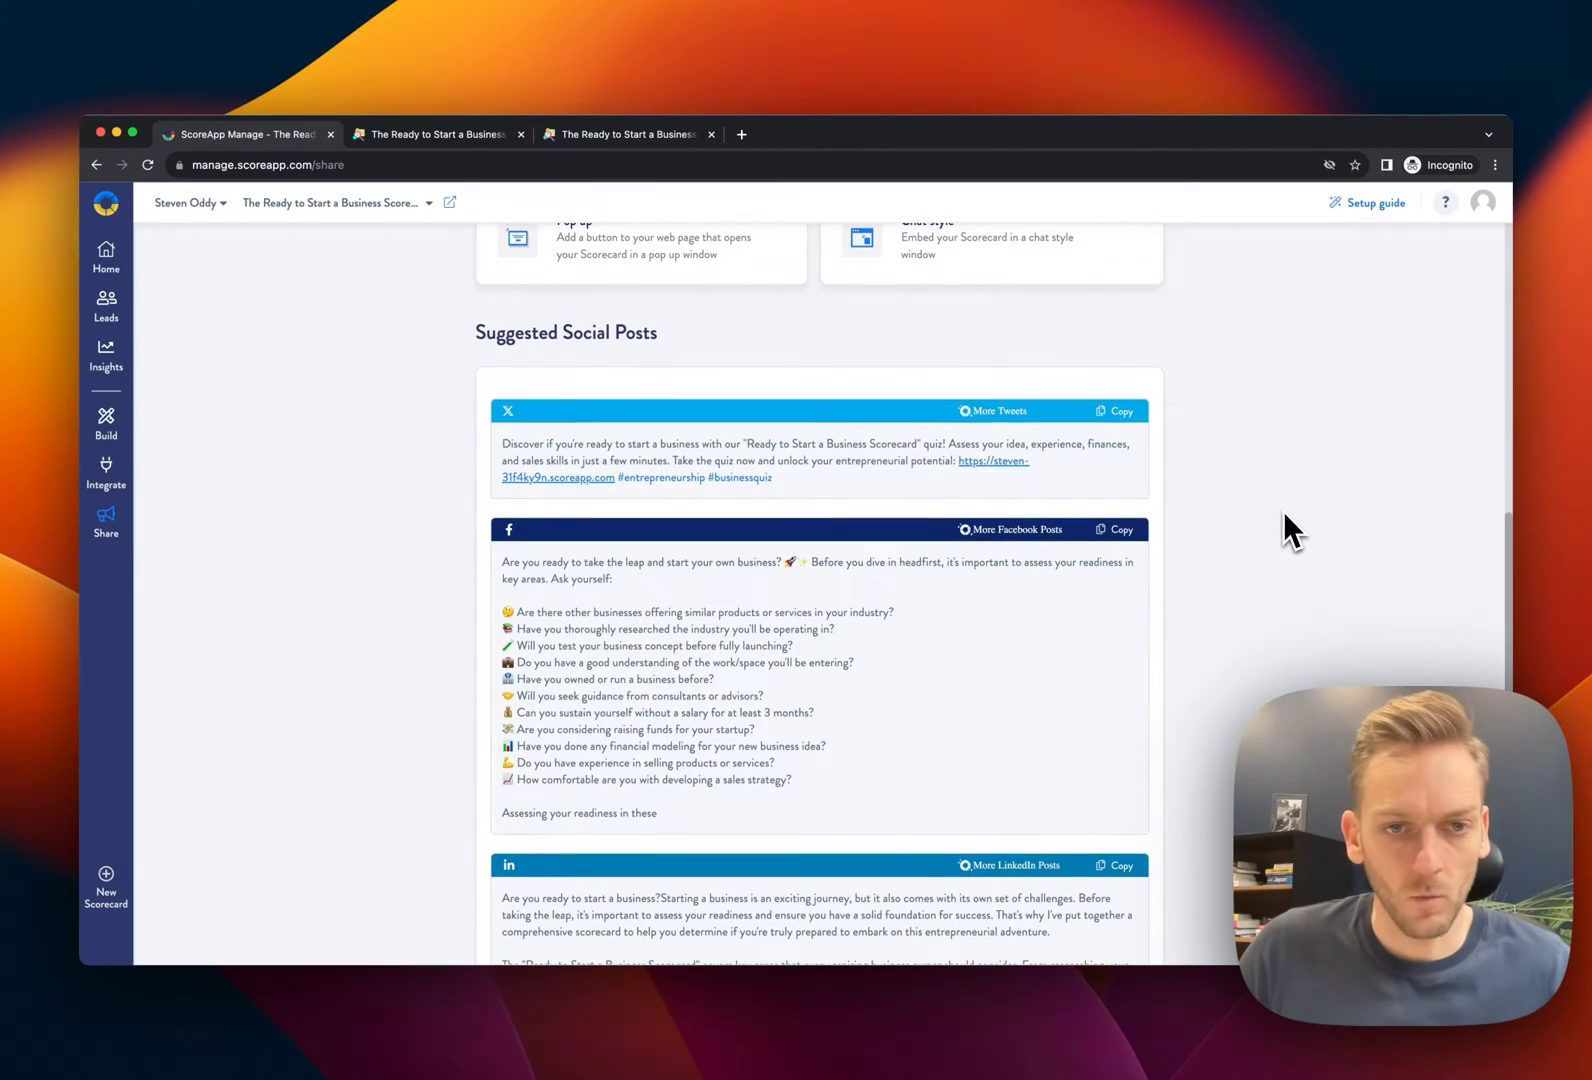
scroll(1284, 516, "down", 2)
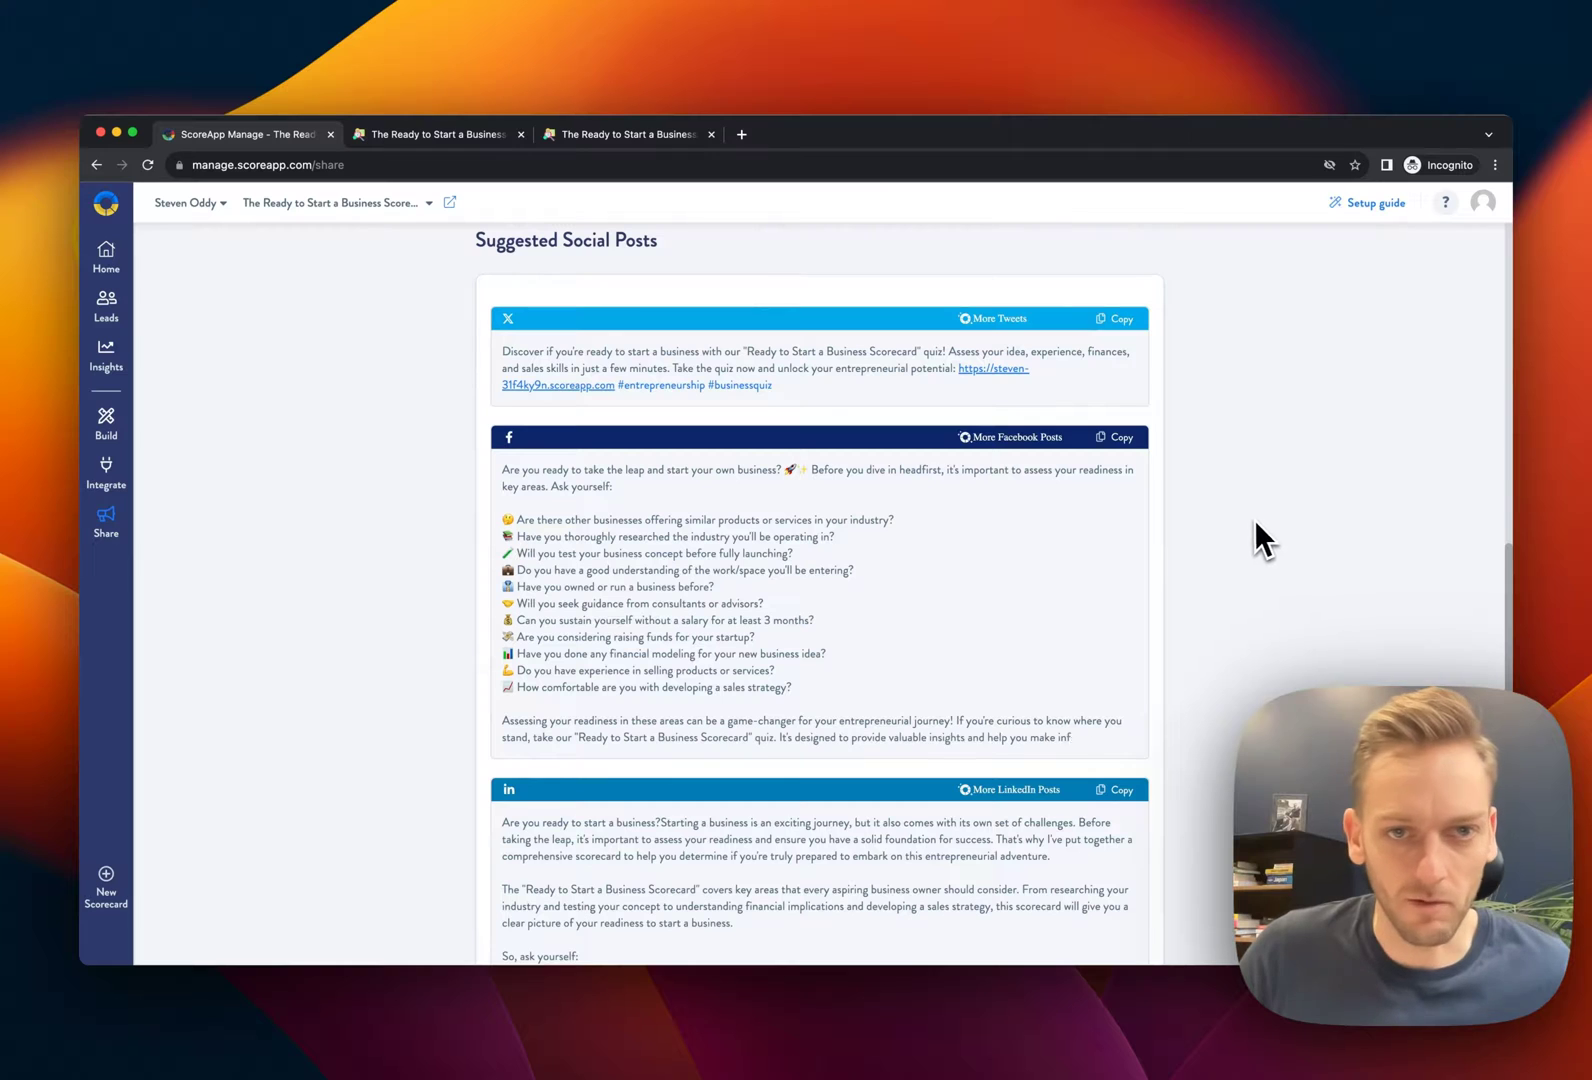
scroll(1250, 540, "down", 2)
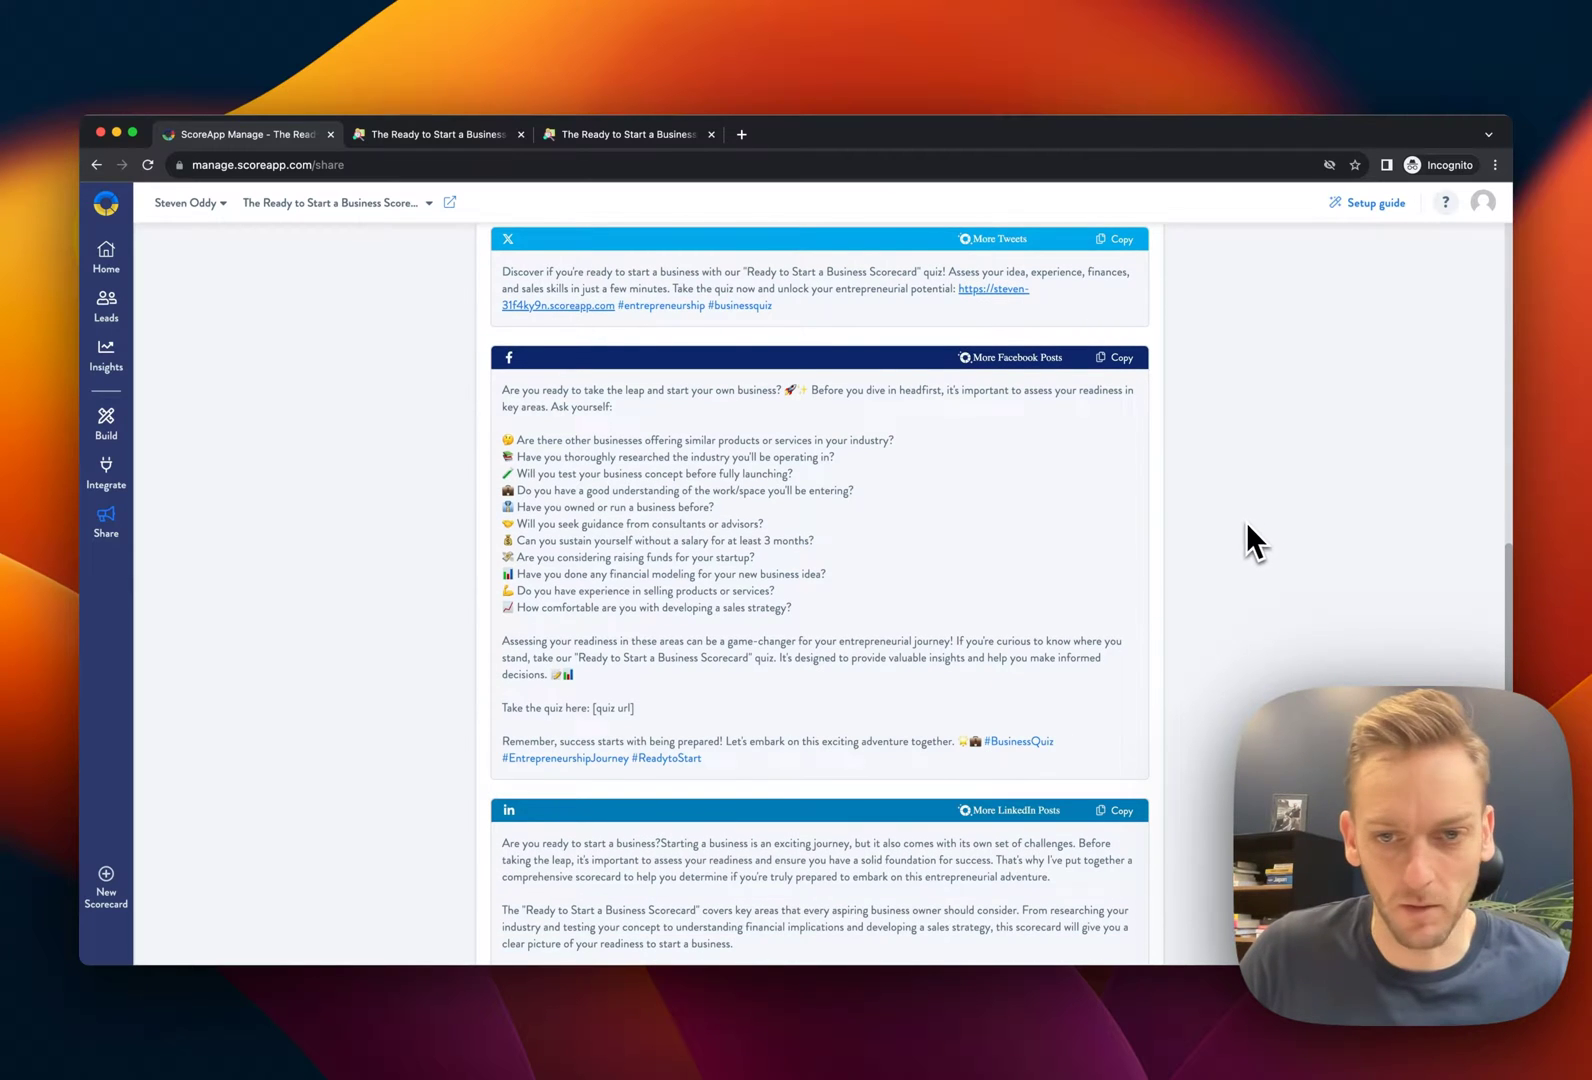
scroll(1245, 527, "down", 4)
scroll(1245, 527, "up", 10)
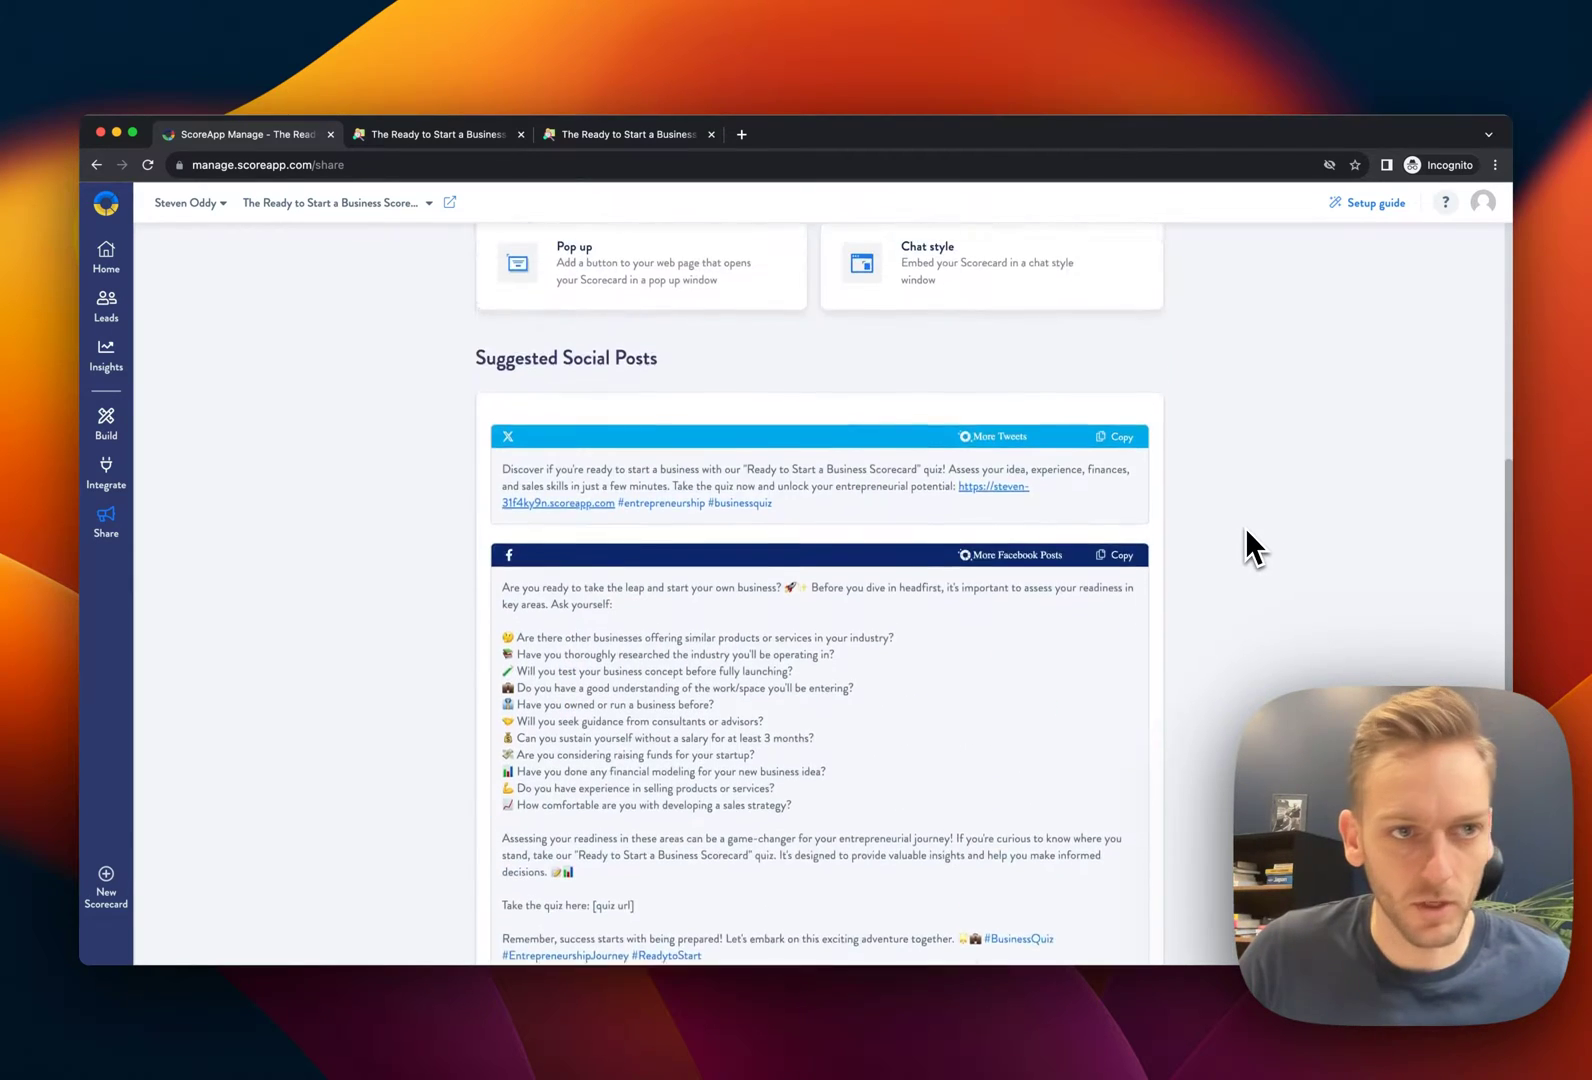
scroll(1245, 527, "up", 10)
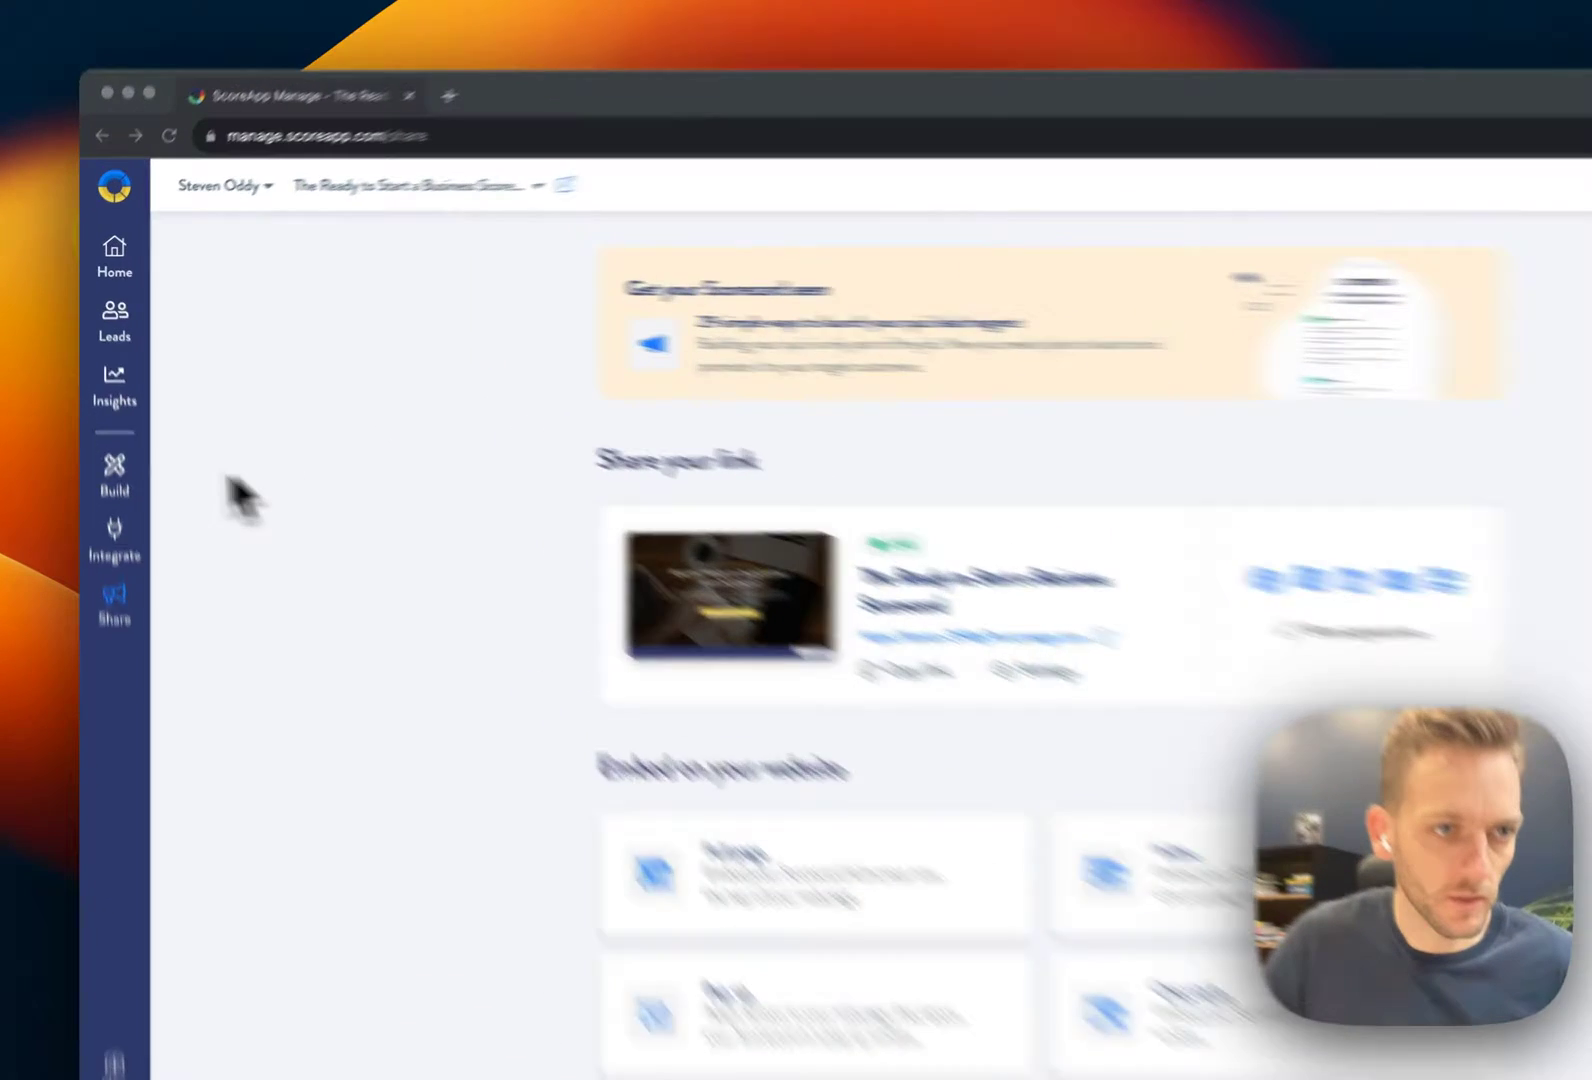
Open Build > General Settings to see the scorecard's name, subdomain URL and draft mode
left_click(106, 423)
left_click(210, 379)
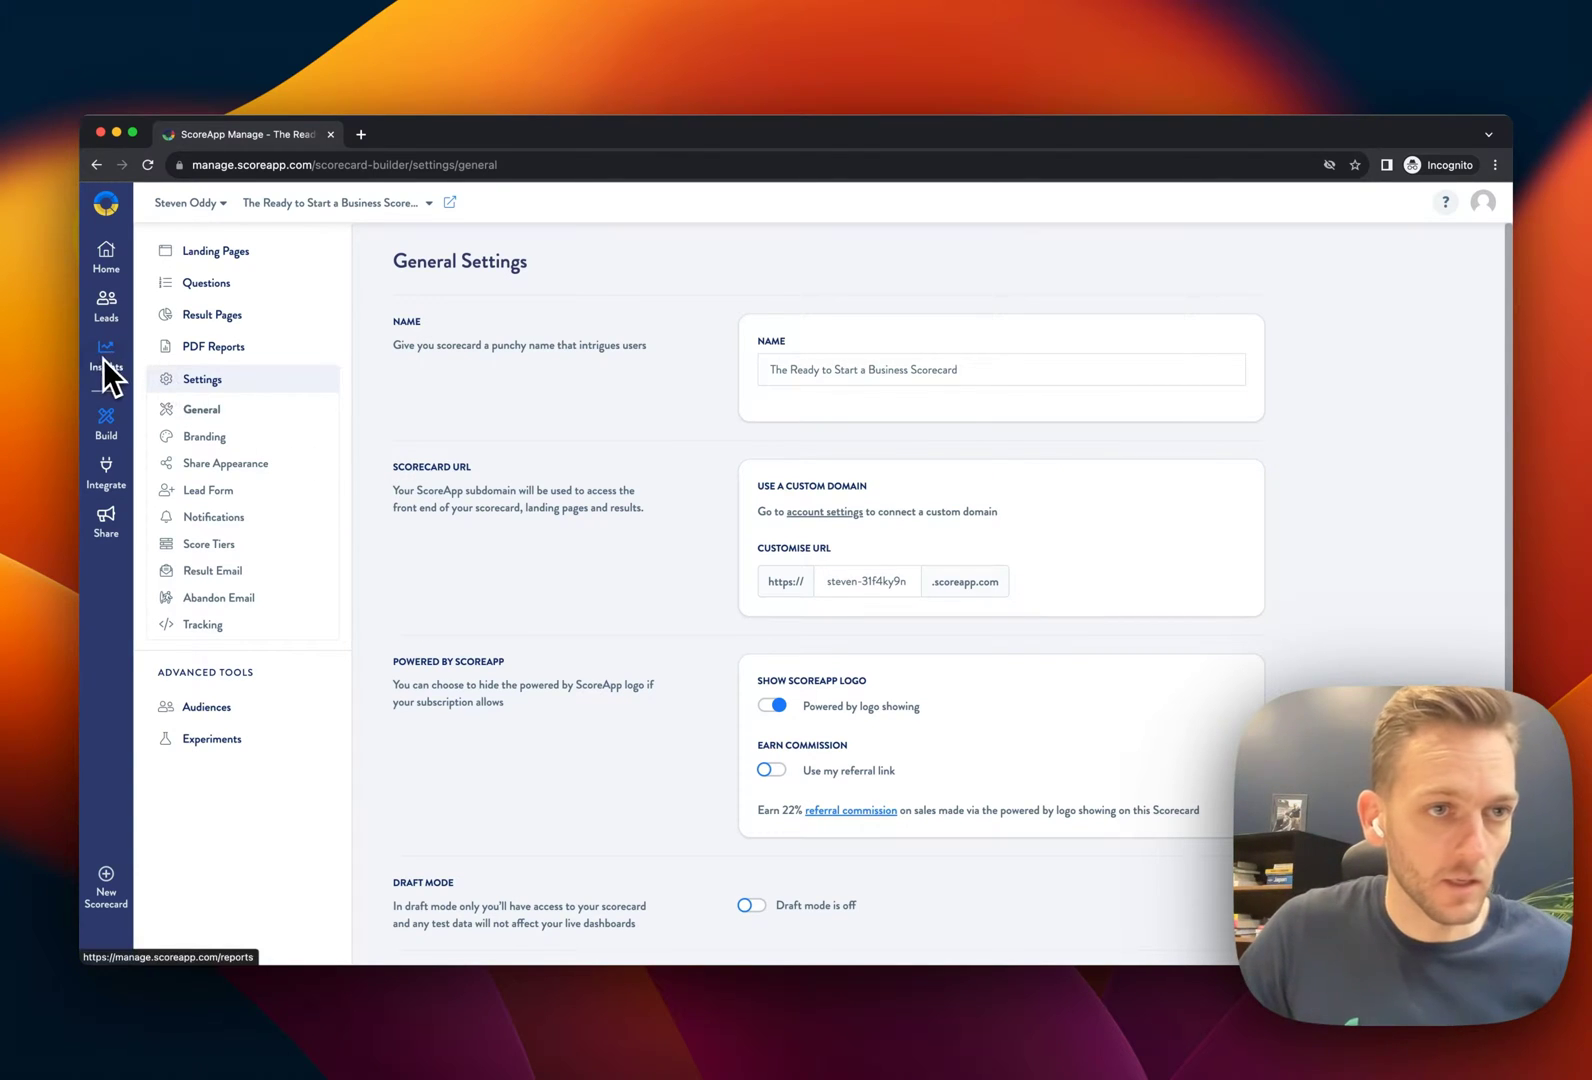
From the Leads table, open the 57% lead's overview with Idea, Experience, Finances and Sales scores
left_click(106, 262)
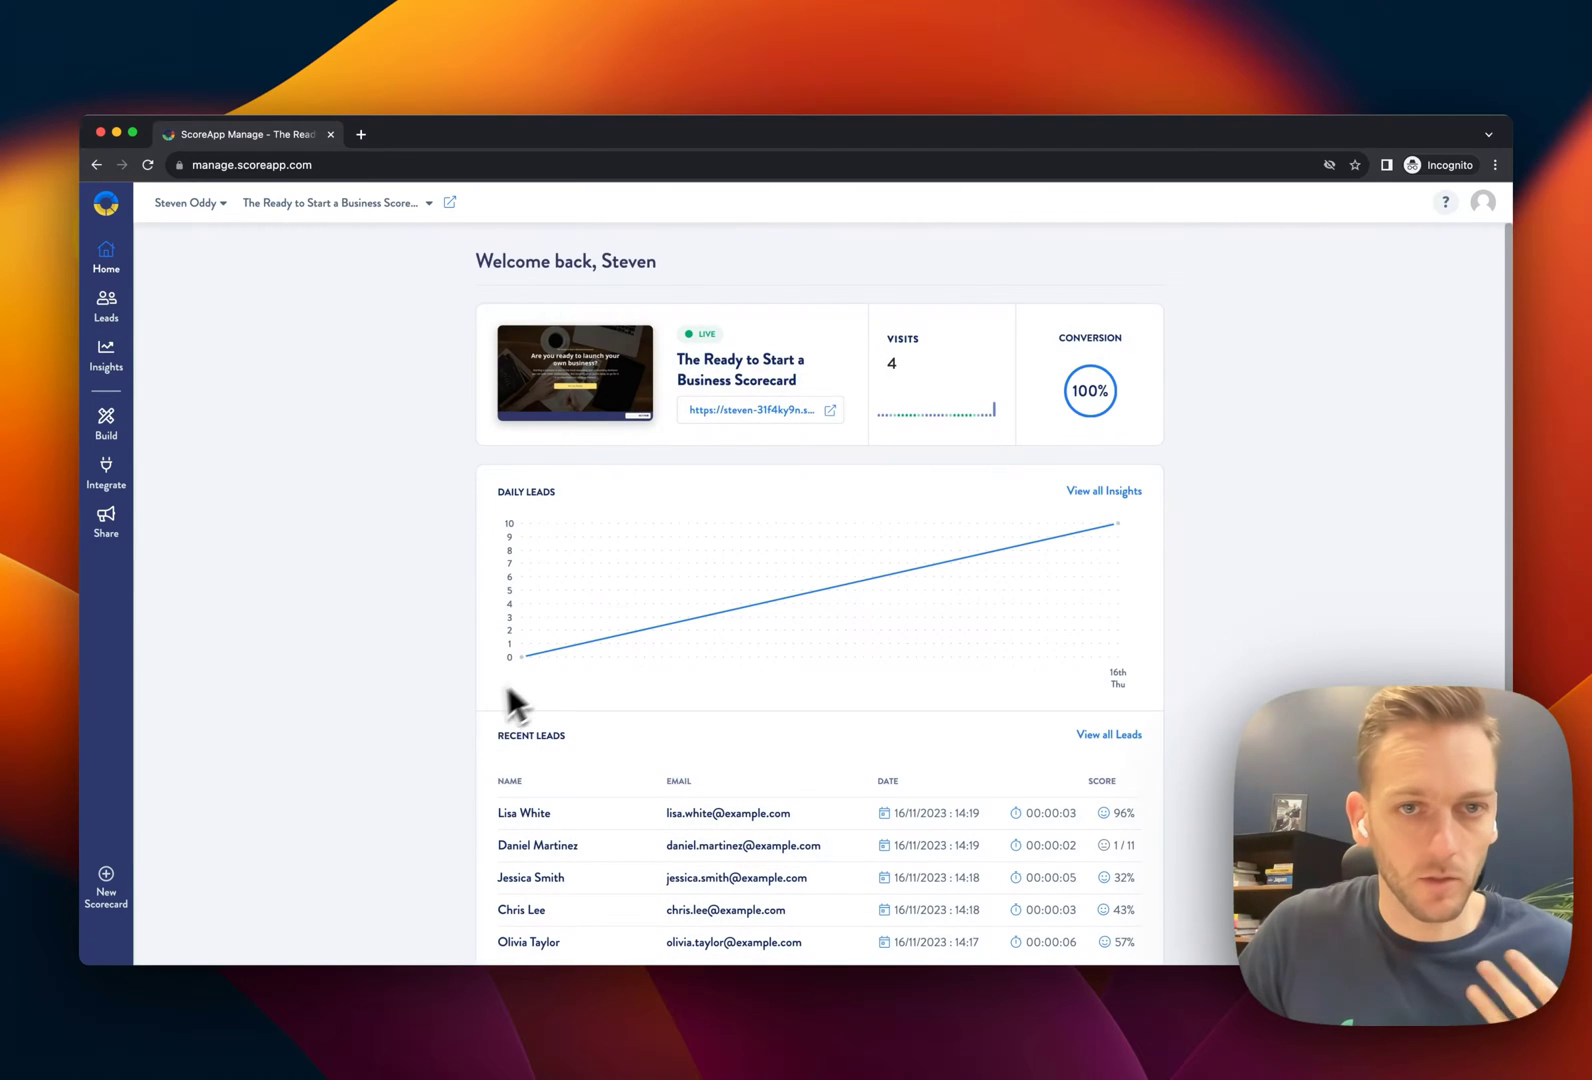
left_click(107, 320)
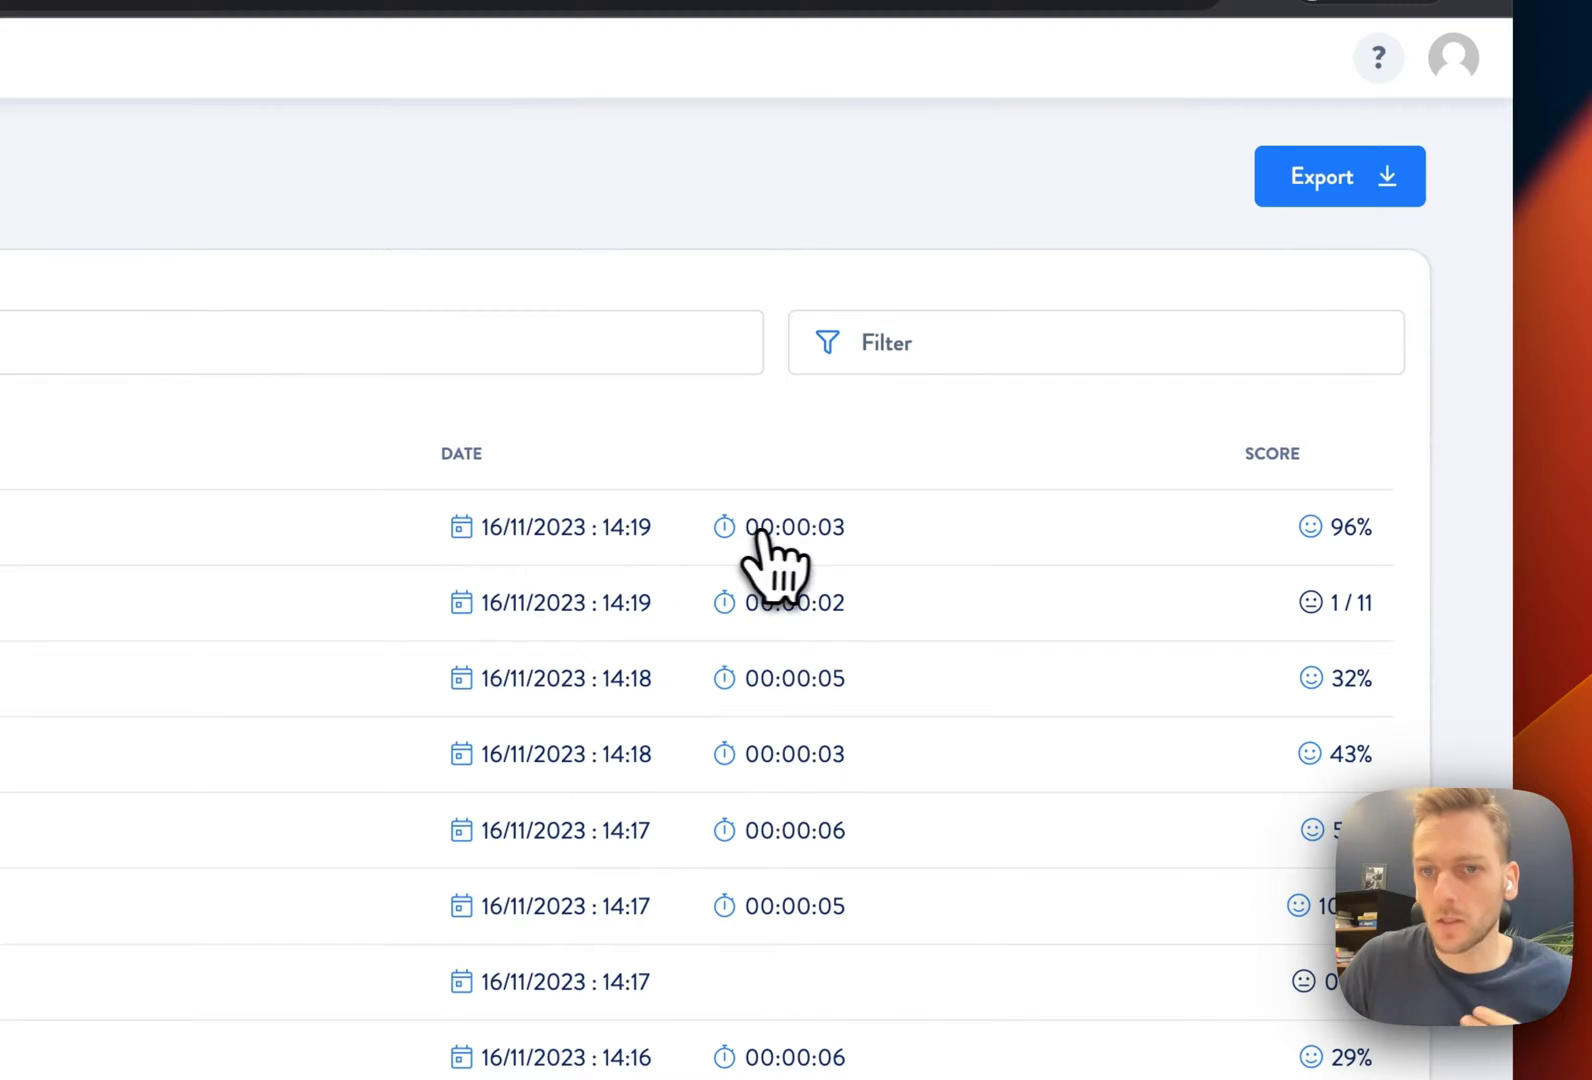
scroll(1220, 440, "down", 2)
scroll(1220, 440, "down", 2)
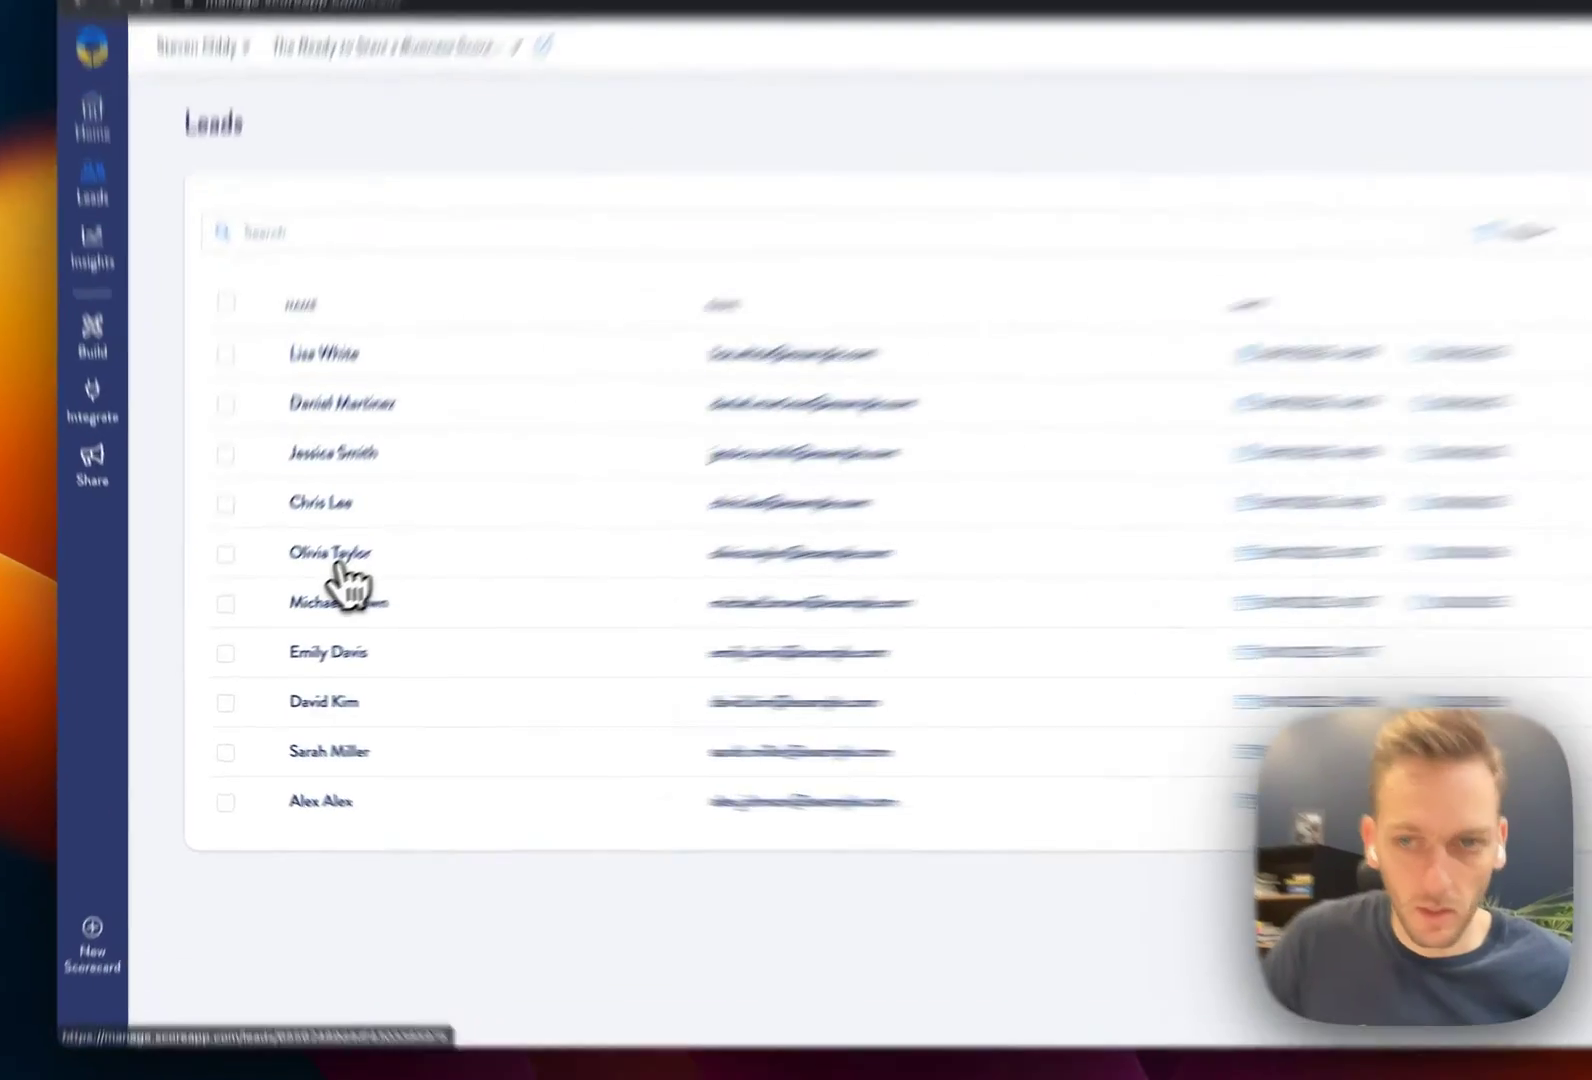
left_click(280, 587)
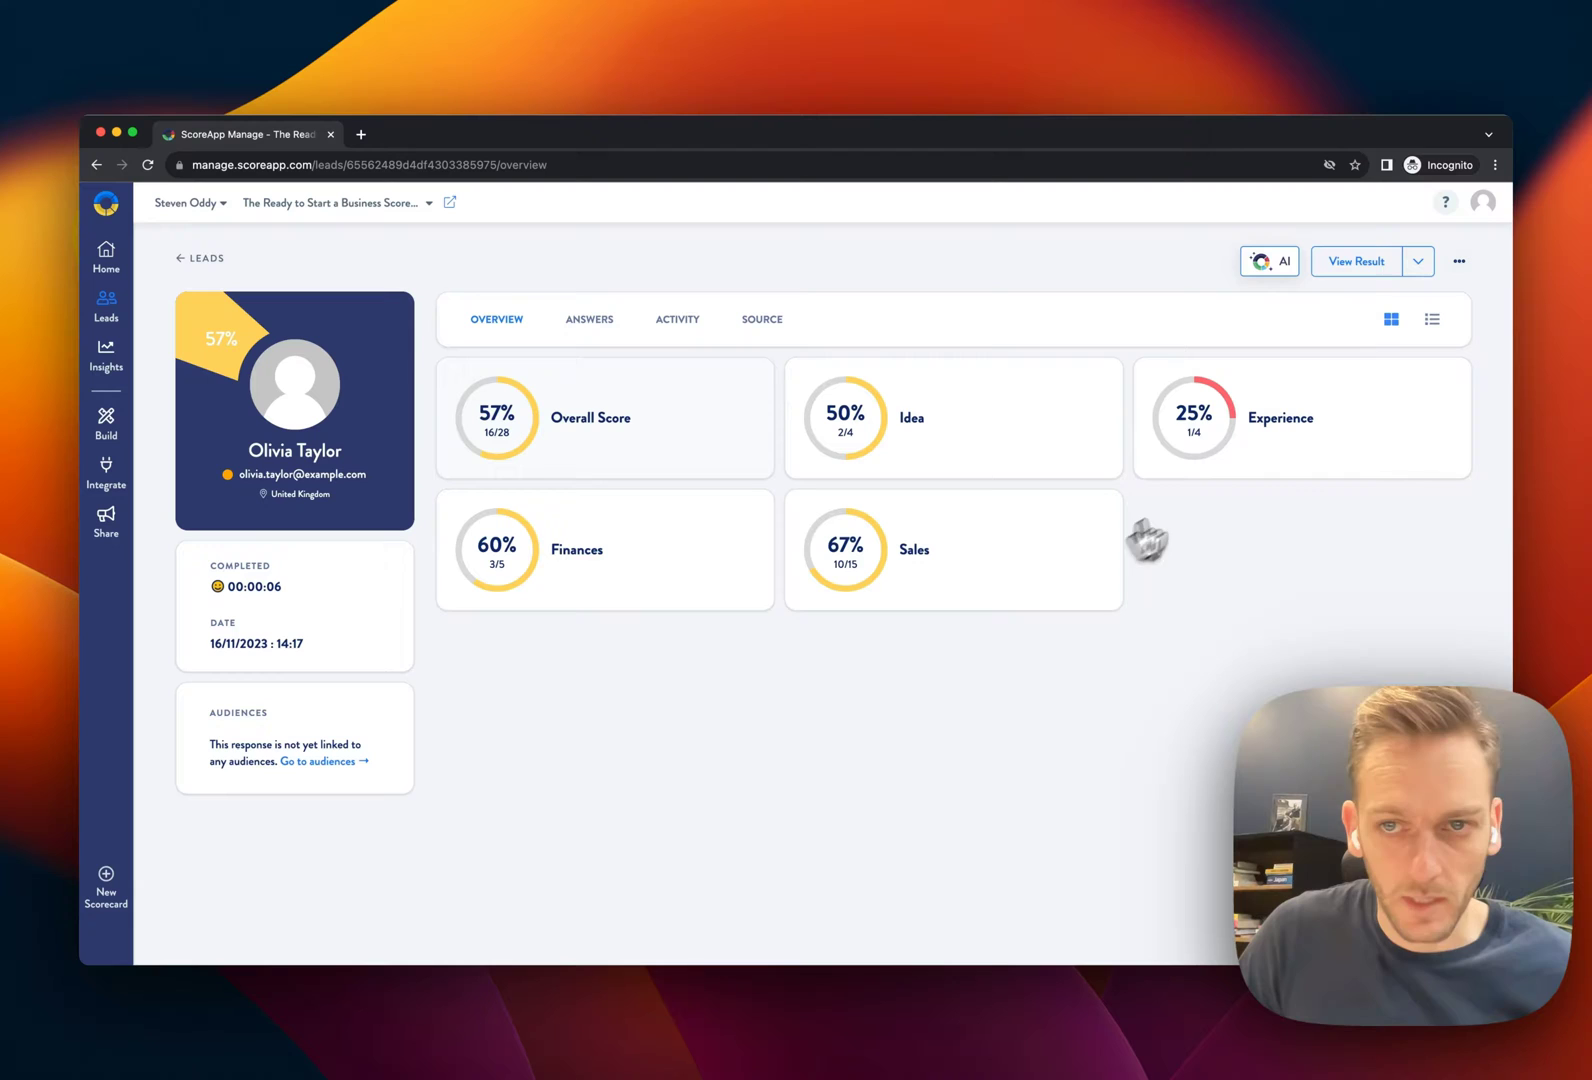
Review the lead's Answers tab, including Idea at 2/4 and Experience at 1/4
left_click(588, 322)
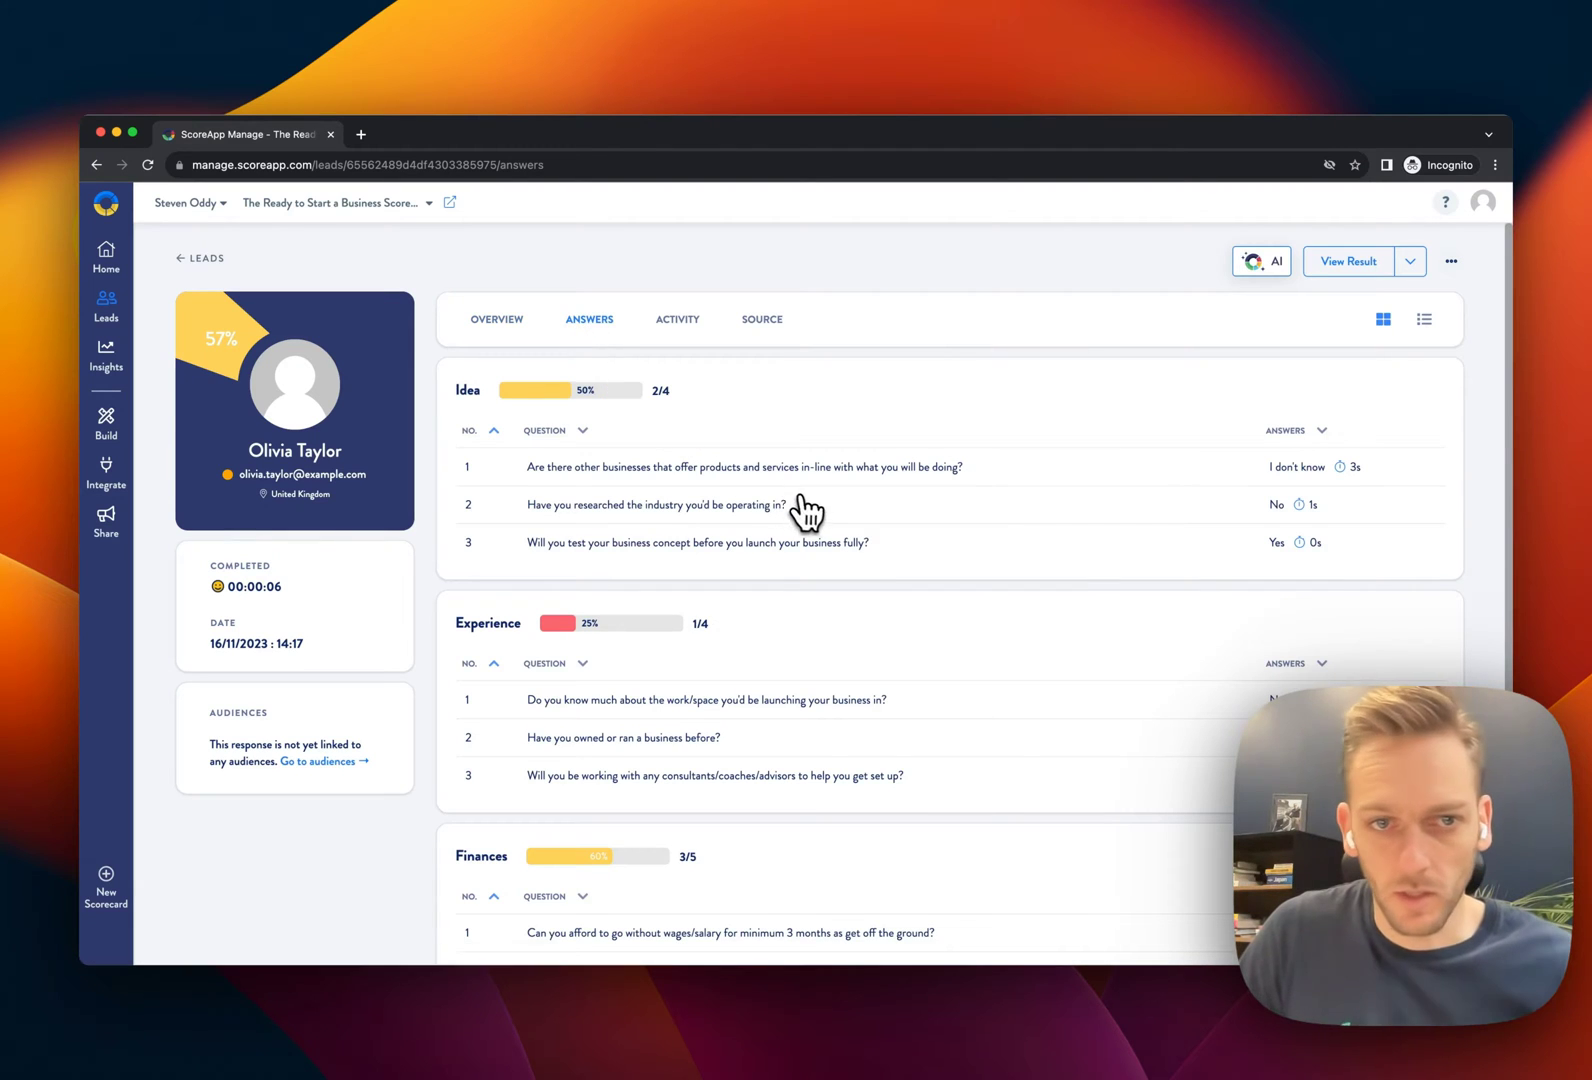
scroll(803, 508, "down", 1)
scroll(800, 508, "down", 4)
scroll(790, 510, "up", 5)
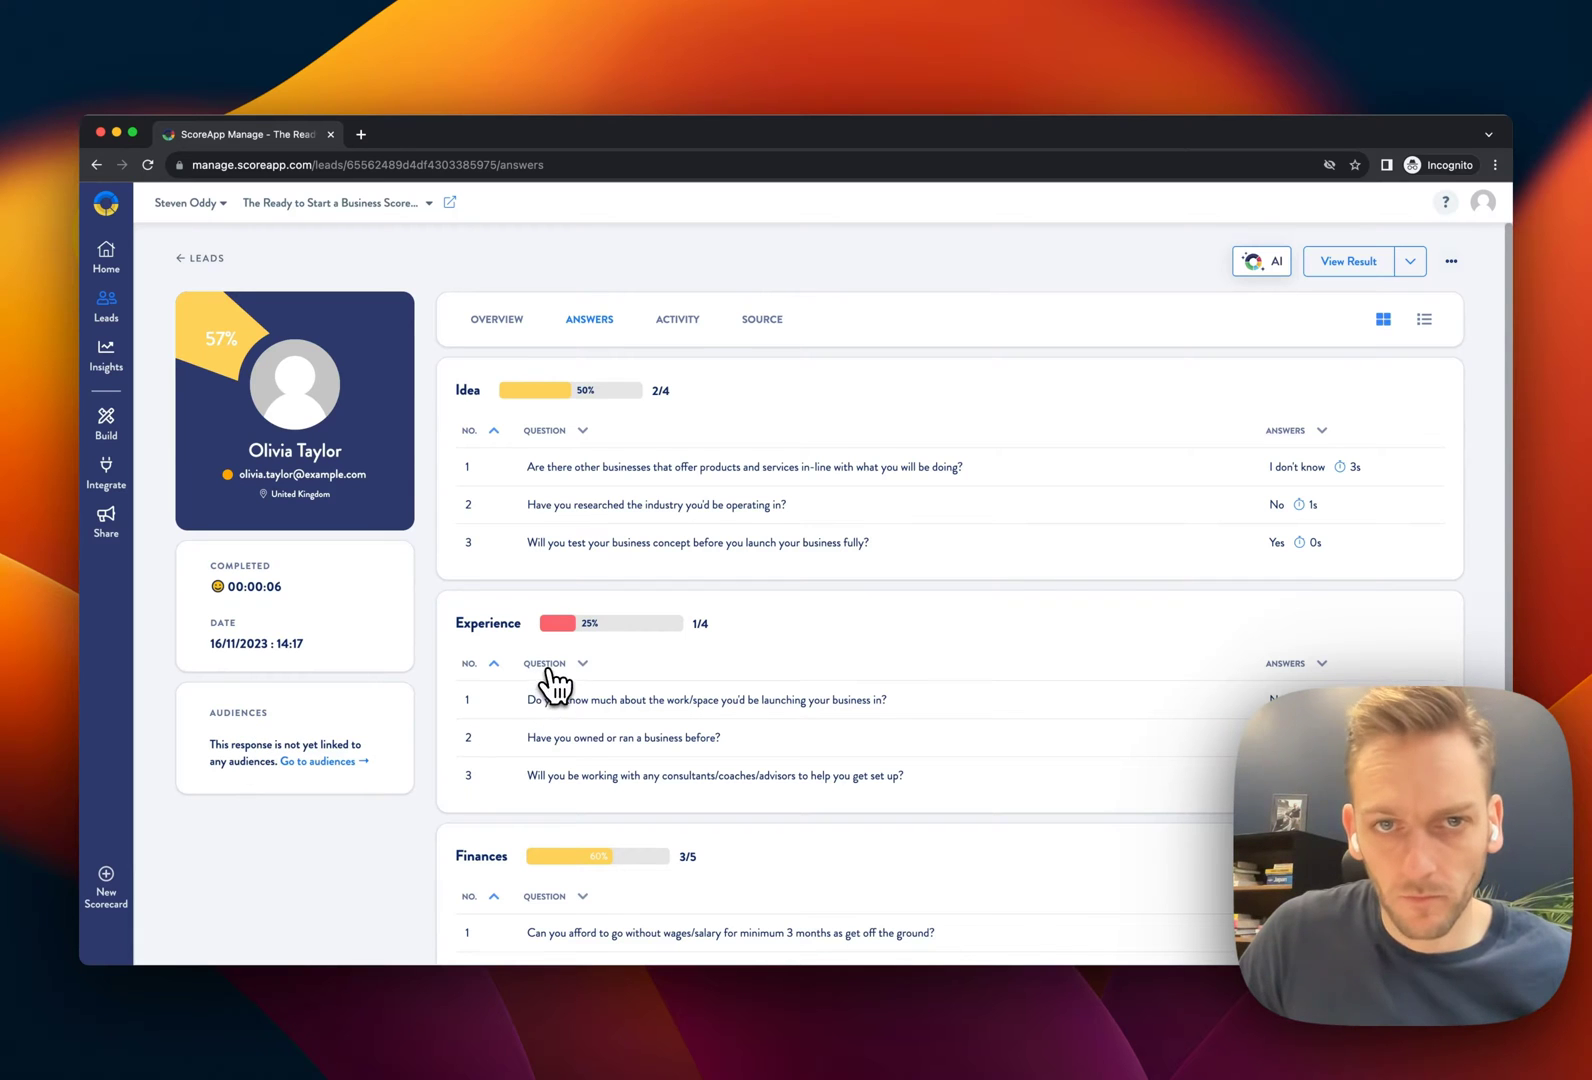
Have the AI assistant generate sales email copy for this lead
left_click(1264, 266)
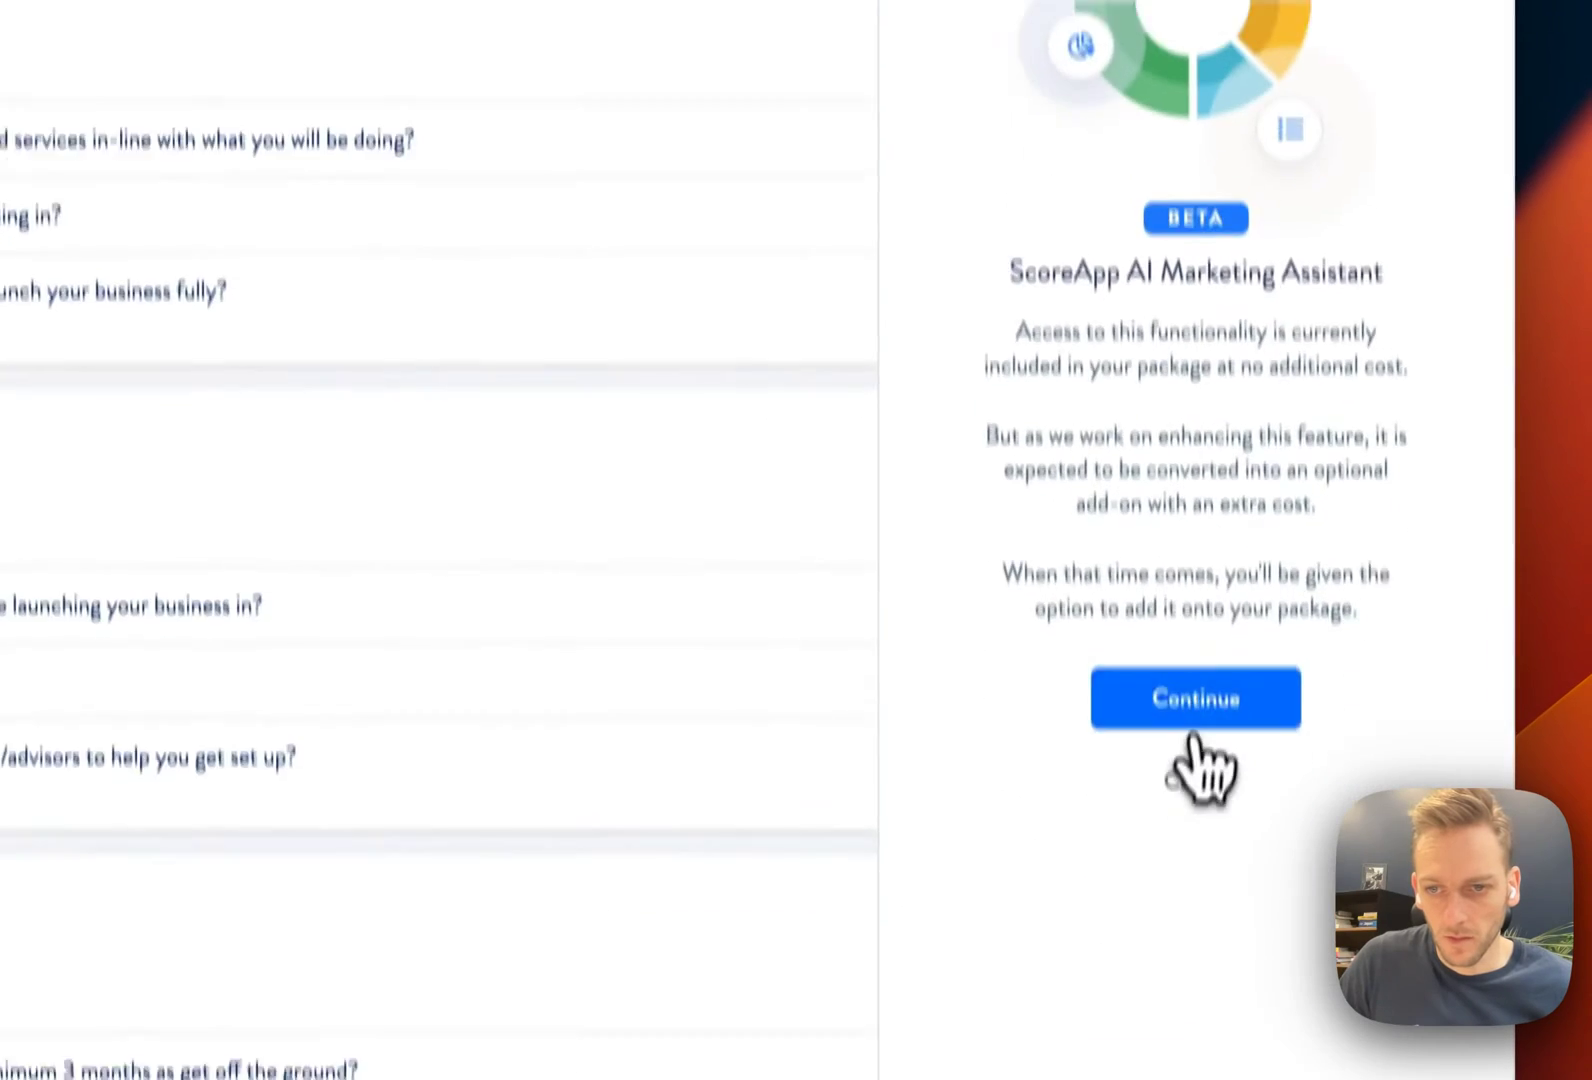
left_click(1193, 742)
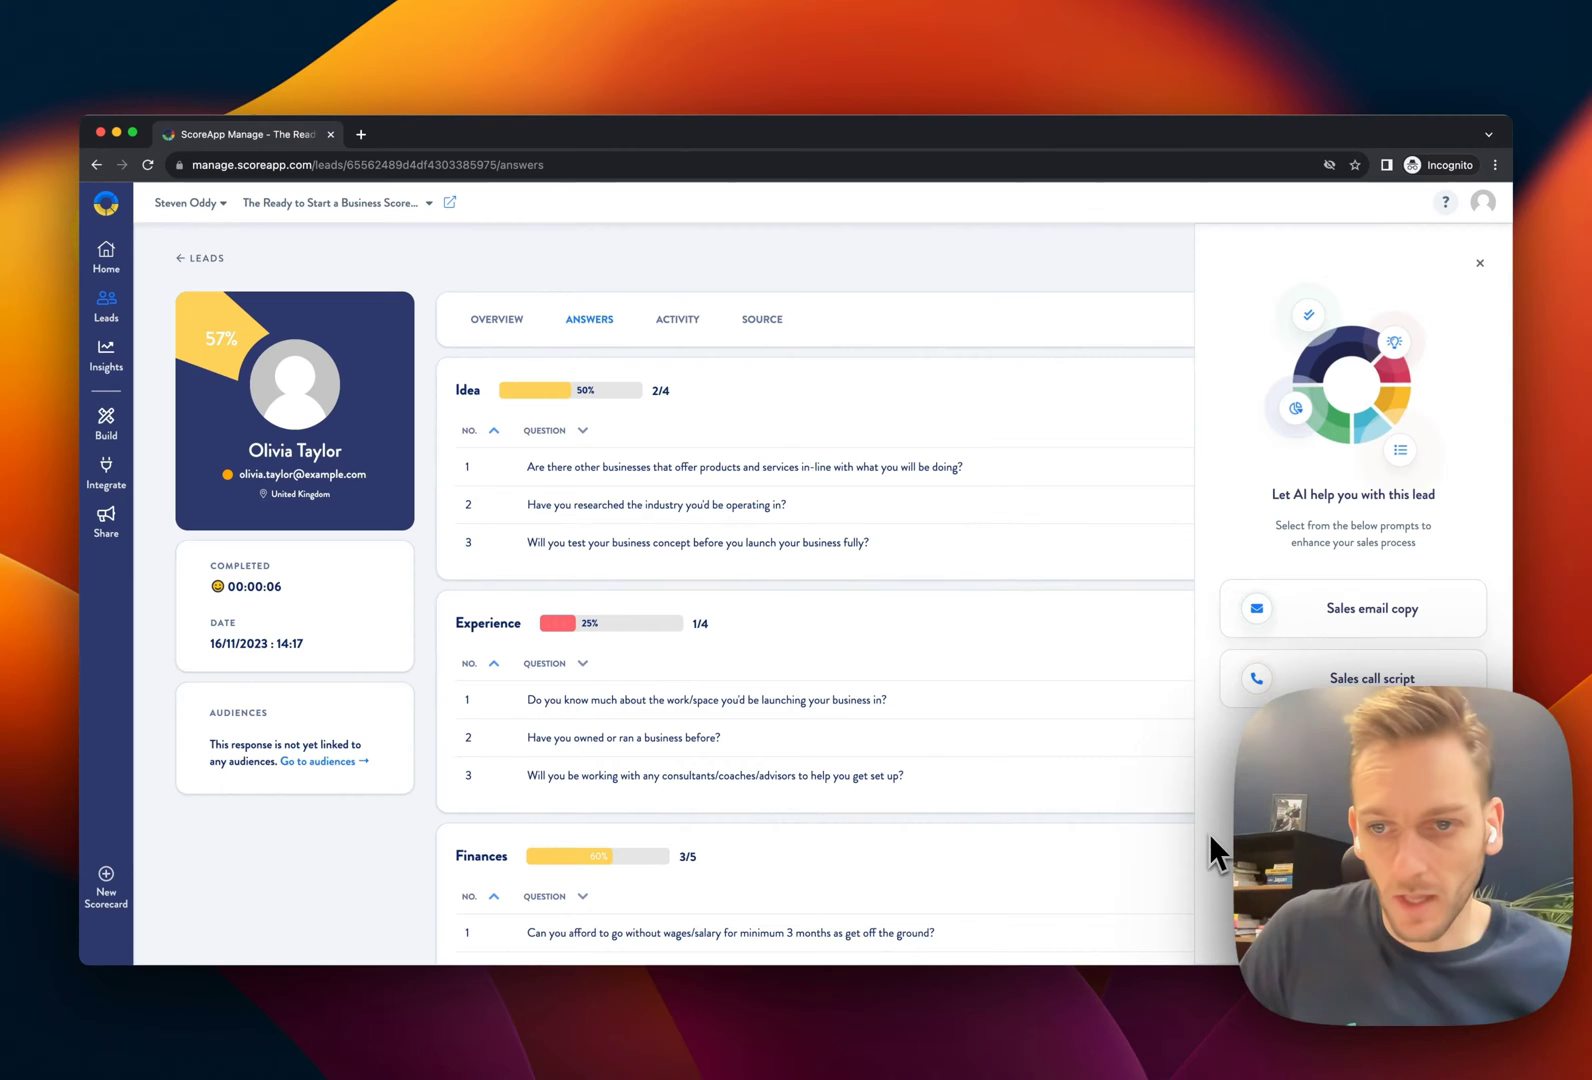
left_click(1383, 620)
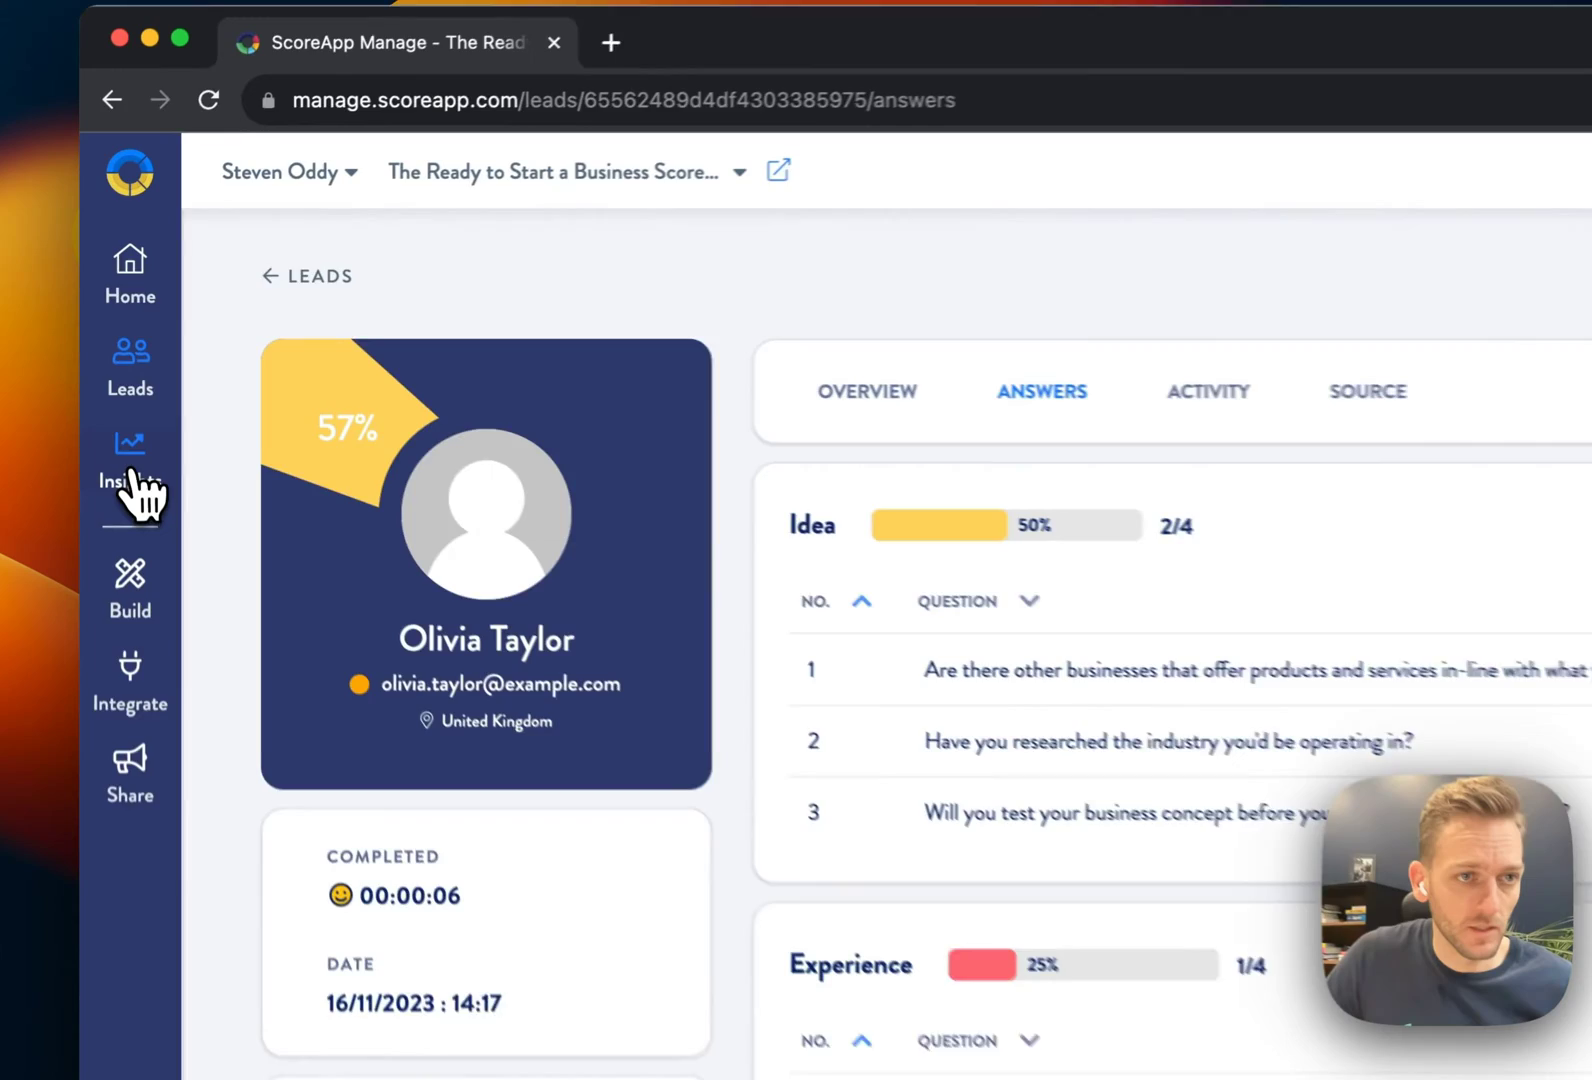
Step through the Insights reports: Answers, Question Performance, Scores and Landing Pages
left_click(105, 358)
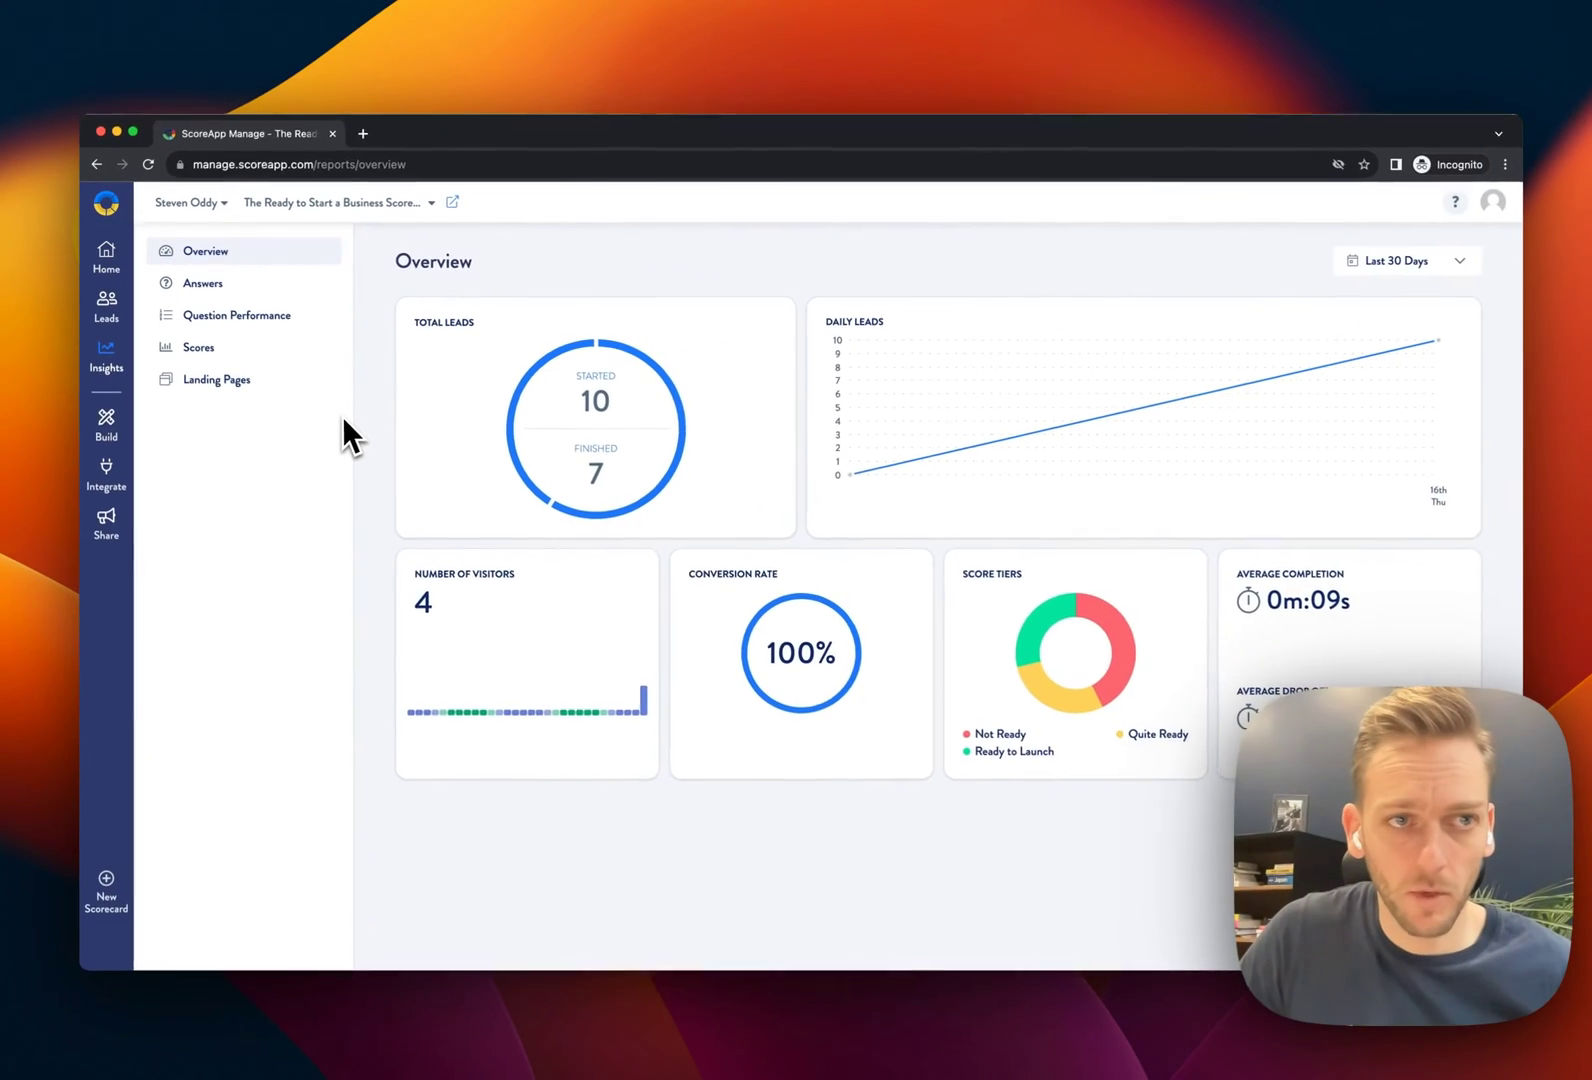
left_click(206, 288)
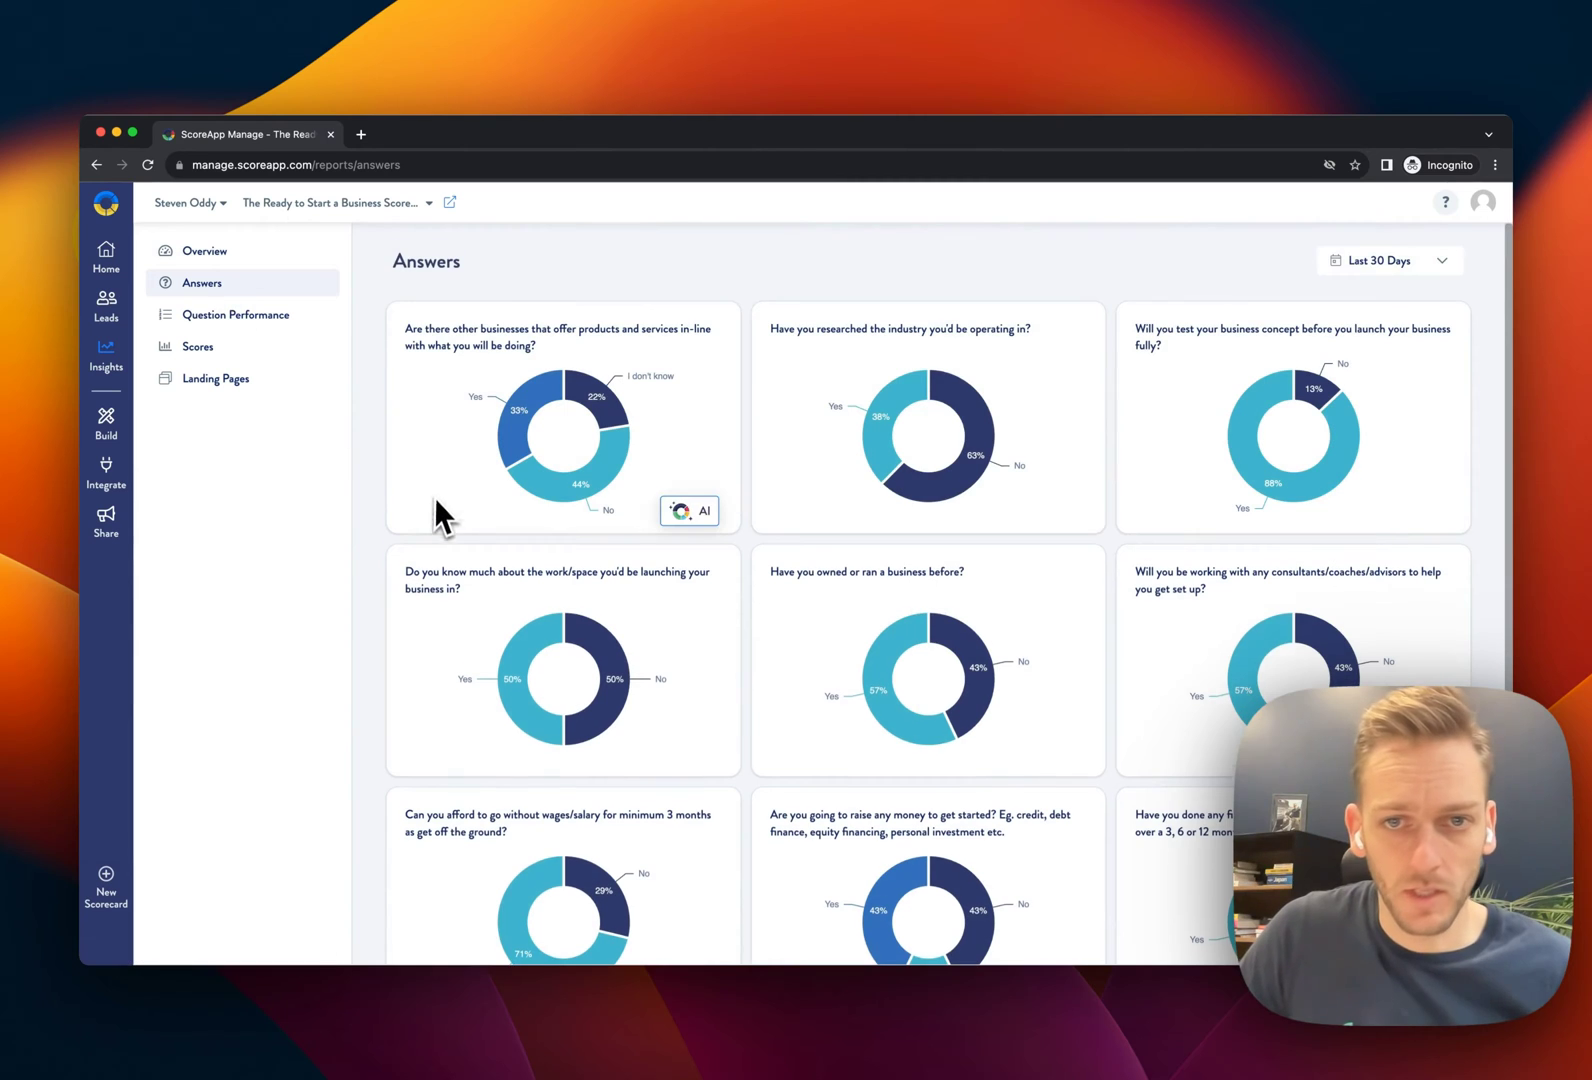
scroll(436, 515, "down", 4)
scroll(437, 522, "up", 5)
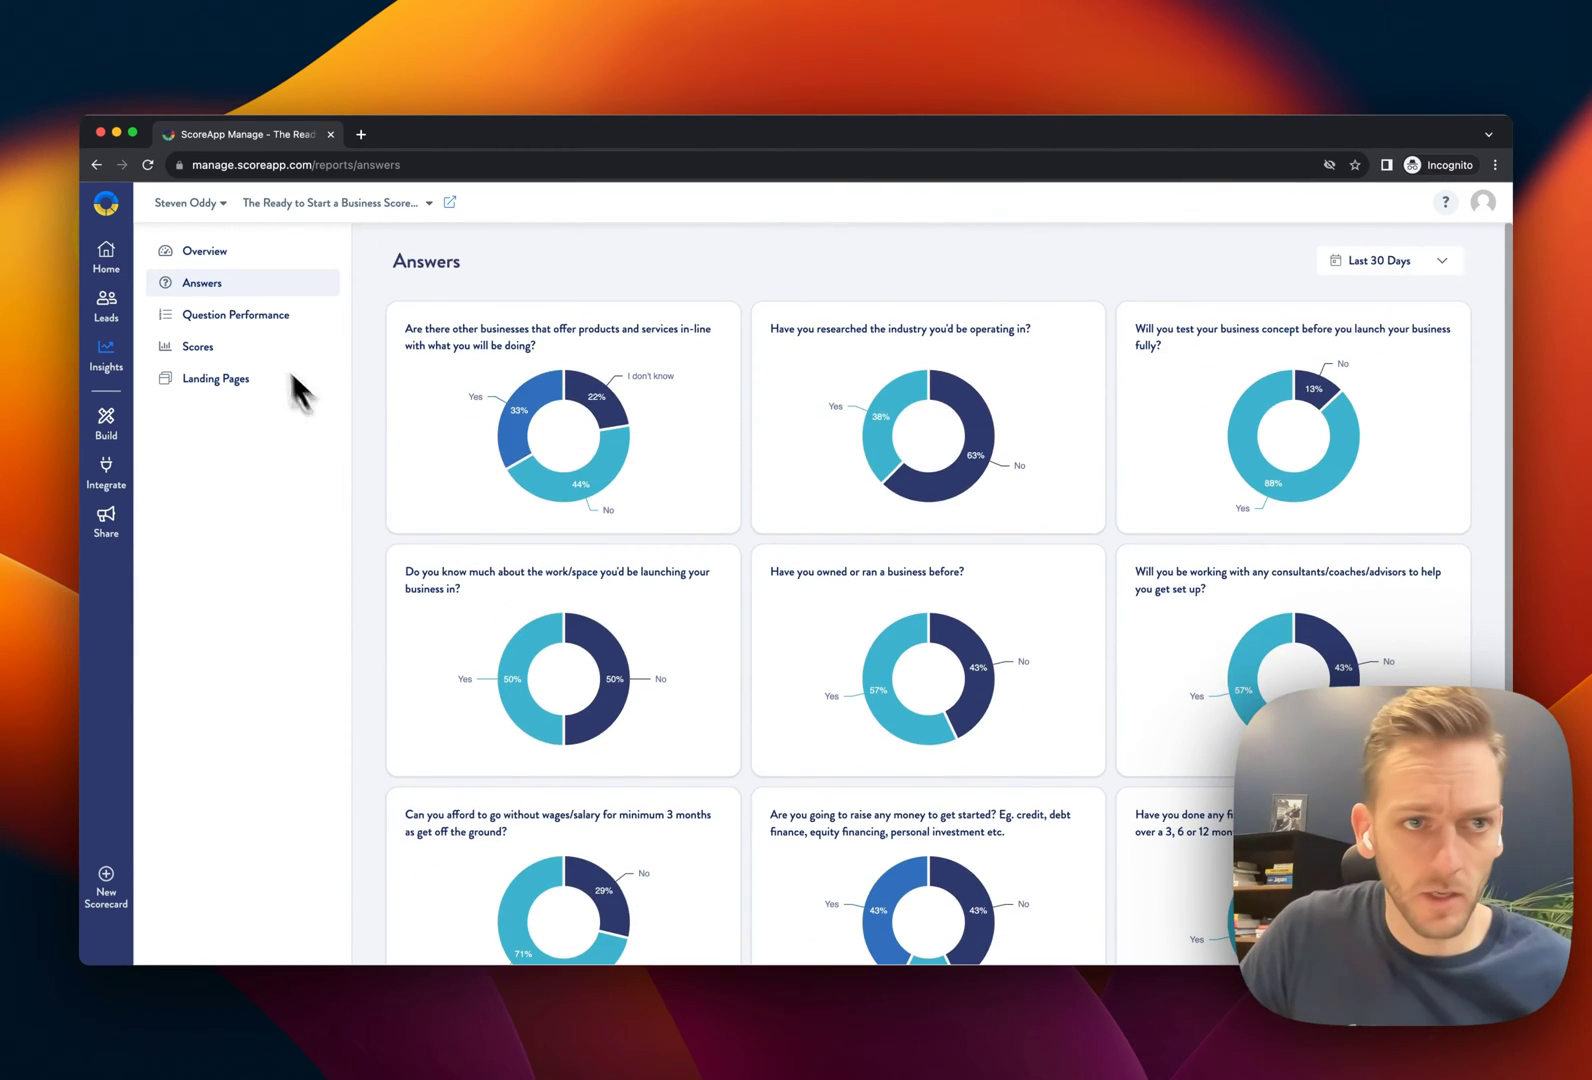
left_click(255, 316)
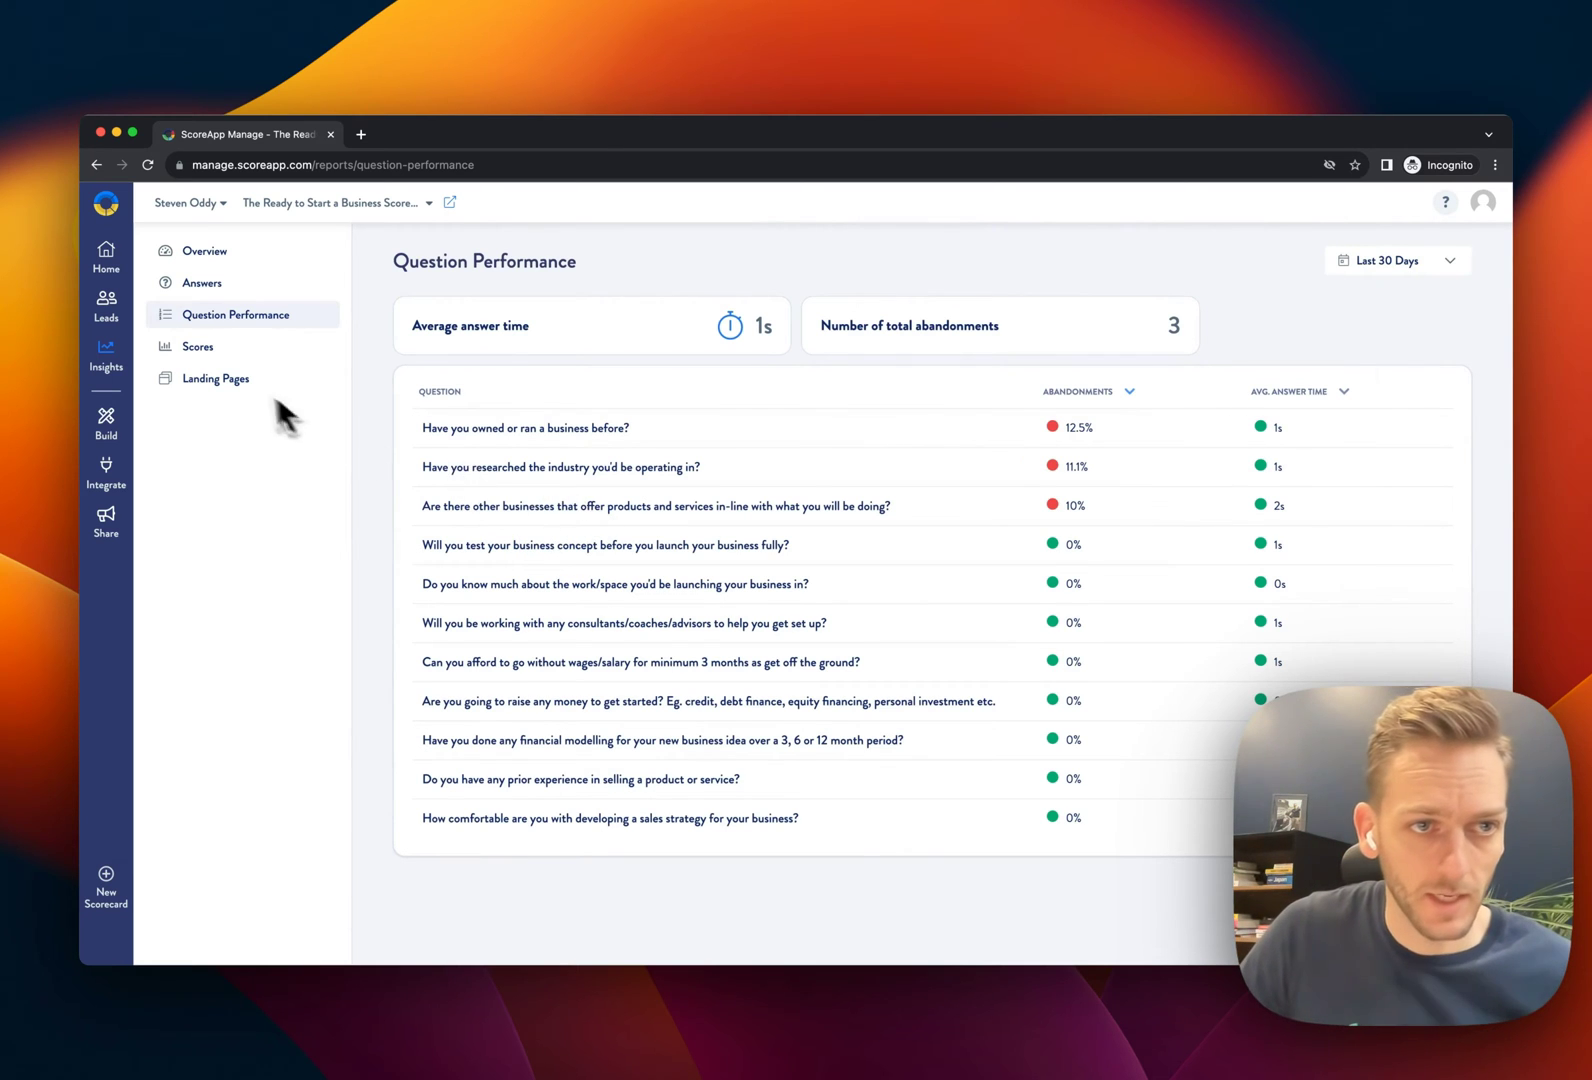
left_click(200, 347)
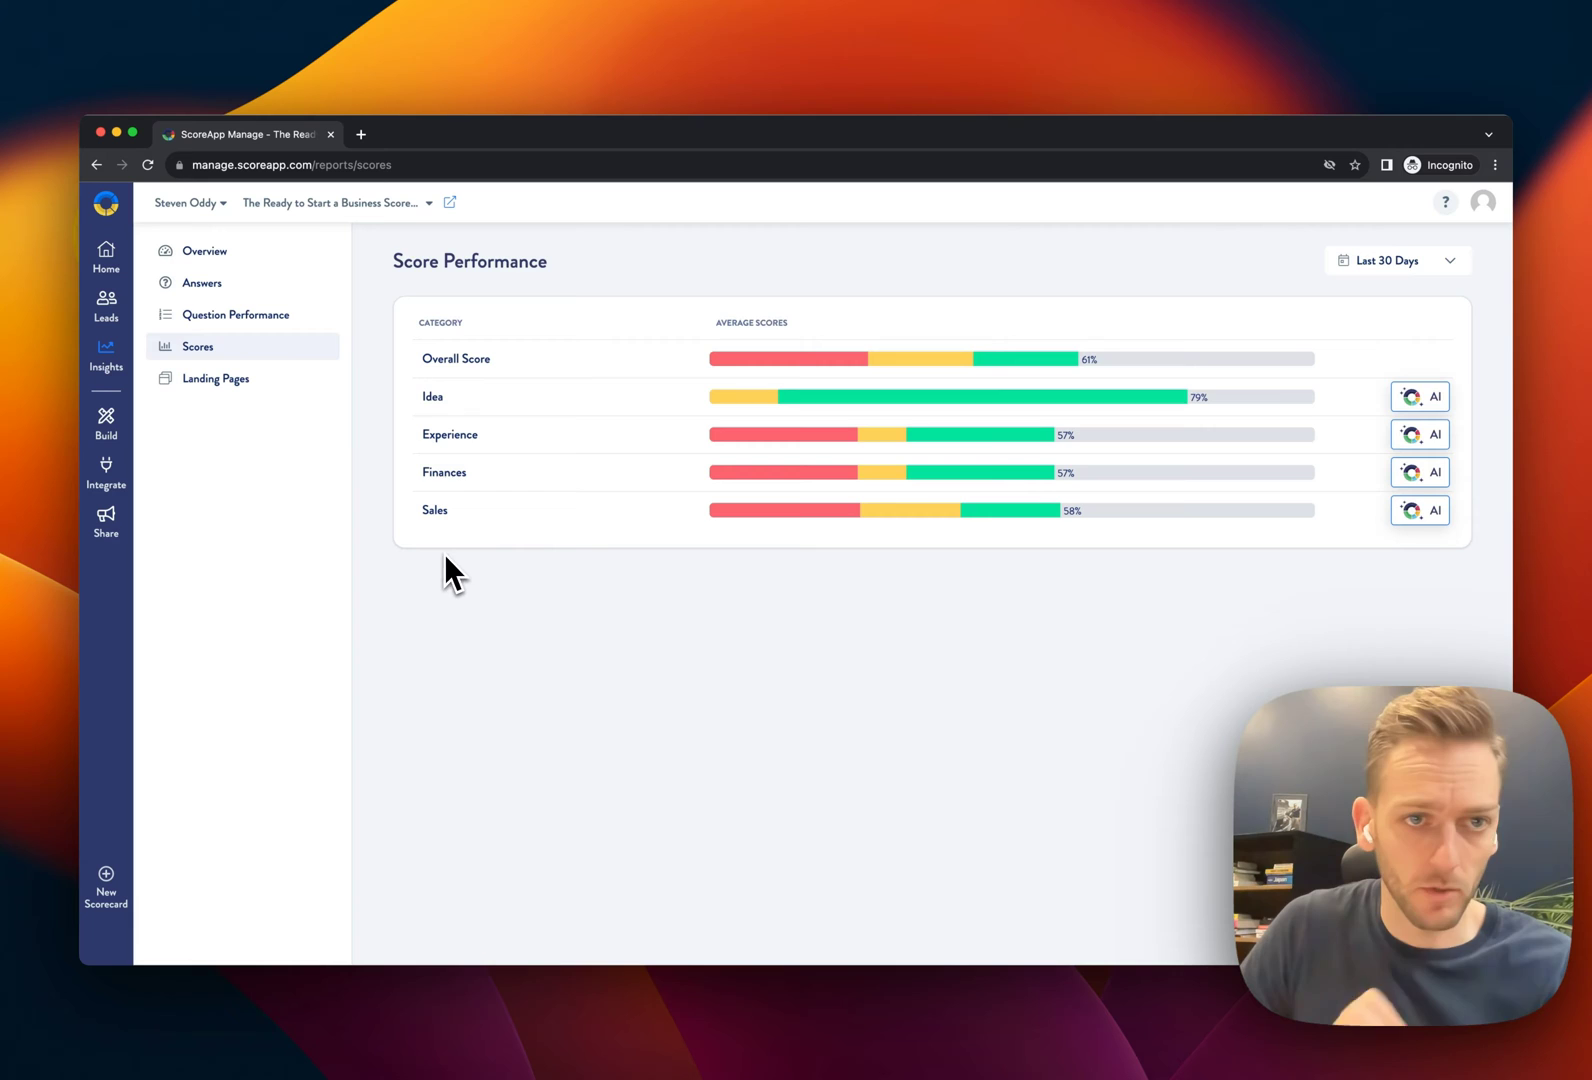
left_click(215, 378)
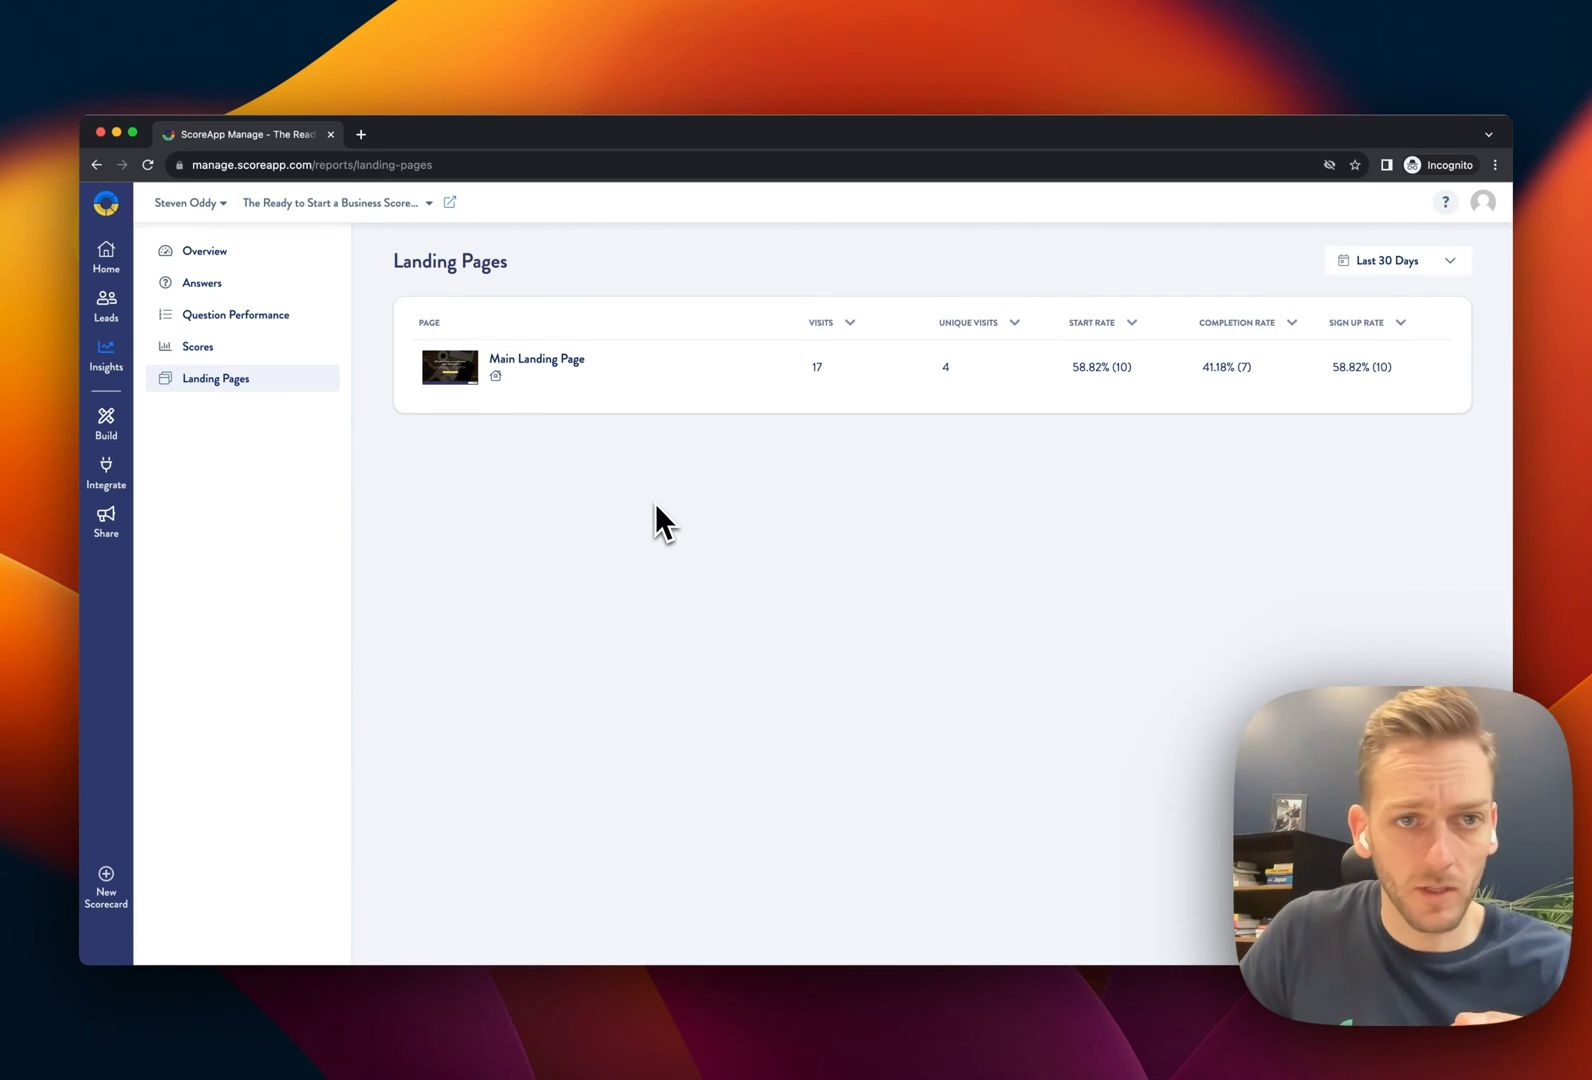